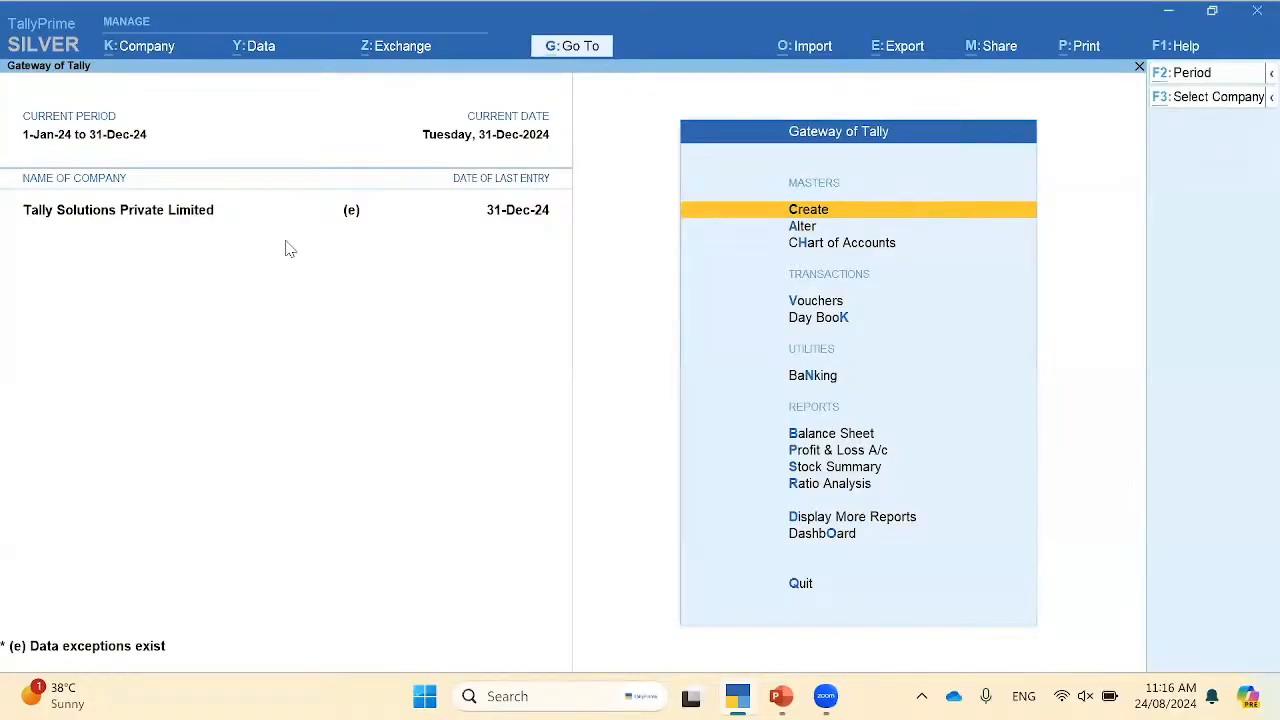
Step: Open the features configuration of the current company
{"action": "key", "text": "alt+k"}
{"action": "key", "text": "Down"}
{"action": "key", "text": "Down"}
{"action": "key", "text": "Down"}
{"action": "key", "text": "Down"}
{"action": "key", "text": "Down"}
{"action": "key", "text": "Down"}
{"action": "key", "text": "Down"}
{"action": "key", "text": "Down"}
{"action": "key", "text": "Down"}
{"action": "key", "text": "Down"}
{"action": "key", "text": "Down"}
{"action": "key", "text": "Down"}
{"action": "key", "text": "Down"}
{"action": "key", "text": "Down"}
{"action": "key", "text": "Down"}
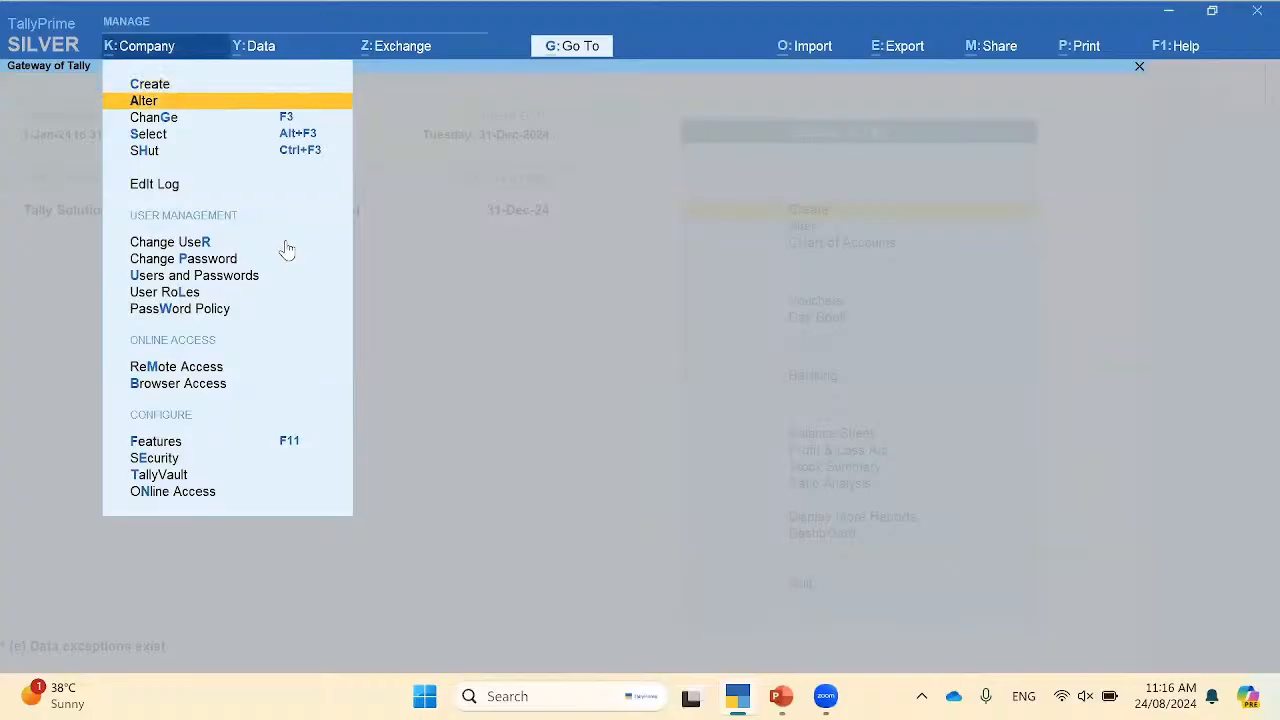
{"action": "key", "text": "Up"}
{"action": "key", "text": "Up"}
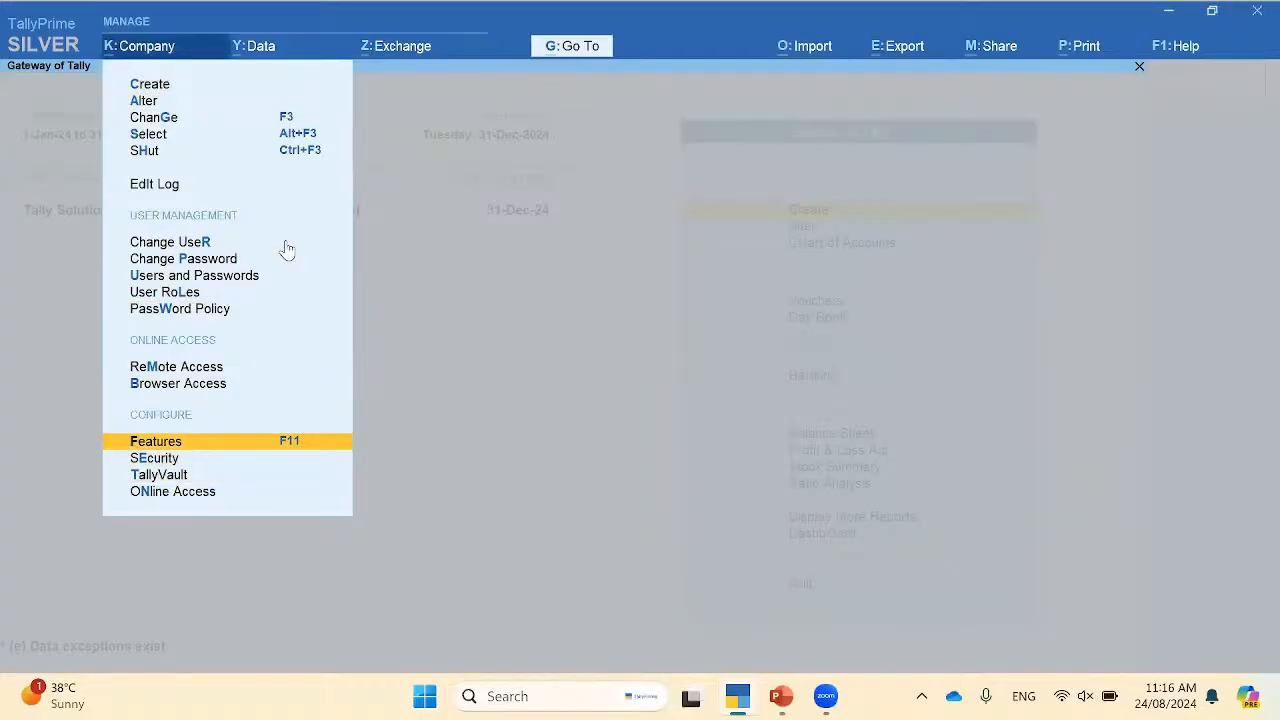
{"action": "key", "text": "Return"}
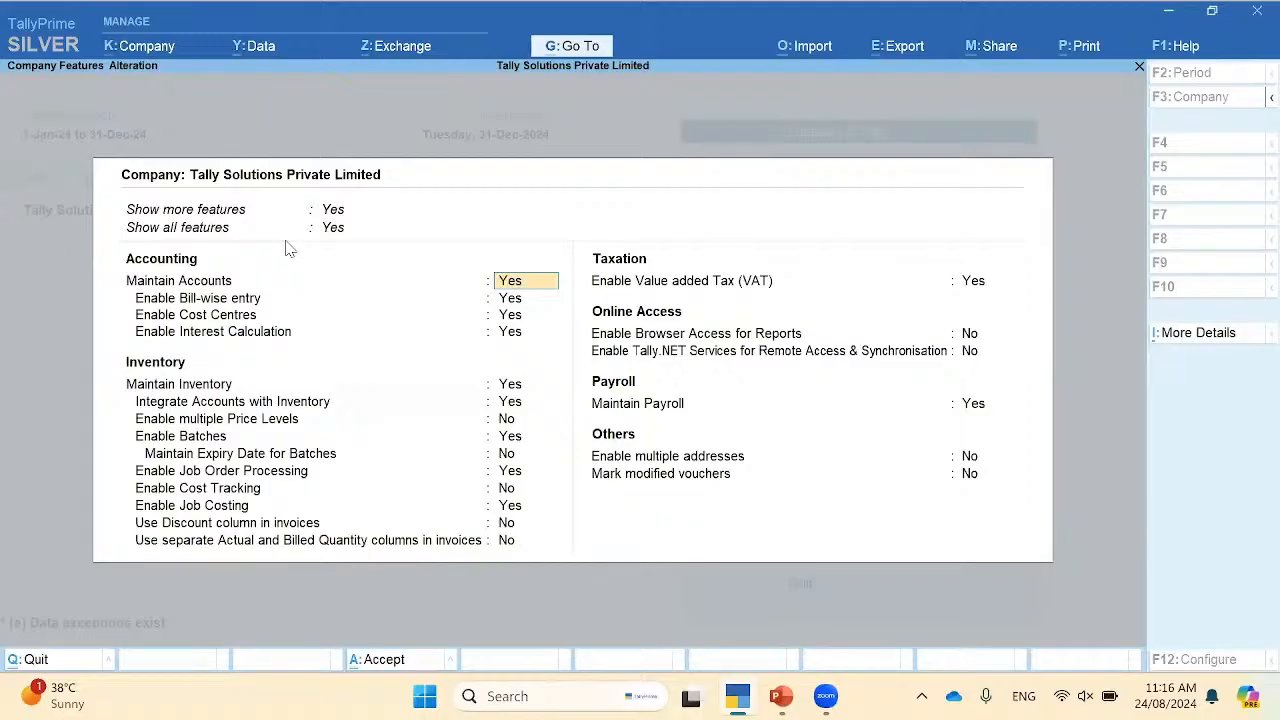
Step: Open the company's VAT statutory details and go through the emirate, TRN, registration date, periodicity and first tax period, keeping the existing entries
{"action": "left_click", "coordinate": [981, 290]}
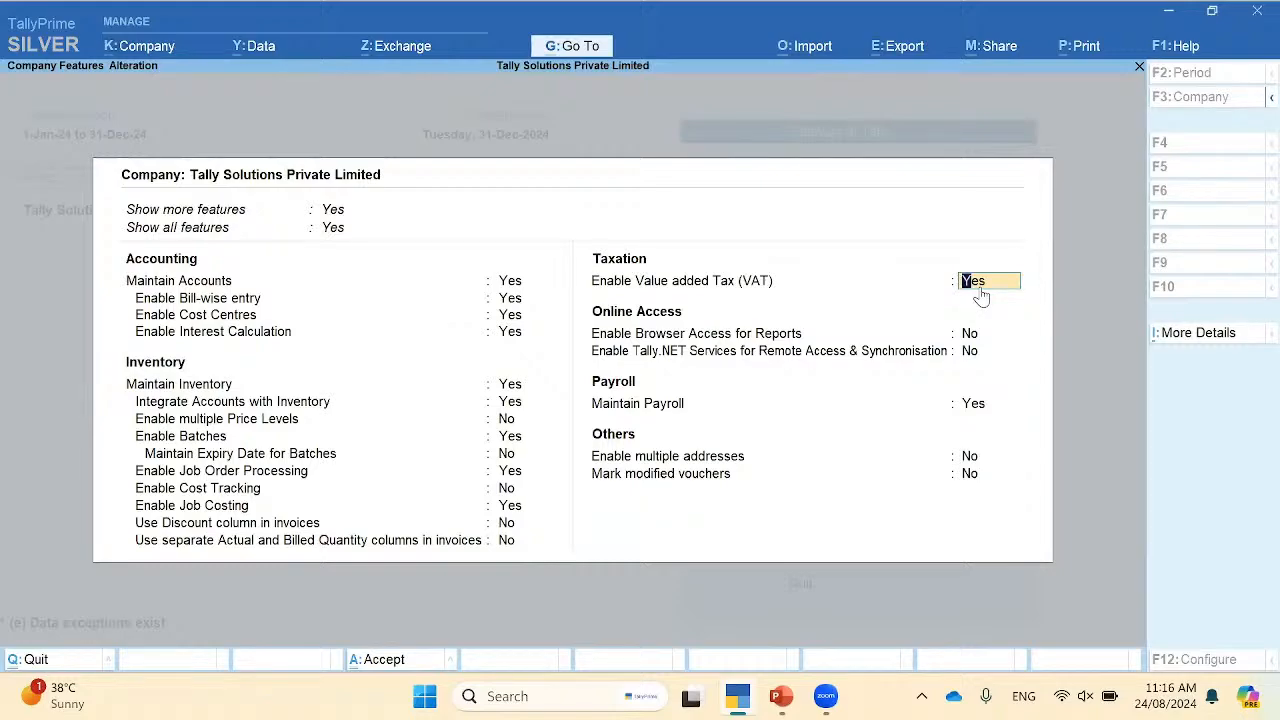
{"action": "key", "text": "Return"}
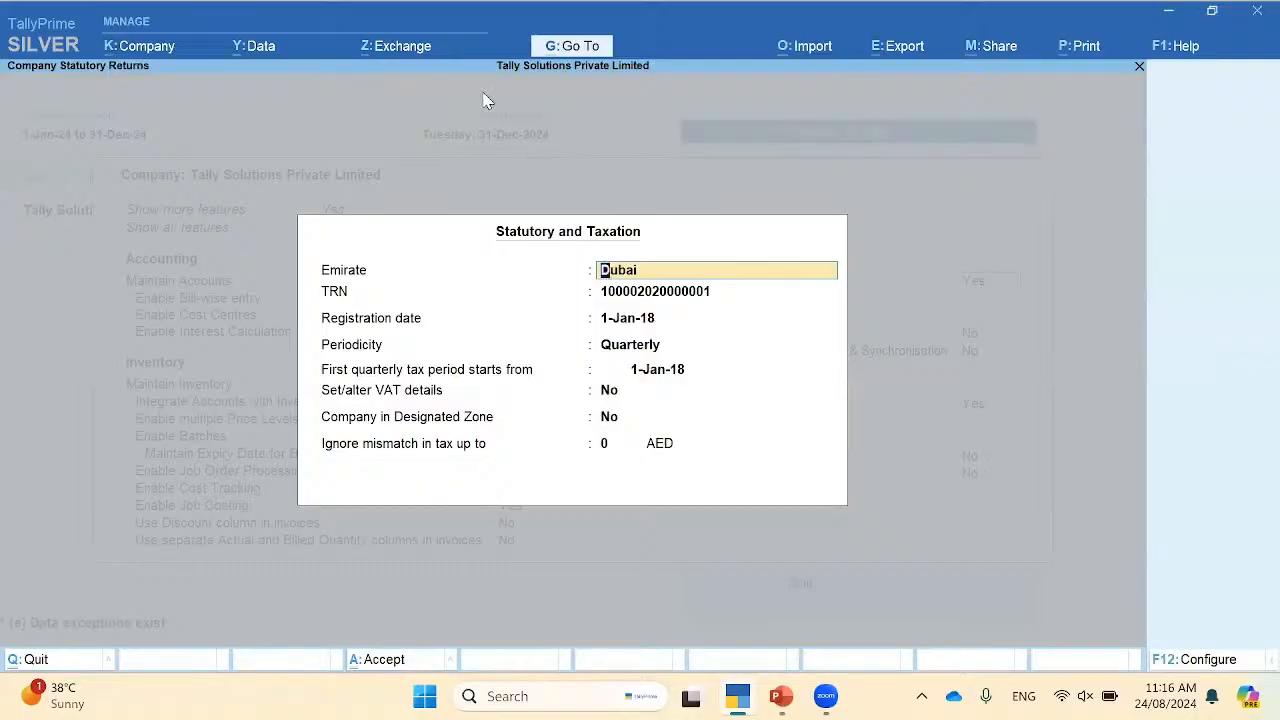
{"action": "key", "text": "Escape"}
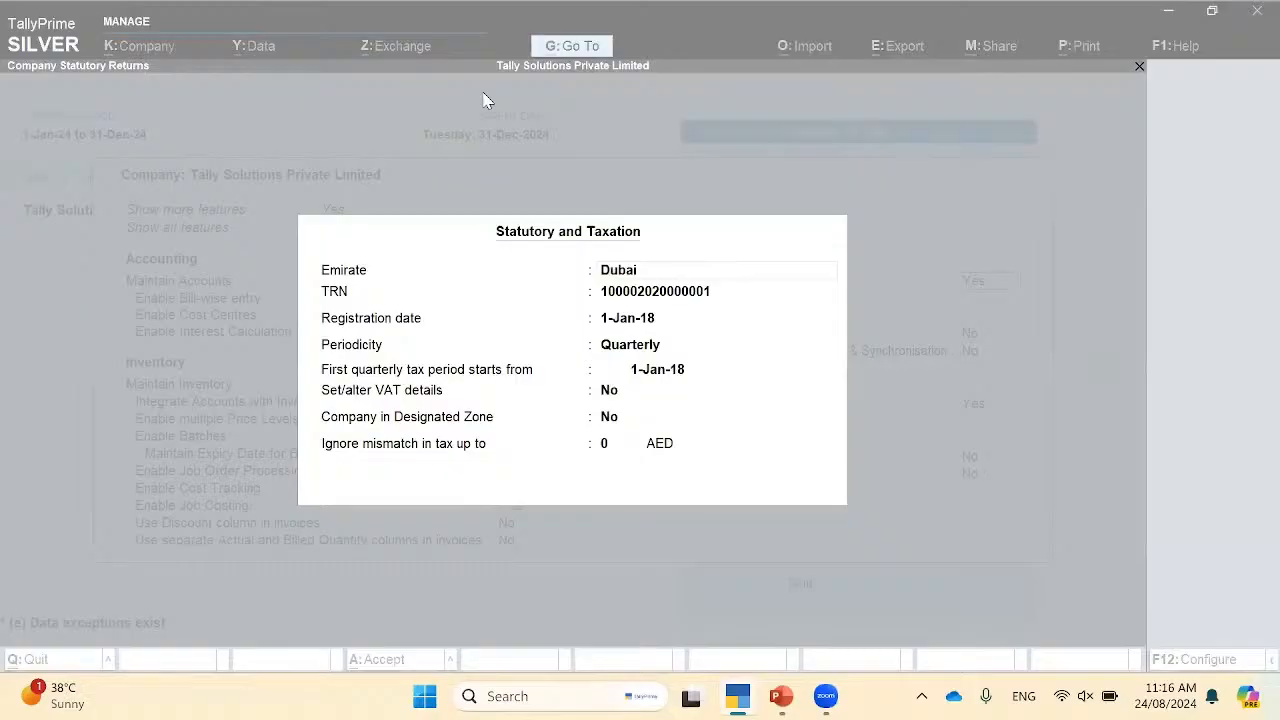
{"action": "left_click", "coordinate": [691, 211]}
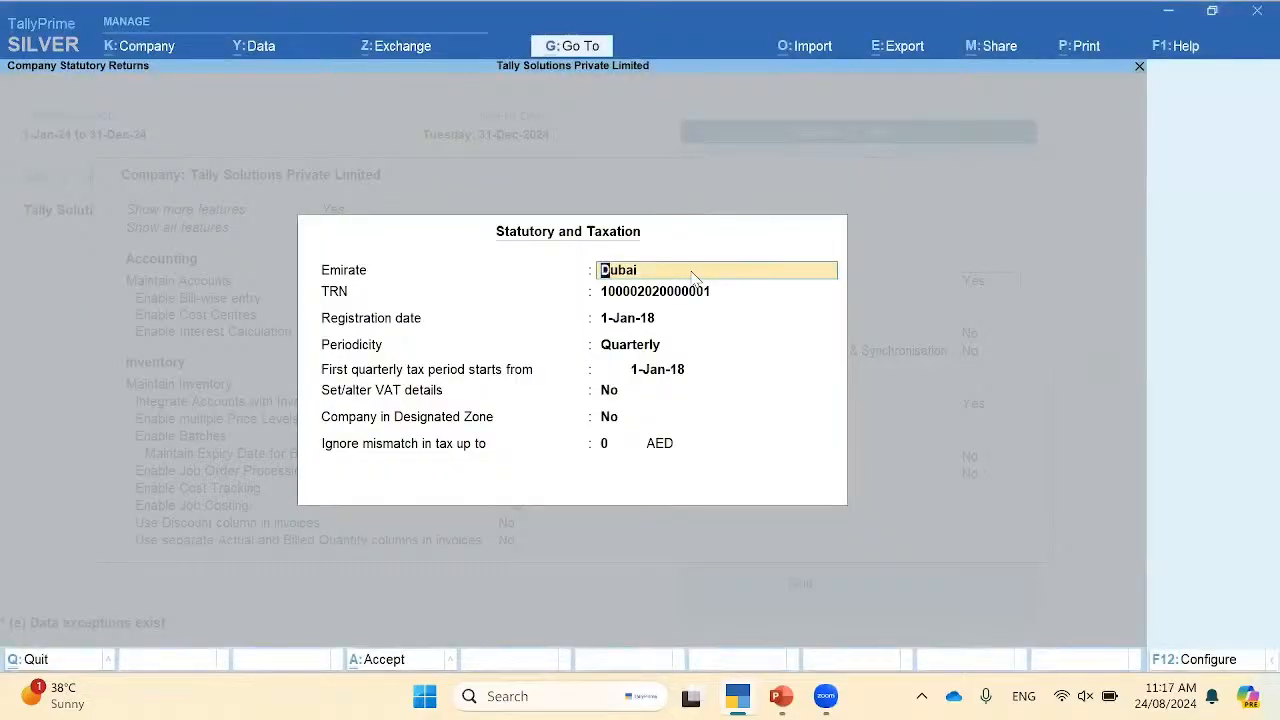
{"action": "key", "text": "Return"}
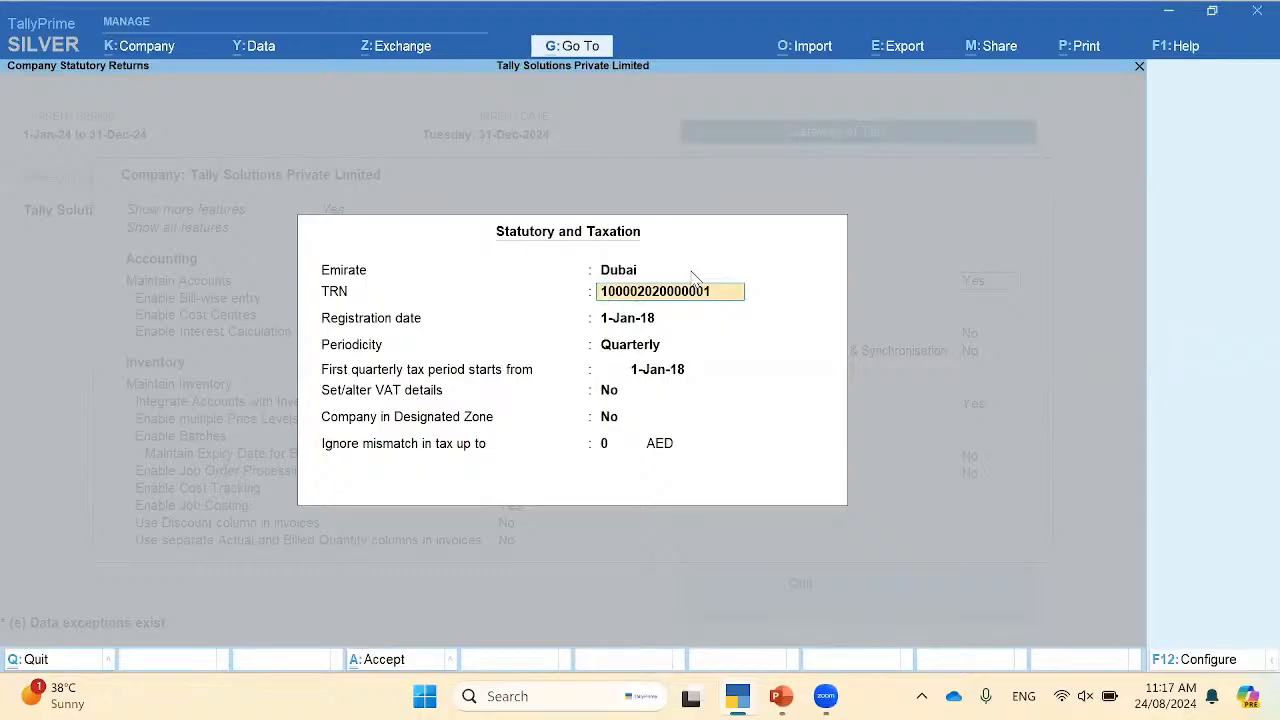
{"action": "key", "text": "Return"}
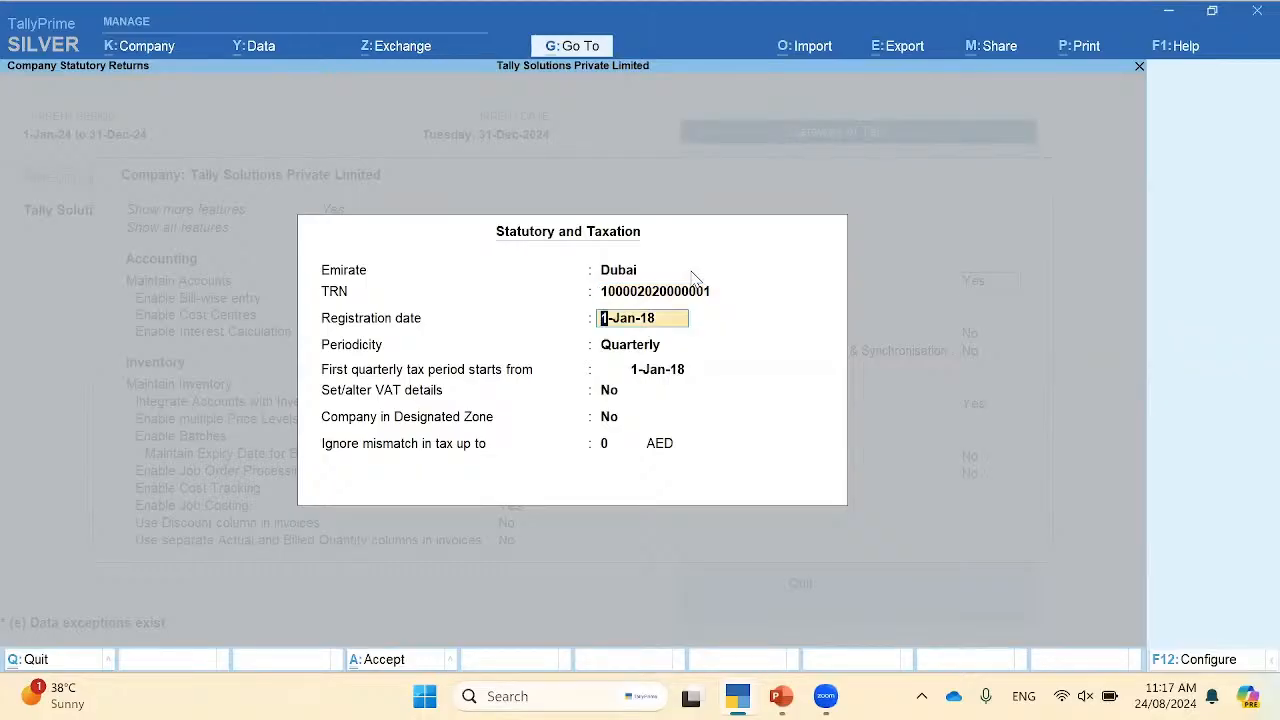
{"action": "key", "text": "Return"}
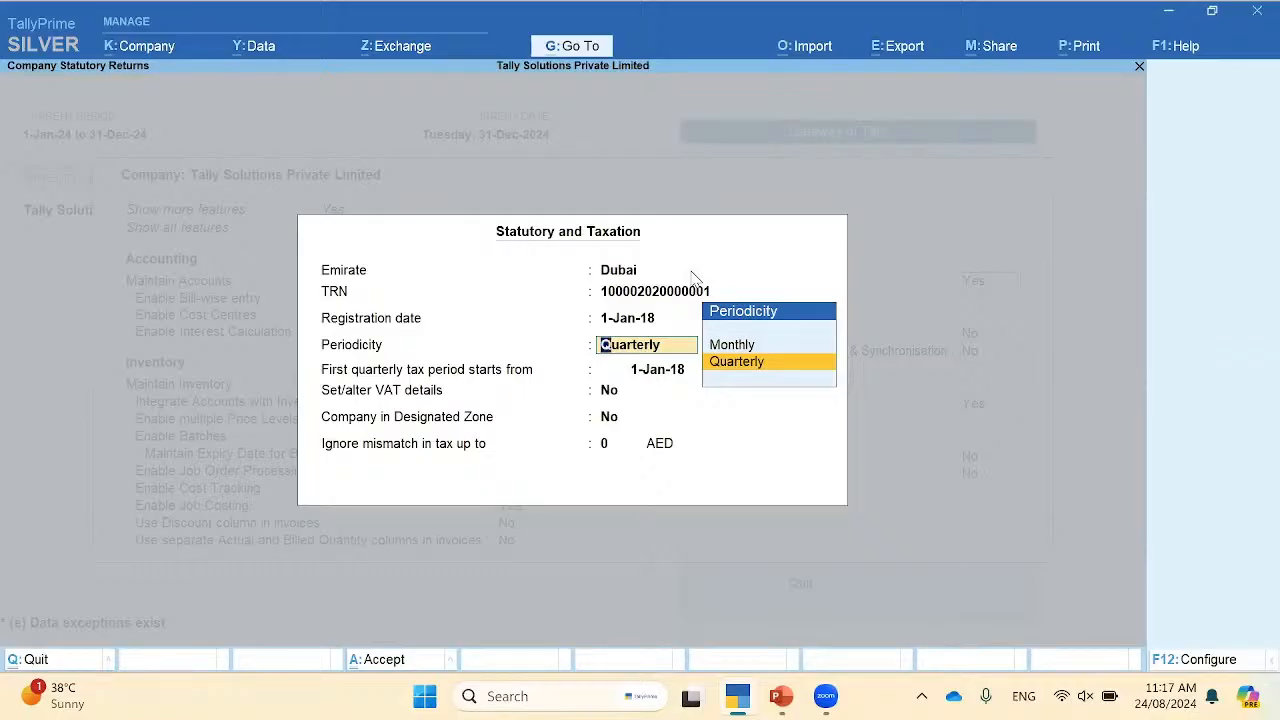
{"action": "key", "text": "Return"}
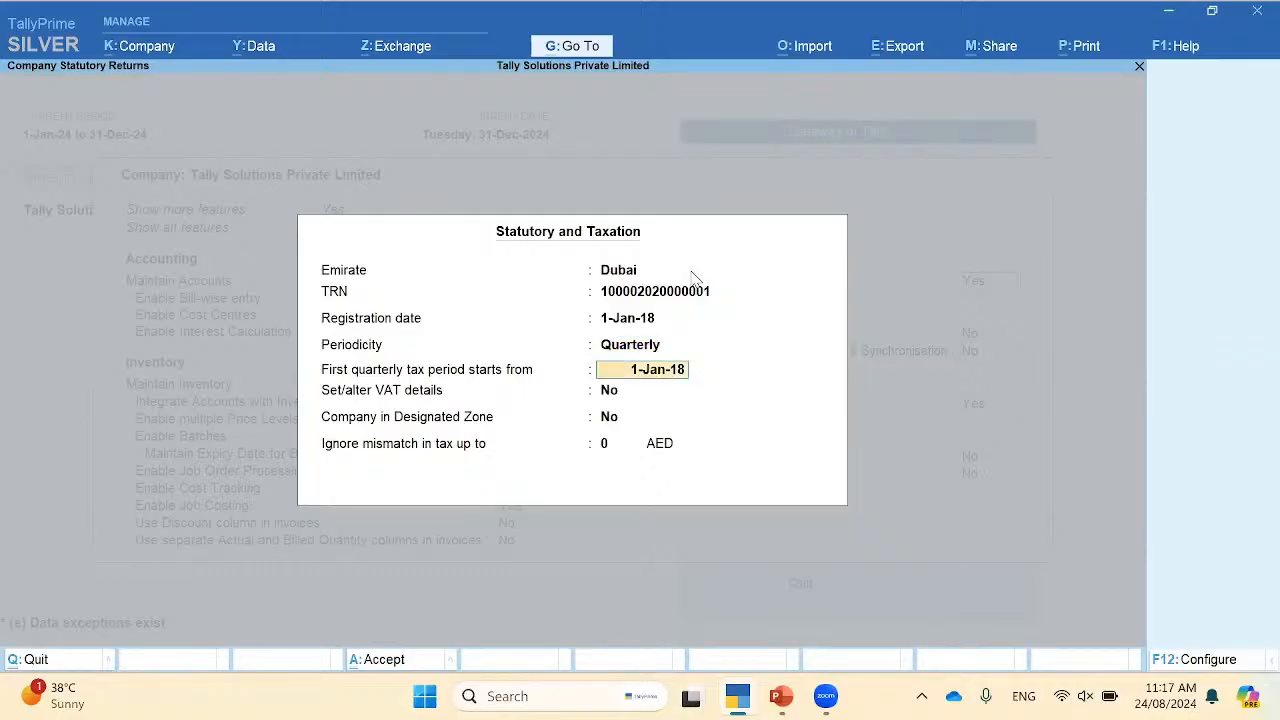
{"action": "key", "text": "Return"}
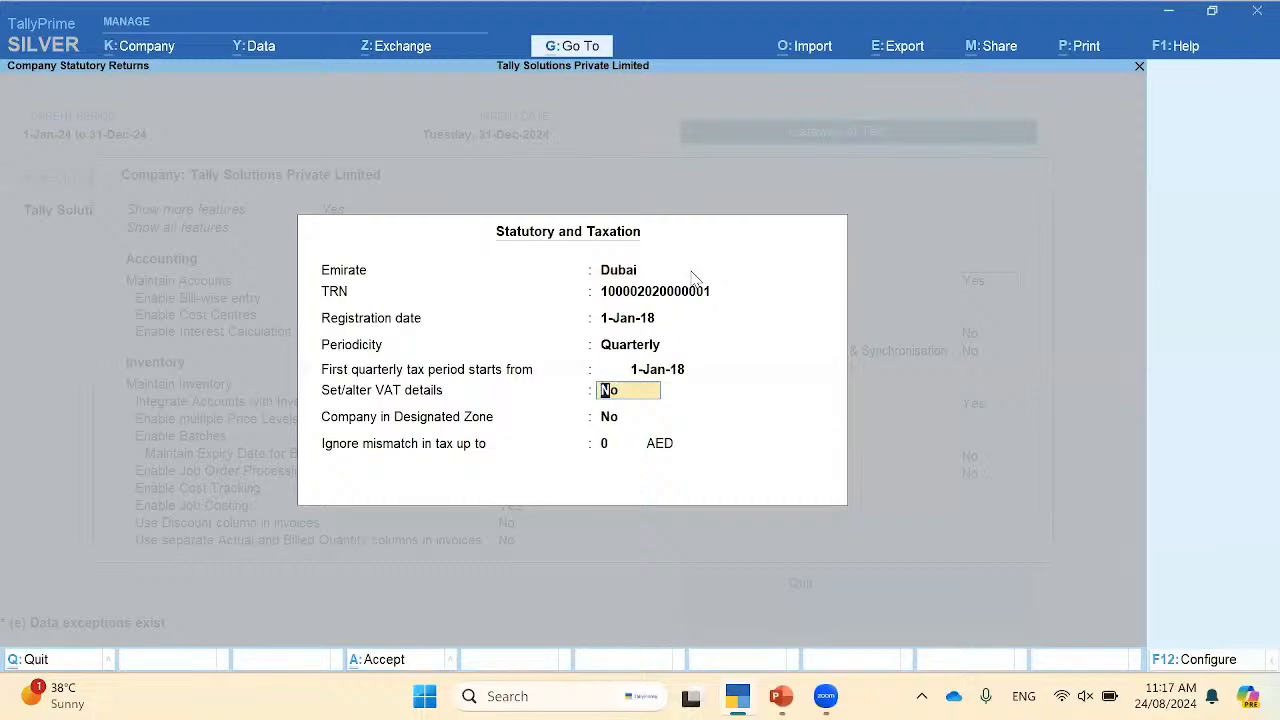
Step: Enable Set/alter VAT details, keep the VAT rate as Taxable at 5 %, and save the company's tax configuration
{"action": "type", "text": "y"}
{"action": "key", "text": "Return"}
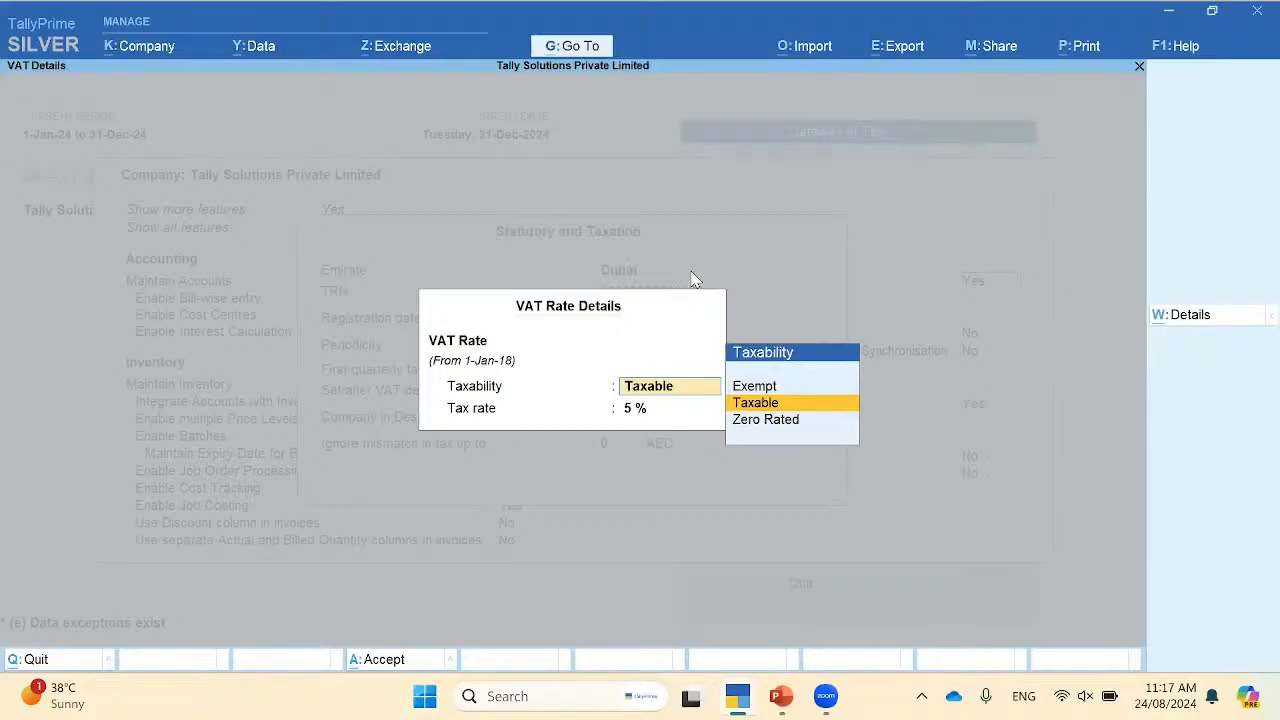
{"action": "key", "text": "Down"}
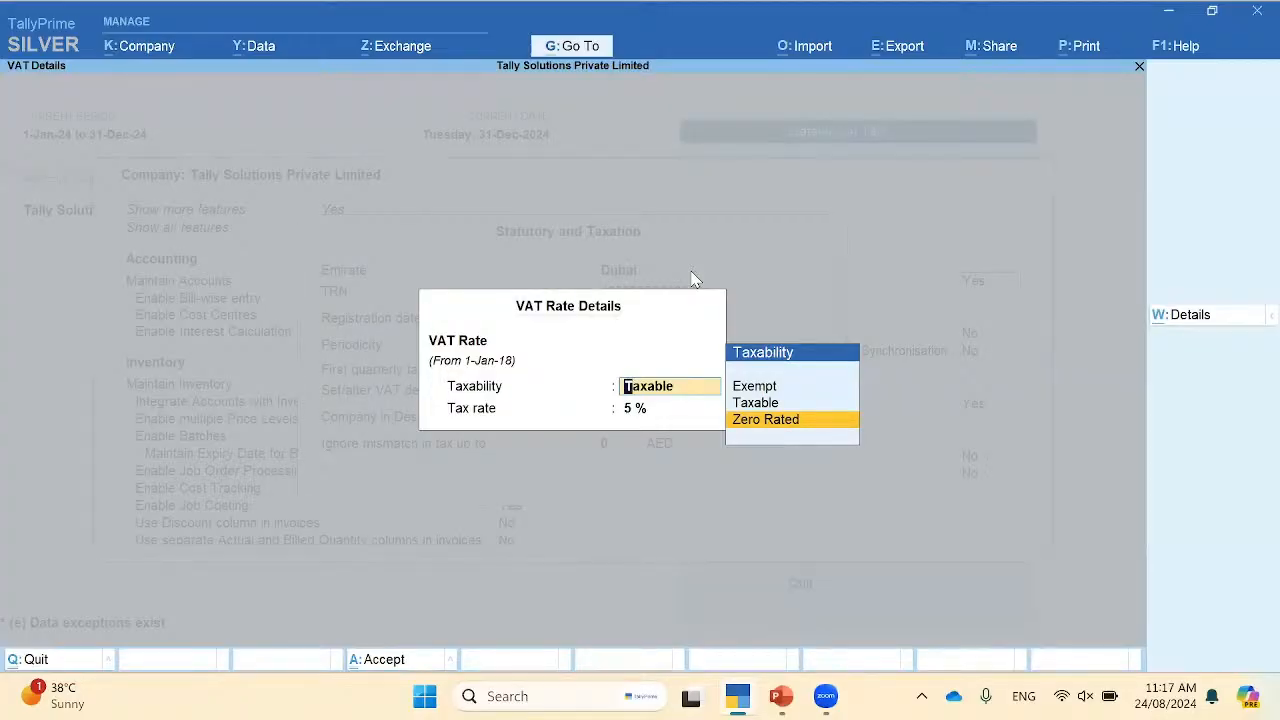
{"action": "key", "text": "Up"}
{"action": "key", "text": "Up"}
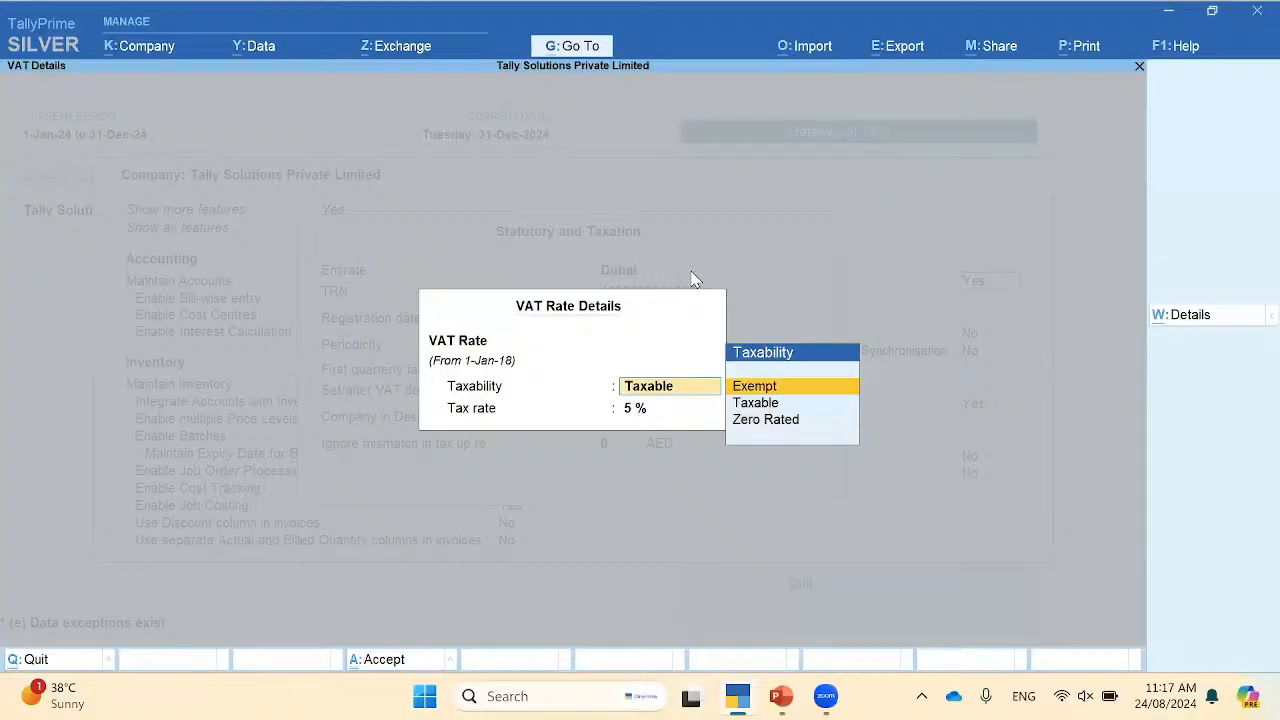
{"action": "key", "text": "Down"}
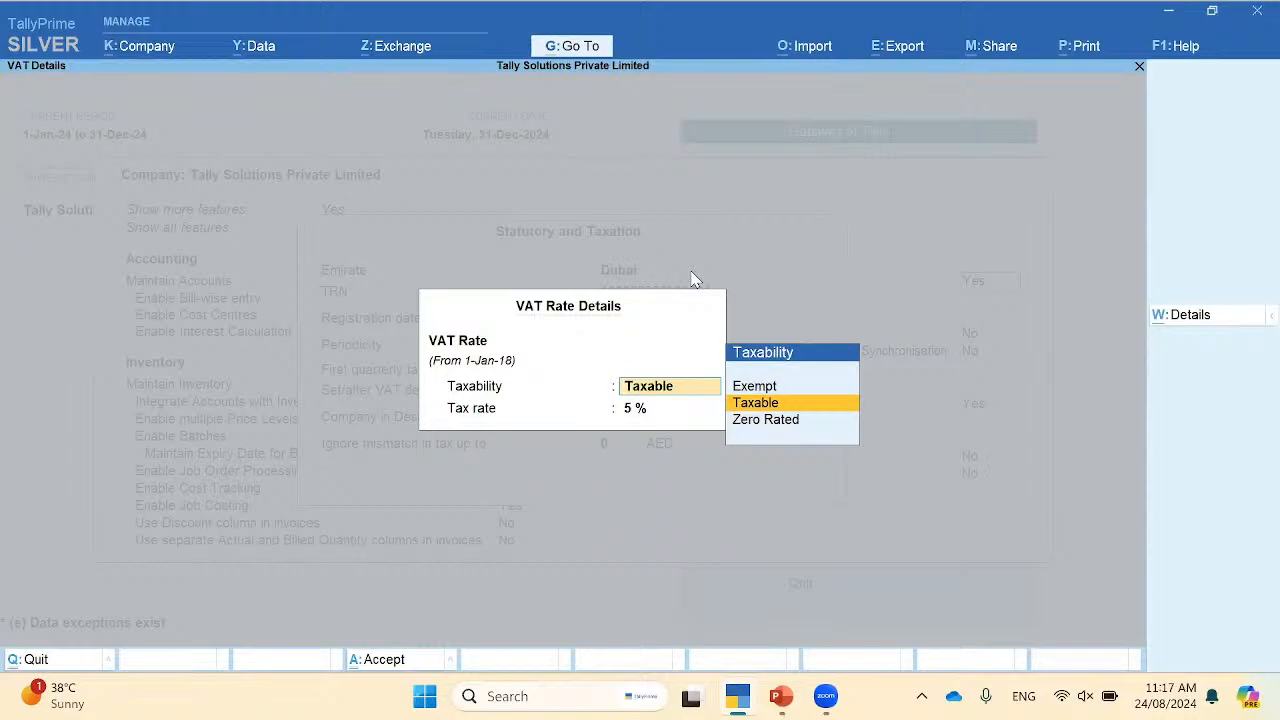
{"action": "key", "text": "Return"}
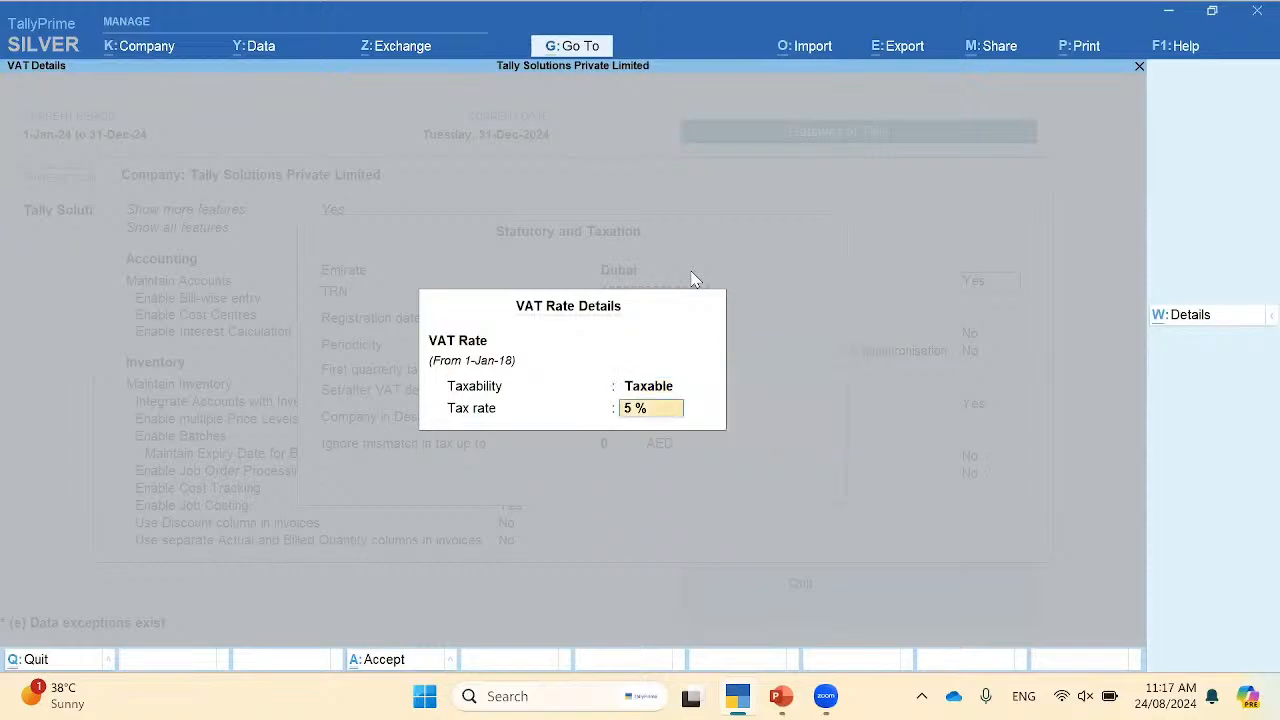
{"action": "key", "text": "Return"}
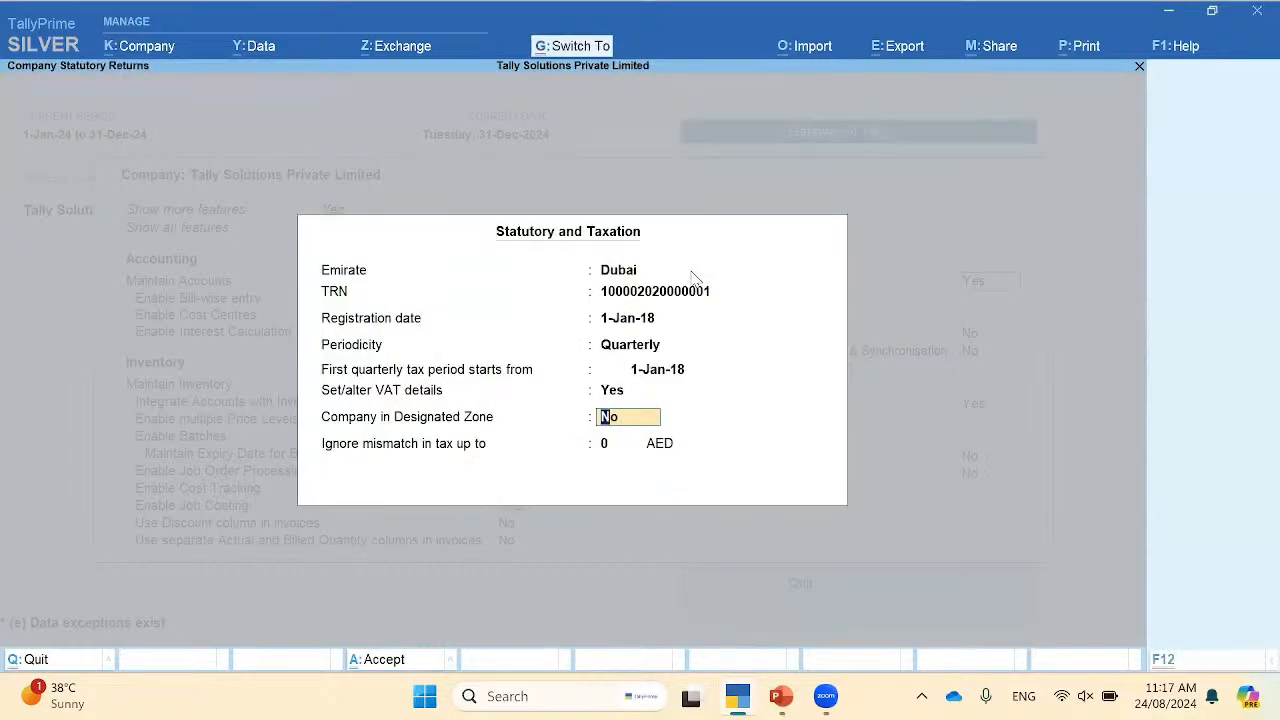
{"action": "key", "text": "Return"}
{"action": "key", "text": "ctrl+a"}
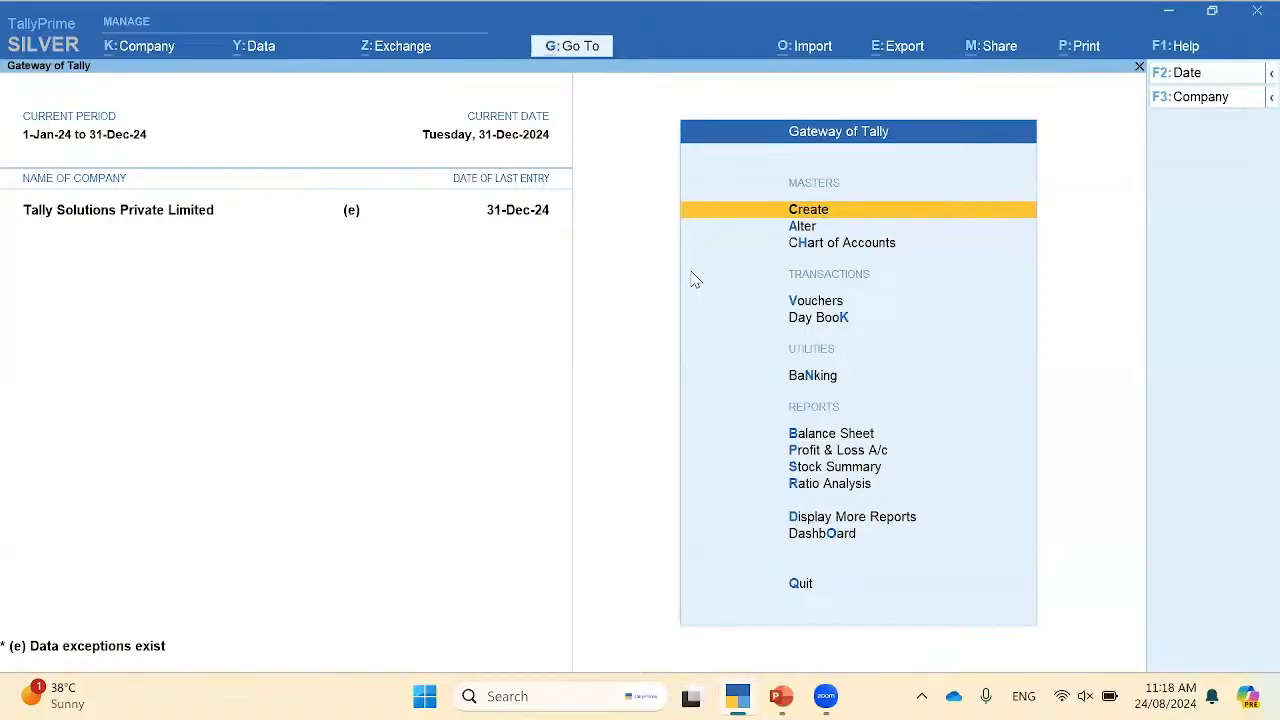
Step: Open the Sales ledger for alteration
{"action": "key", "text": "Down"}
{"action": "key", "text": "Return"}
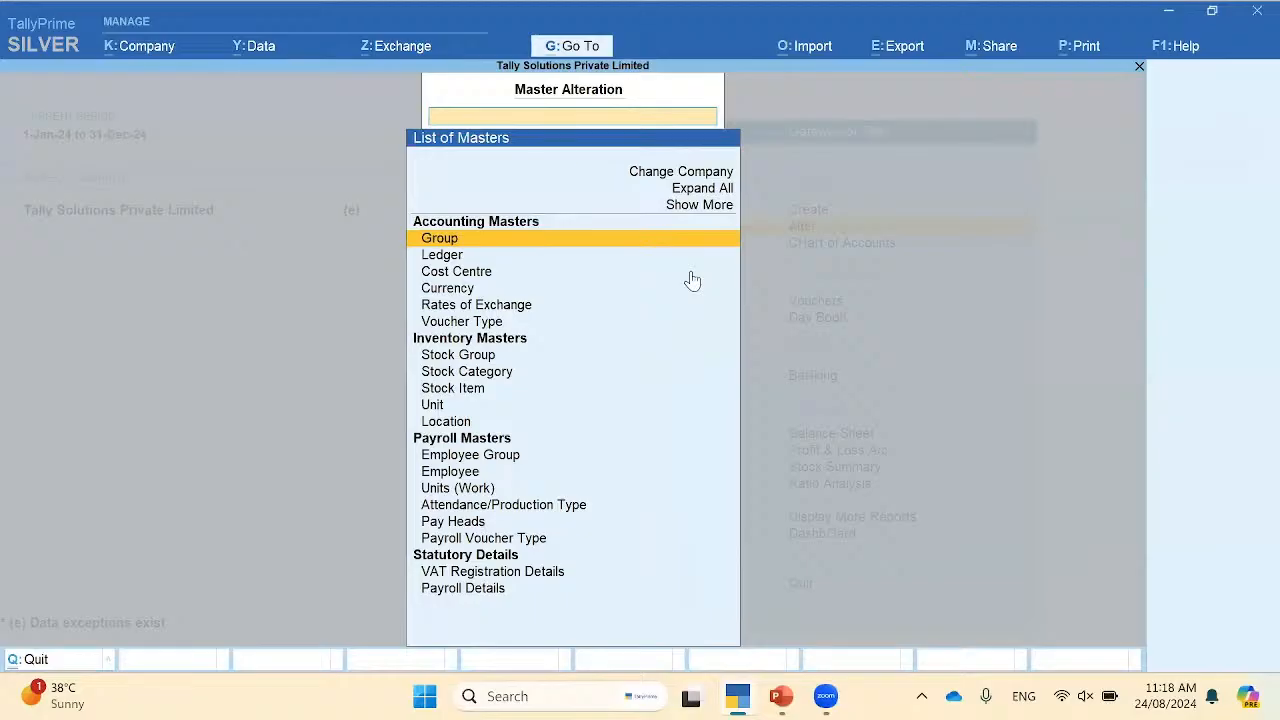
{"action": "key", "text": "Down"}
{"action": "key", "text": "Return"}
{"action": "type", "text": "Sa"}
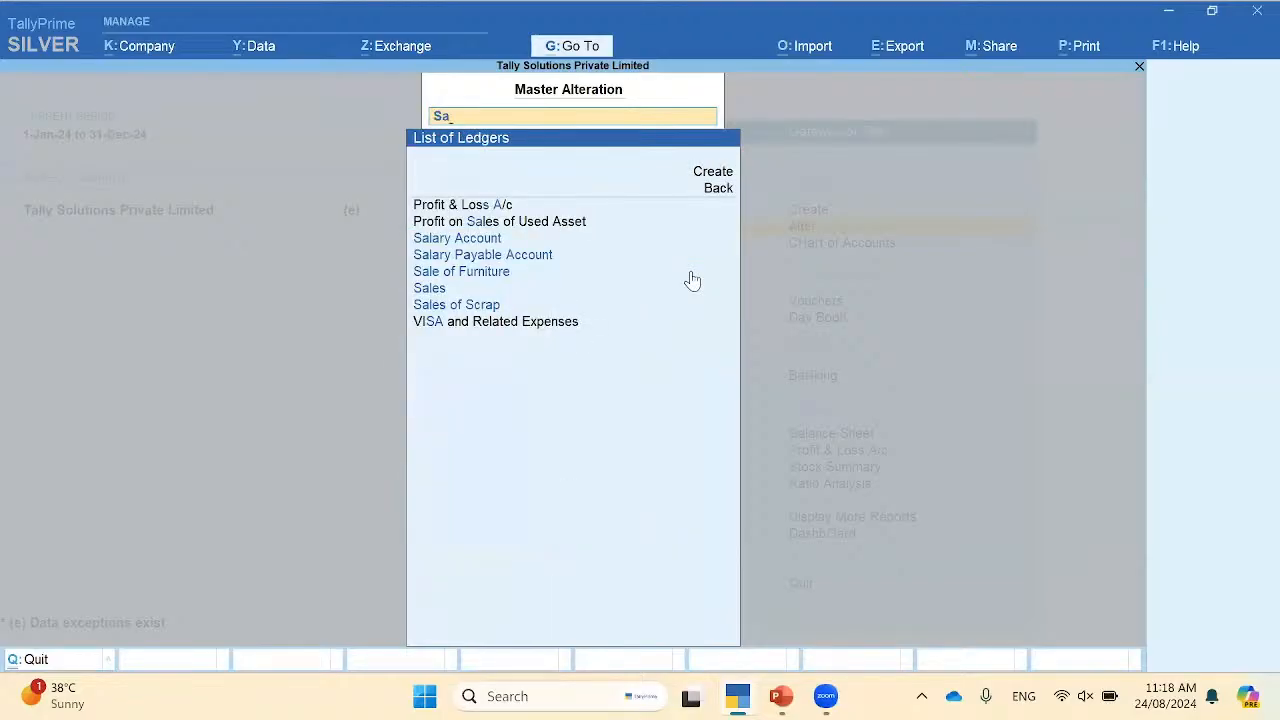
{"action": "key", "text": "Down"}
{"action": "key", "text": "Down"}
{"action": "key", "text": "Down"}
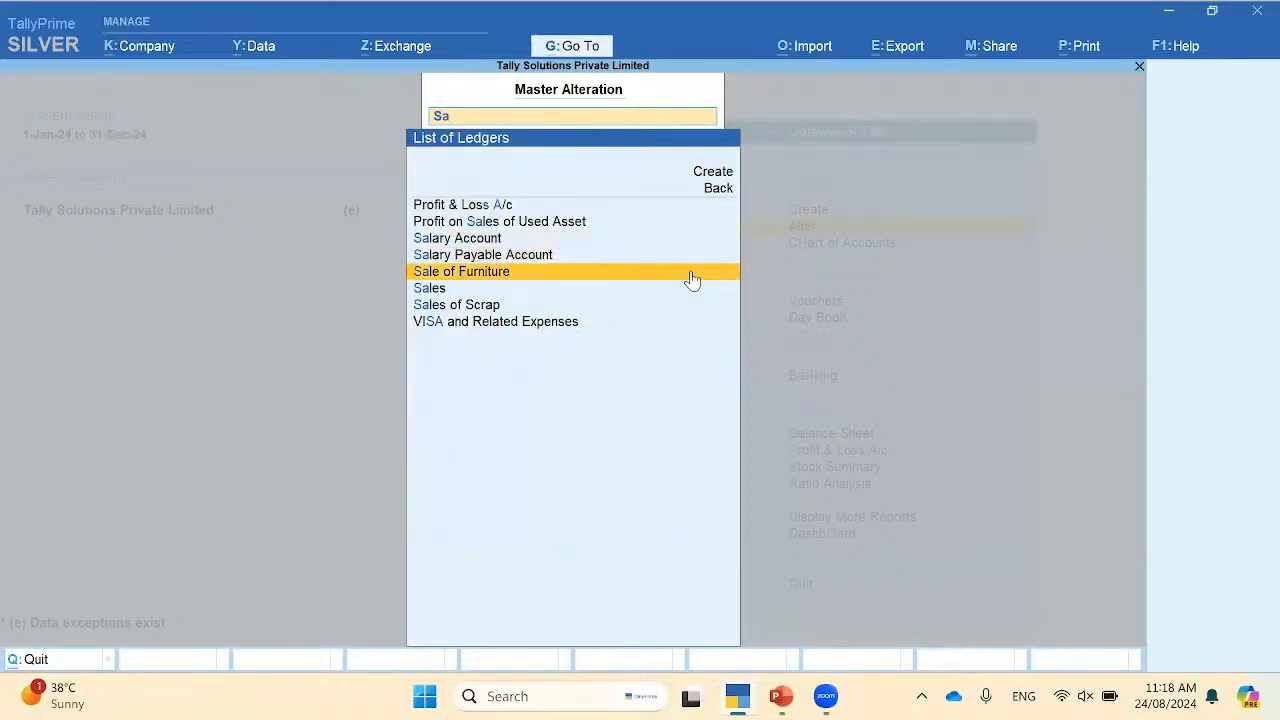
{"action": "key", "text": "Return"}
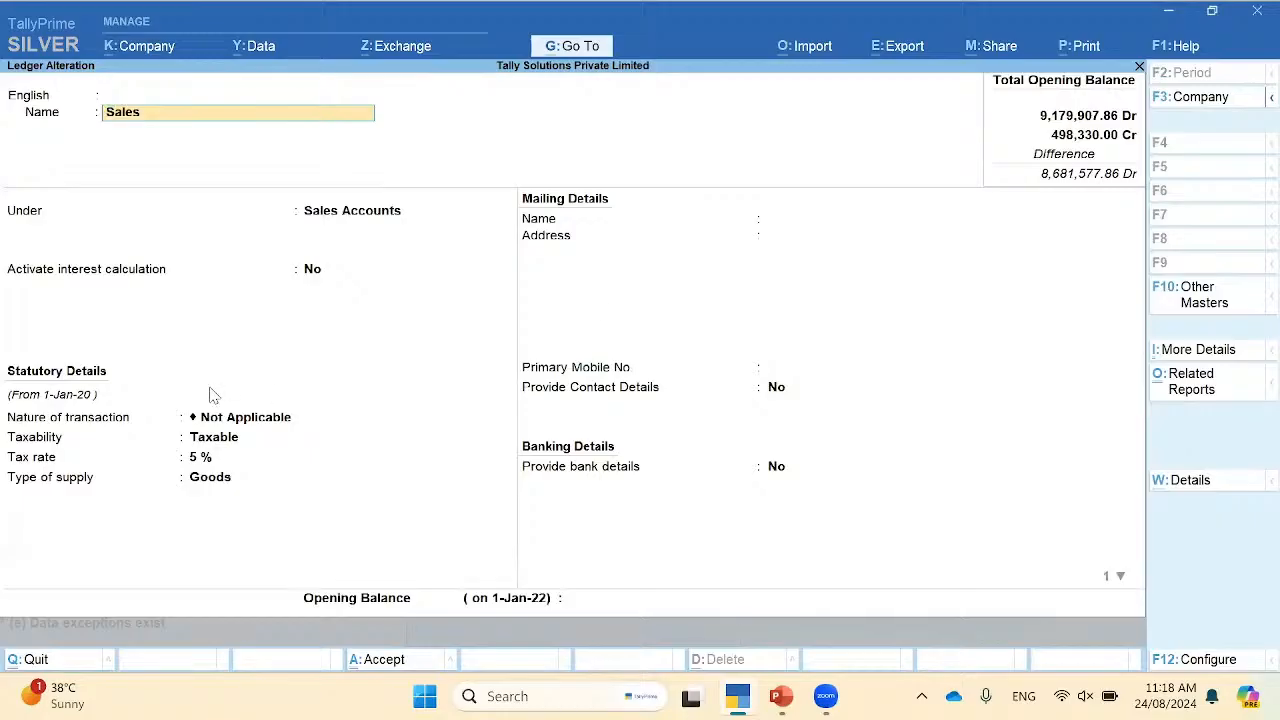
Step: Examine the Sales ledger's taxability, tax rate and type of supply options, then leave the ledger without saving
{"action": "left_click", "coordinate": [222, 441]}
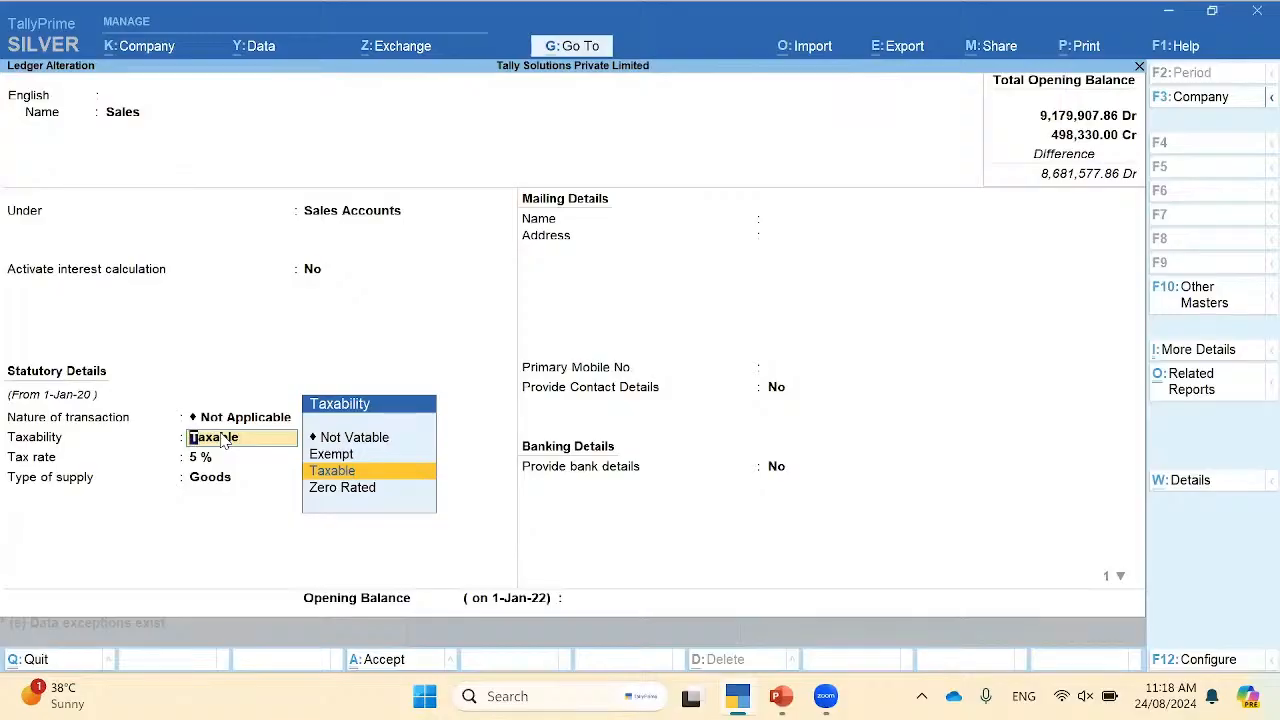
{"action": "key", "text": "Return"}
{"action": "key", "text": "Return"}
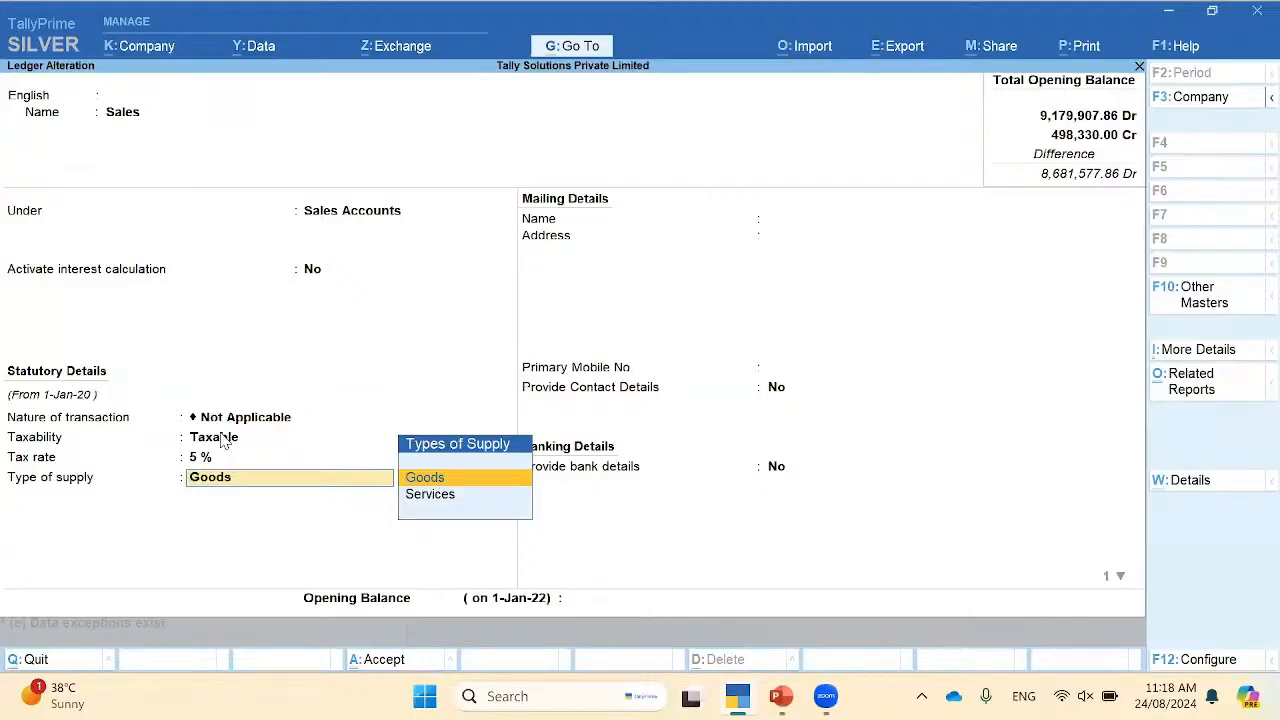
{"action": "key", "text": "BackSpace"}
{"action": "key", "text": "BackSpace"}
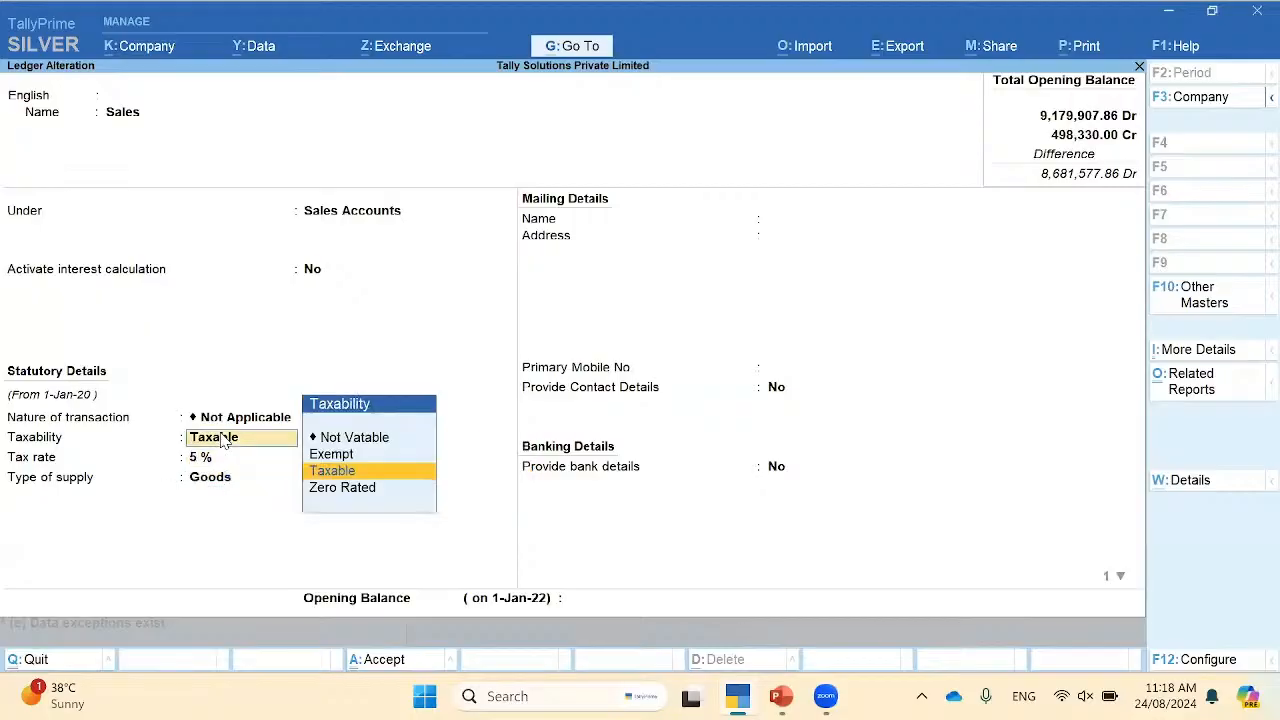
{"action": "key", "text": "Down"}
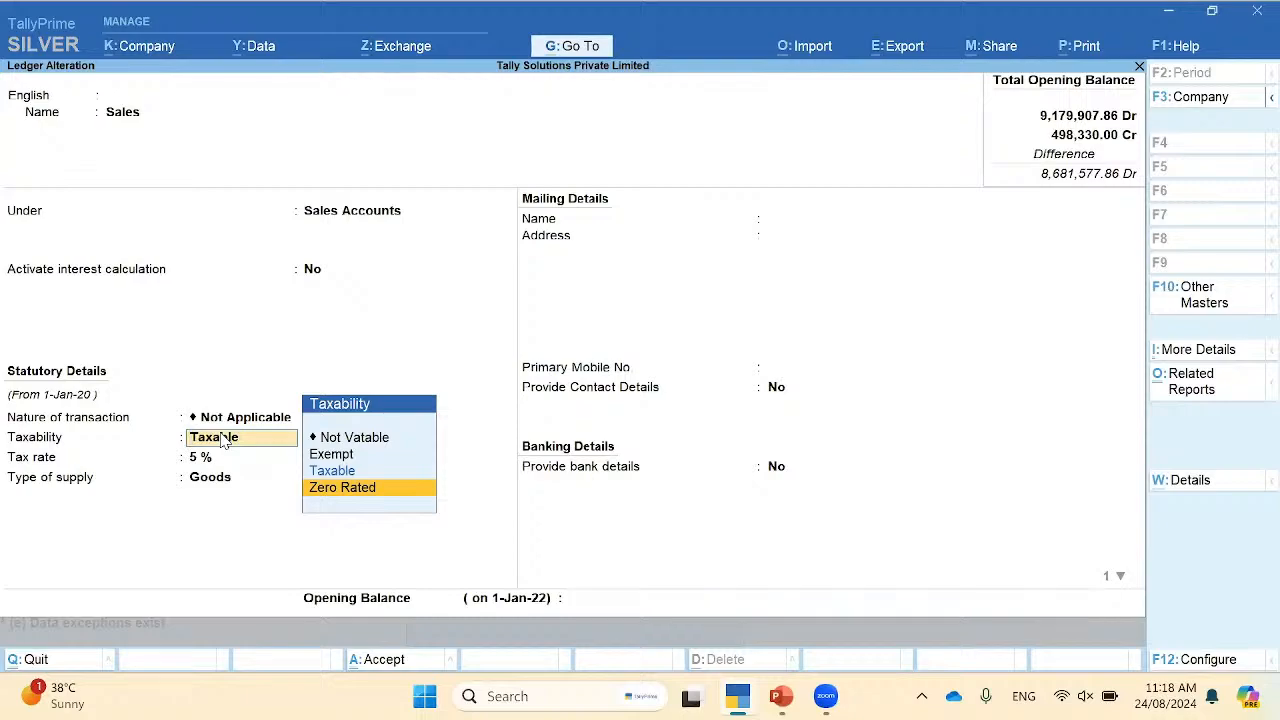
{"action": "key", "text": "Escape"}
{"action": "key", "text": "Escape"}
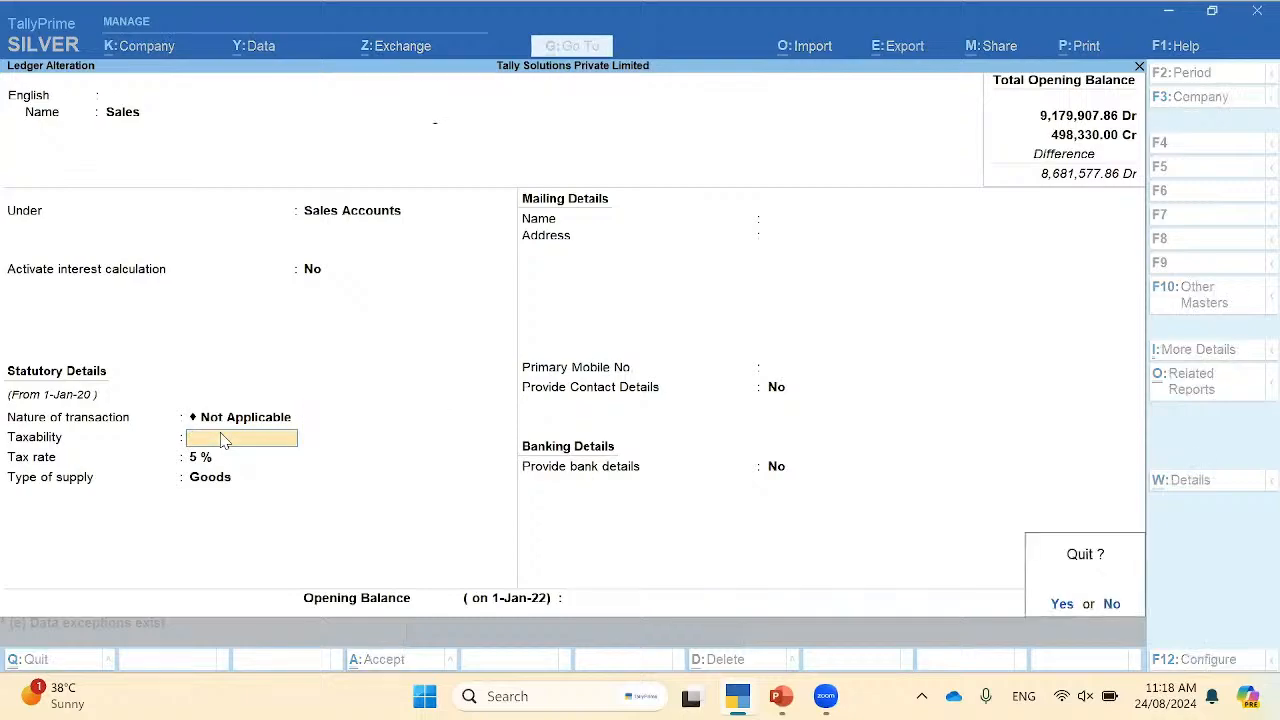
{"action": "key", "text": "Return"}
{"action": "key", "text": "Escape"}
{"action": "key", "text": "Escape"}
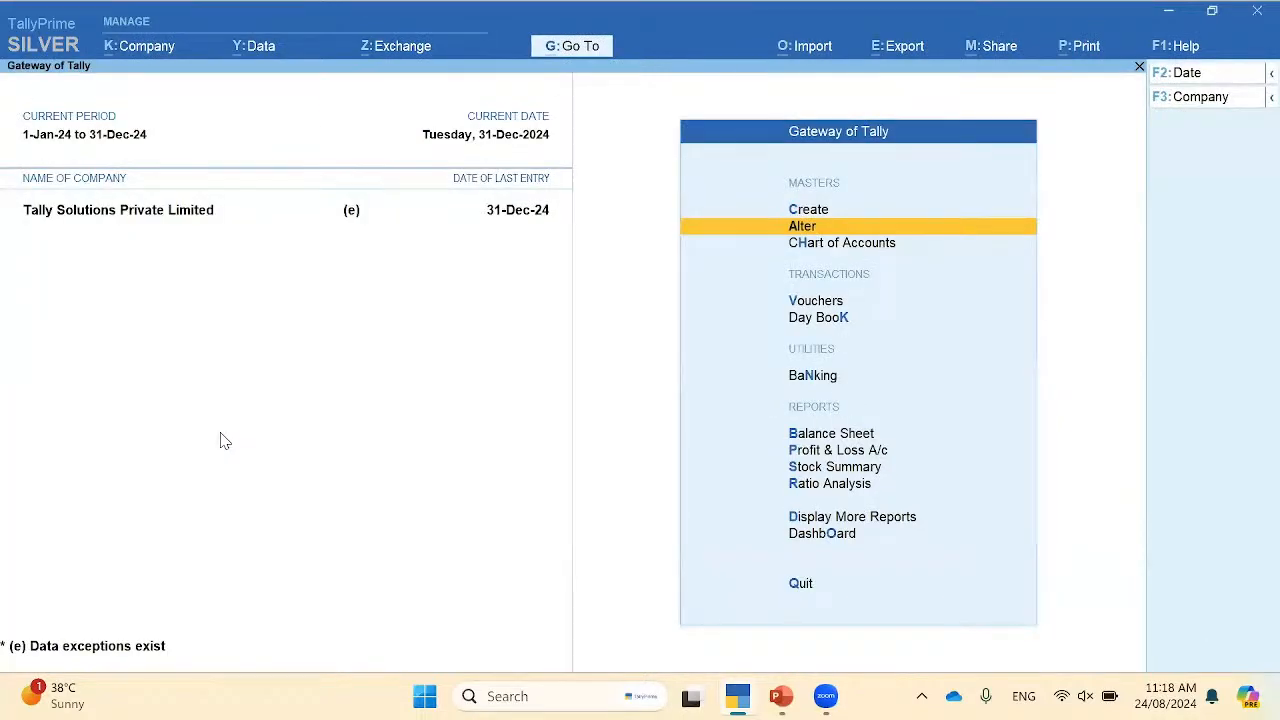
Step: Open the stock item Aloe Vera Gel Bottle for alteration
{"action": "key", "text": "Return"}
{"action": "key", "text": "Down"}
{"action": "key", "text": "Down"}
{"action": "key", "text": "Down"}
{"action": "key", "text": "Down"}
{"action": "key", "text": "Down"}
{"action": "key", "text": "Down"}
{"action": "key", "text": "Down"}
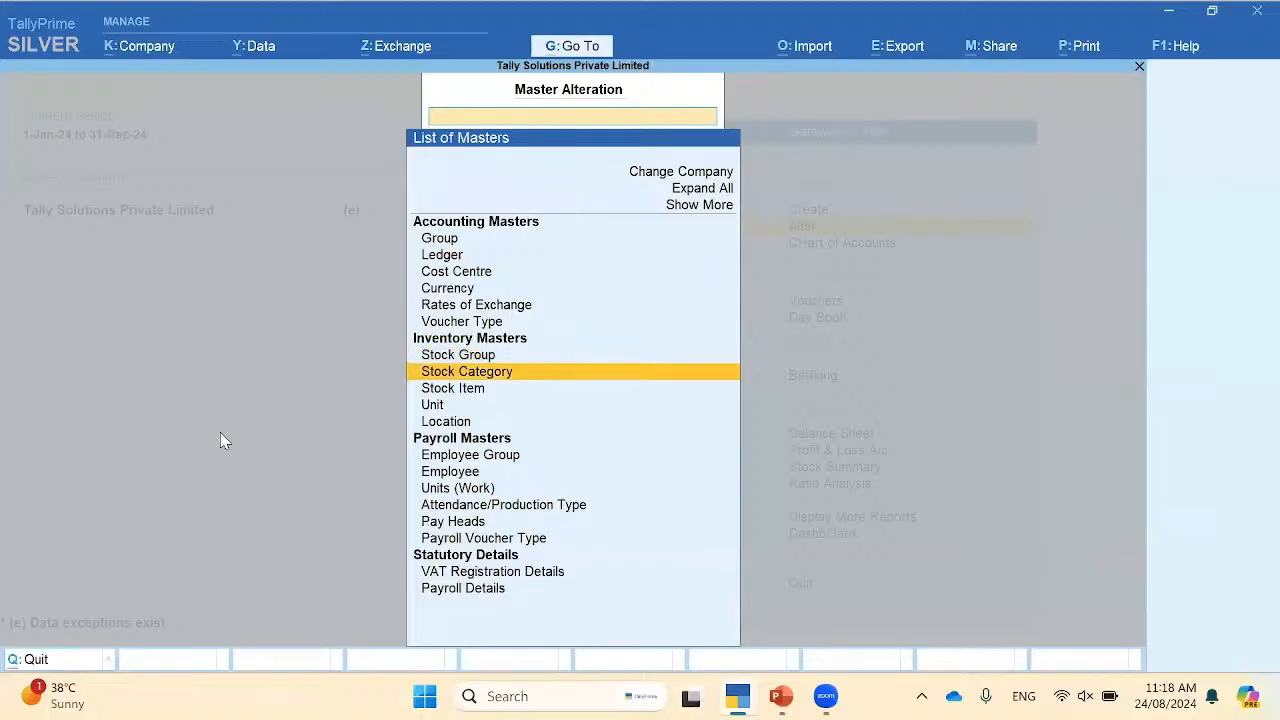
{"action": "key", "text": "Down"}
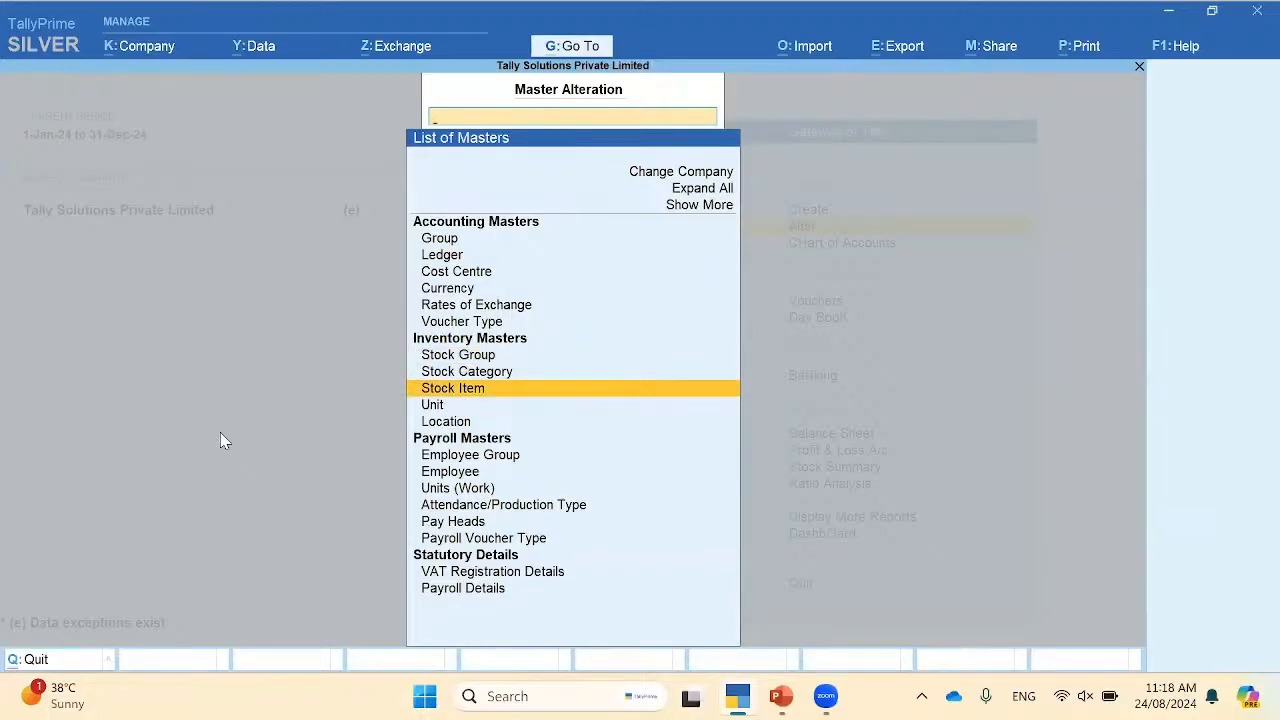
{"action": "key", "text": "Return"}
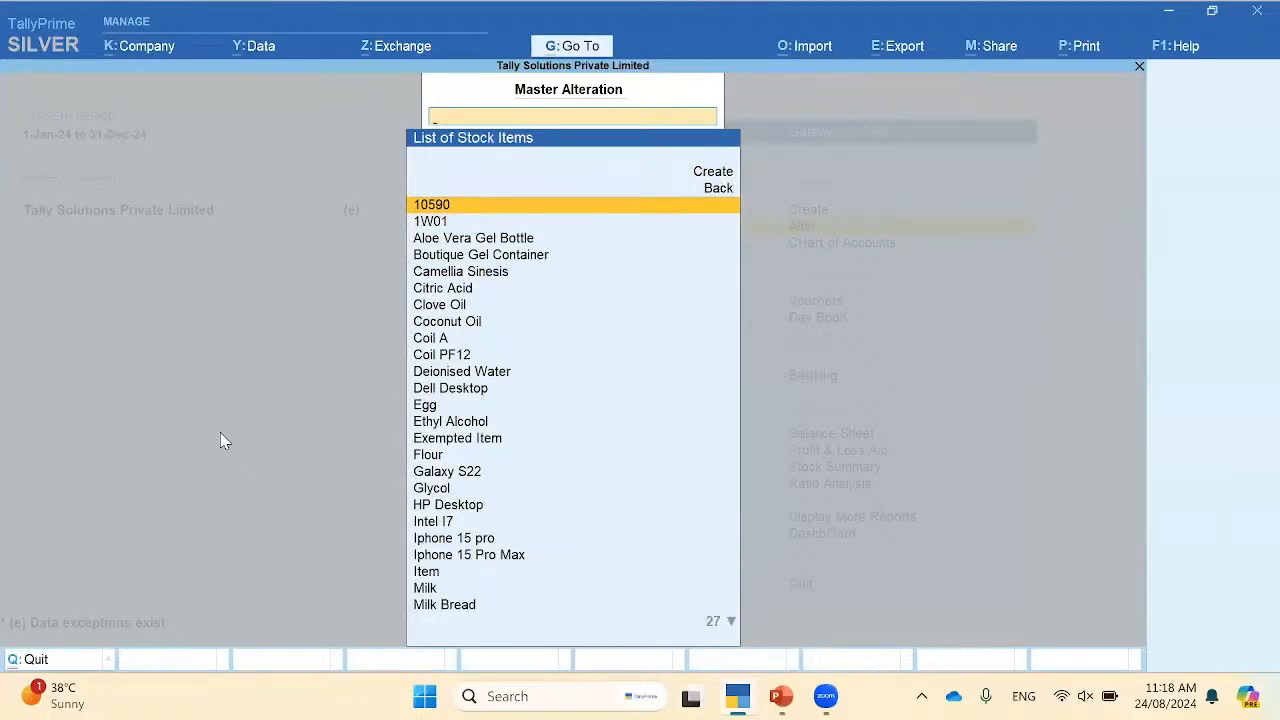
{"action": "key", "text": "Down"}
{"action": "key", "text": "Down"}
{"action": "key", "text": "Return"}
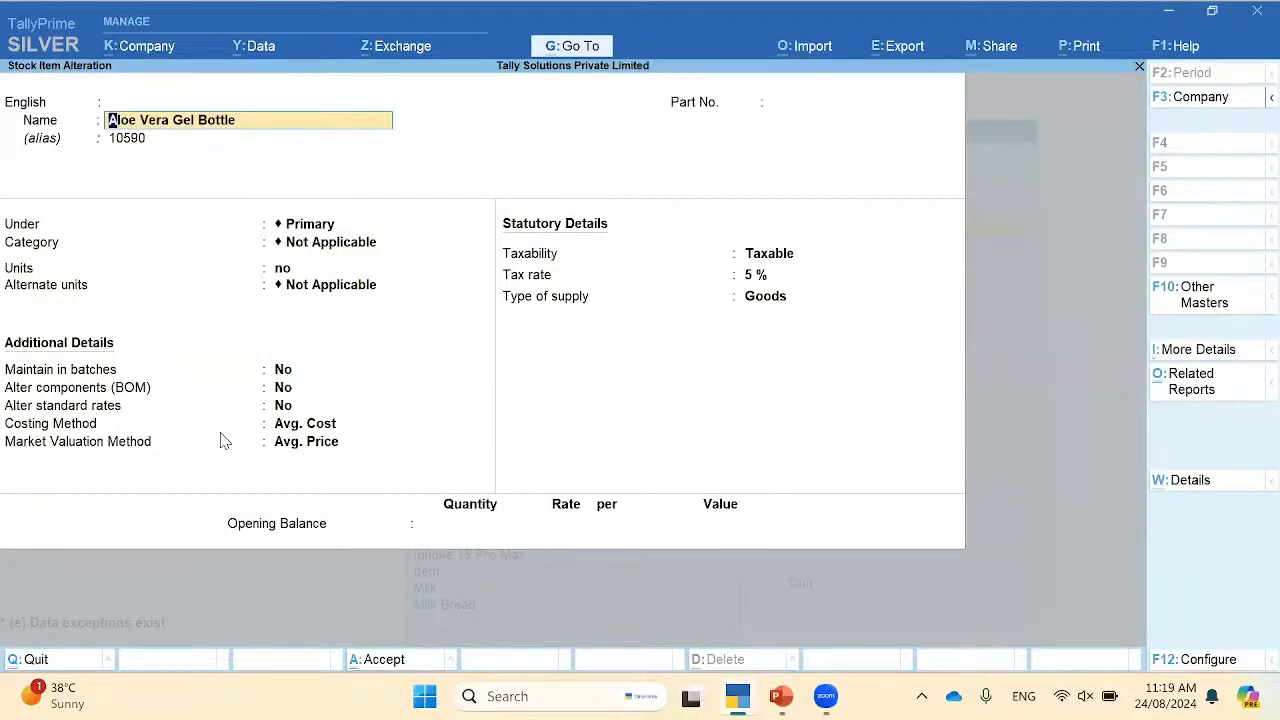
Step: Examine the taxability options of the Aloe Vera Gel Bottle stock item and leave it without saving
{"action": "left_click", "coordinate": [775, 257]}
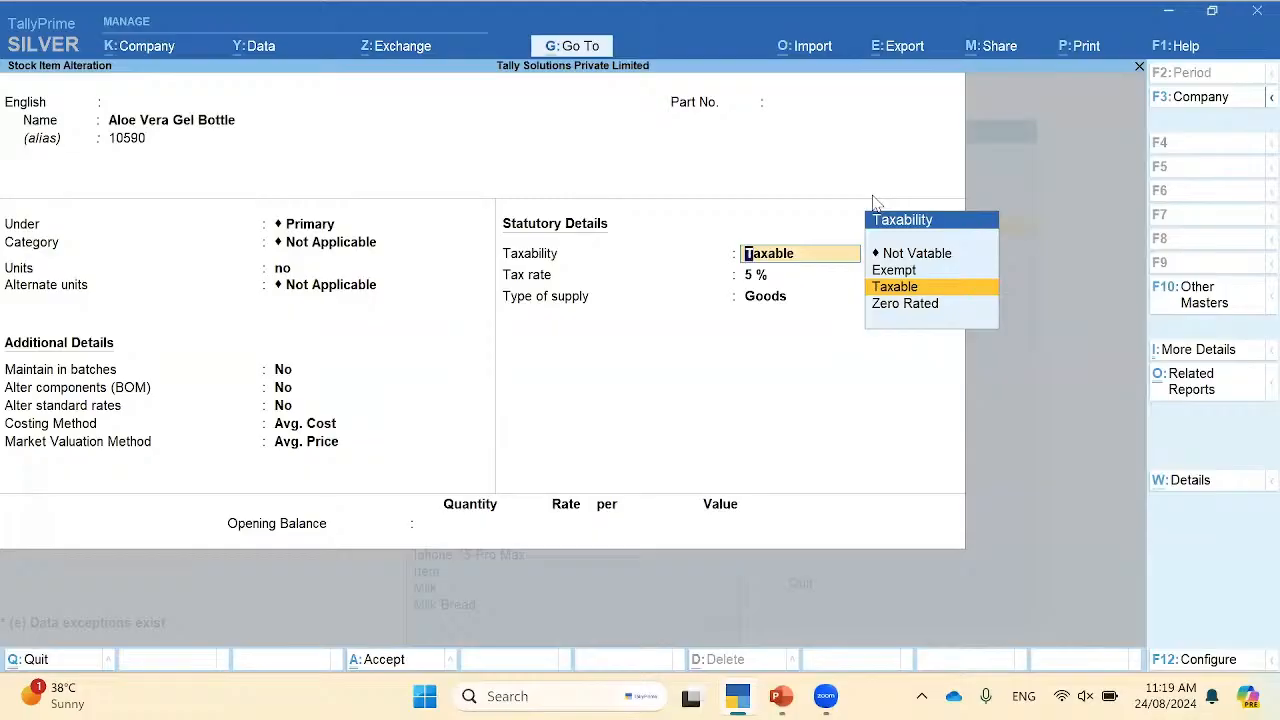
{"action": "key", "text": "BackSpace"}
{"action": "key", "text": "Escape"}
{"action": "key", "text": "Escape"}
{"action": "key", "text": "Escape"}
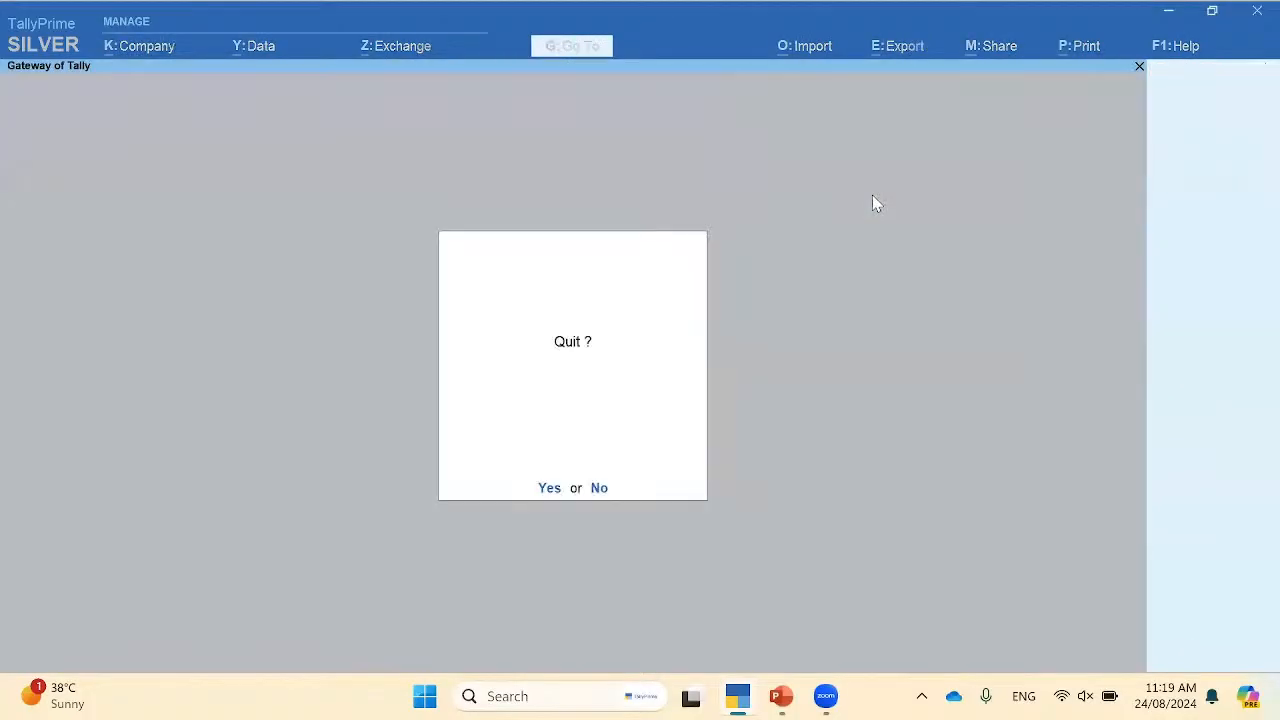
Step: Stay in the program and start a new Sales voucher
{"action": "key", "text": "Escape"}
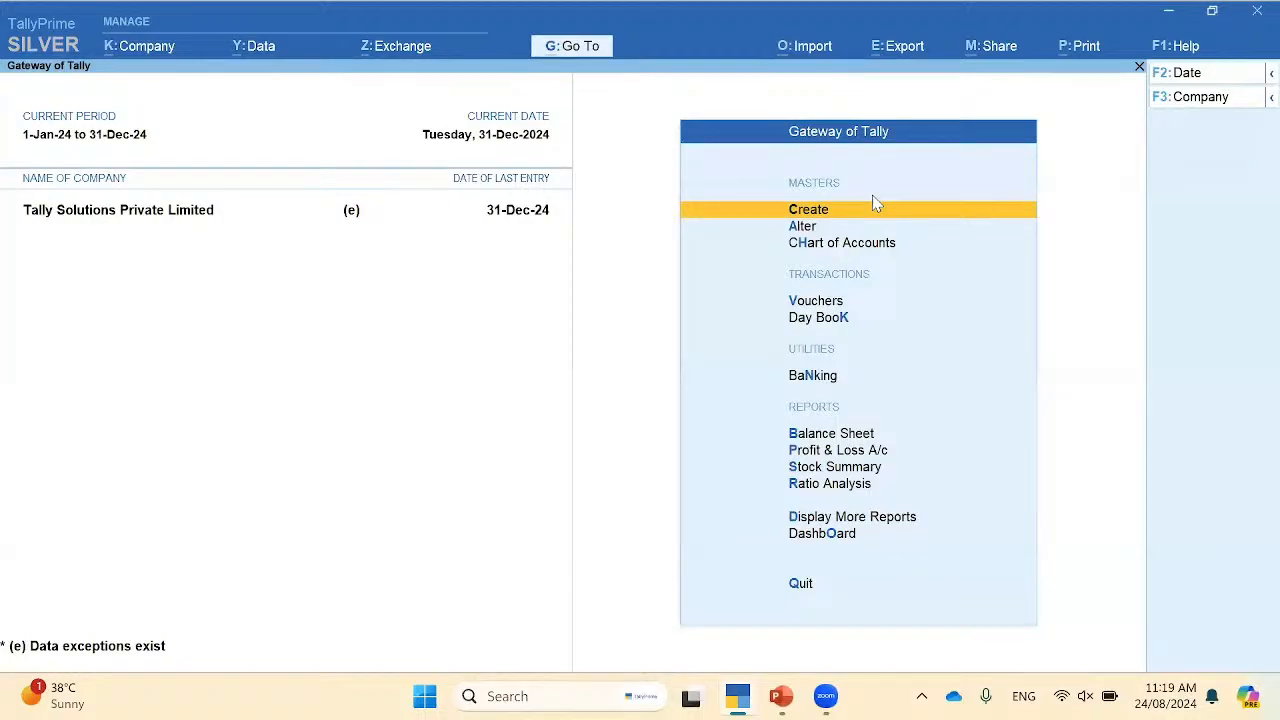
{"action": "key", "text": "Down"}
{"action": "key", "text": "Down"}
{"action": "key", "text": "Down"}
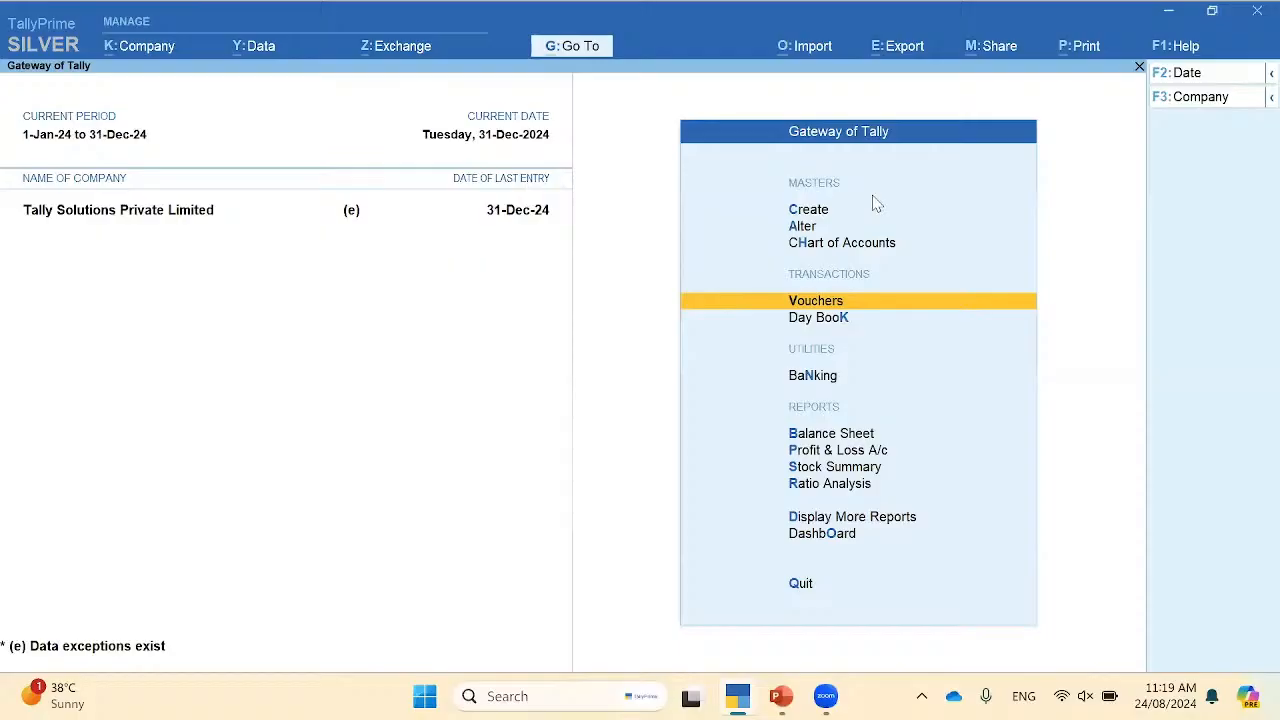
{"action": "key", "text": "Return"}
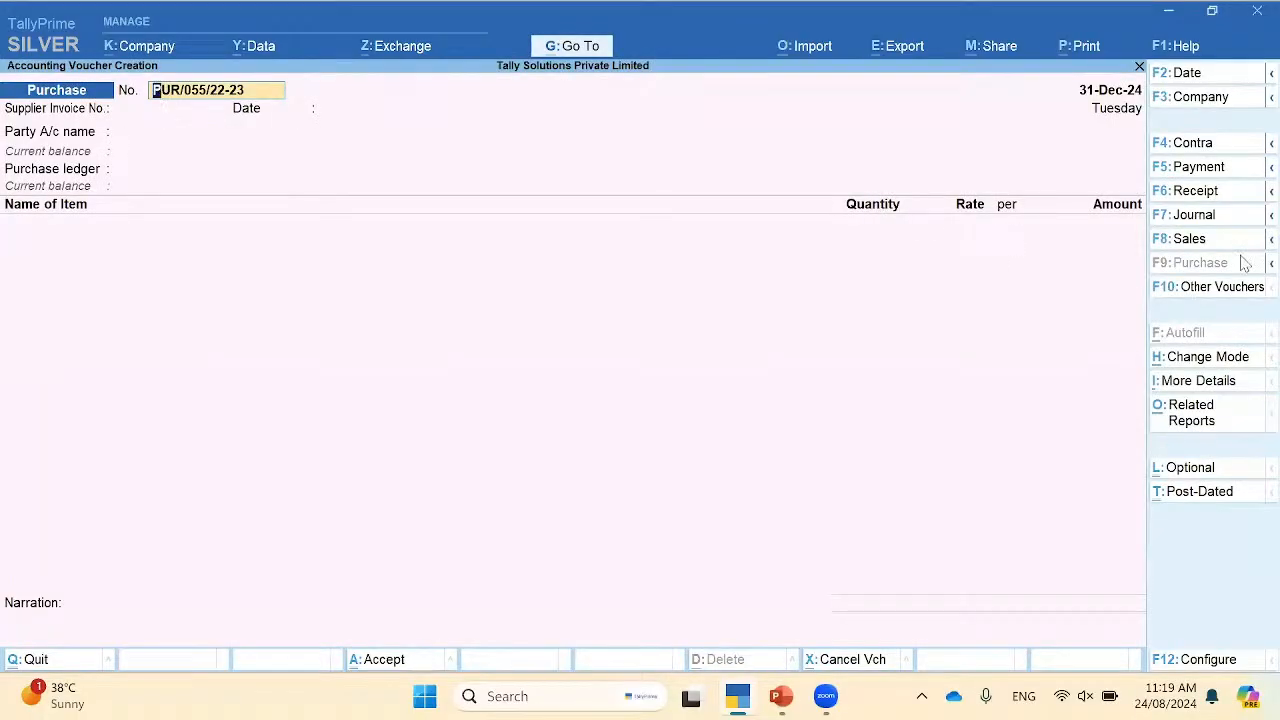
{"action": "left_click", "coordinate": [1190, 240]}
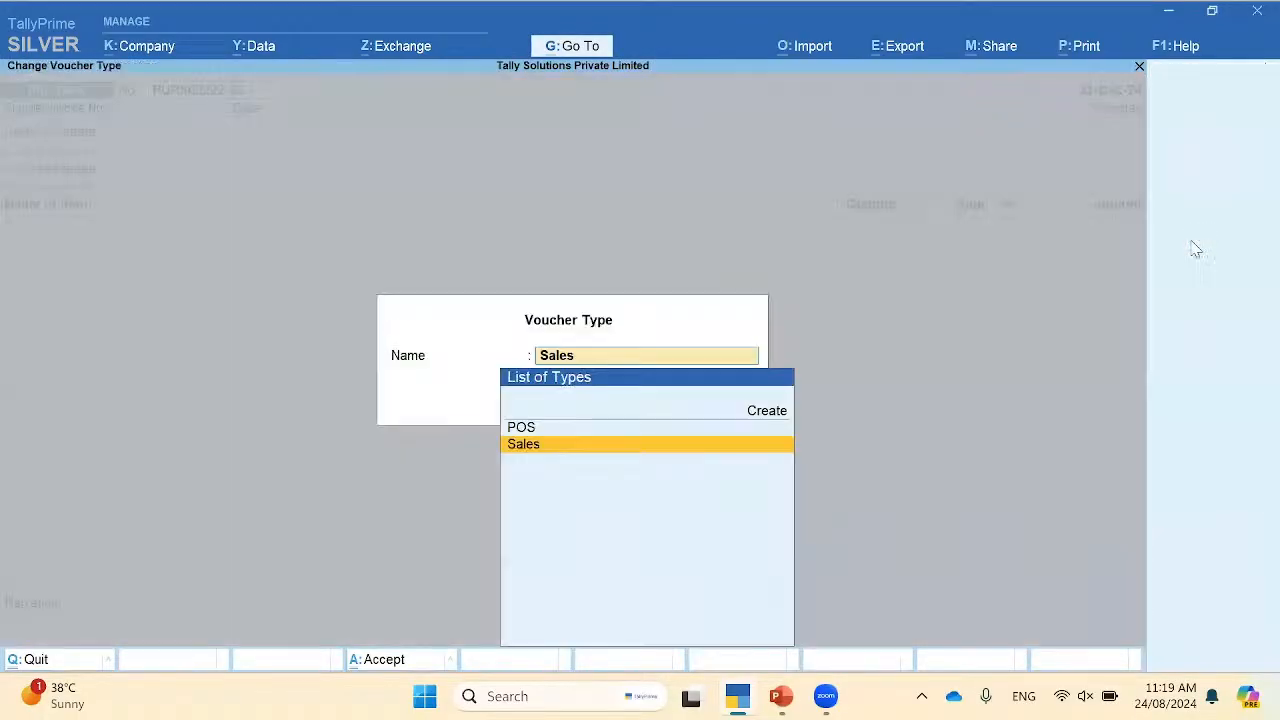
{"action": "key", "text": "Return"}
{"action": "key", "text": "Return"}
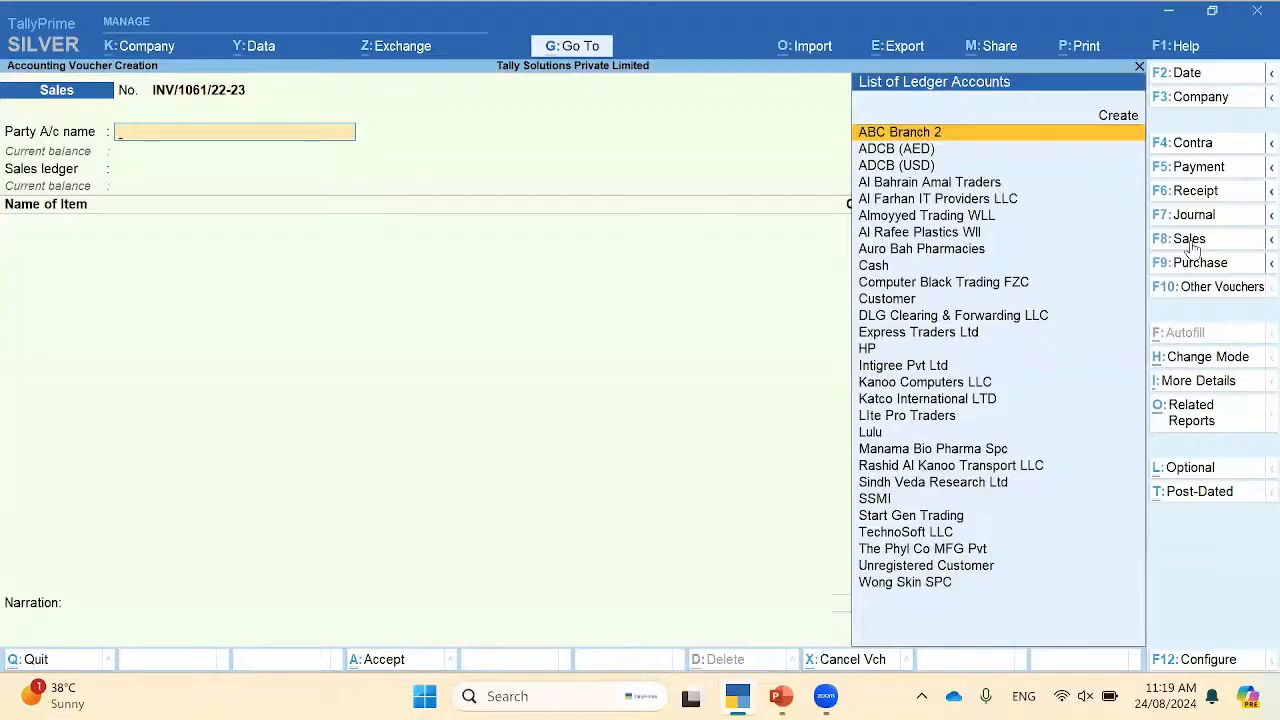
Step: Set the voucher's party account to Al Bahrain Amal Traders
{"action": "key", "text": "Down"}
{"action": "key", "text": "Down"}
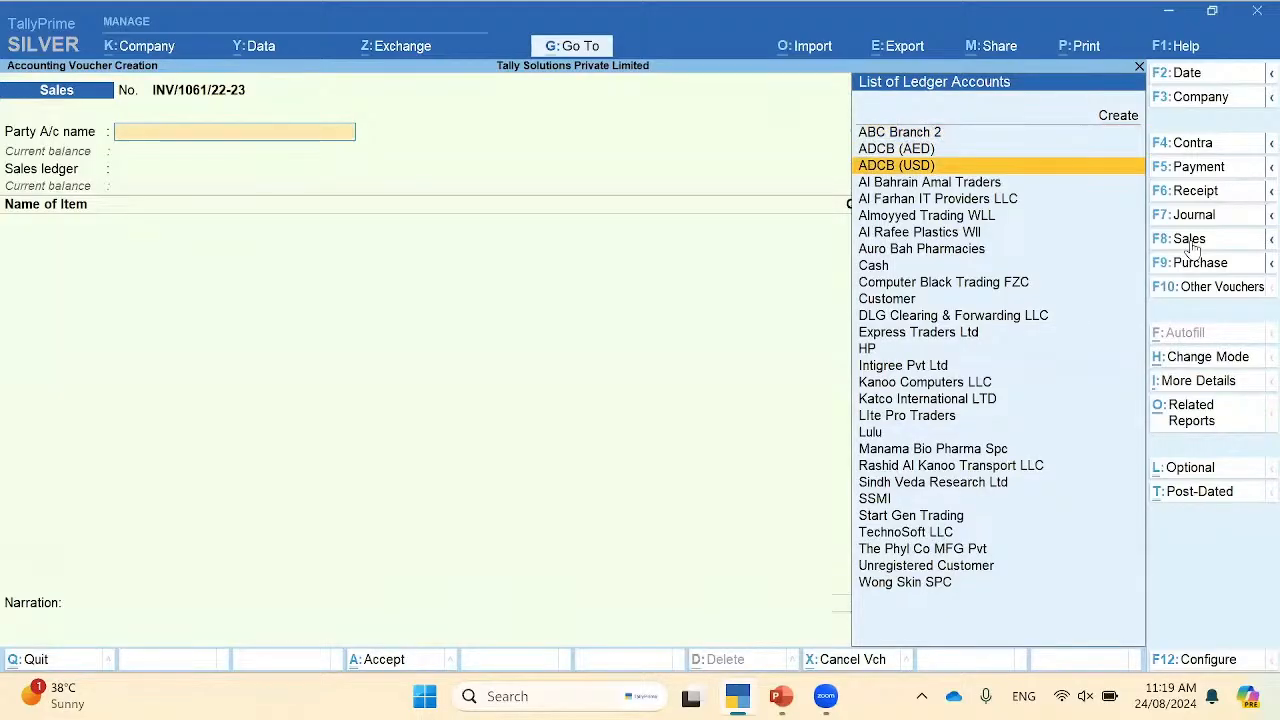
{"action": "key", "text": "Down"}
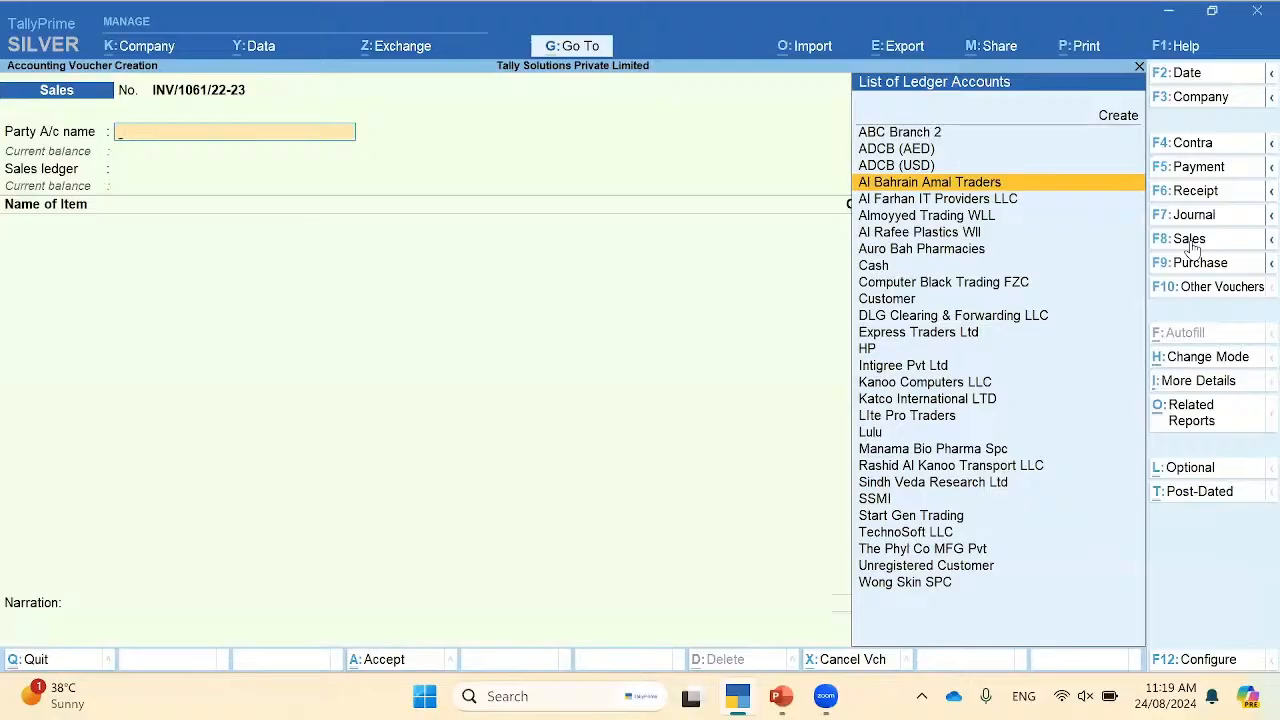
{"action": "key", "text": "Return"}
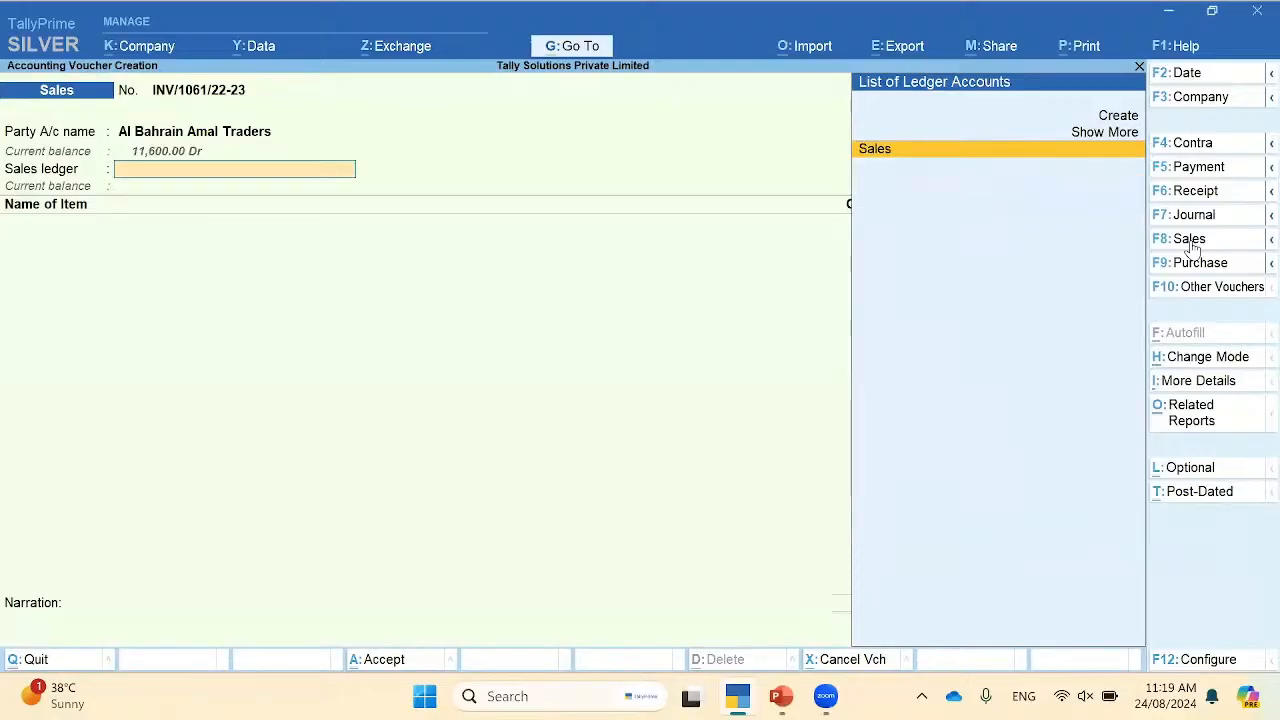
Step: Examine the country and VAT registration details in the Al Bahrain Amal Traders ledger, and leave it without saving
{"action": "key", "text": "BackSpace"}
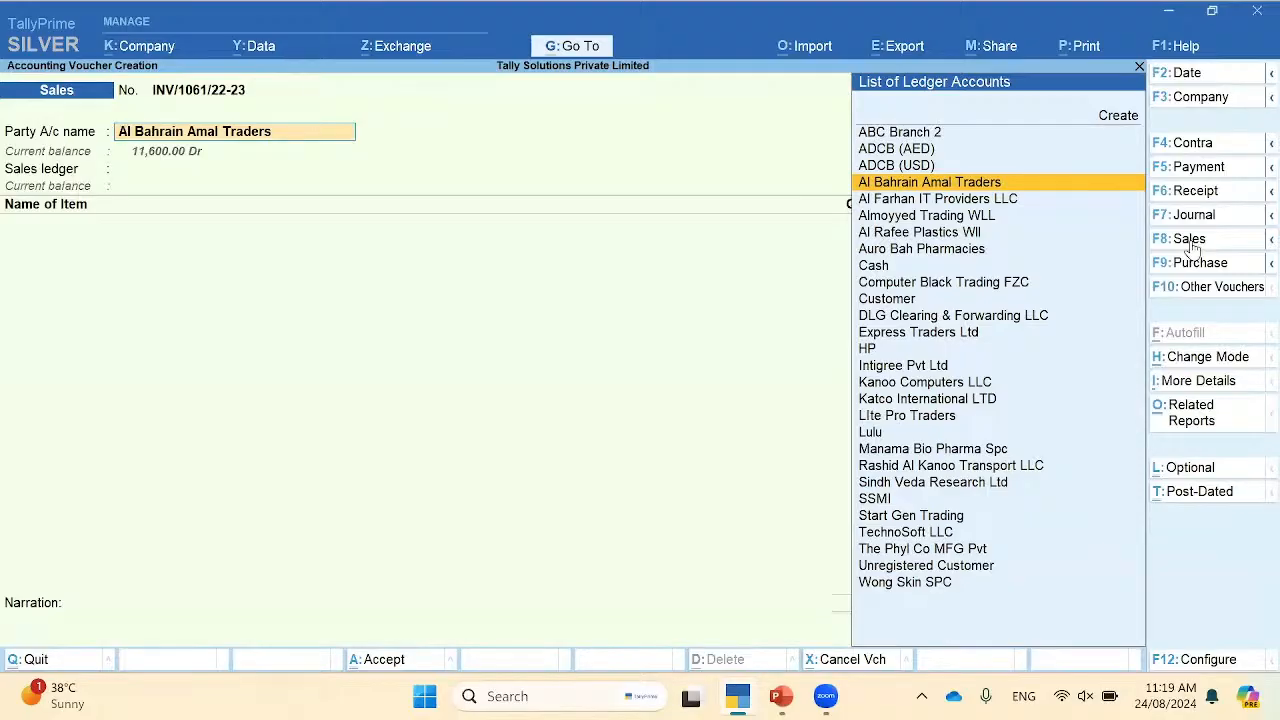
{"action": "key", "text": "ctrl+Return"}
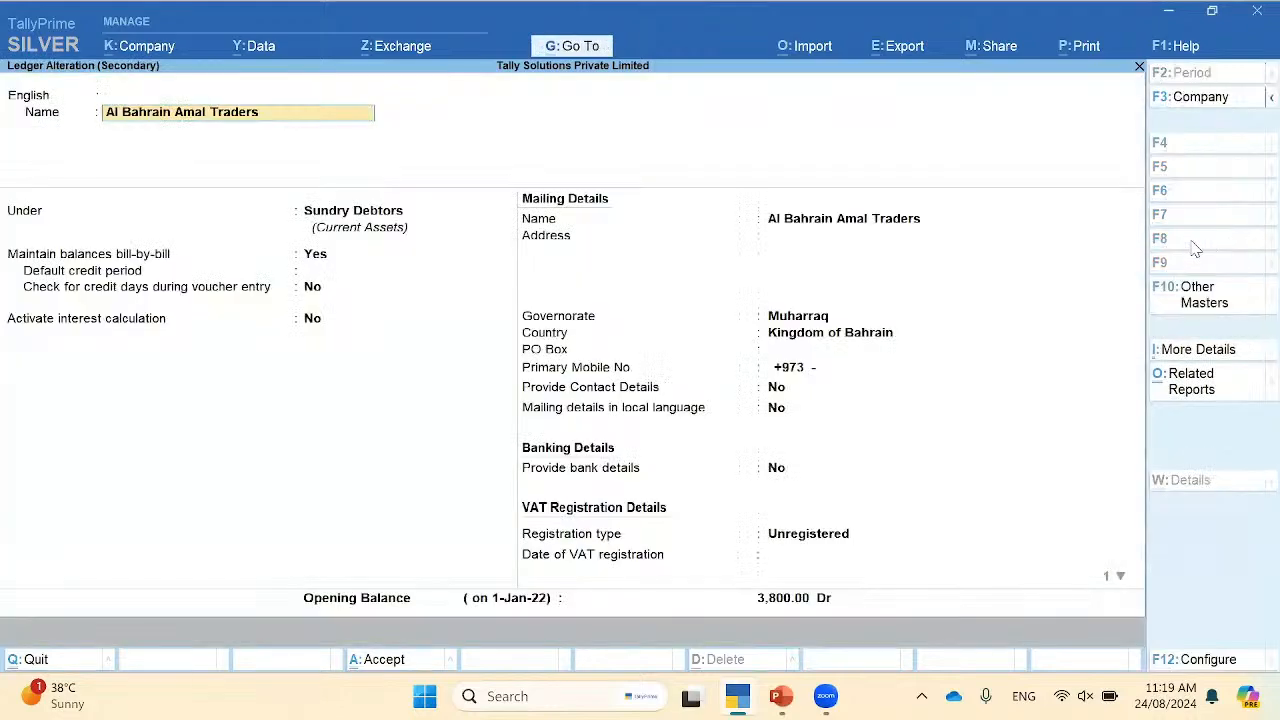
{"action": "left_click", "coordinate": [821, 337]}
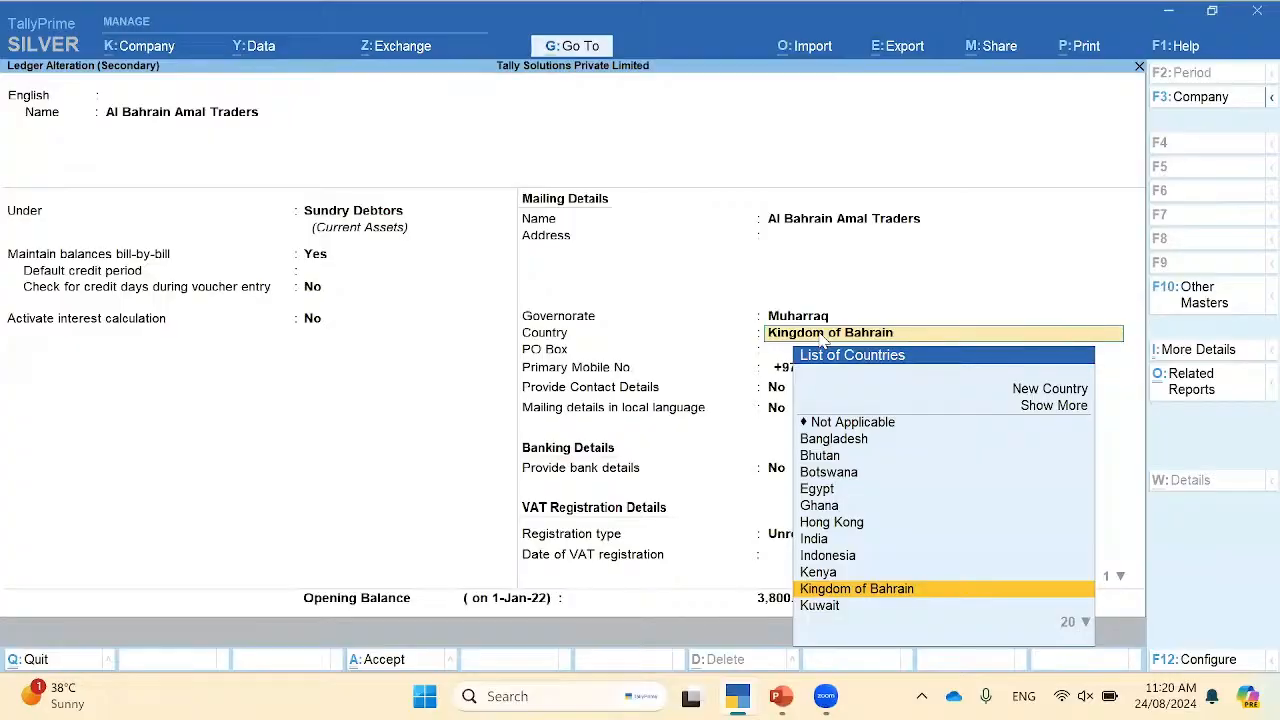
{"action": "key", "text": "Escape"}
{"action": "key", "text": "y"}
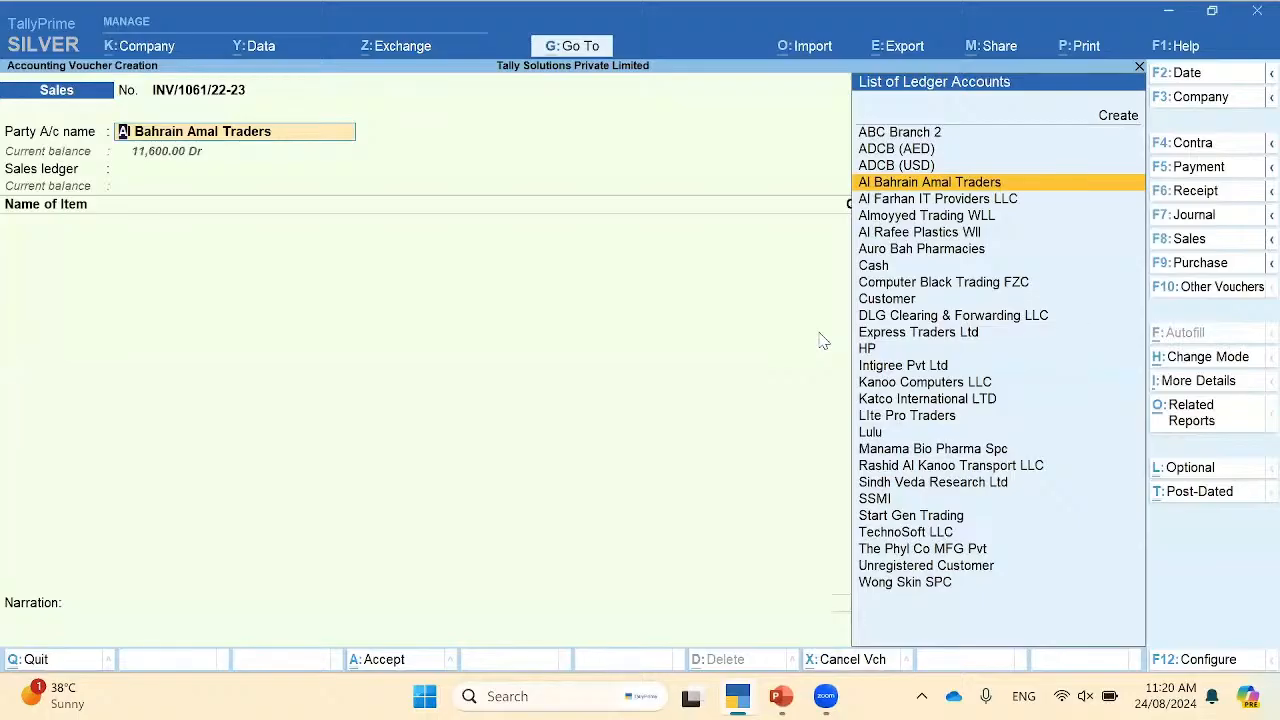
Step: Choose Sales as the sales ledger and add the stock item Dell Desktop to the voucher
{"action": "key", "text": "Return"}
{"action": "key", "text": "Return"}
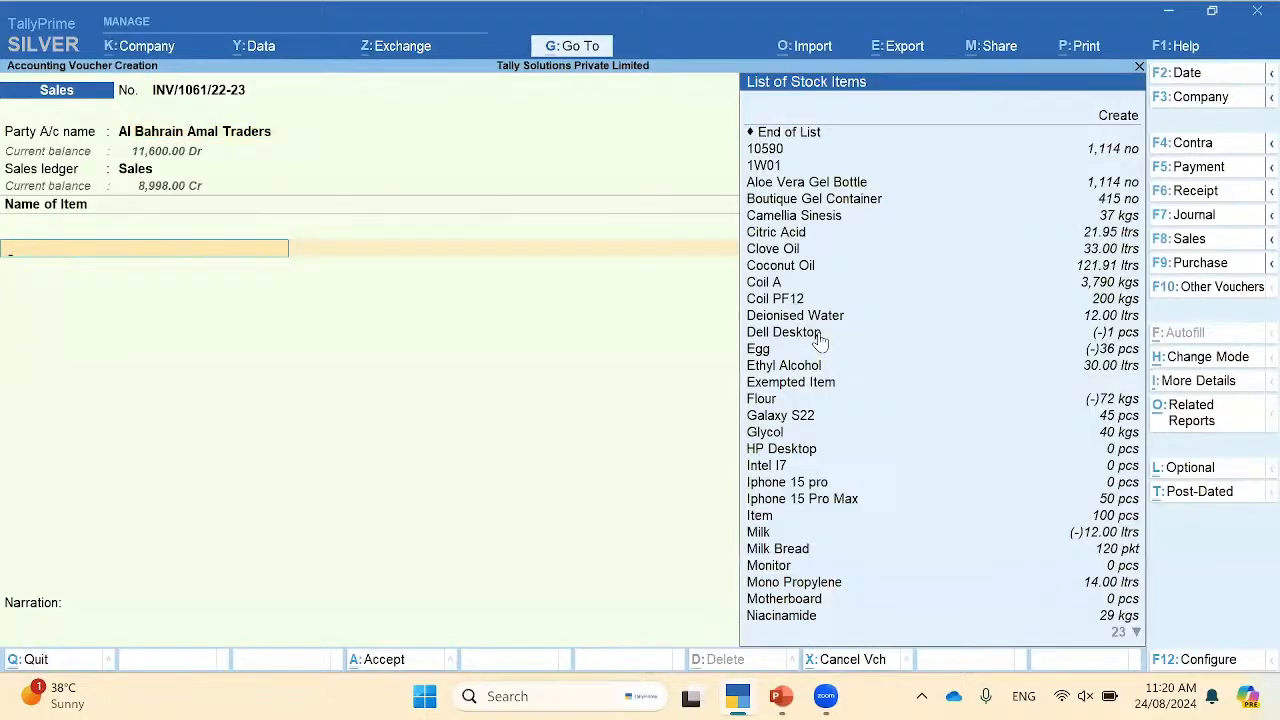
{"action": "key", "text": "Down"}
{"action": "key", "text": "Down"}
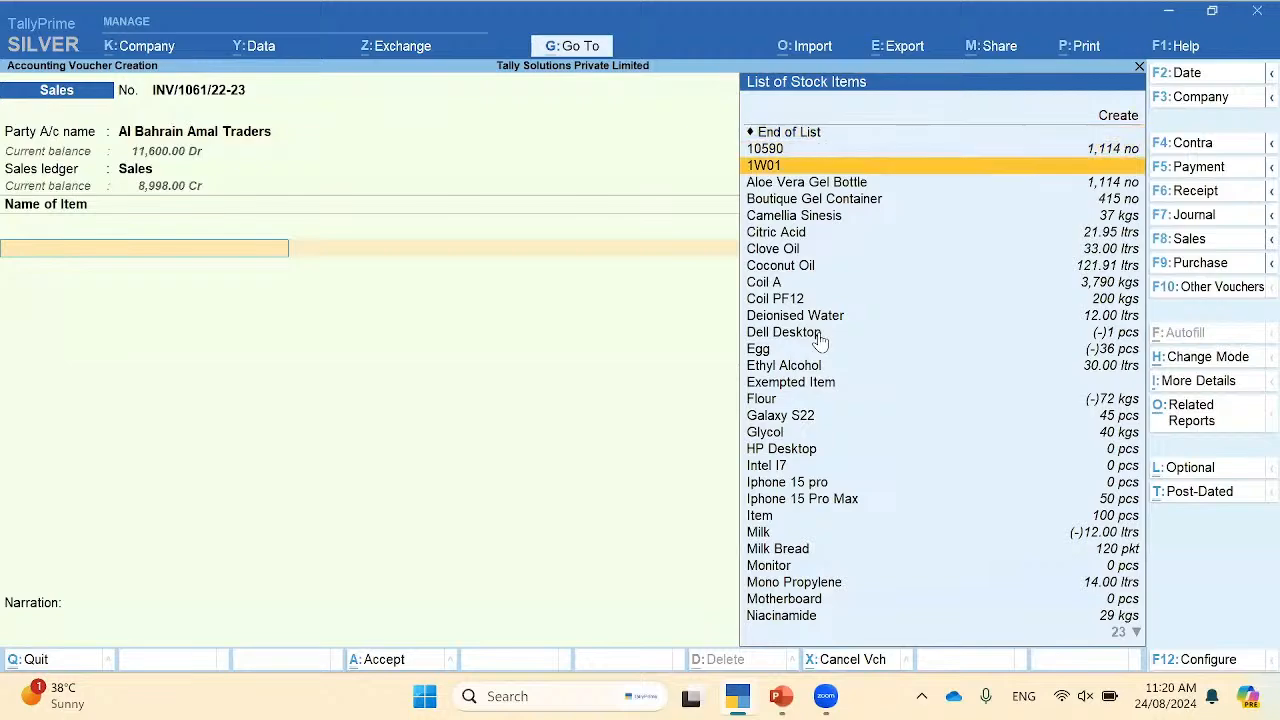
{"action": "key", "text": "Down"}
{"action": "key", "text": "Down"}
{"action": "key", "text": "Down"}
{"action": "key", "text": "Down"}
{"action": "key", "text": "Down"}
{"action": "key", "text": "Down"}
{"action": "key", "text": "Down"}
{"action": "key", "text": "Down"}
{"action": "key", "text": "Down"}
{"action": "key", "text": "Down"}
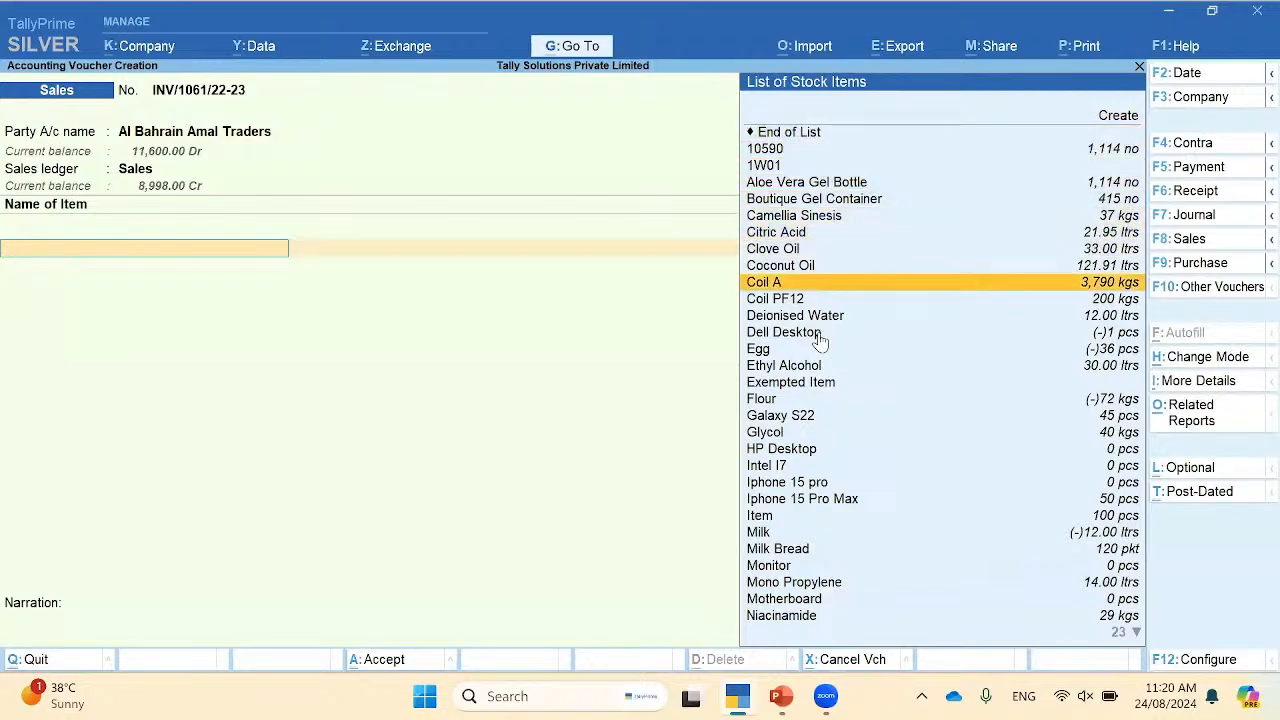
{"action": "key", "text": "Return"}
{"action": "key", "text": "Return"}
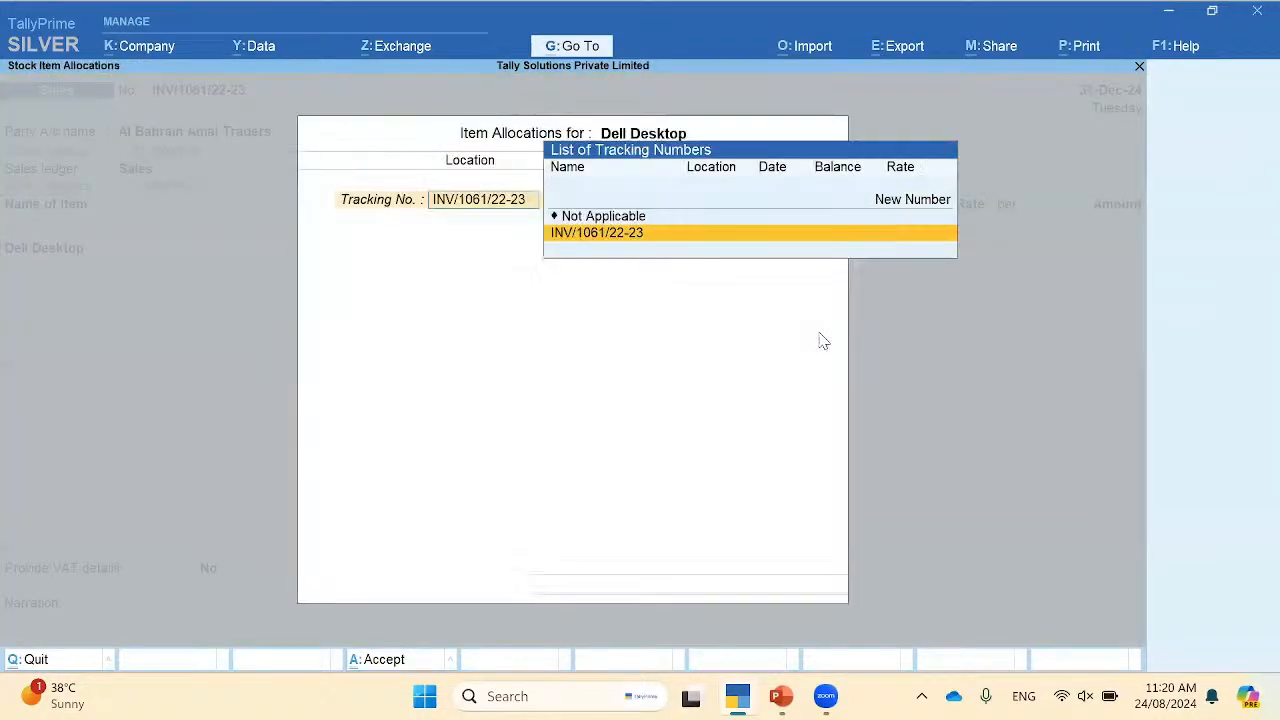
Step: Allocate 15 pcs of Dell Desktop from Al Ain Project at a rate of 4,100.00, with no order number
{"action": "key", "text": "Return"}
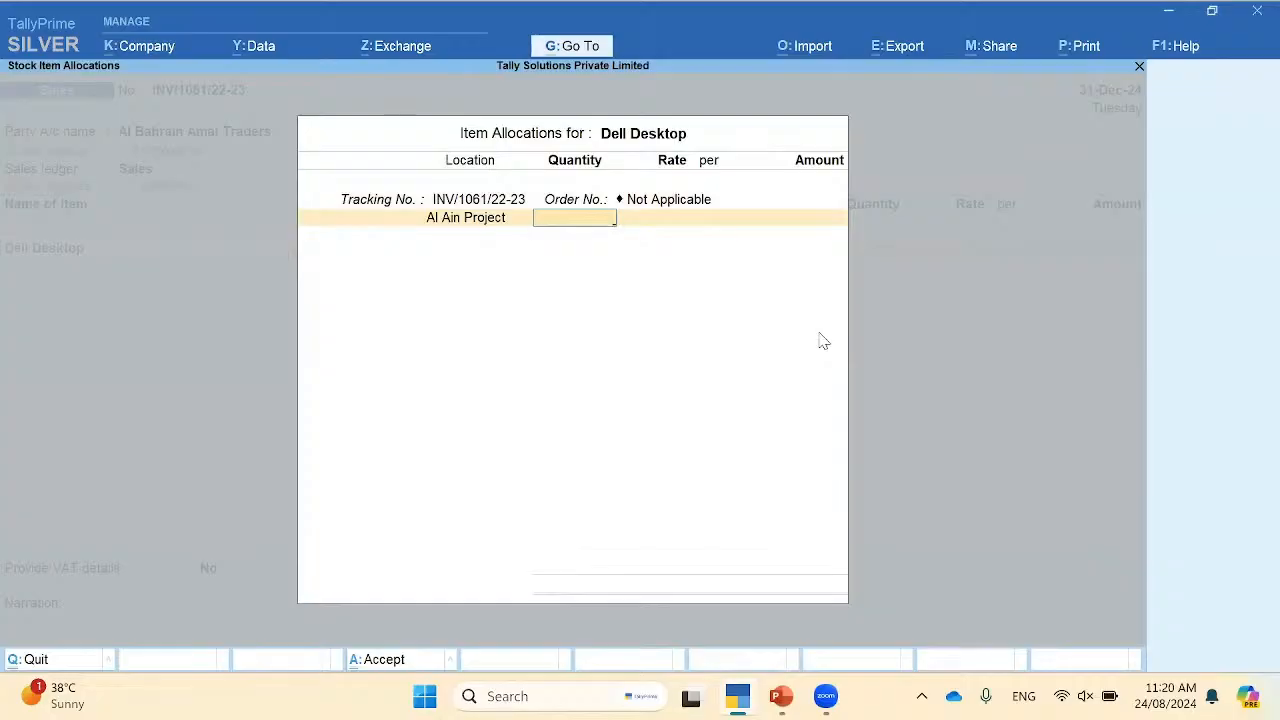
{"action": "type", "text": "15"}
{"action": "key", "text": "Return"}
{"action": "key", "text": "Return"}
{"action": "key", "text": "Return"}
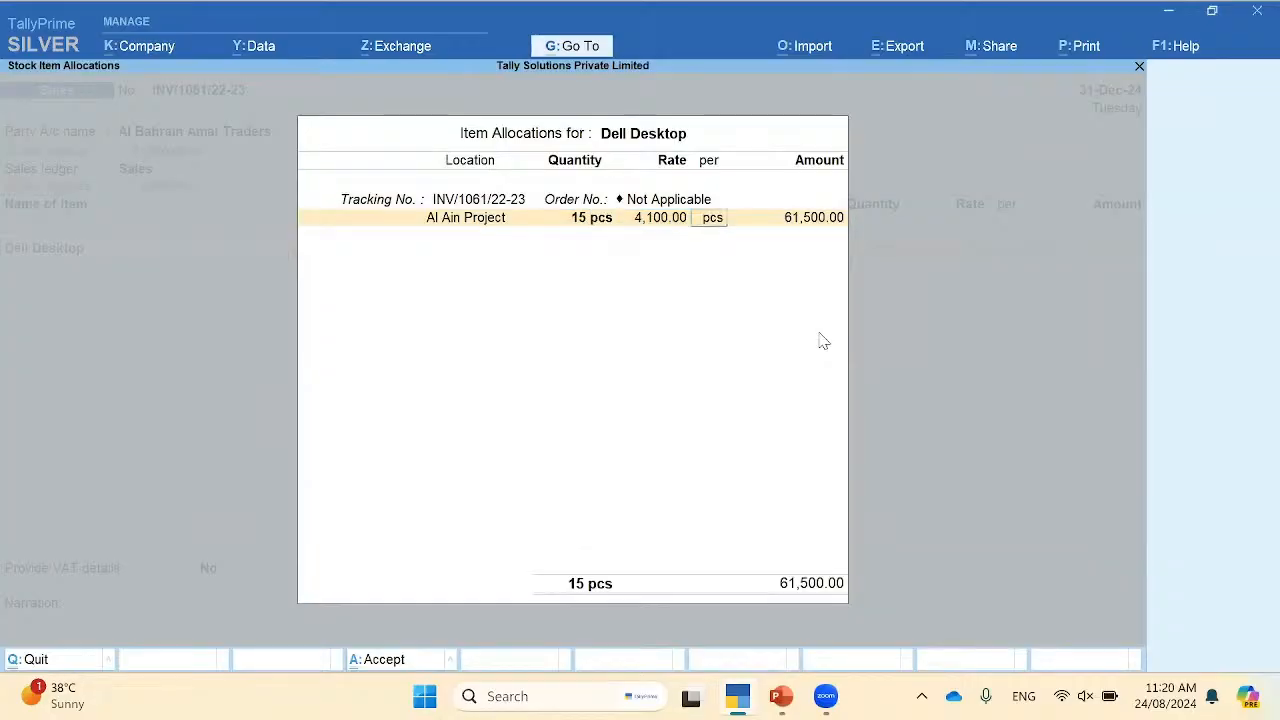
{"action": "key", "text": "Return"}
{"action": "key", "text": "Return"}
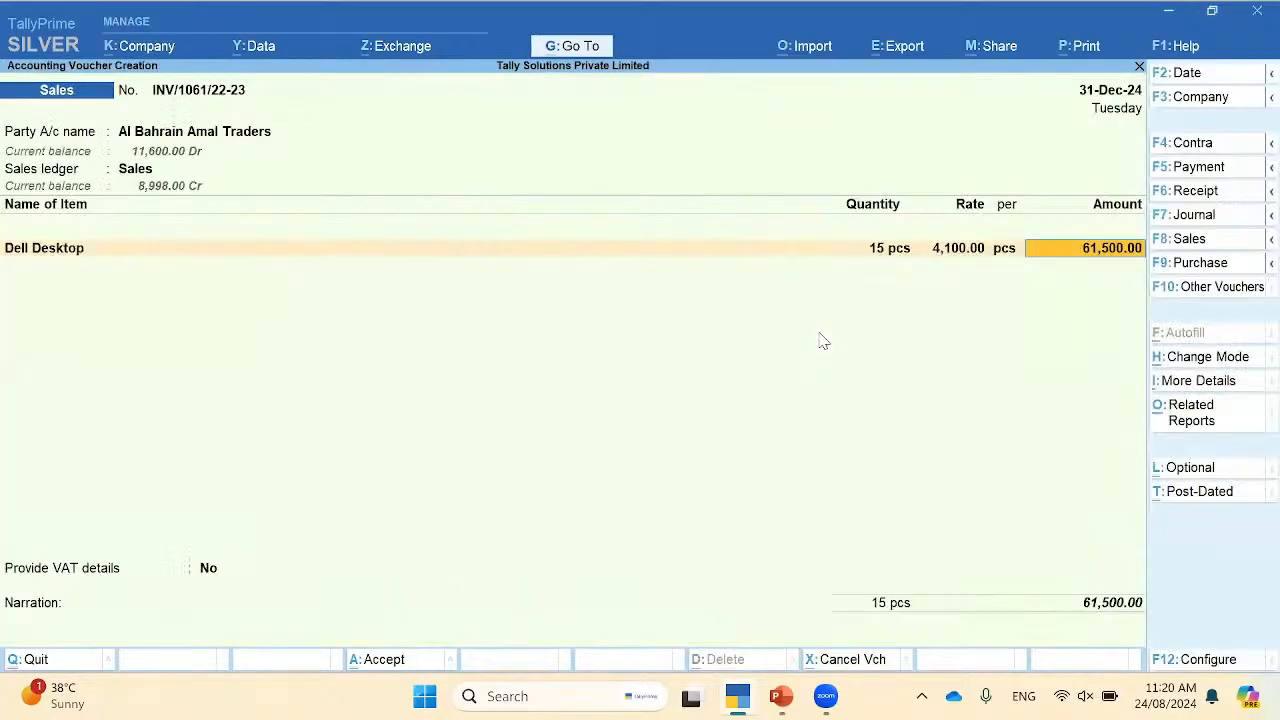
Step: End the voucher's item and ledger lists and examine its VAT tax analysis
{"action": "key", "text": "Return"}
{"action": "key", "text": "Return"}
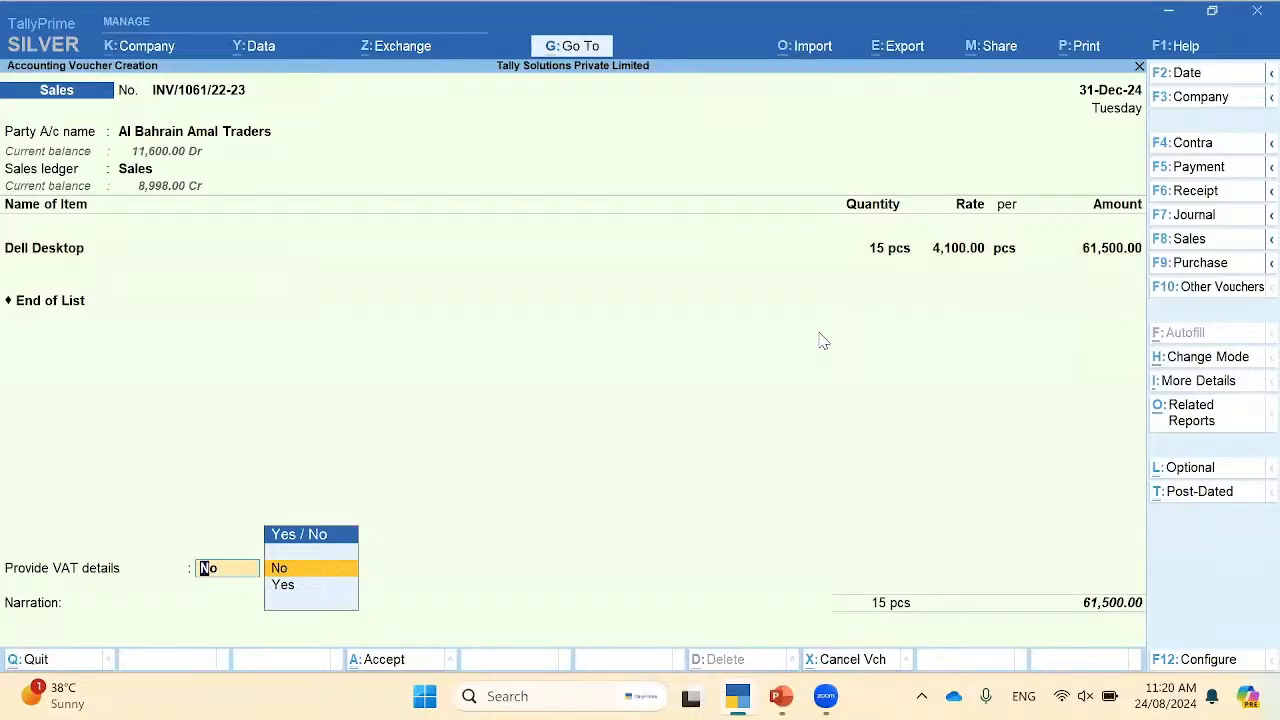
{"action": "key", "text": "alt+a"}
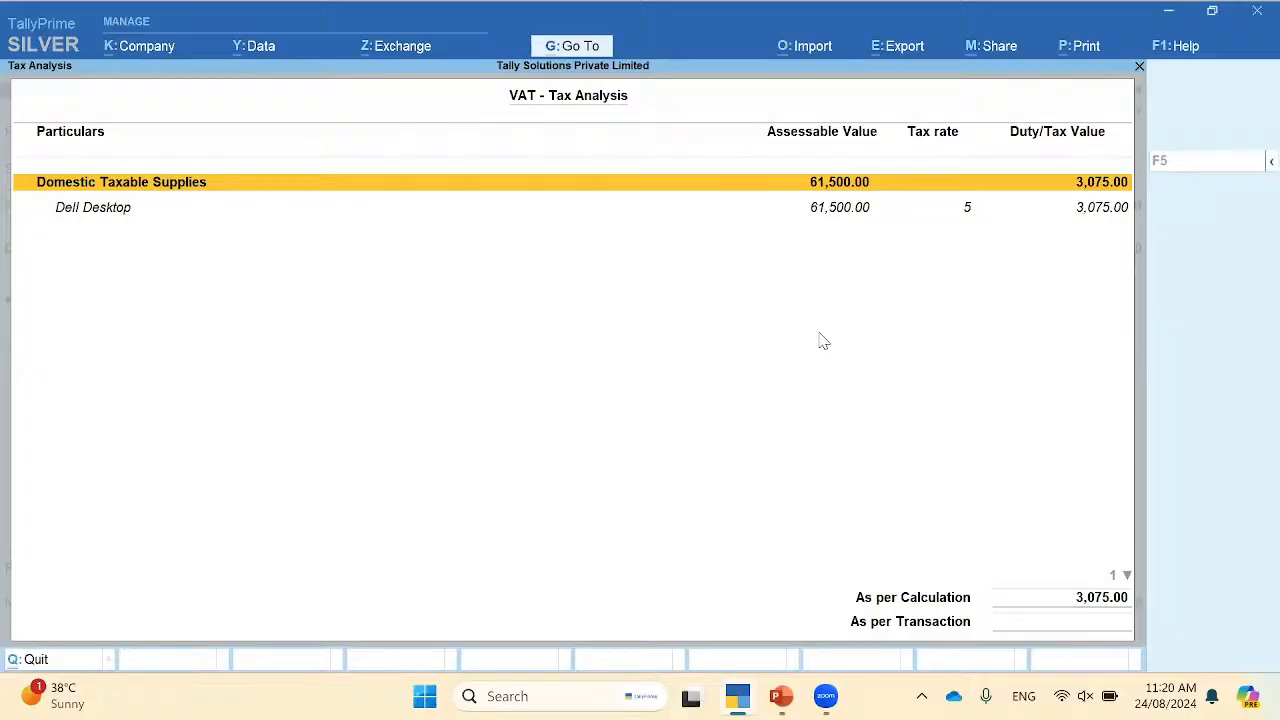
{"action": "key", "text": "Escape"}
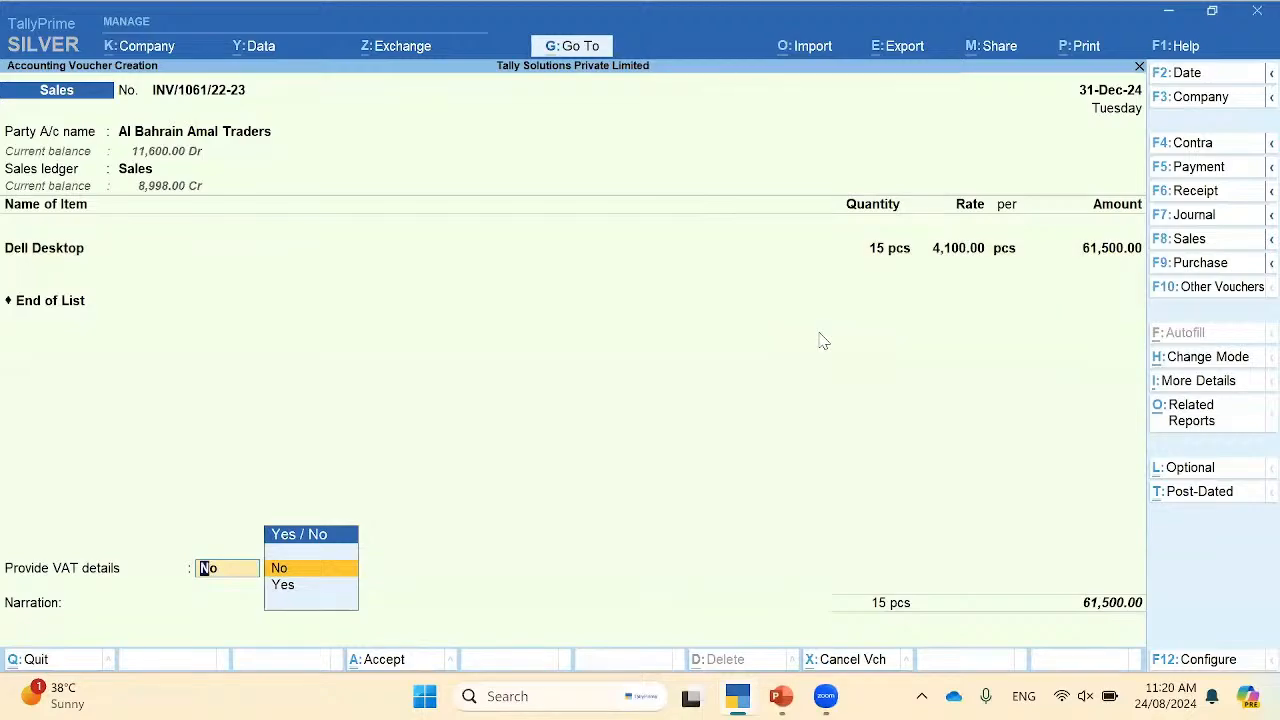
Step: Set Modify Tax Rate details for VAT to Yes in the voucher configuration
{"action": "key", "text": "BackSpace"}
{"action": "key", "text": "F12"}
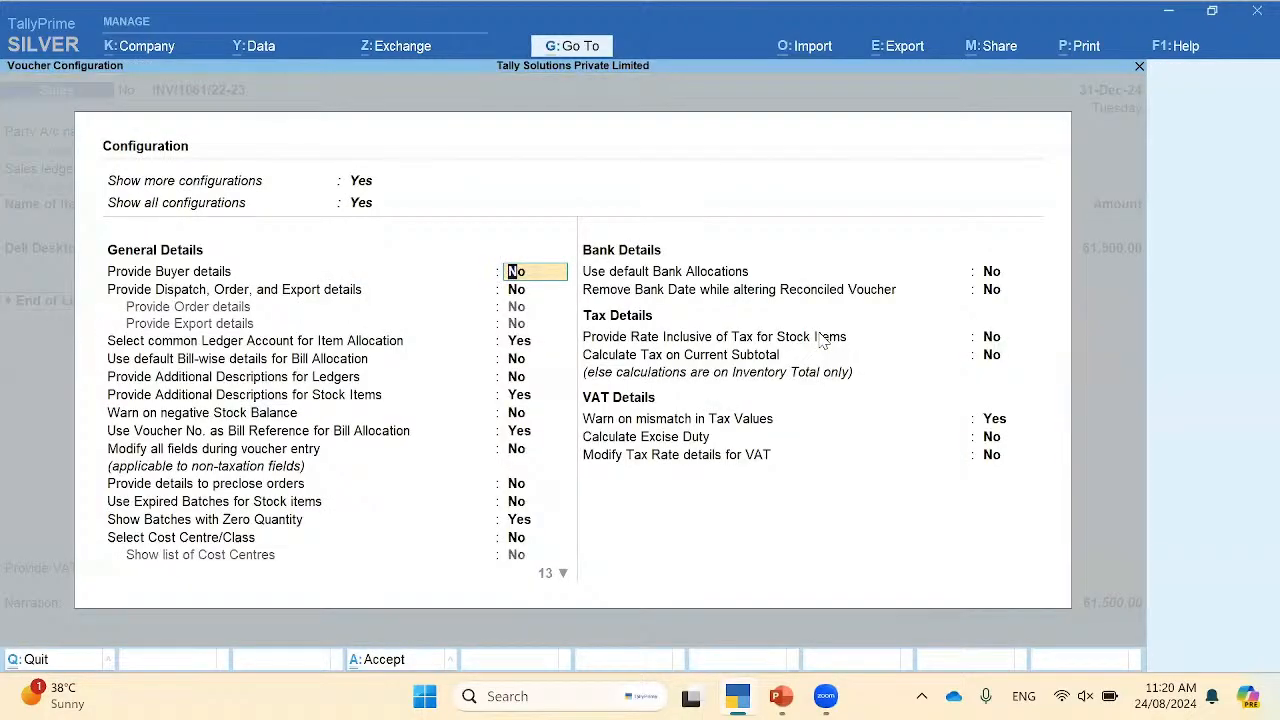
{"action": "left_click", "coordinate": [993, 456]}
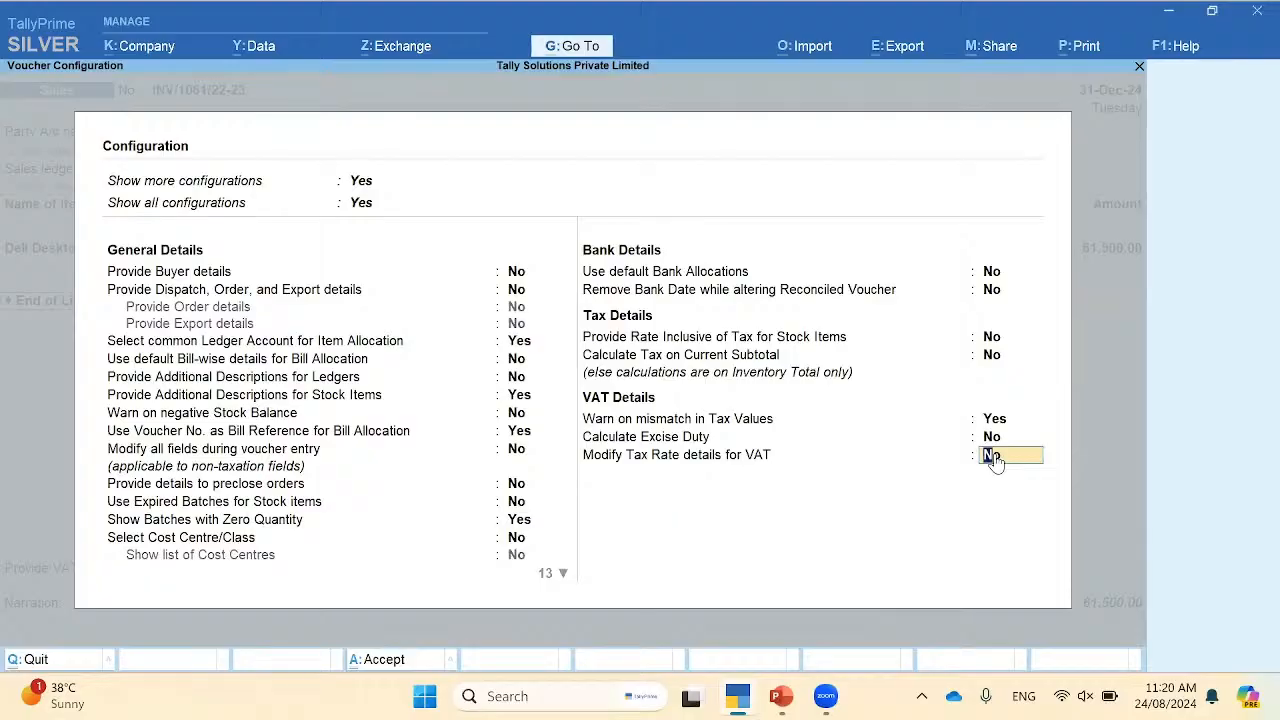
{"action": "key", "text": "y"}
{"action": "key", "text": "Return"}
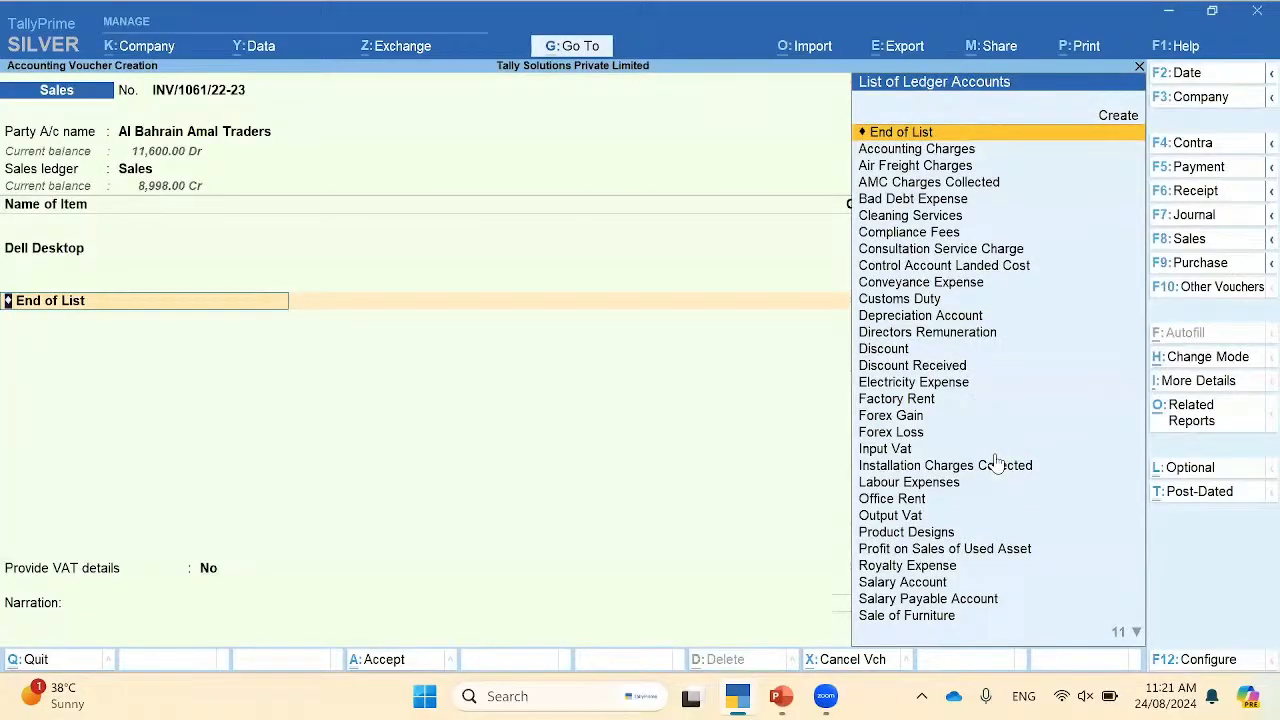
Step: Go back to the Dell Desktop line and step through its existing allocation to open its tax details
{"action": "key", "text": "BackSpace"}
{"action": "key", "text": "BackSpace"}
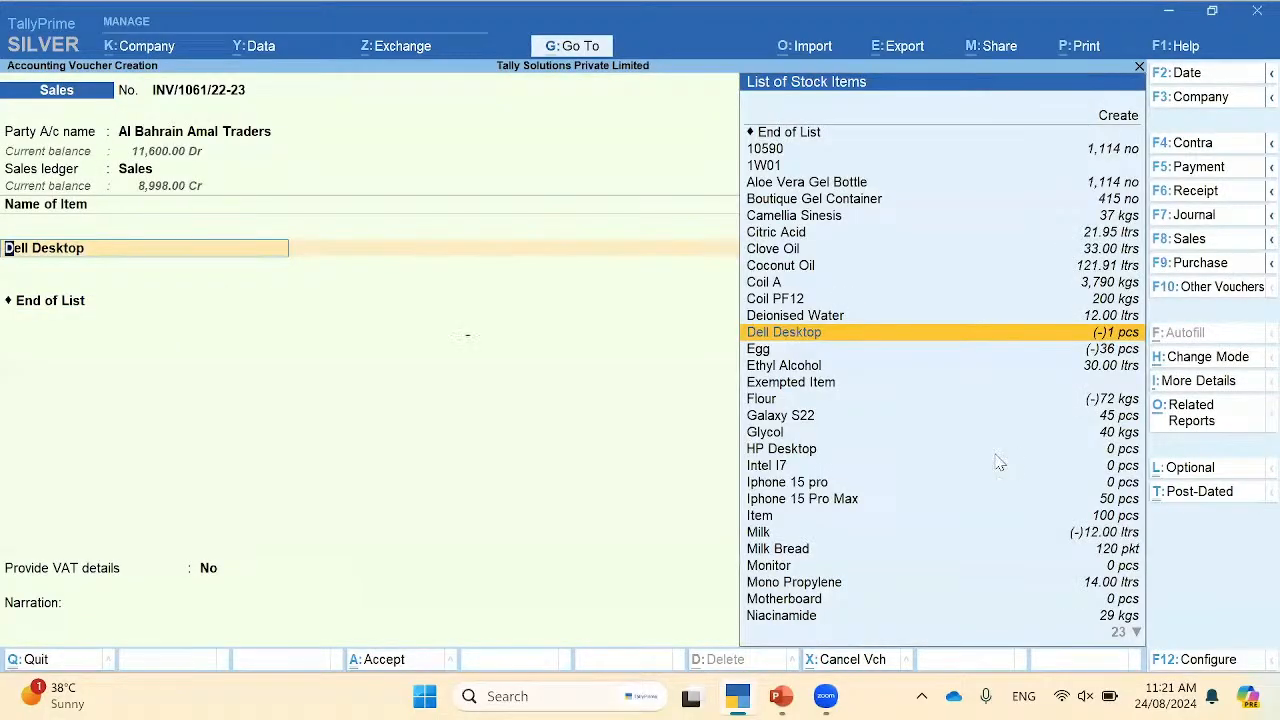
{"action": "key", "text": "Return"}
{"action": "key", "text": "Return"}
{"action": "key", "text": "Return"}
{"action": "key", "text": "Return"}
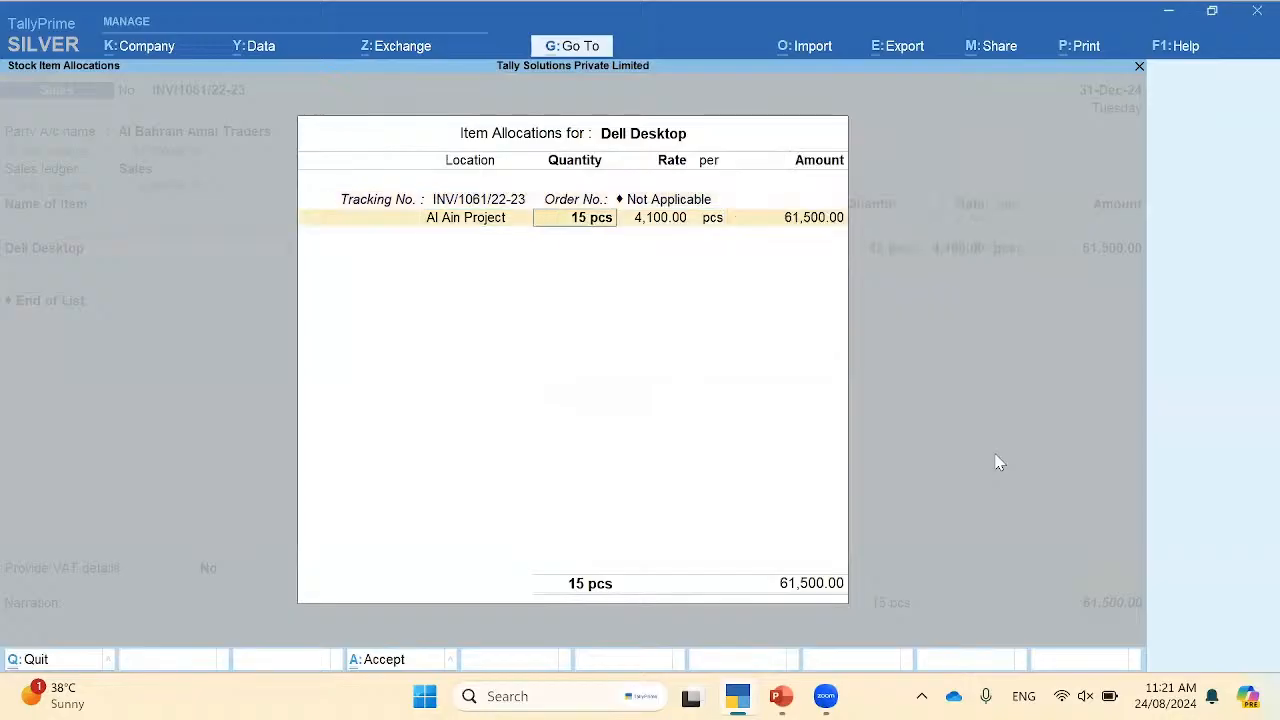
{"action": "key", "text": "Return"}
{"action": "key", "text": "Return"}
{"action": "key", "text": "Return"}
{"action": "key", "text": "Return"}
{"action": "key", "text": "Return"}
{"action": "key", "text": "Return"}
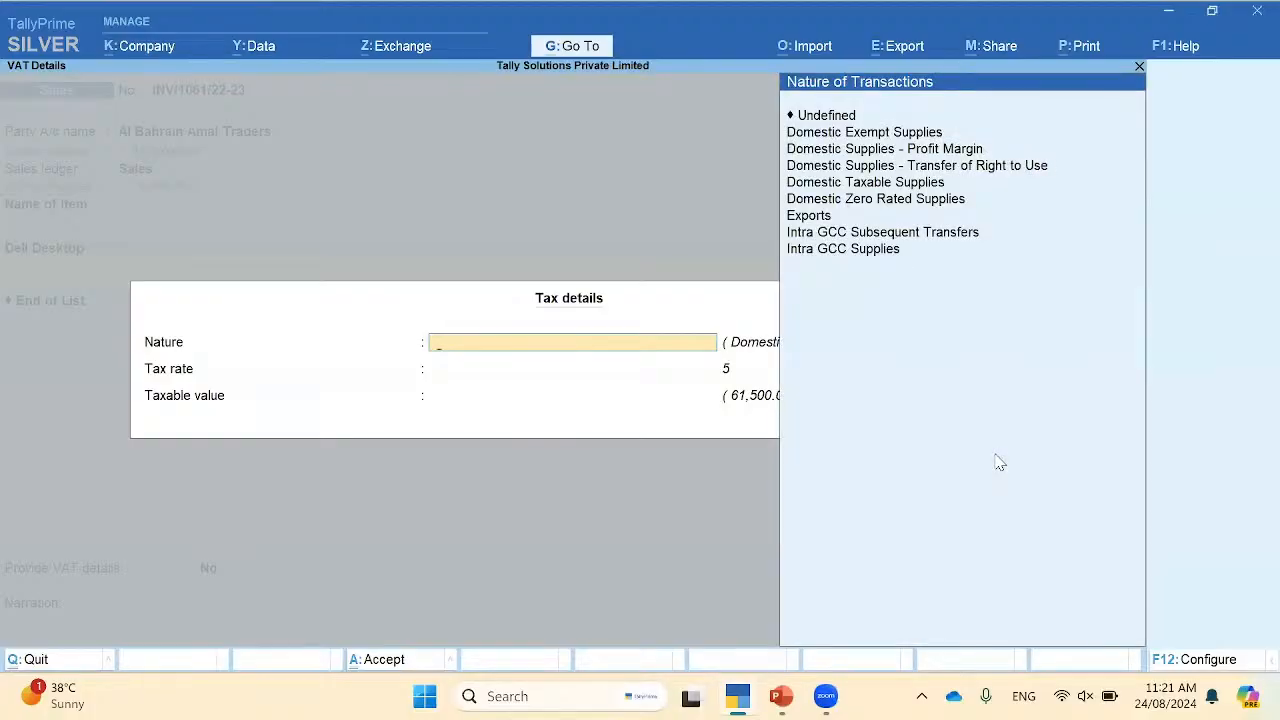
Step: Set the nature of transaction to Exports with a 0 % tax rate in the Dell Desktop tax details
{"action": "key", "text": "Down"}
{"action": "key", "text": "Down"}
{"action": "key", "text": "Down"}
{"action": "key", "text": "Down"}
{"action": "key", "text": "Down"}
{"action": "key", "text": "Down"}
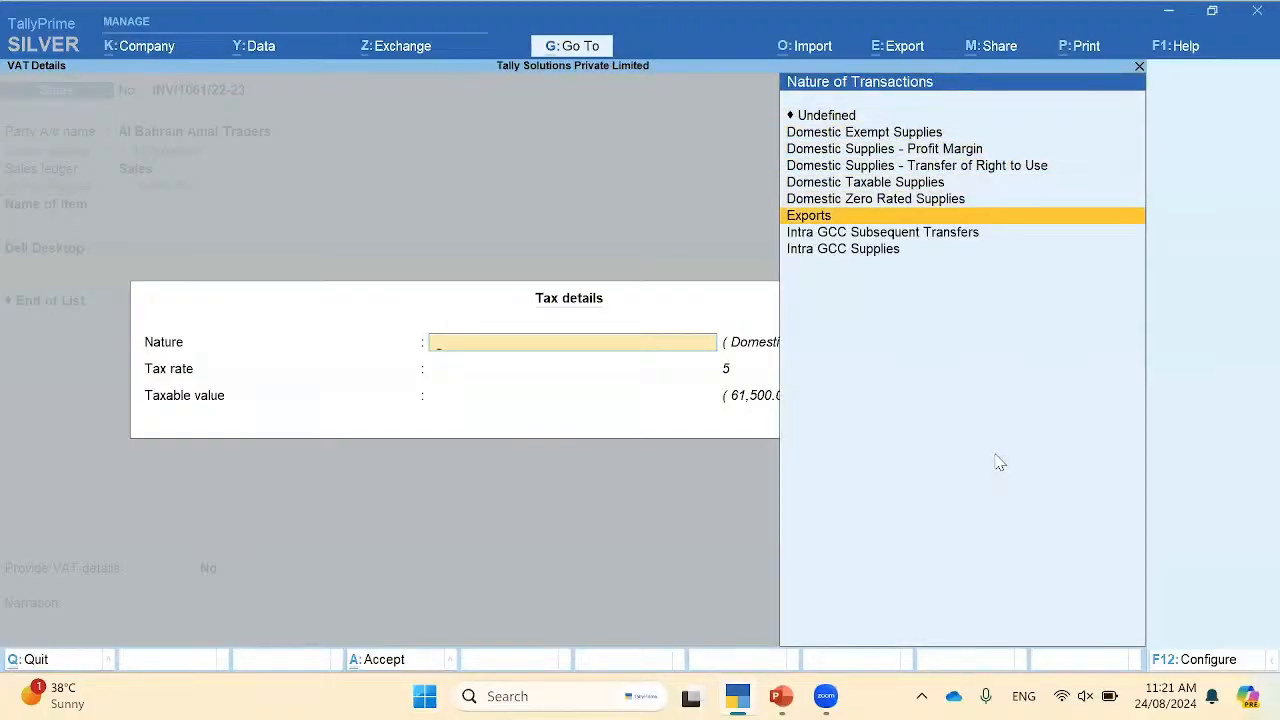
{"action": "key", "text": "Down"}
{"action": "key", "text": "Down"}
{"action": "key", "text": "Up"}
{"action": "key", "text": "Up"}
{"action": "key", "text": "Down"}
{"action": "key", "text": "Down"}
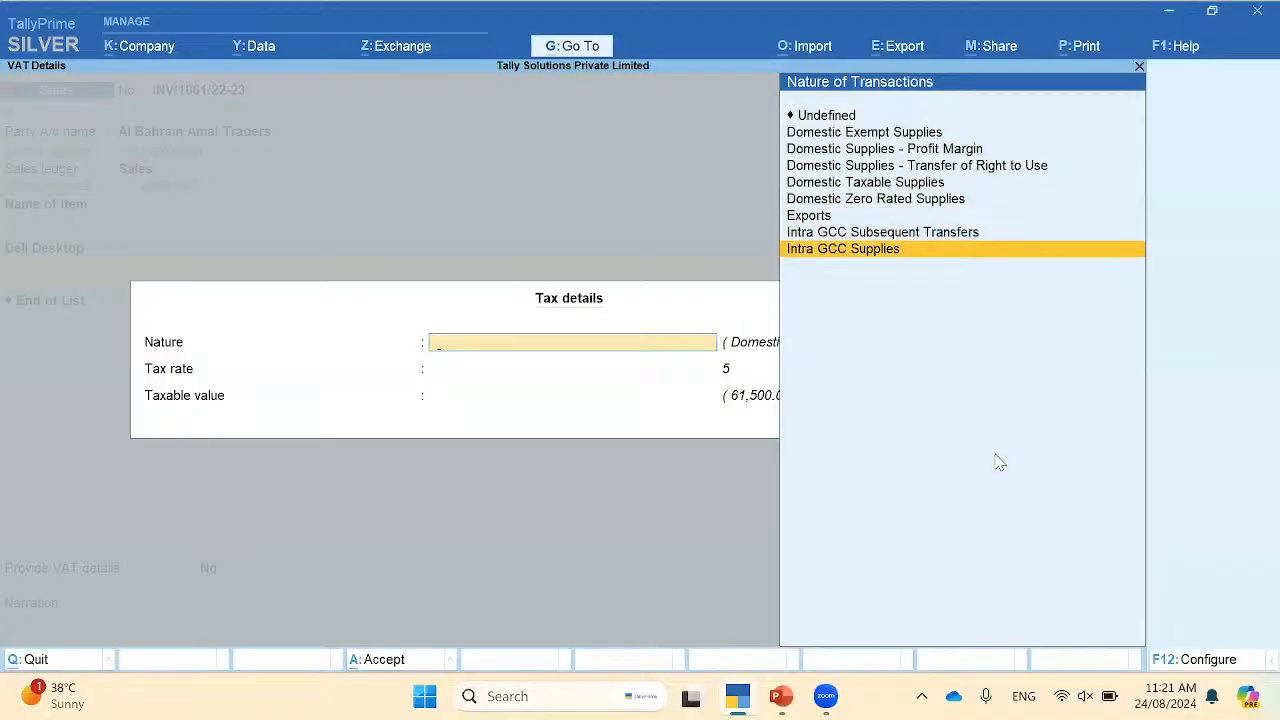
{"action": "key", "text": "Up"}
{"action": "key", "text": "Up"}
{"action": "key", "text": "Return"}
{"action": "key", "text": "Return"}
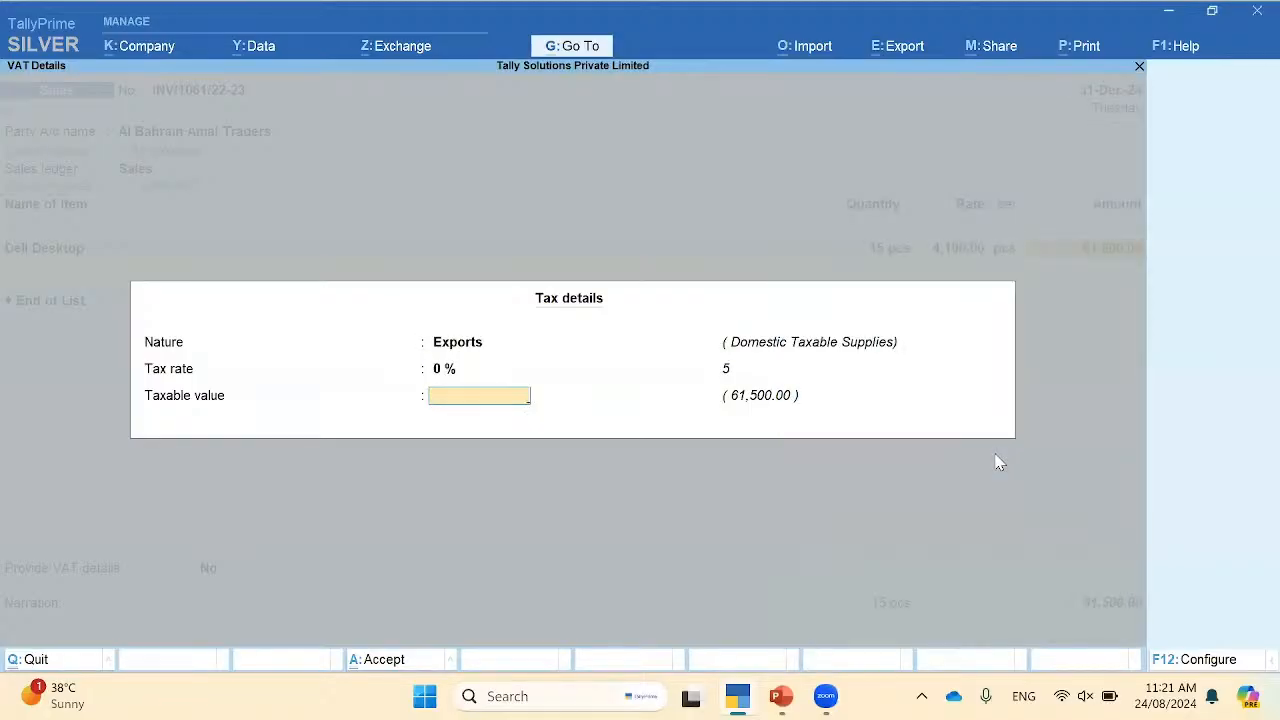
Step: Accept the remaining defaults with a New Ref bill-wise allocation, and save the voucher by accepting the modified tax details with conflicts
{"action": "key", "text": "Return"}
{"action": "key", "text": "Return"}
{"action": "key", "text": "Return"}
{"action": "key", "text": "Return"}
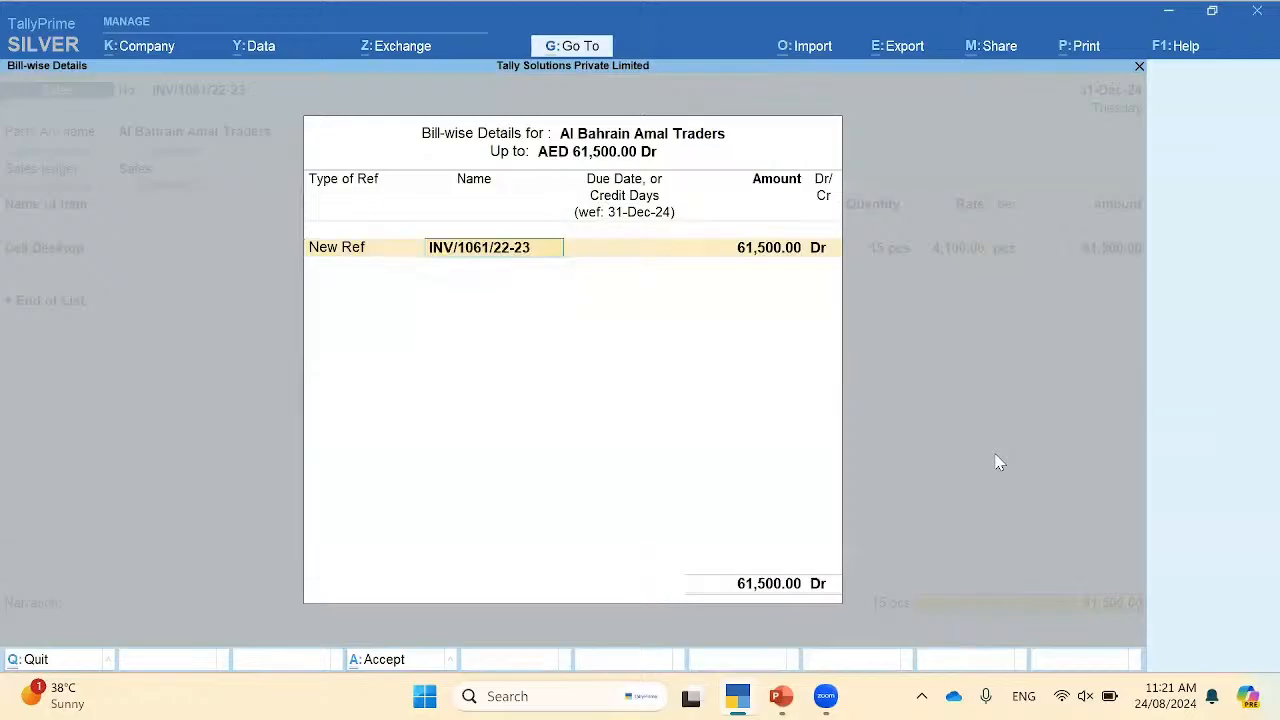
{"action": "key", "text": "Return"}
{"action": "key", "text": "Return"}
{"action": "key", "text": "Return"}
{"action": "key", "text": "Return"}
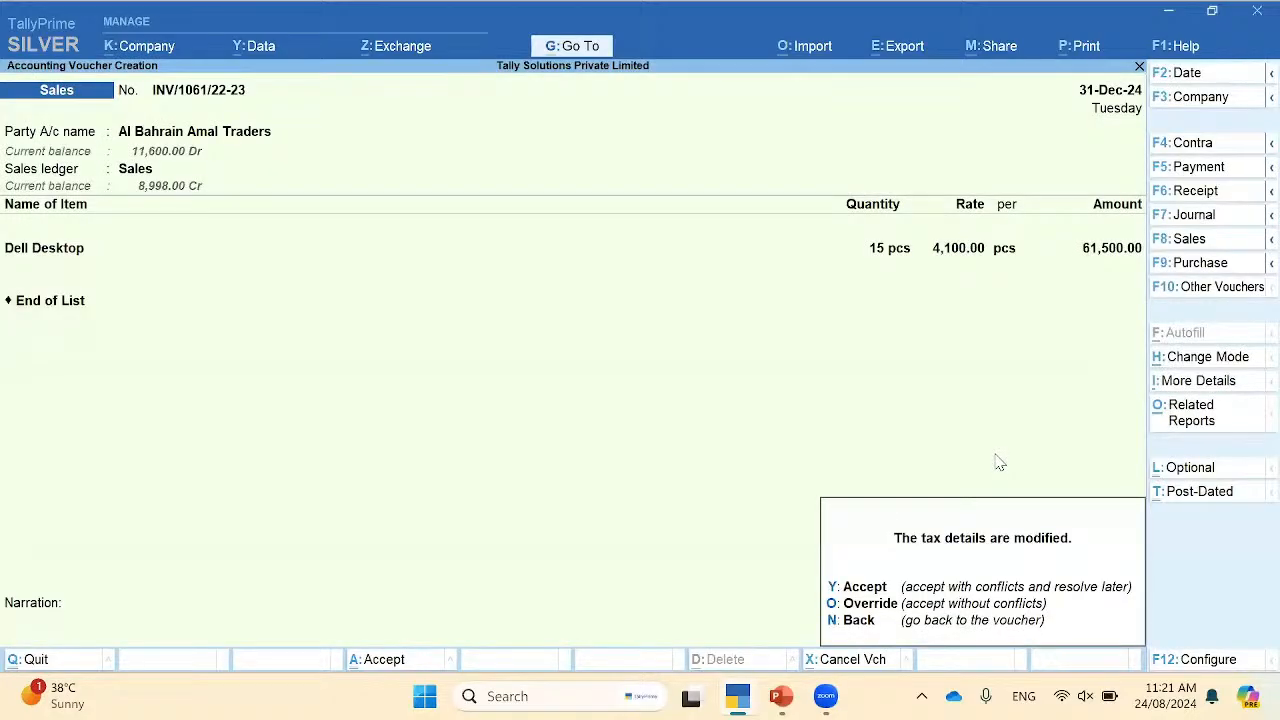
{"action": "key", "text": "y"}
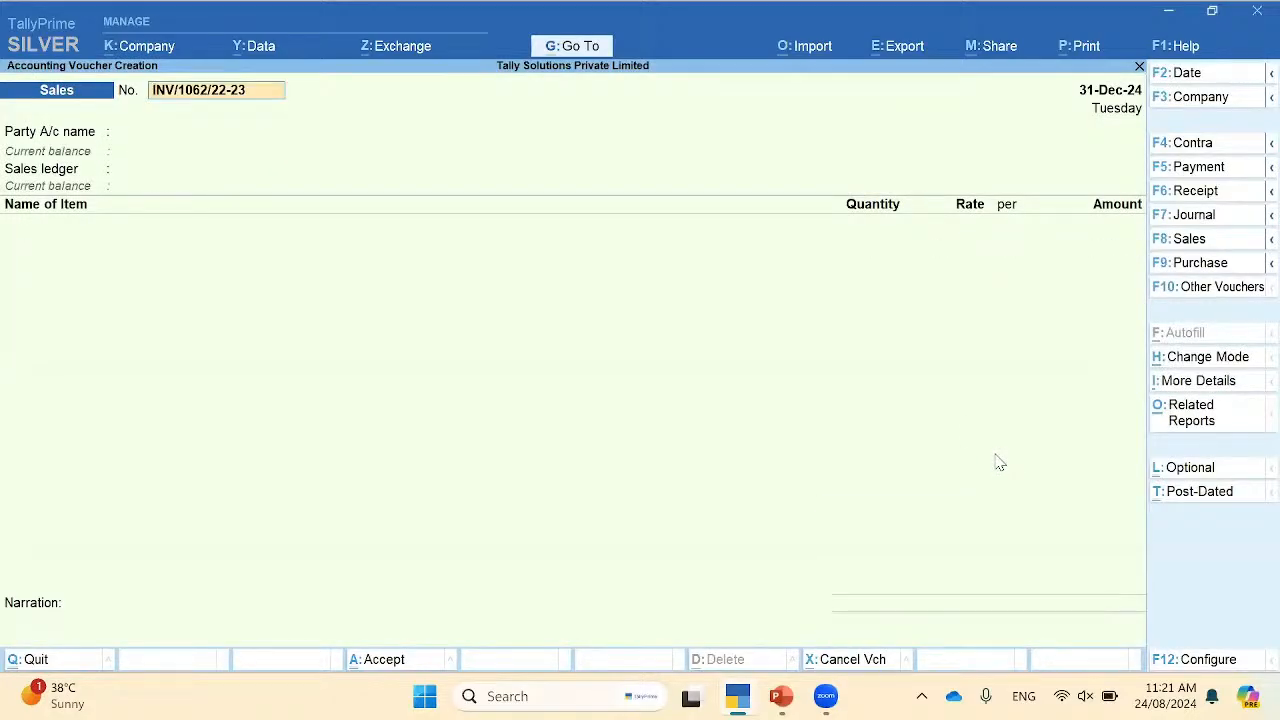
Step: Select Al Farhan IT Providers LLC as the party account for the new sales voucher
{"action": "key", "text": "Return"}
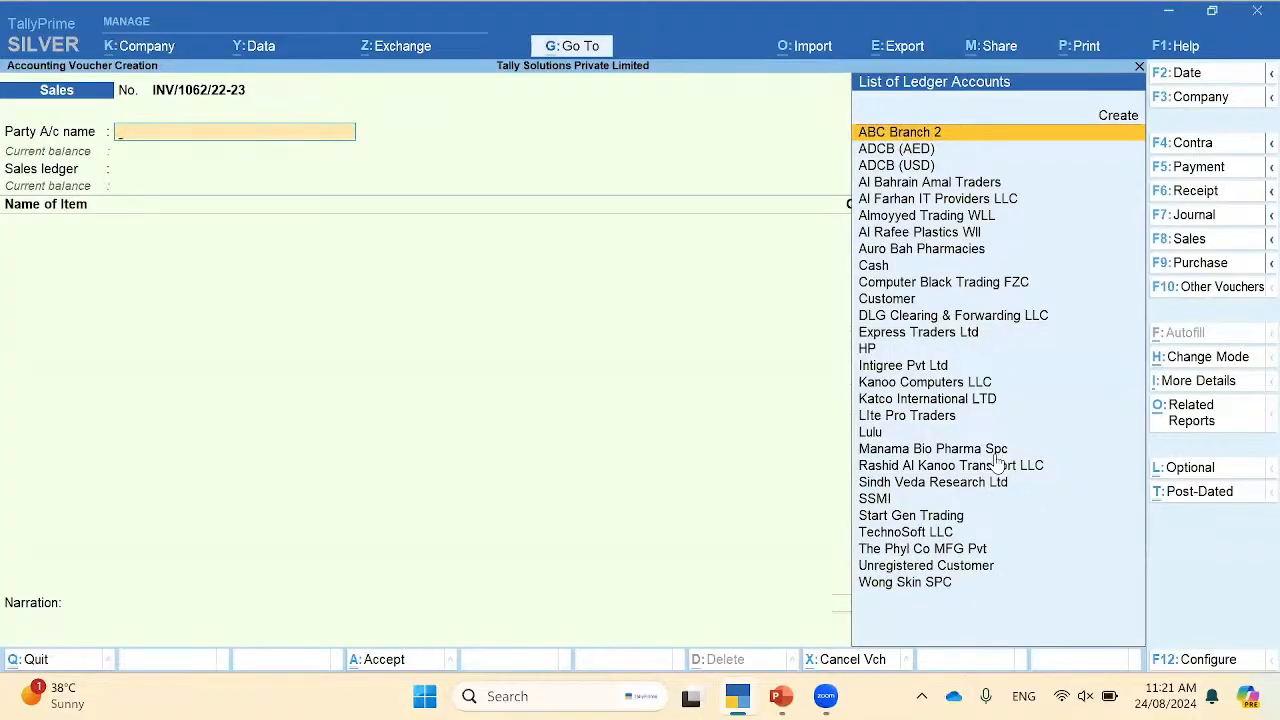
{"action": "key", "text": "Down"}
{"action": "key", "text": "Down"}
{"action": "key", "text": "Down"}
{"action": "key", "text": "Down"}
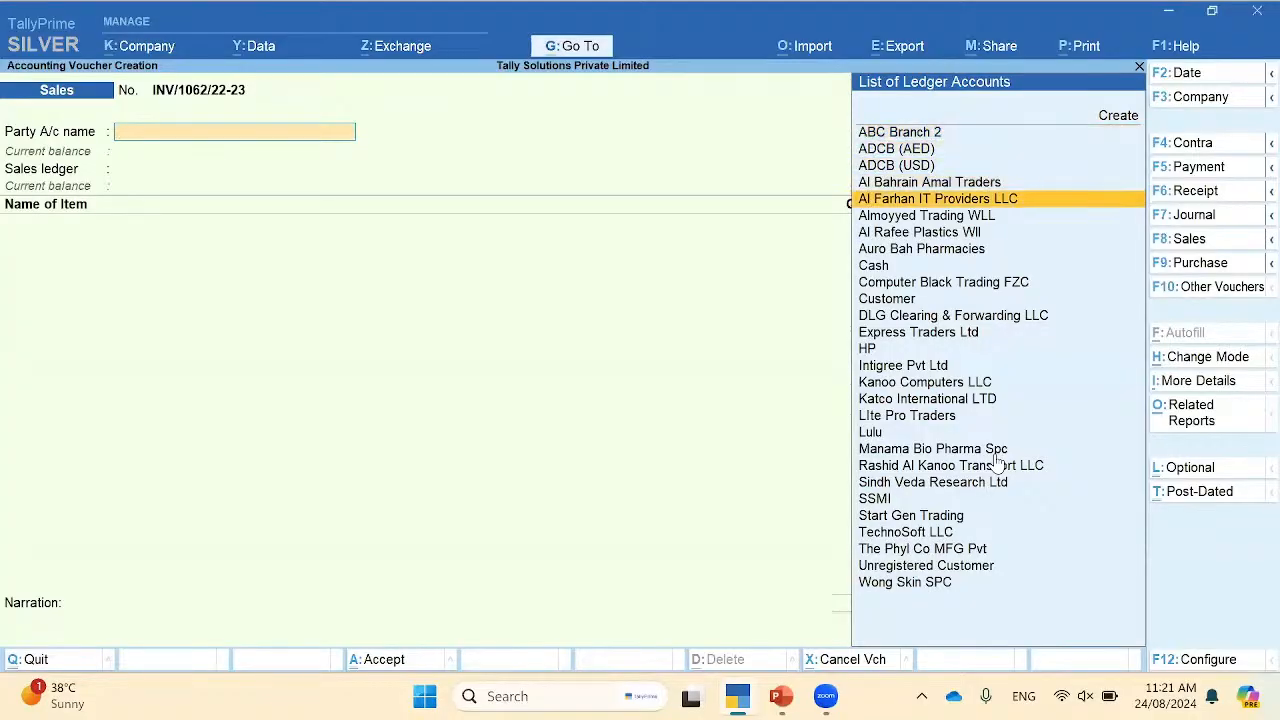
{"action": "key", "text": "Return"}
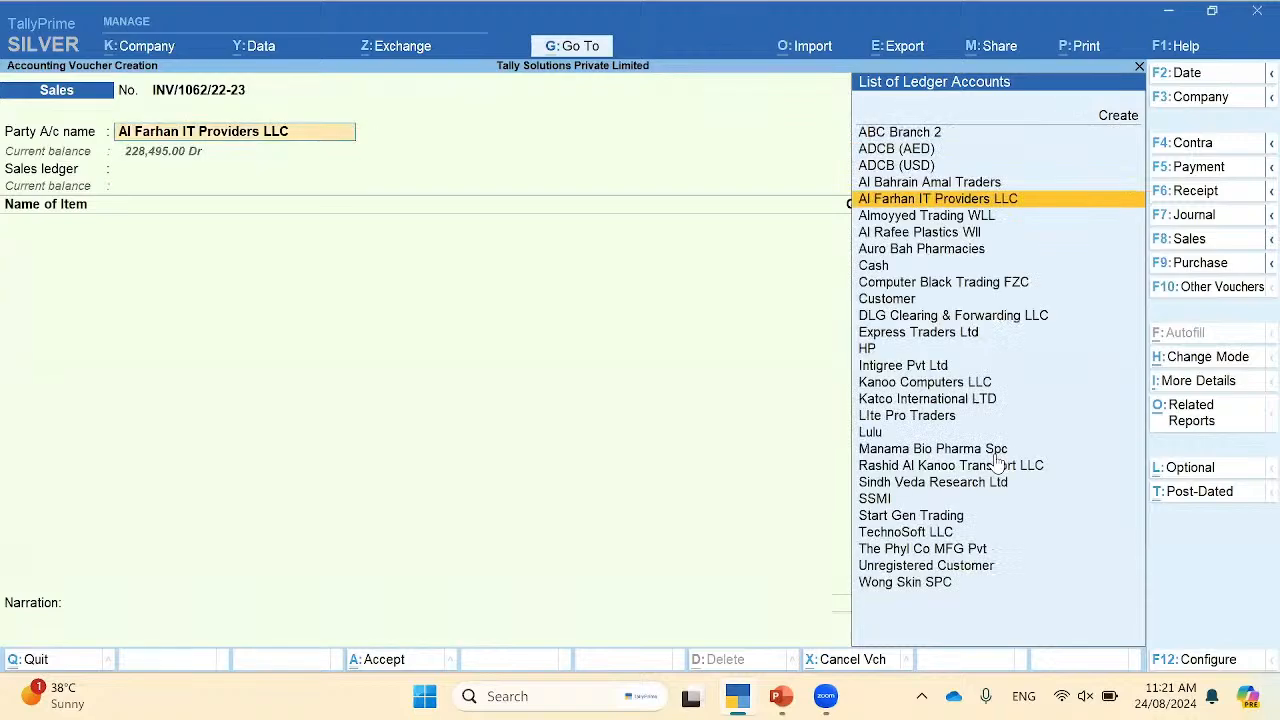
Step: Open the party's ledger master to check its Emirate setting, and leave it without saving changes
{"action": "key", "text": "ctrl+Return"}
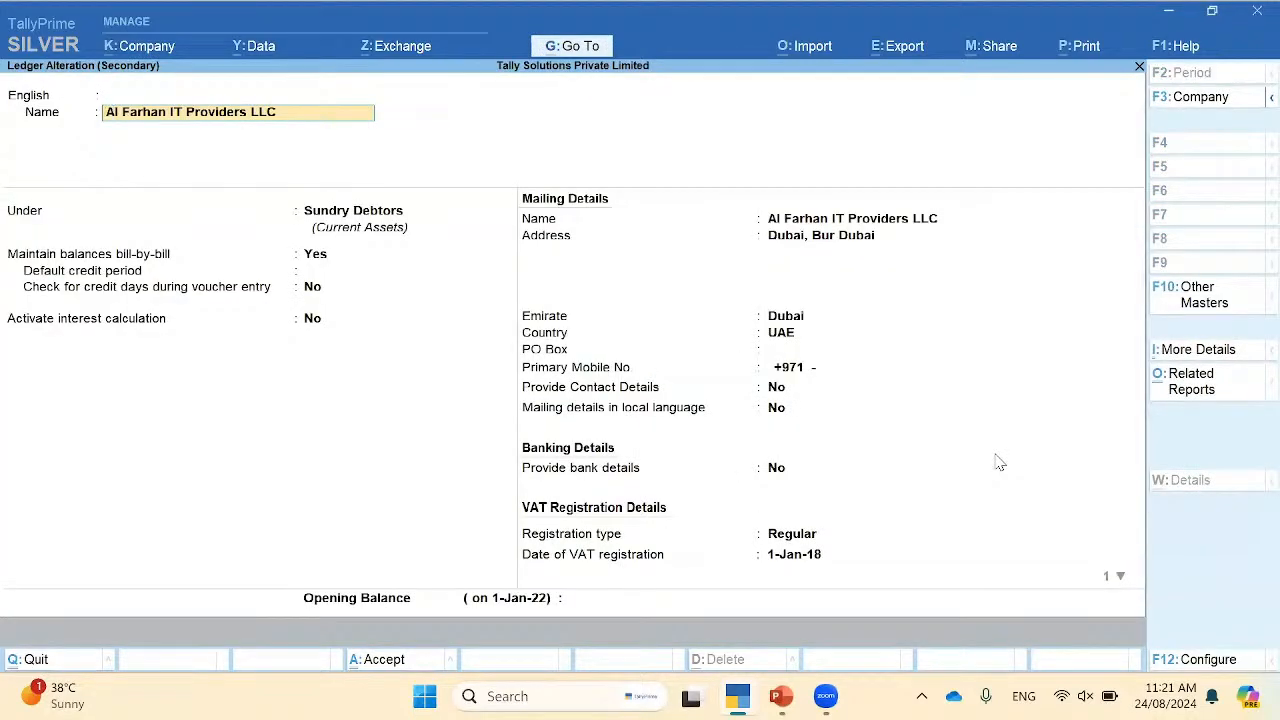
{"action": "left_click", "coordinate": [800, 320]}
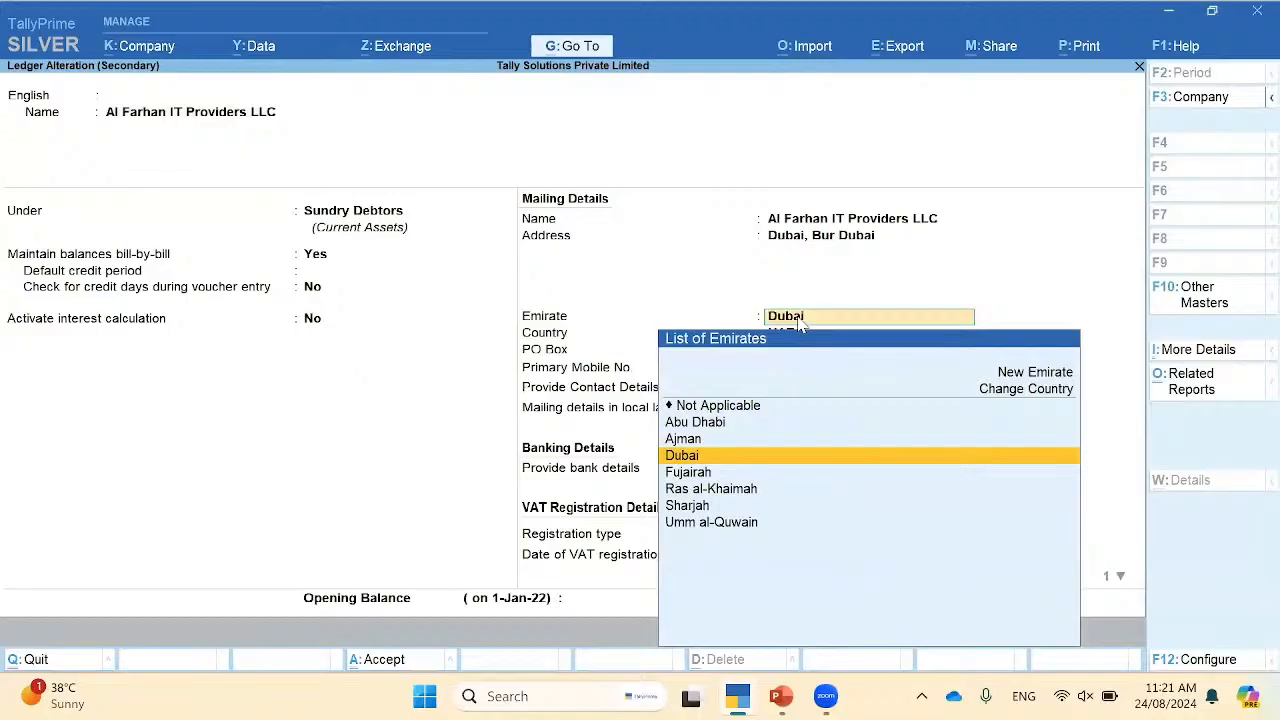
{"action": "key", "text": "Escape"}
{"action": "key", "text": "Escape"}
{"action": "key", "text": "y"}
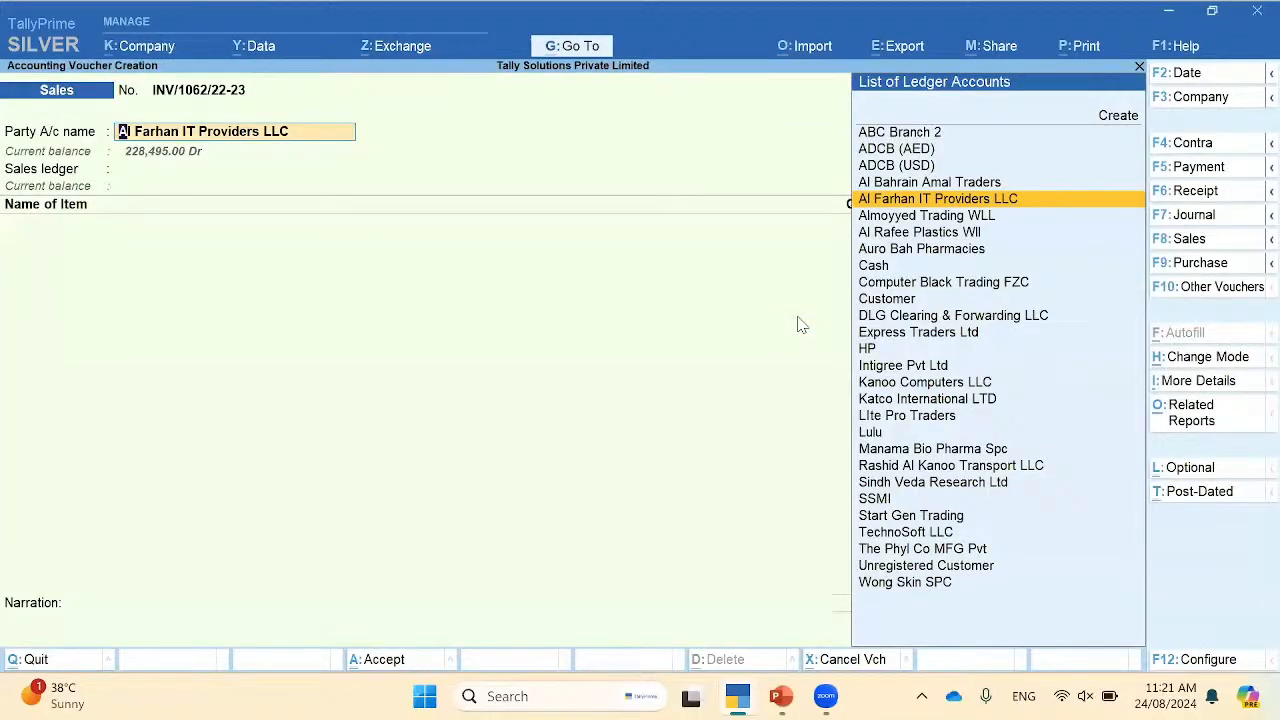
Step: Accept the party with the Sales ledger and add Aloe Vera Gel Bottle as the item
{"action": "key", "text": "Return"}
{"action": "key", "text": "Return"}
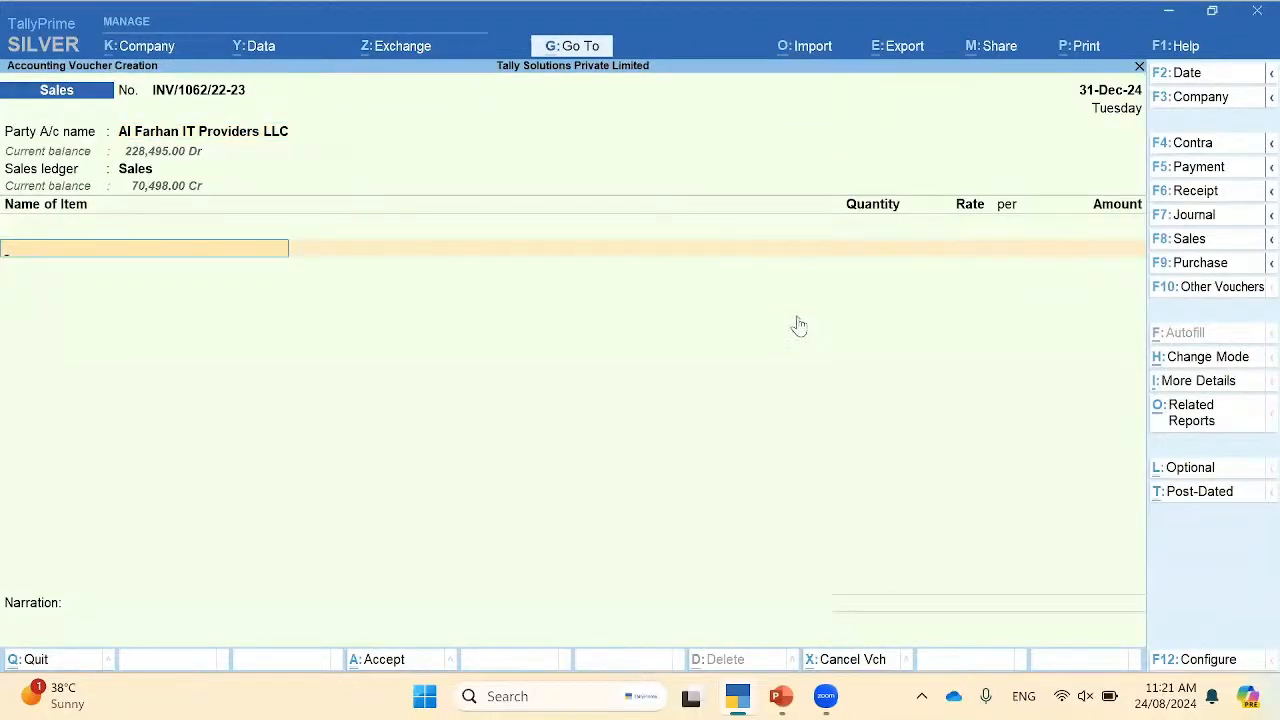
{"action": "key", "text": "Down"}
{"action": "key", "text": "Down"}
{"action": "key", "text": "Down"}
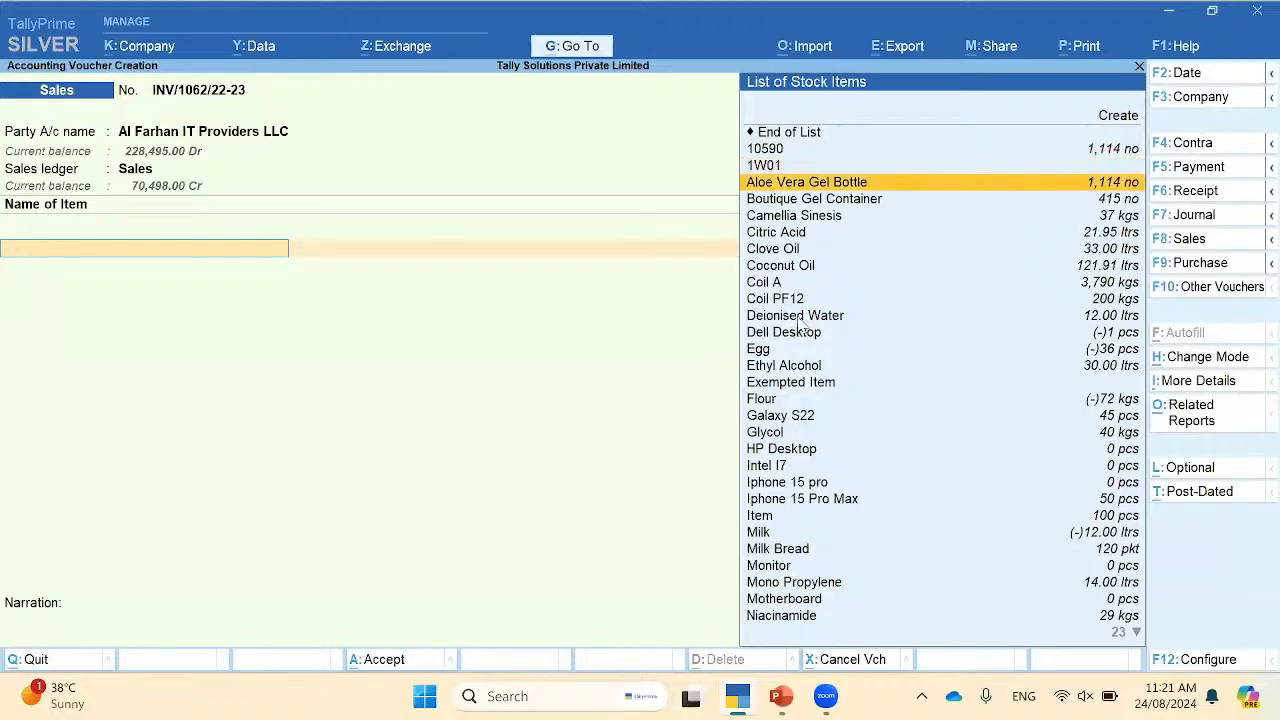
{"action": "key", "text": "Return"}
Step: Allocate 15 no of Aloe Vera Gel Bottle from Al Ain Project at 34.00, with tracking number INV/1062/22-23 and order number Not Applicable
{"action": "key", "text": "Return"}
{"action": "key", "text": "Return"}
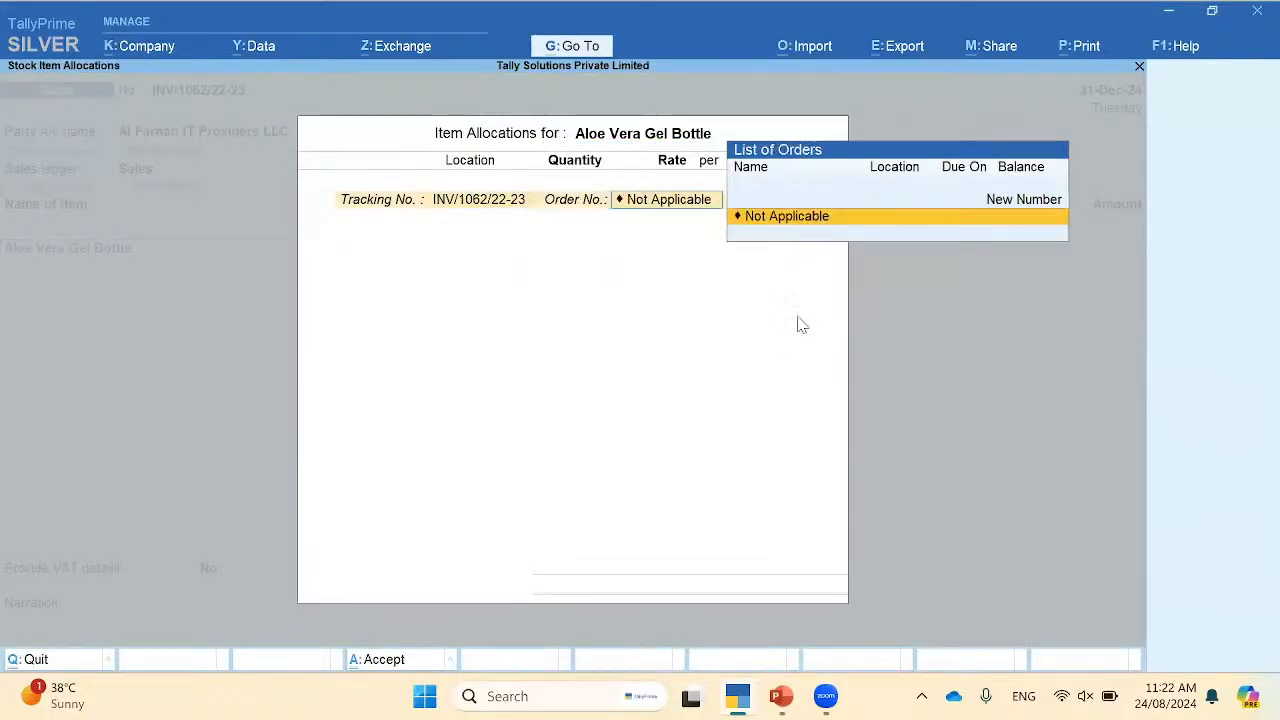
{"action": "key", "text": "Return"}
{"action": "type", "text": "15"}
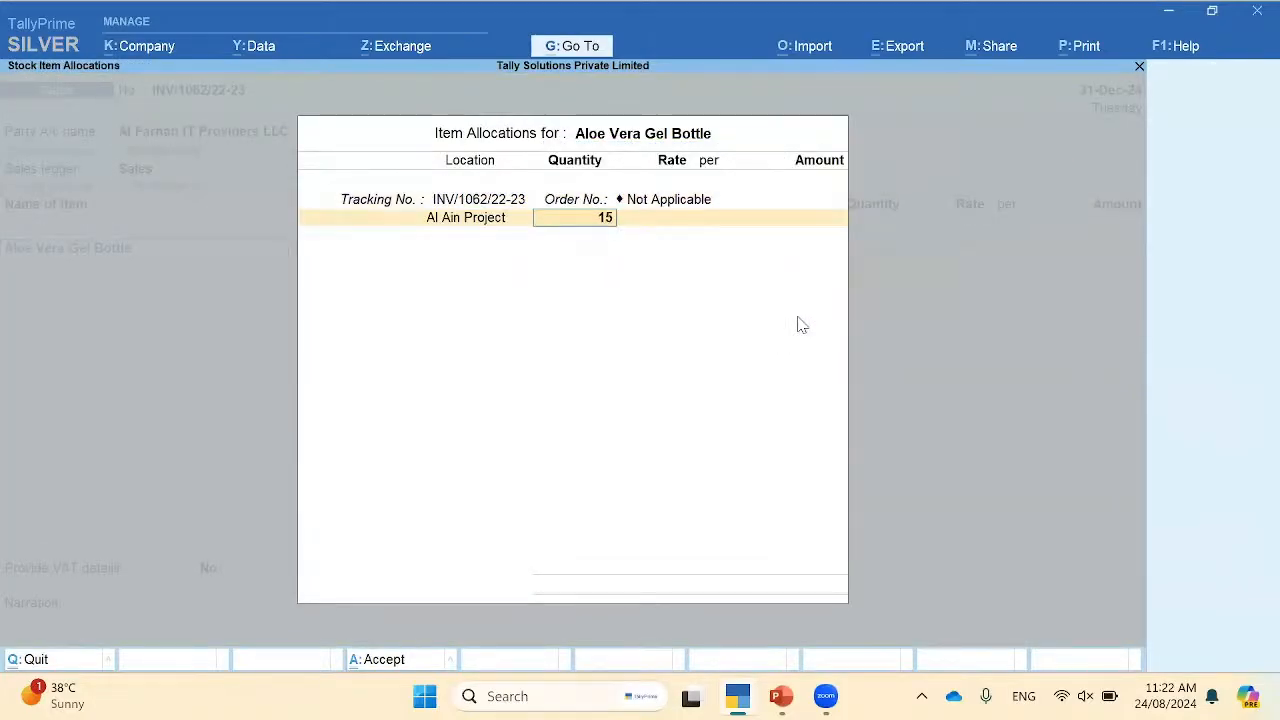
{"action": "key", "text": "Return"}
{"action": "key", "text": "Return"}
{"action": "key", "text": "Return"}
{"action": "key", "text": "Return"}
{"action": "key", "text": "Return"}
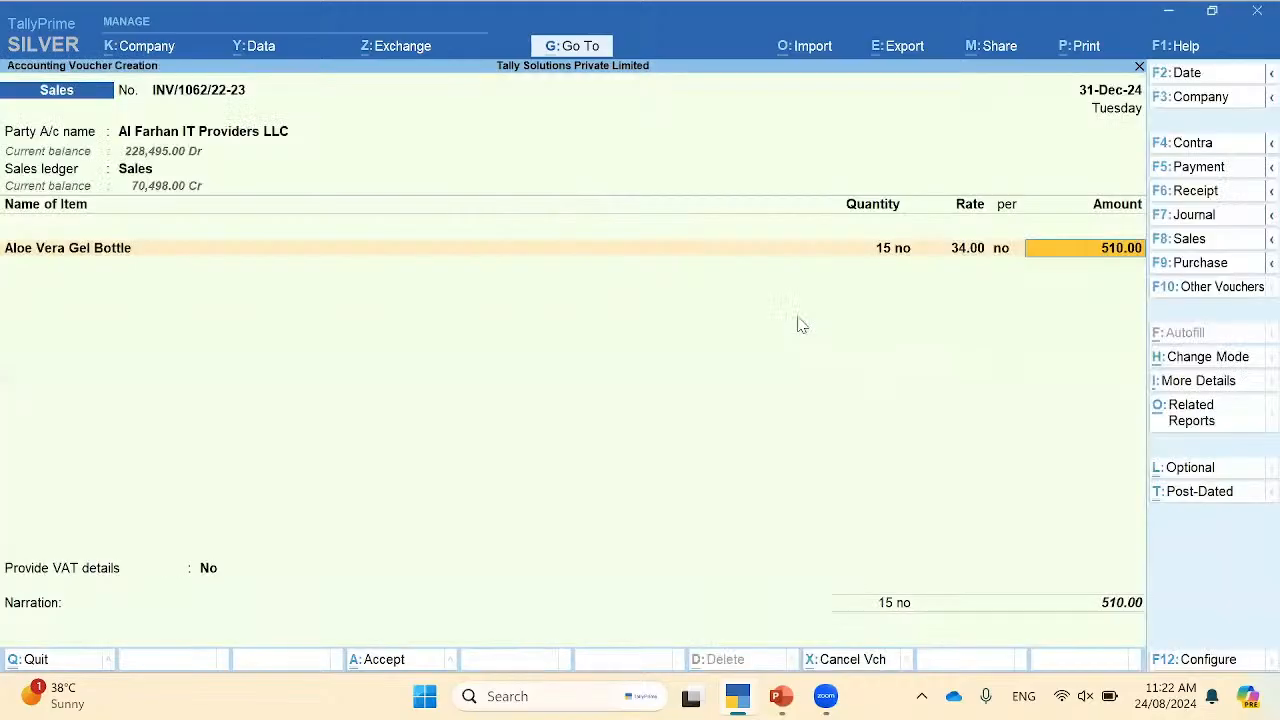
Step: Keep the nature as Undefined and leave the tax rate and taxable value blank in the Aloe Vera Gel Bottle tax details
{"action": "key", "text": "Return"}
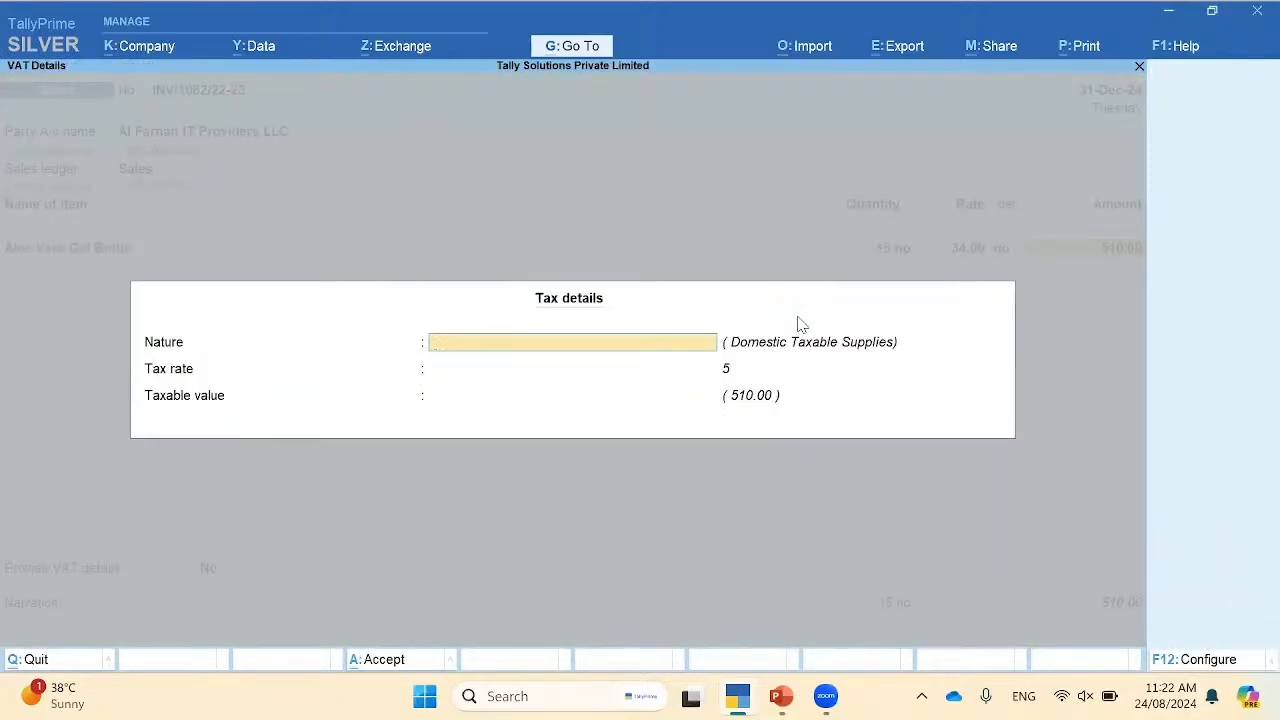
{"action": "key", "text": "Return"}
{"action": "key", "text": "Return"}
{"action": "key", "text": "Return"}
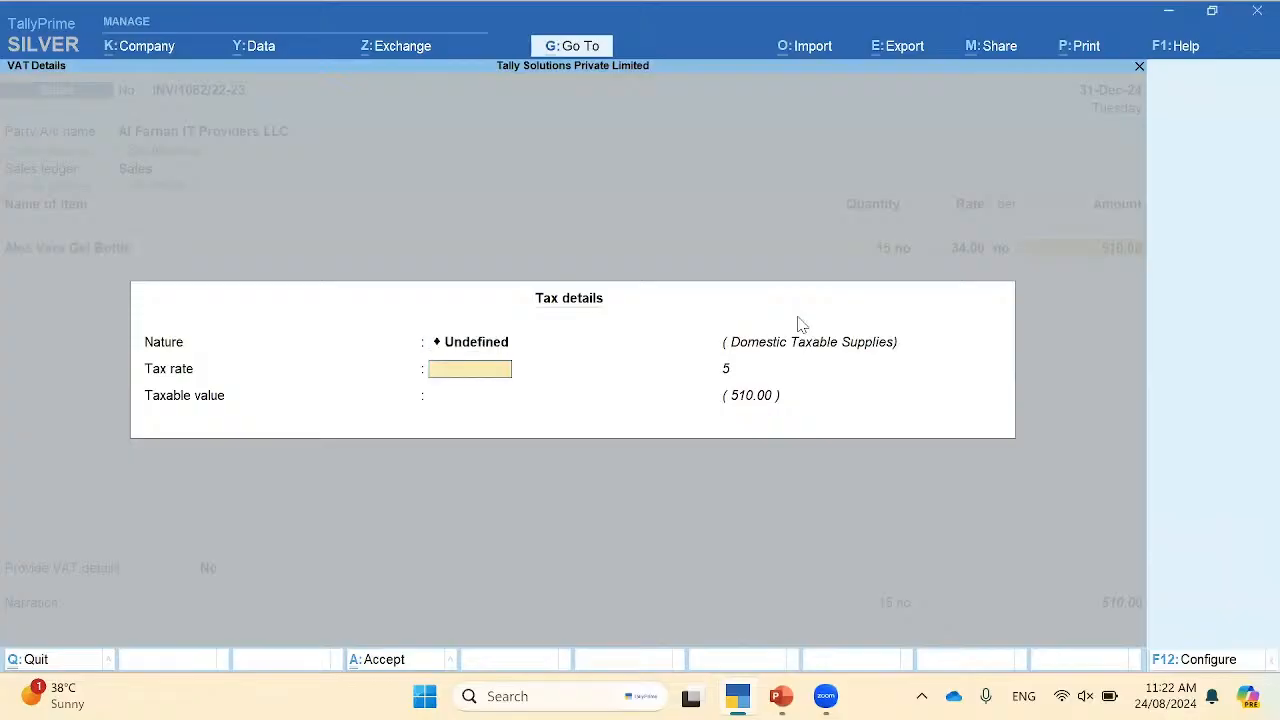
{"action": "key", "text": "Return"}
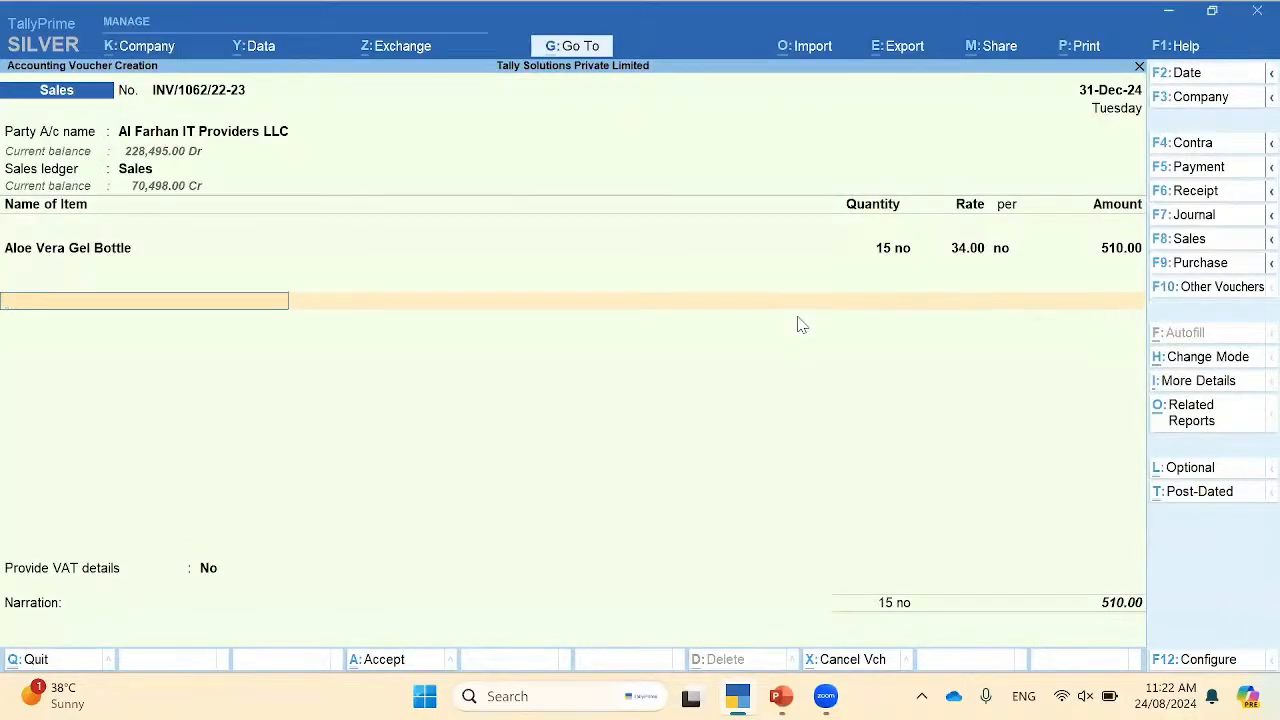
Step: Add the Output Vat ledger below the item and replace it with End of List to leave VAT out
{"action": "type", "text": "Ou"}
{"action": "key", "text": "Return"}
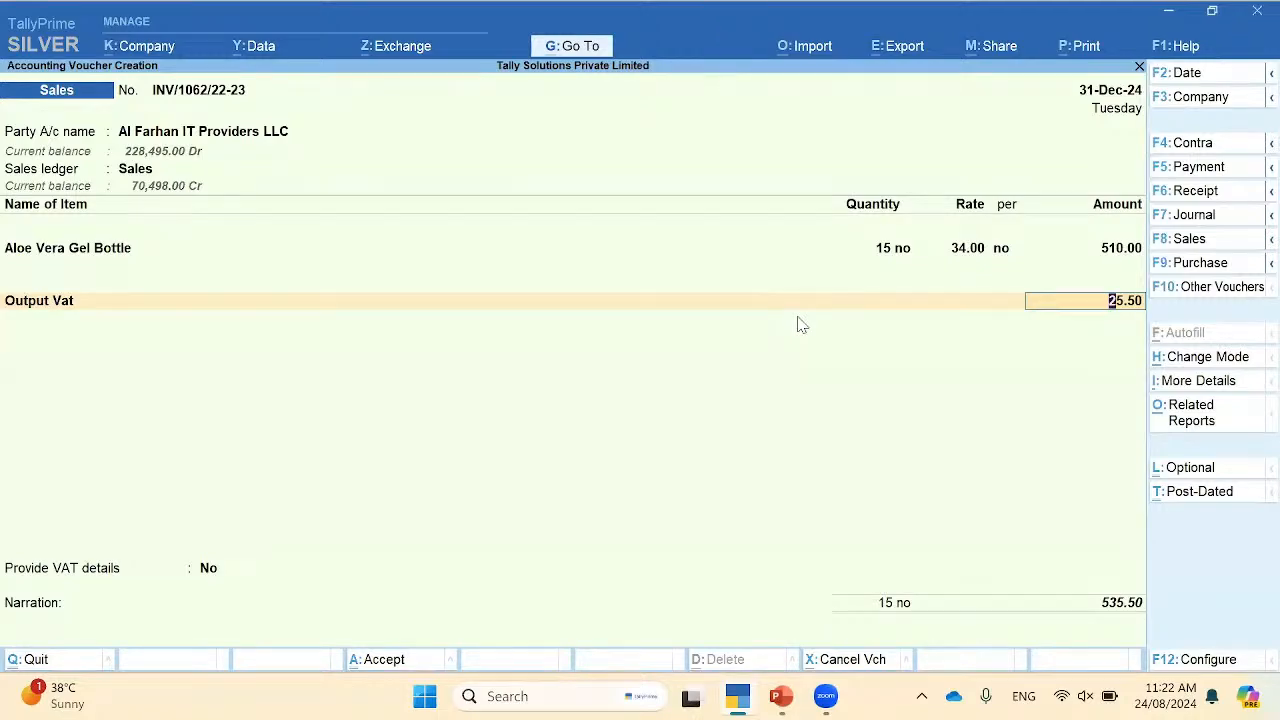
{"action": "key", "text": "BackSpace"}
{"action": "key", "text": "Up"}
{"action": "key", "text": "Up"}
{"action": "key", "text": "Up"}
{"action": "key", "text": "Up"}
{"action": "key", "text": "Up"}
{"action": "key", "text": "Up"}
{"action": "key", "text": "Up"}
{"action": "key", "text": "Up"}
{"action": "key", "text": "Up"}
{"action": "key", "text": "Up"}
{"action": "key", "text": "Up"}
{"action": "key", "text": "Up"}
{"action": "key", "text": "Up"}
{"action": "key", "text": "Up"}
{"action": "key", "text": "Up"}
{"action": "key", "text": "Up"}
{"action": "key", "text": "Up"}
{"action": "key", "text": "Up"}
{"action": "key", "text": "Up"}
{"action": "key", "text": "Up"}
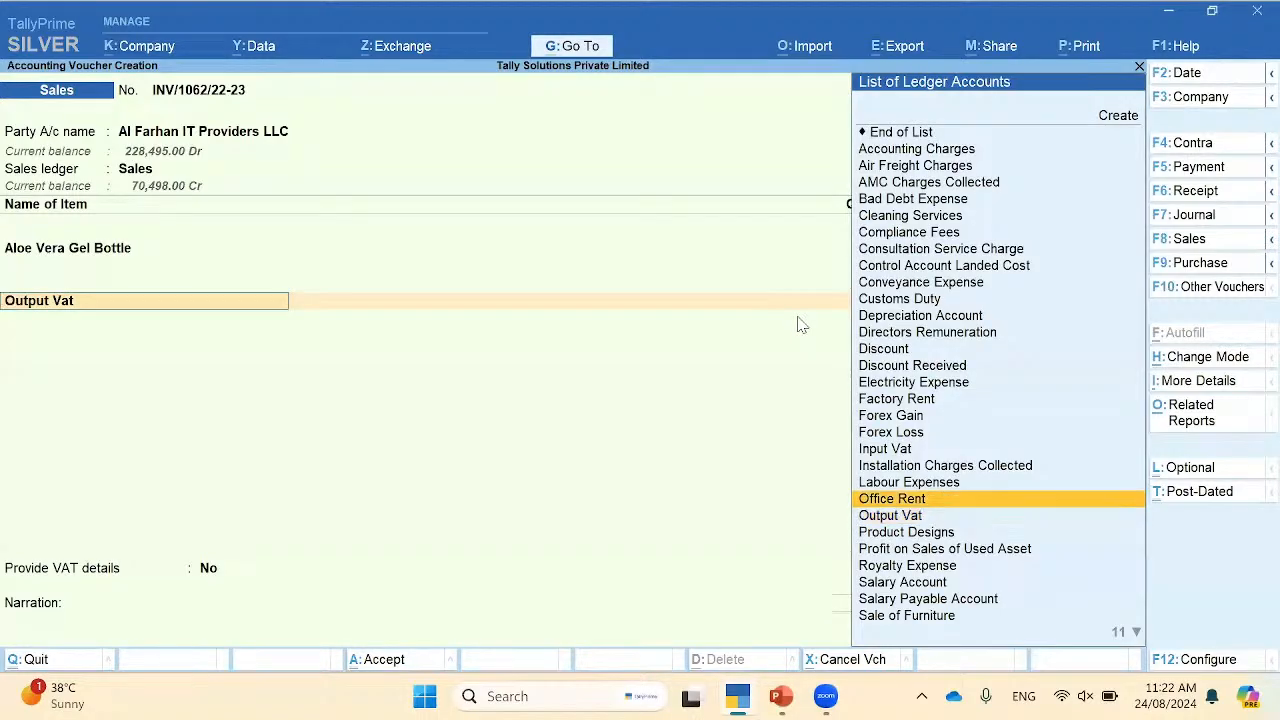
{"action": "key", "text": "Up"}
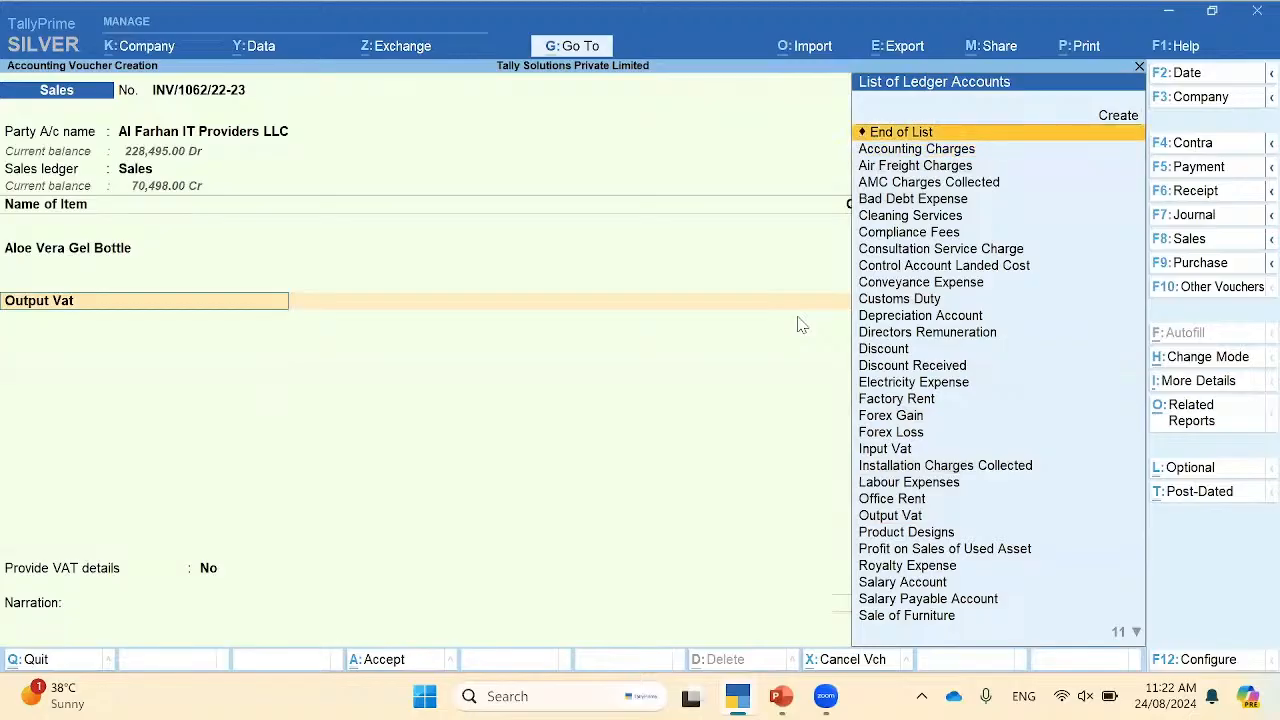
{"action": "key", "text": "Return"}
Step: Try to complete the voucher without a VAT ledger, using a New Ref bill-wise allocation for the party
{"action": "key", "text": "Return"}
{"action": "key", "text": "Return"}
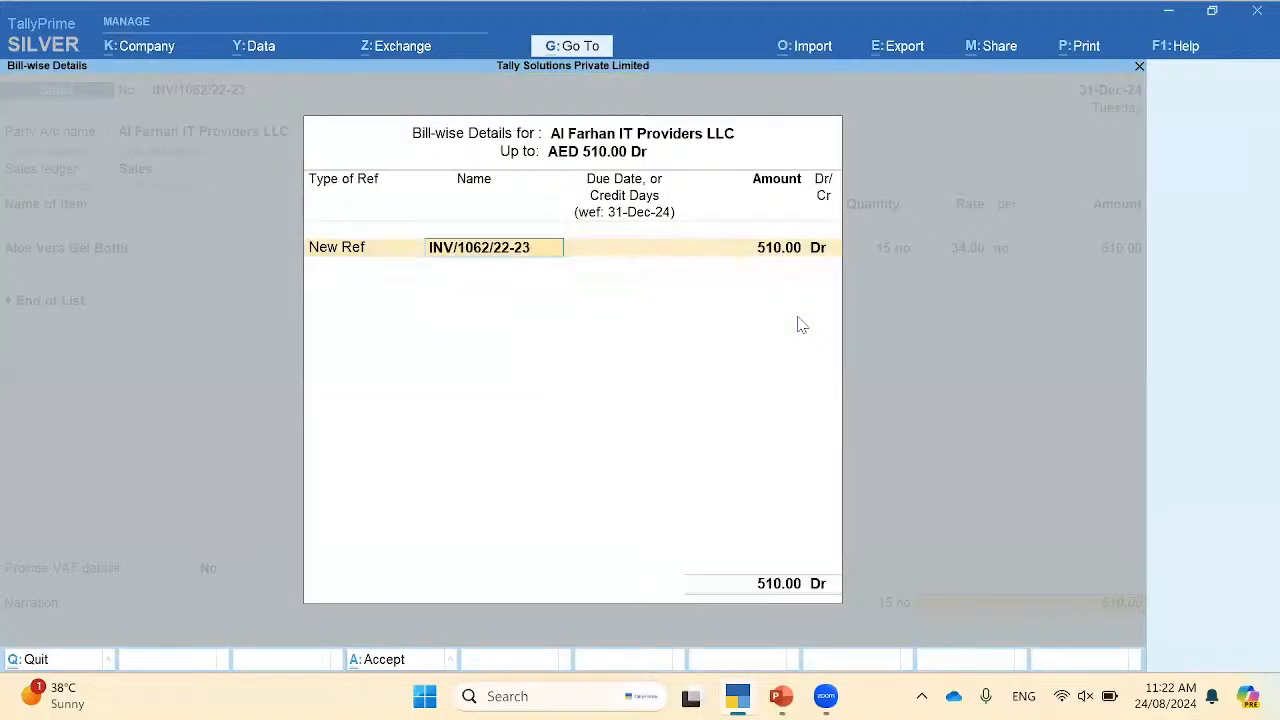
{"action": "key", "text": "Return"}
{"action": "key", "text": "Return"}
{"action": "key", "text": "Return"}
{"action": "key", "text": "Return"}
{"action": "key", "text": "Return"}
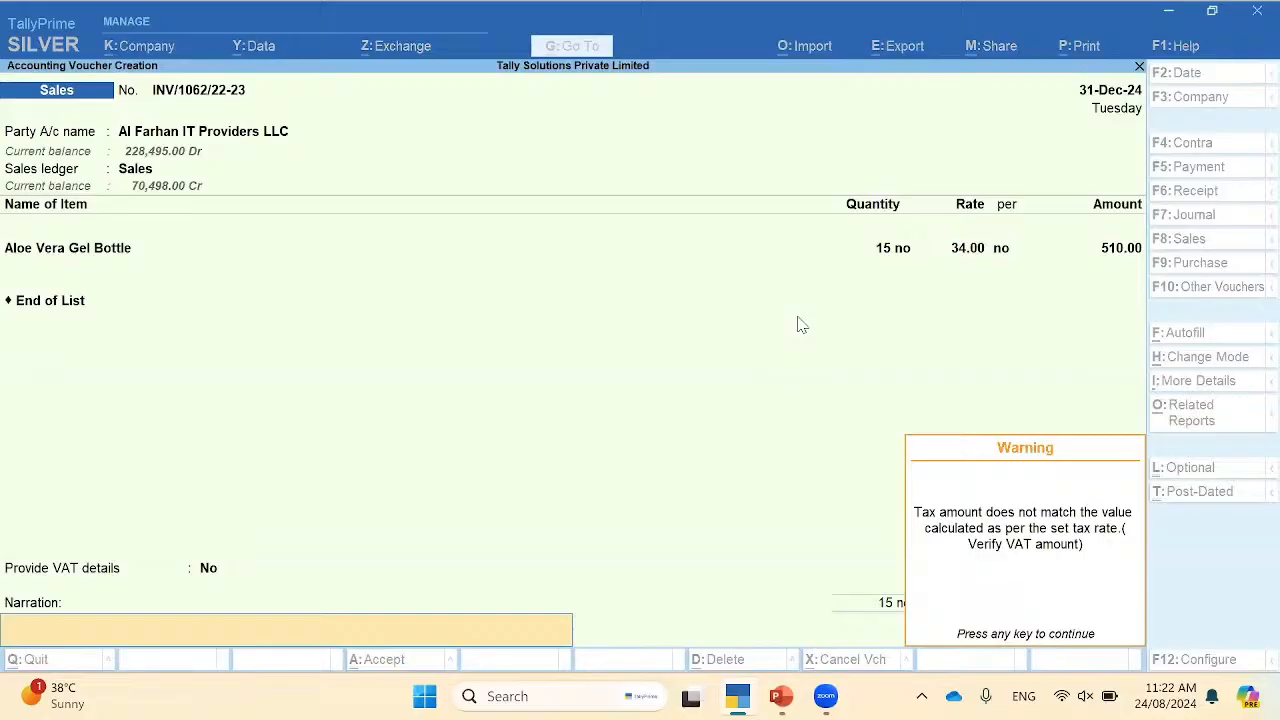
Step: Go back to the Aloe Vera Gel Bottle line and replace the End of List entry below it with the Output Vat ledger
{"action": "key", "text": "BackSpace"}
{"action": "key", "text": "BackSpace"}
{"action": "key", "text": "BackSpace"}
{"action": "key", "text": "BackSpace"}
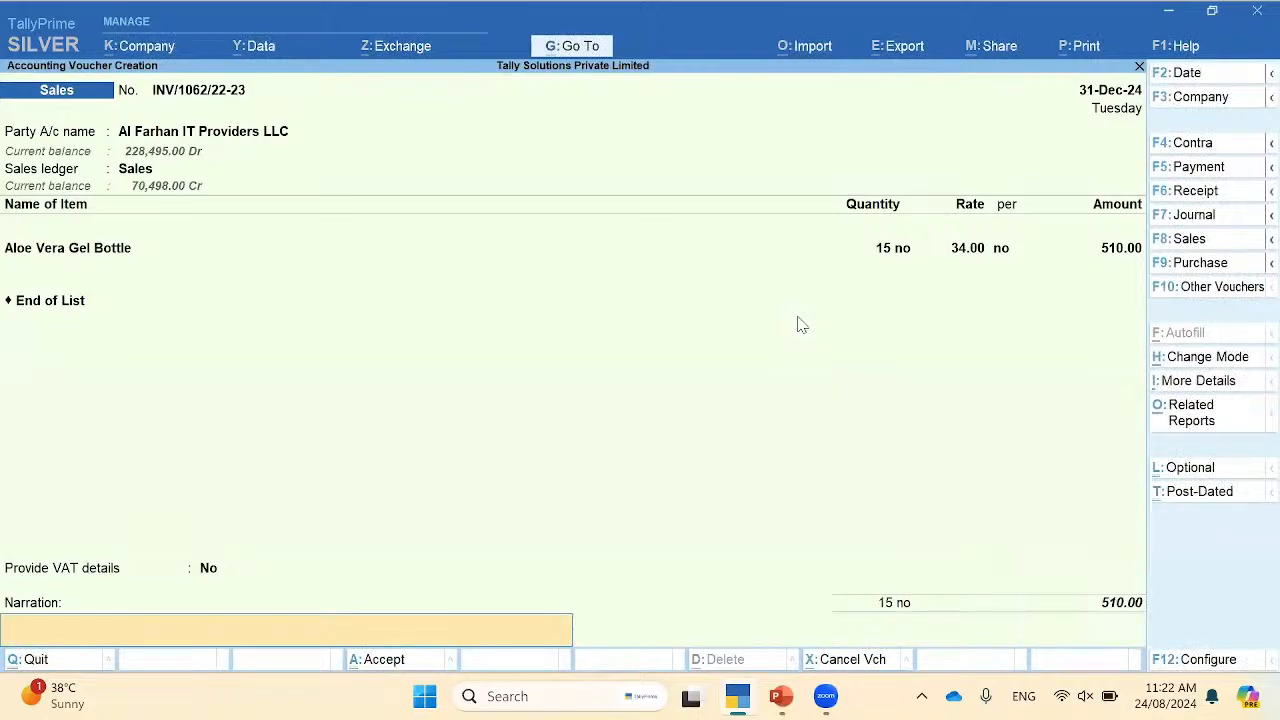
{"action": "key", "text": "BackSpace"}
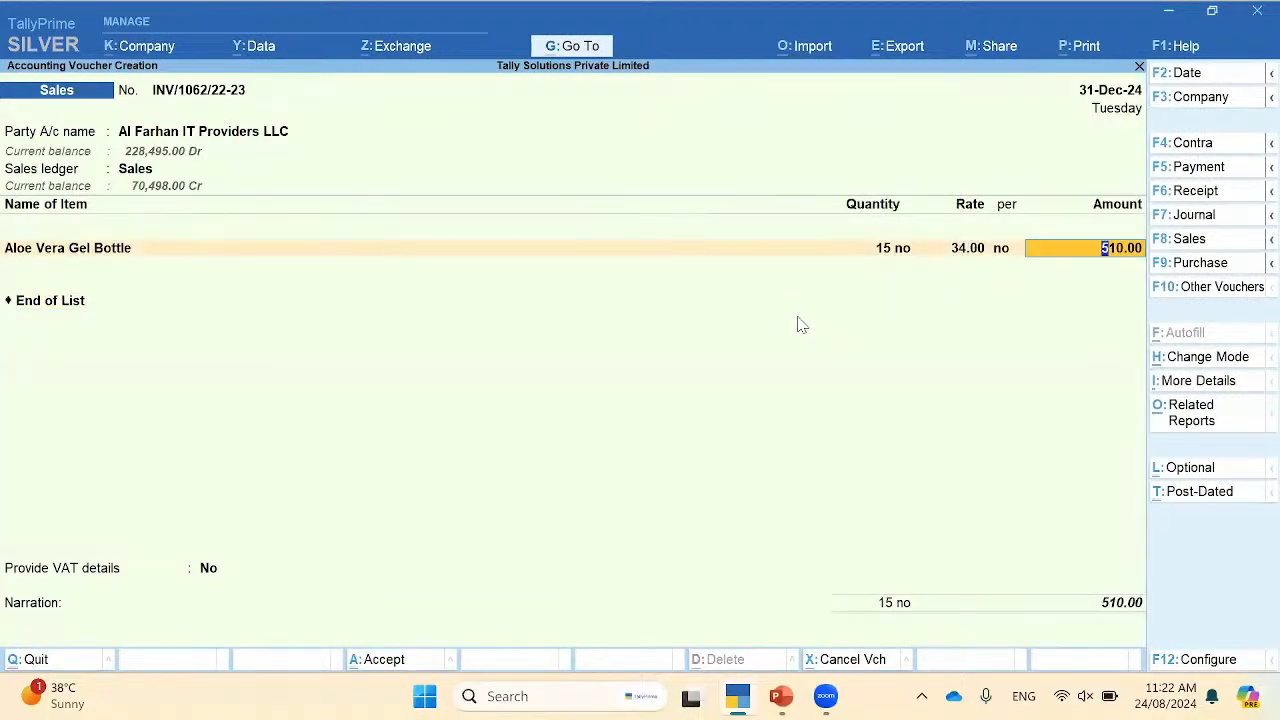
{"action": "key", "text": "Return"}
{"action": "key", "text": "Return"}
{"action": "key", "text": "Return"}
{"action": "key", "text": "Return"}
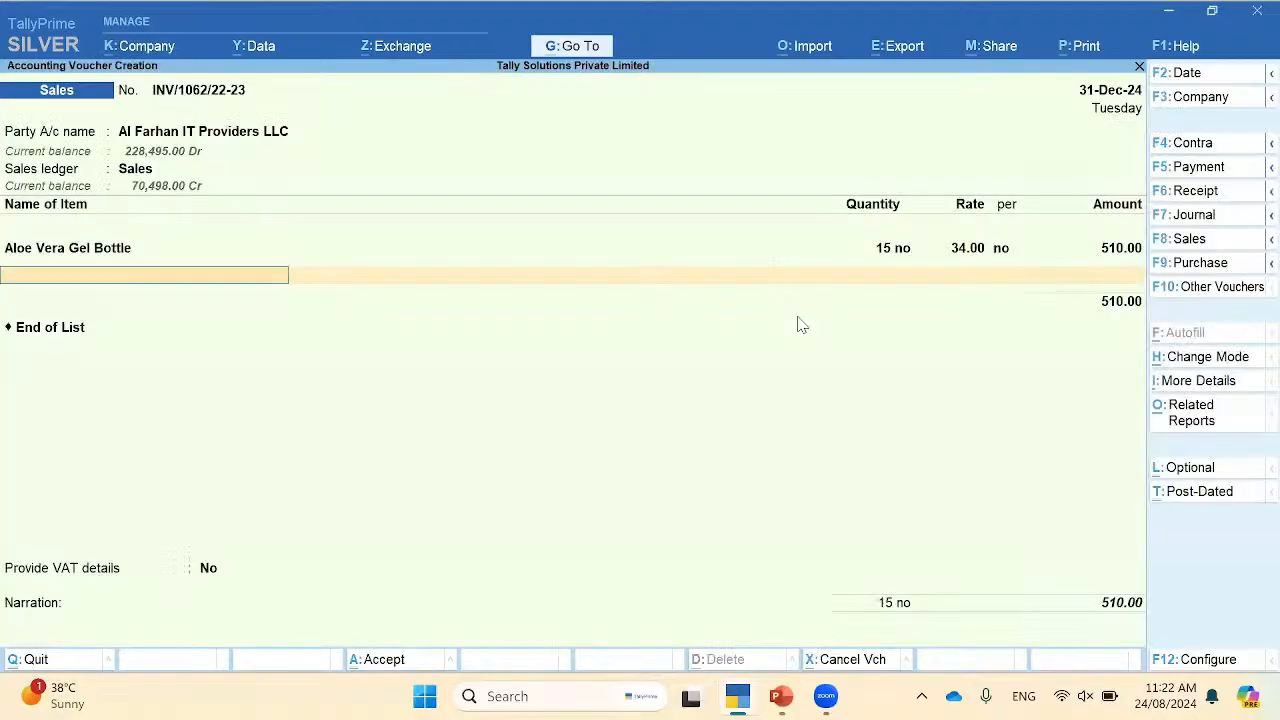
{"action": "type", "text": "o"}
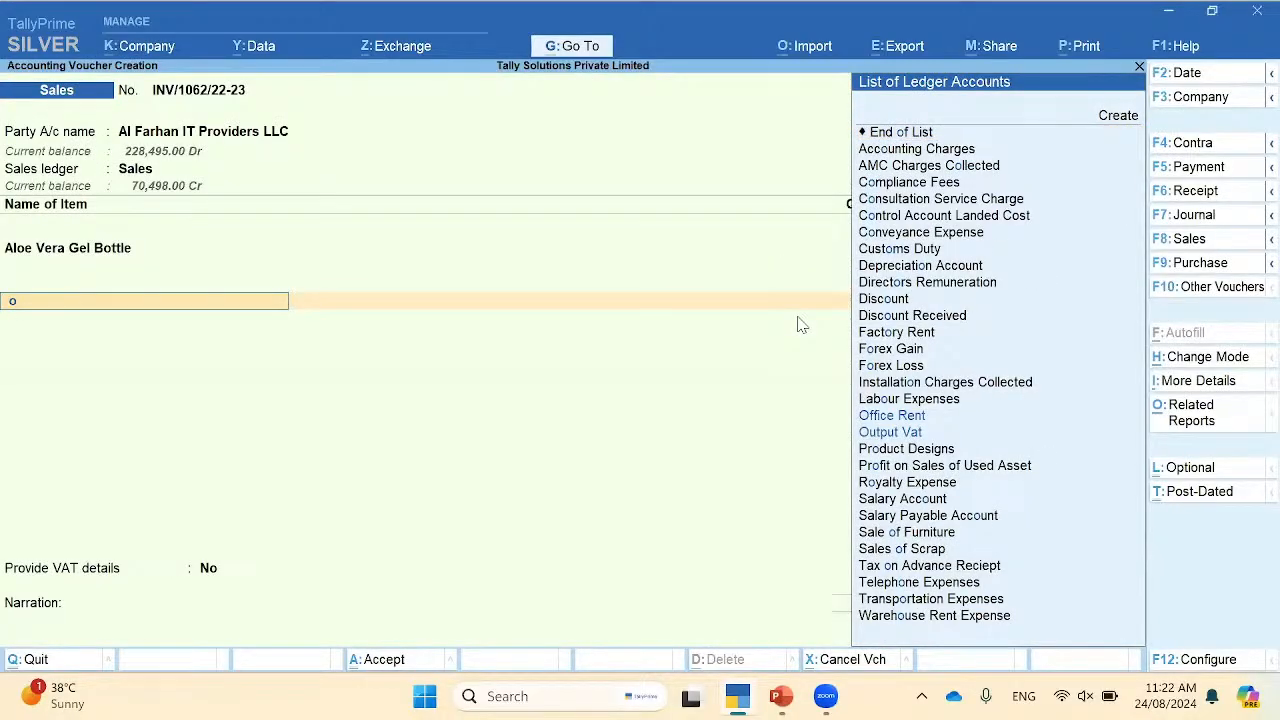
{"action": "type", "text": "u"}
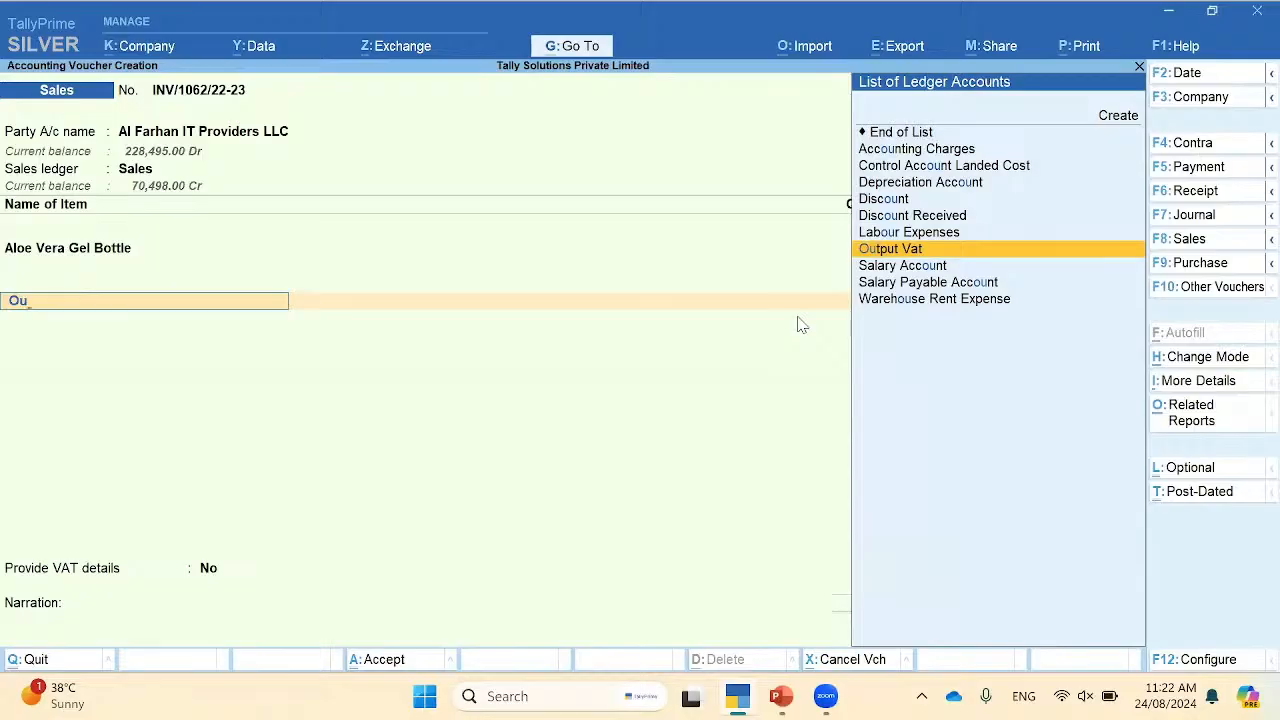
{"action": "key", "text": "Return"}
{"action": "key", "text": "Return"}
Step: Accept the New Ref bill-wise allocation under INV/1062/22-23 and save the sales voucher
{"action": "key", "text": "Return"}
{"action": "key", "text": "Return"}
{"action": "key", "text": "Return"}
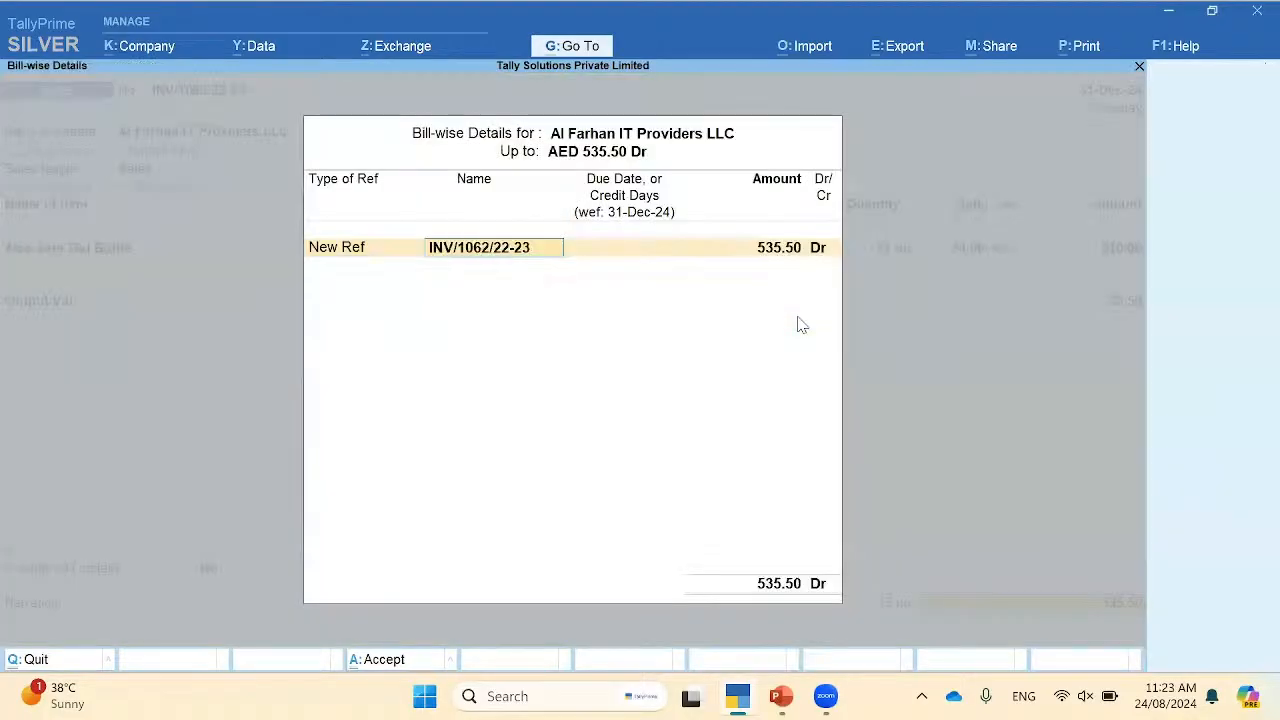
{"action": "key", "text": "Return"}
{"action": "key", "text": "Return"}
{"action": "key", "text": "Return"}
{"action": "key", "text": "Return"}
{"action": "key", "text": "Return"}
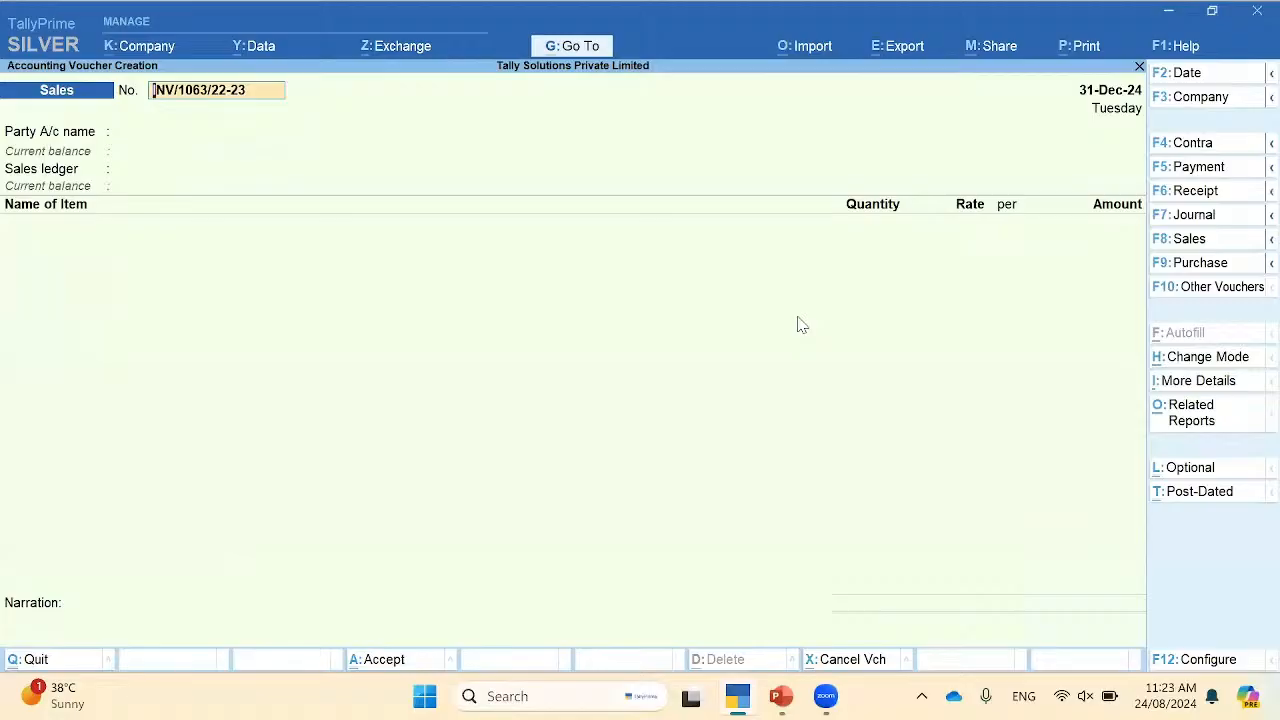
Step: Leave sales voucher creation and open the Day Book
{"action": "key", "text": "Escape"}
{"action": "key", "text": "Escape"}
{"action": "key", "text": "y"}
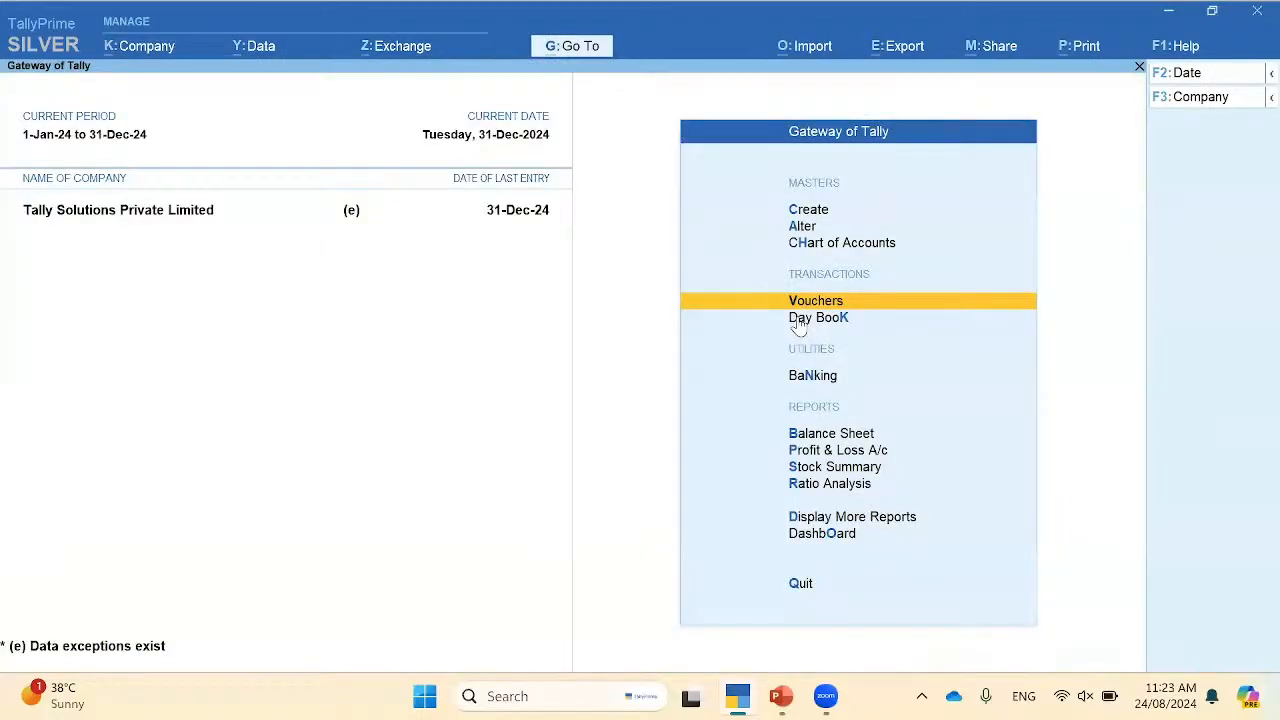
{"action": "left_click", "coordinate": [800, 321]}
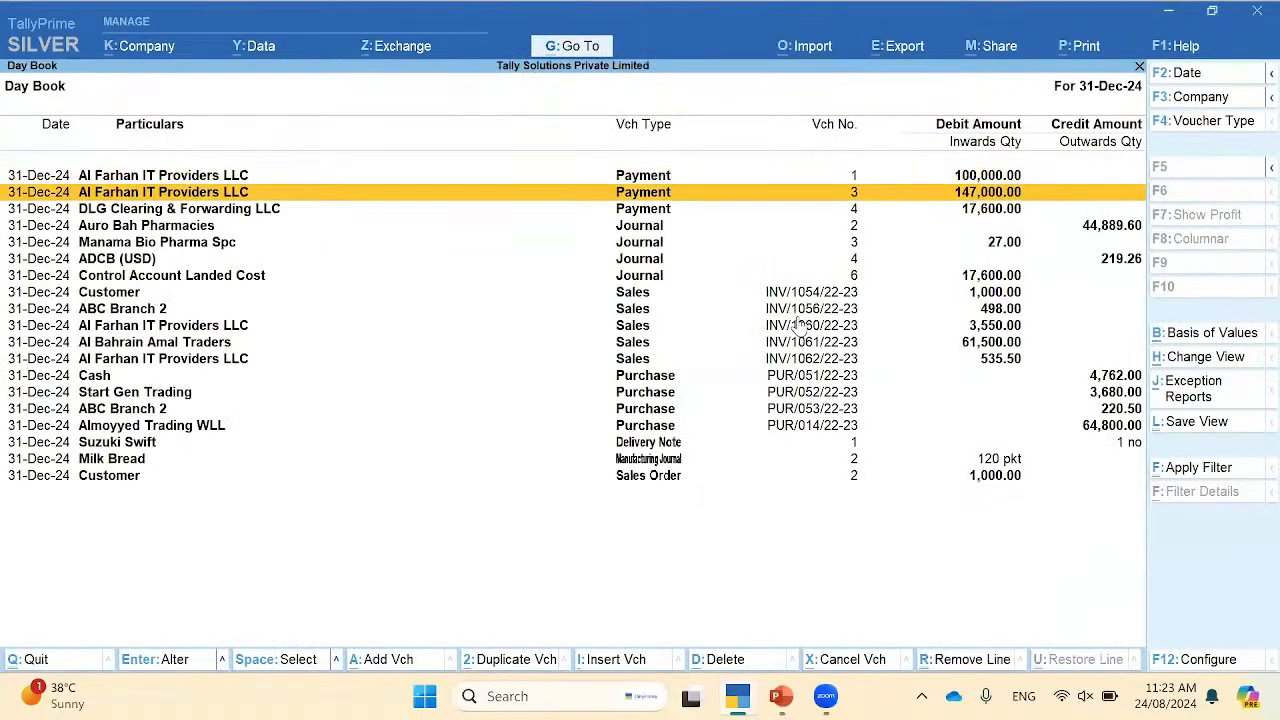
Step: Open the Almoyyed Trading WLL purchase voucher PUR/014/22-23 for alteration
{"action": "key", "text": "Down"}
{"action": "key", "text": "Down"}
{"action": "key", "text": "Down"}
{"action": "key", "text": "Down"}
{"action": "key", "text": "Down"}
{"action": "key", "text": "Down"}
{"action": "key", "text": "Down"}
{"action": "key", "text": "Down"}
{"action": "key", "text": "Down"}
{"action": "key", "text": "Down"}
{"action": "key", "text": "Down"}
{"action": "key", "text": "Down"}
{"action": "key", "text": "Down"}
{"action": "key", "text": "Down"}
{"action": "key", "text": "Return"}
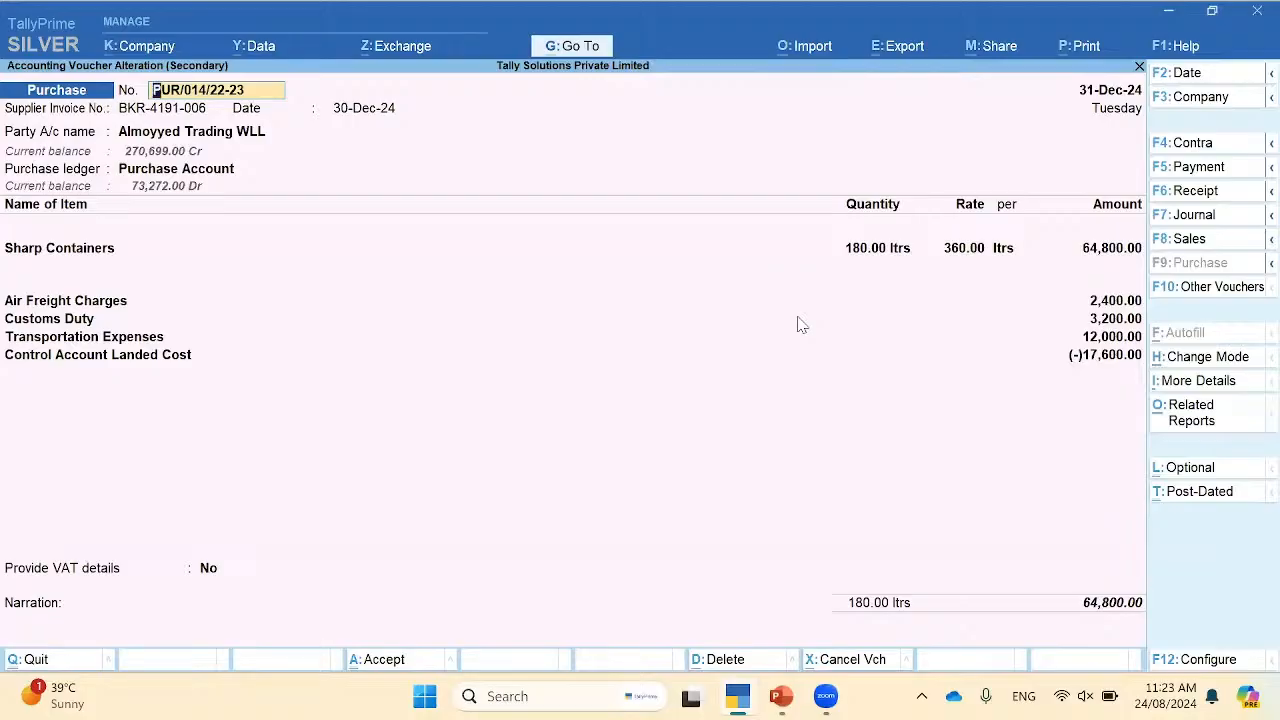
Step: Step through the existing item allocation of the Sharp Containers line in the purchase voucher
{"action": "left_click", "coordinate": [75, 252]}
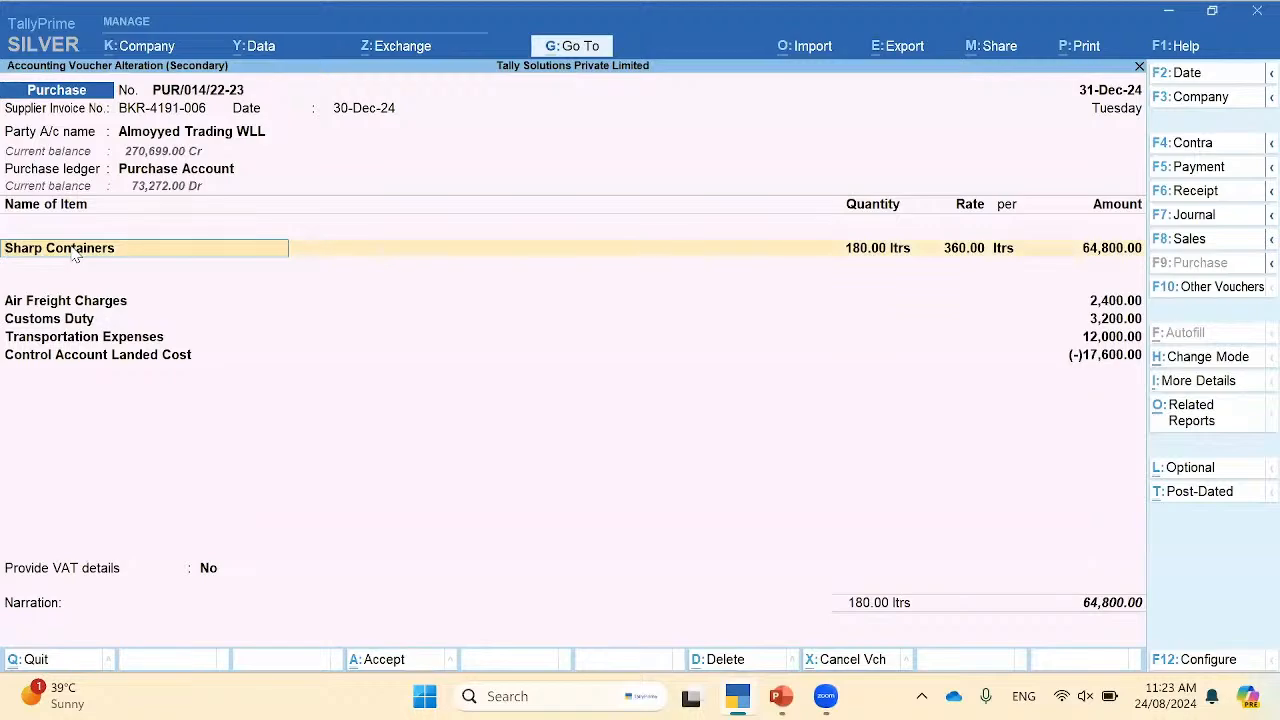
{"action": "key", "text": "Return"}
{"action": "key", "text": "Return"}
{"action": "key", "text": "Return"}
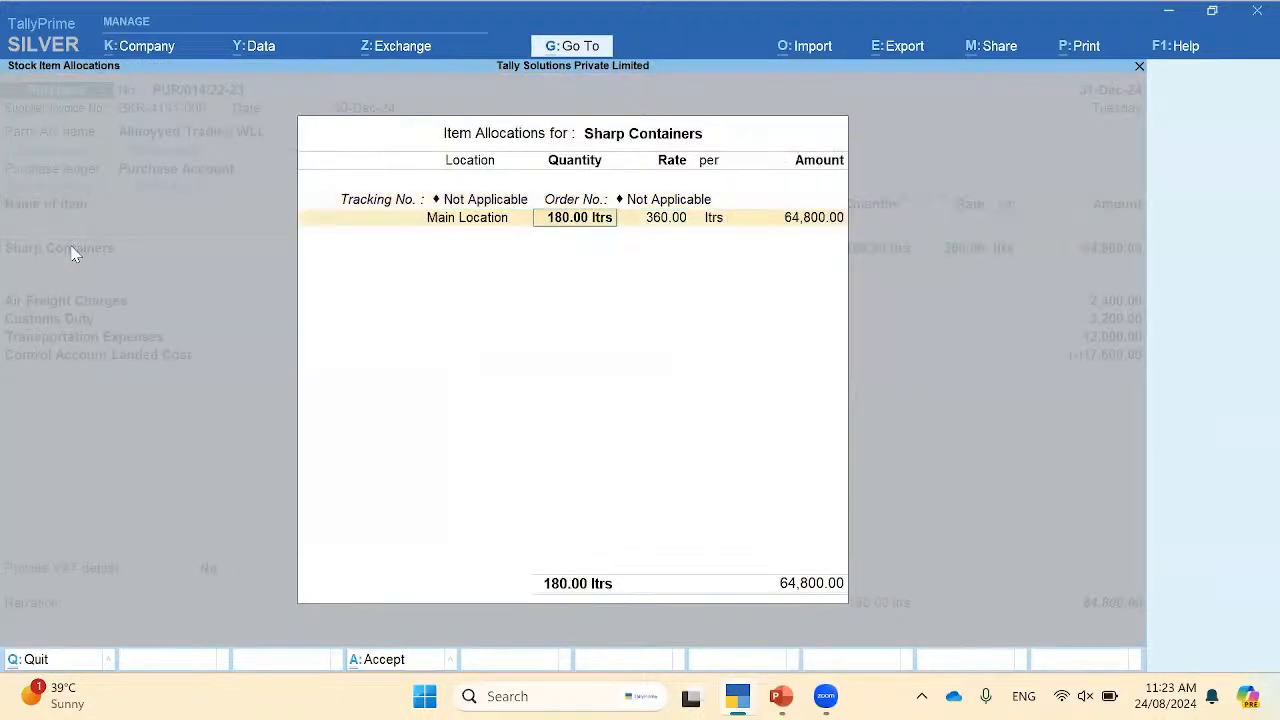
{"action": "key", "text": "Return"}
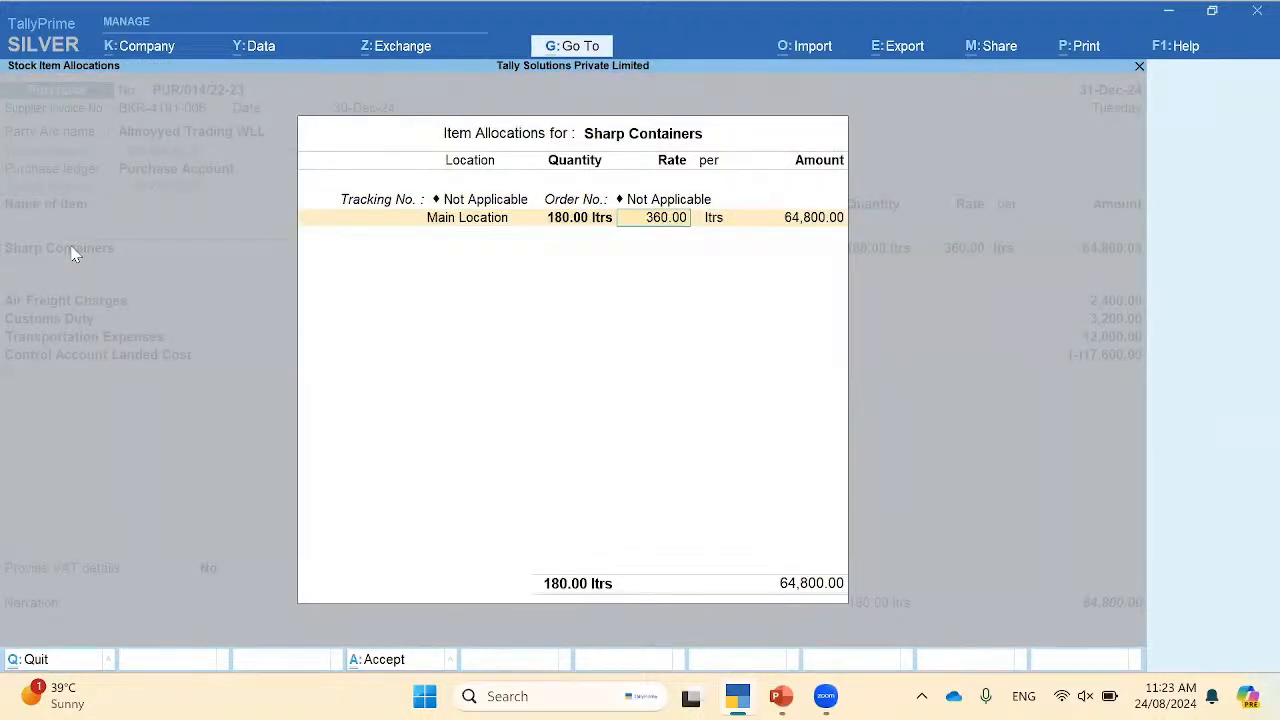
{"action": "key", "text": "Return"}
{"action": "key", "text": "Return"}
{"action": "key", "text": "Return"}
{"action": "key", "text": "Return"}
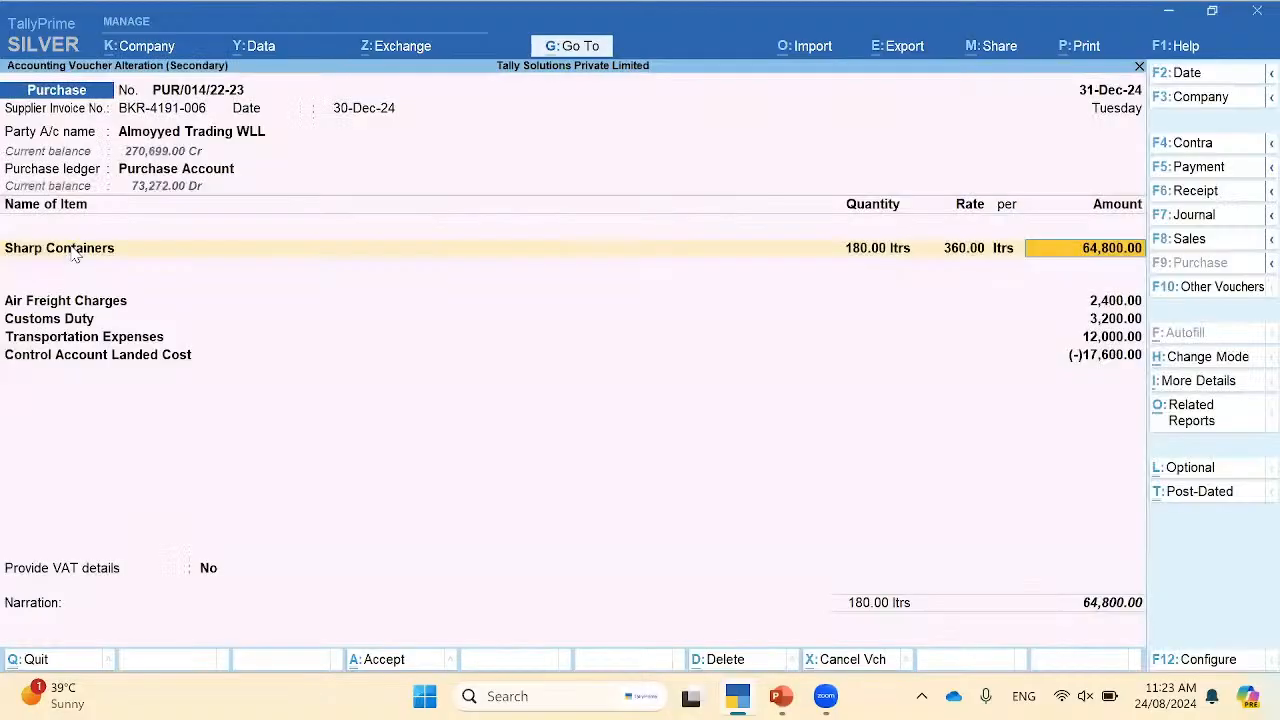
Step: Step through the Air Freight Charges, Customs Duty and Transportation Expenses lines of the purchase voucher to the Control Account Landed Cost line
{"action": "key", "text": "Return"}
{"action": "key", "text": "Return"}
{"action": "key", "text": "Return"}
{"action": "key", "text": "Return"}
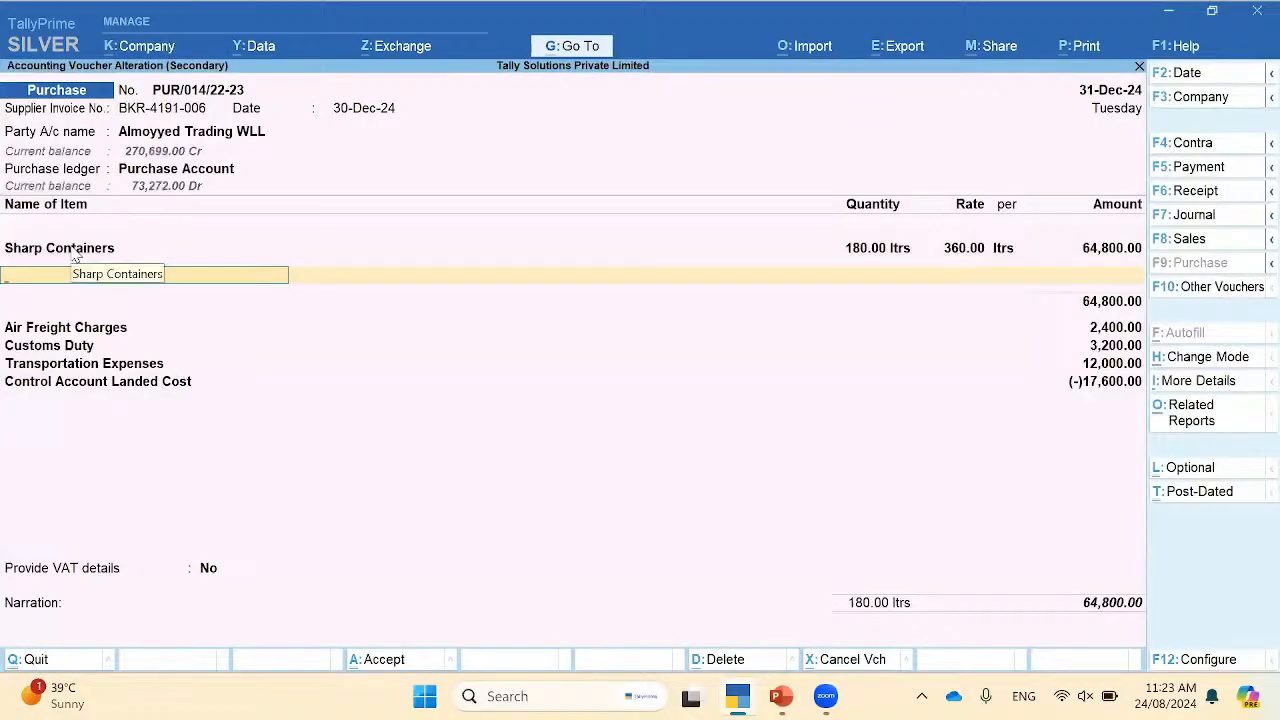
{"action": "key", "text": "Return"}
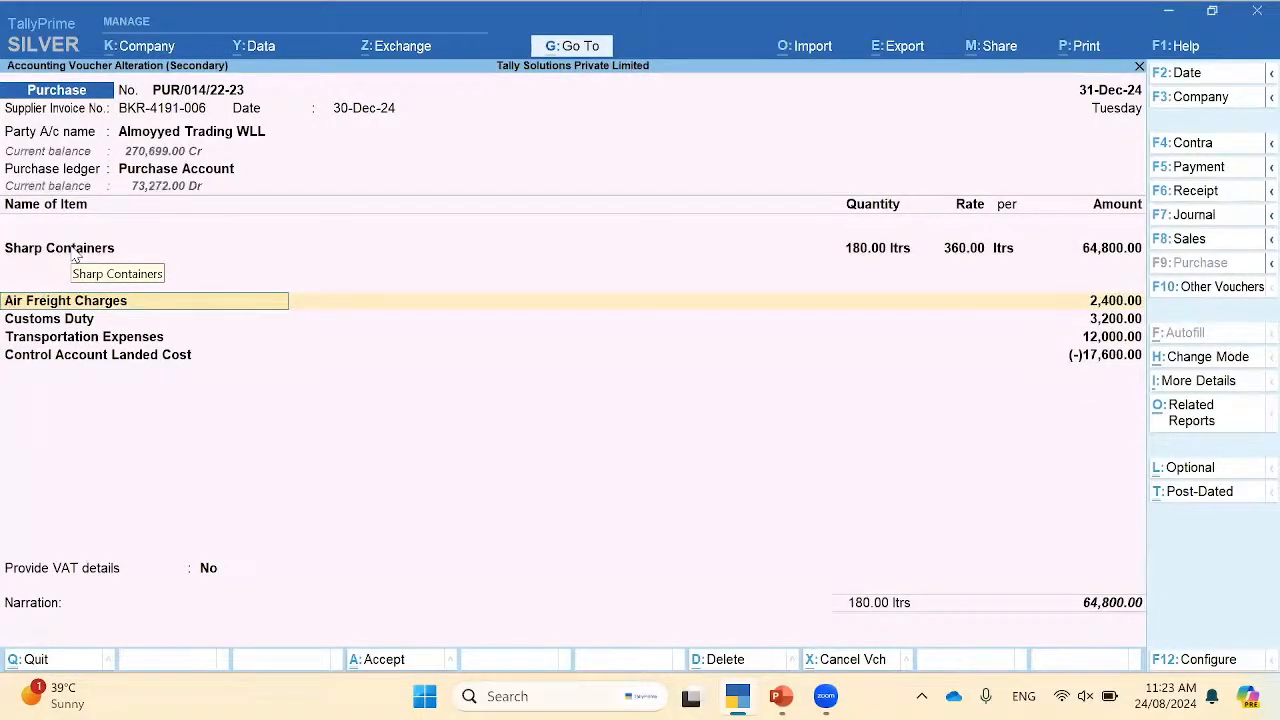
{"action": "key", "text": "Return"}
{"action": "key", "text": "Return"}
{"action": "key", "text": "Return"}
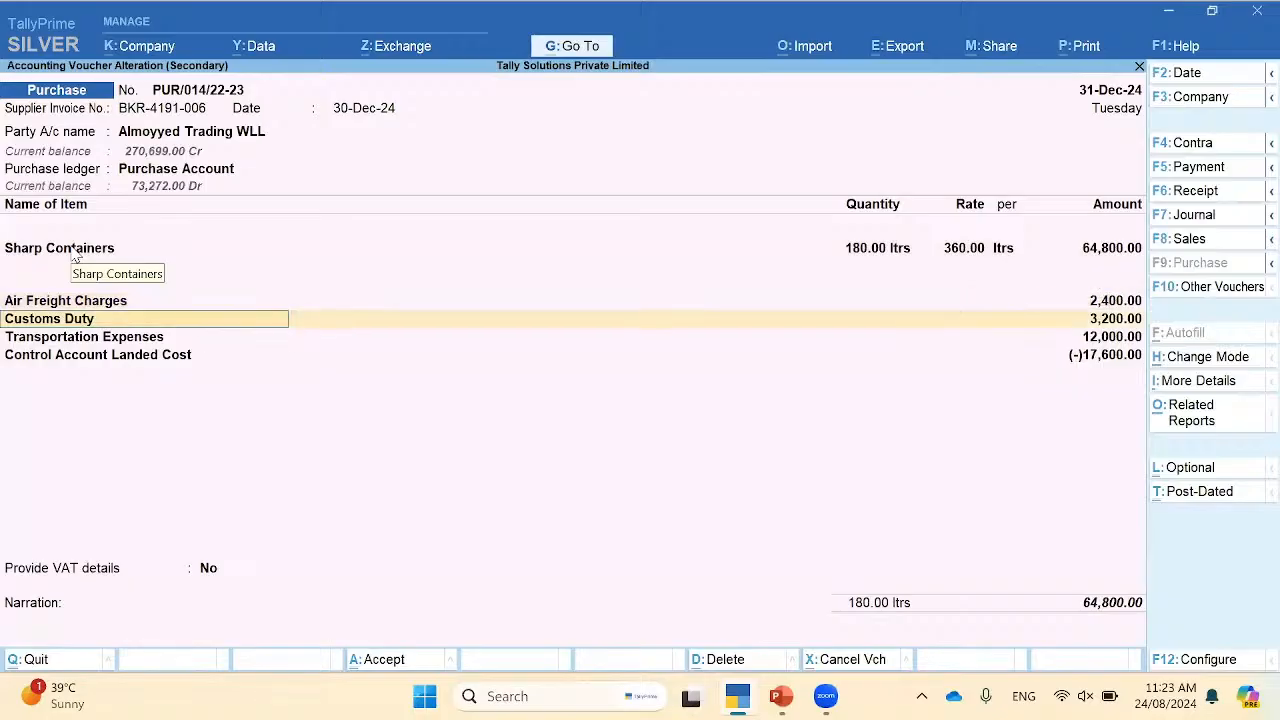
{"action": "key", "text": "Return"}
{"action": "key", "text": "Return"}
{"action": "key", "text": "Return"}
{"action": "key", "text": "Return"}
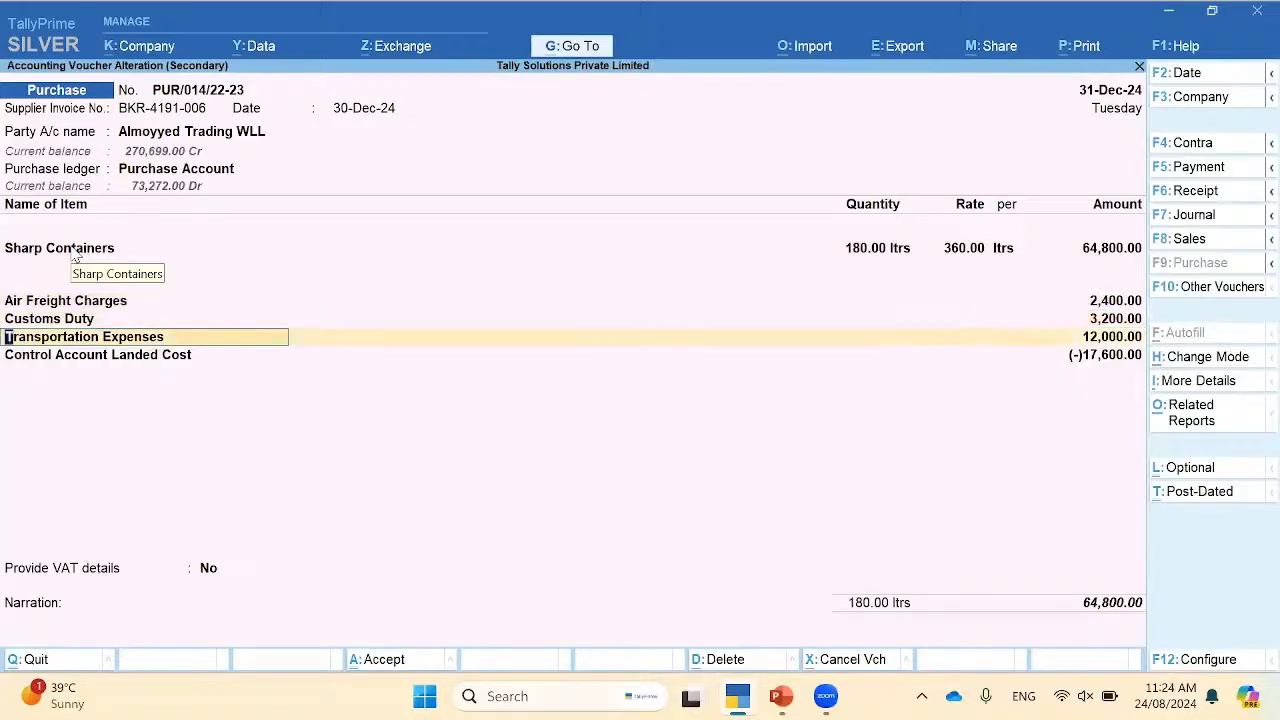
{"action": "key", "text": "Return"}
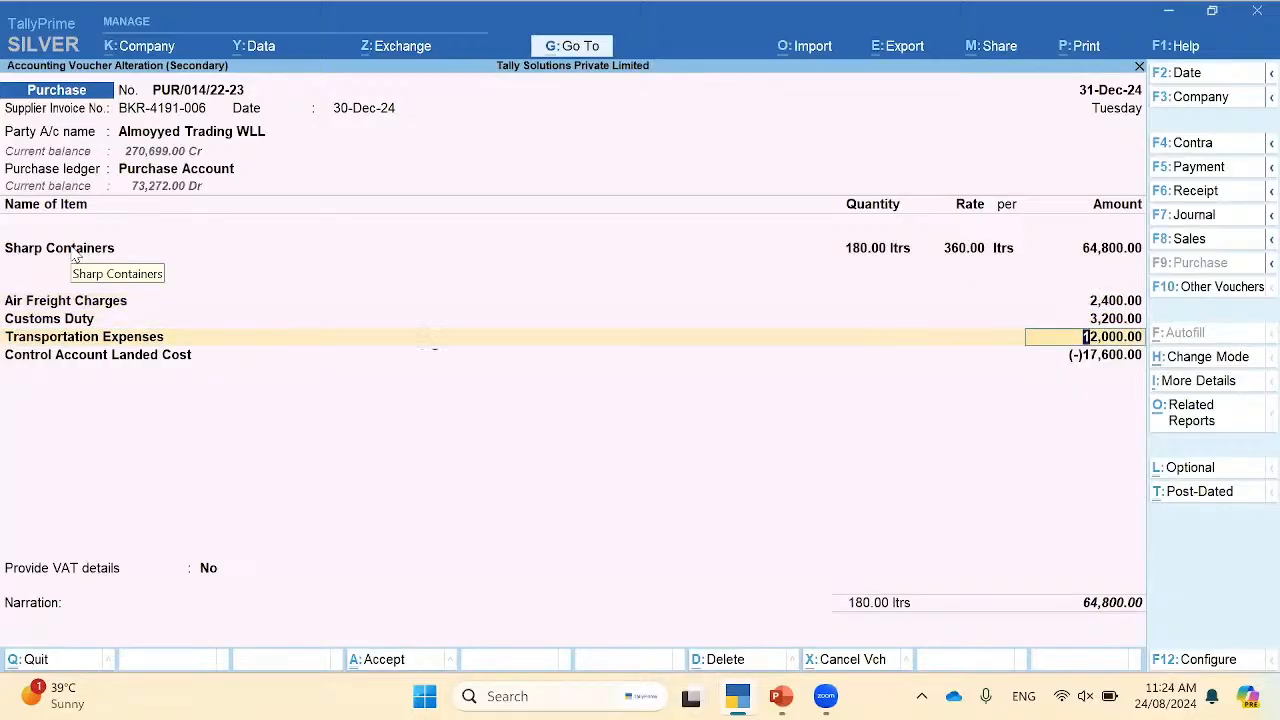
{"action": "key", "text": "Return"}
{"action": "key", "text": "Return"}
{"action": "key", "text": "Return"}
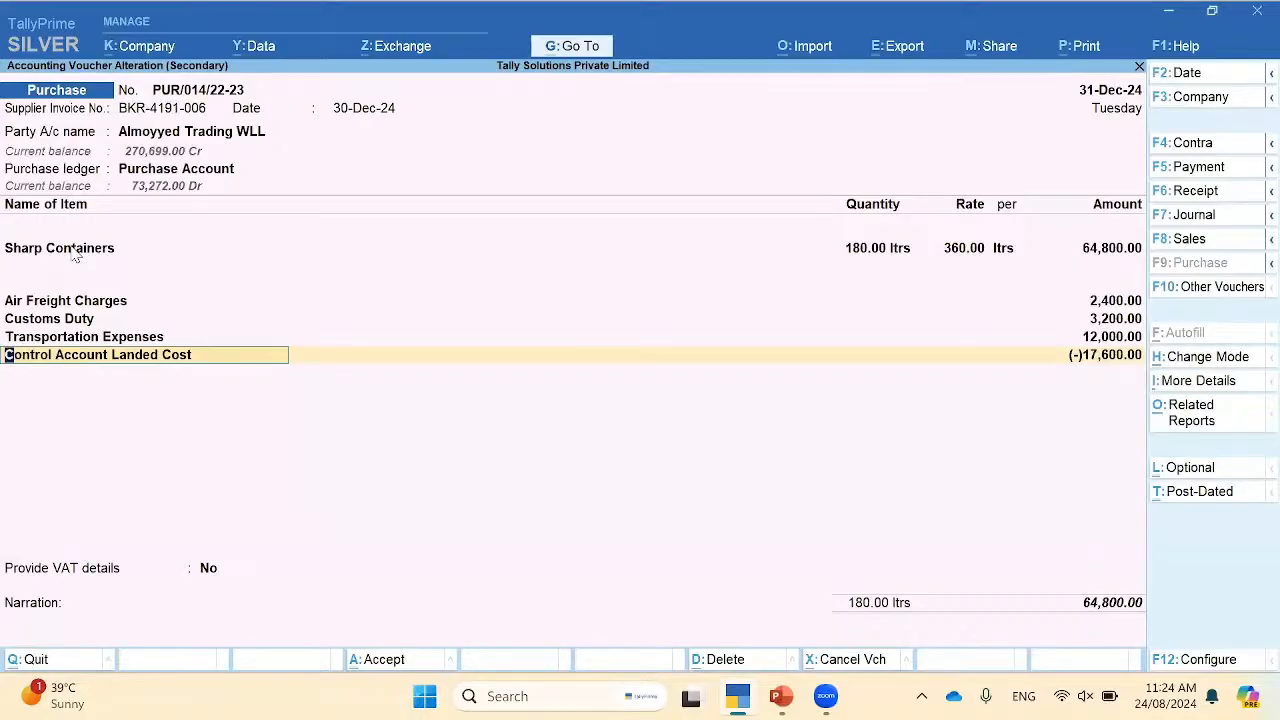
Step: View the Control Account Landed Cost ledger from its voucher line, accept it as it is, and save the purchase voucher
{"action": "key", "text": "ctrl+Return"}
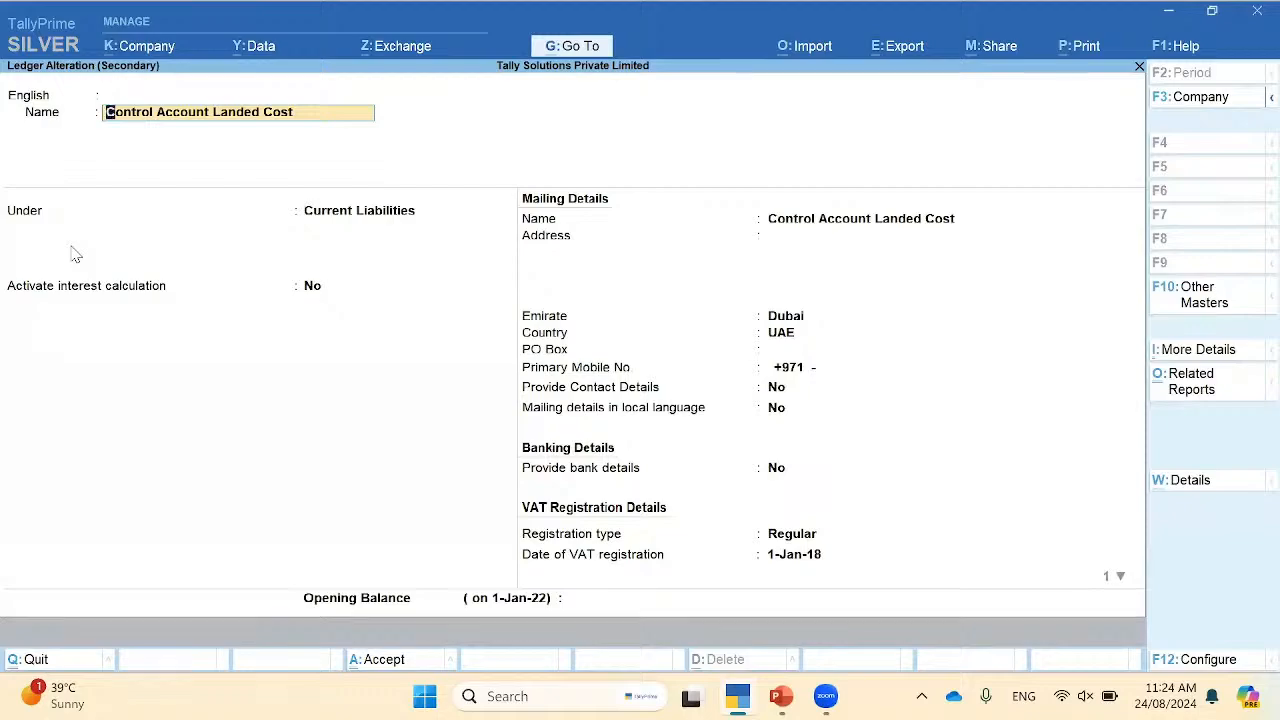
{"action": "key", "text": "ctrl+a"}
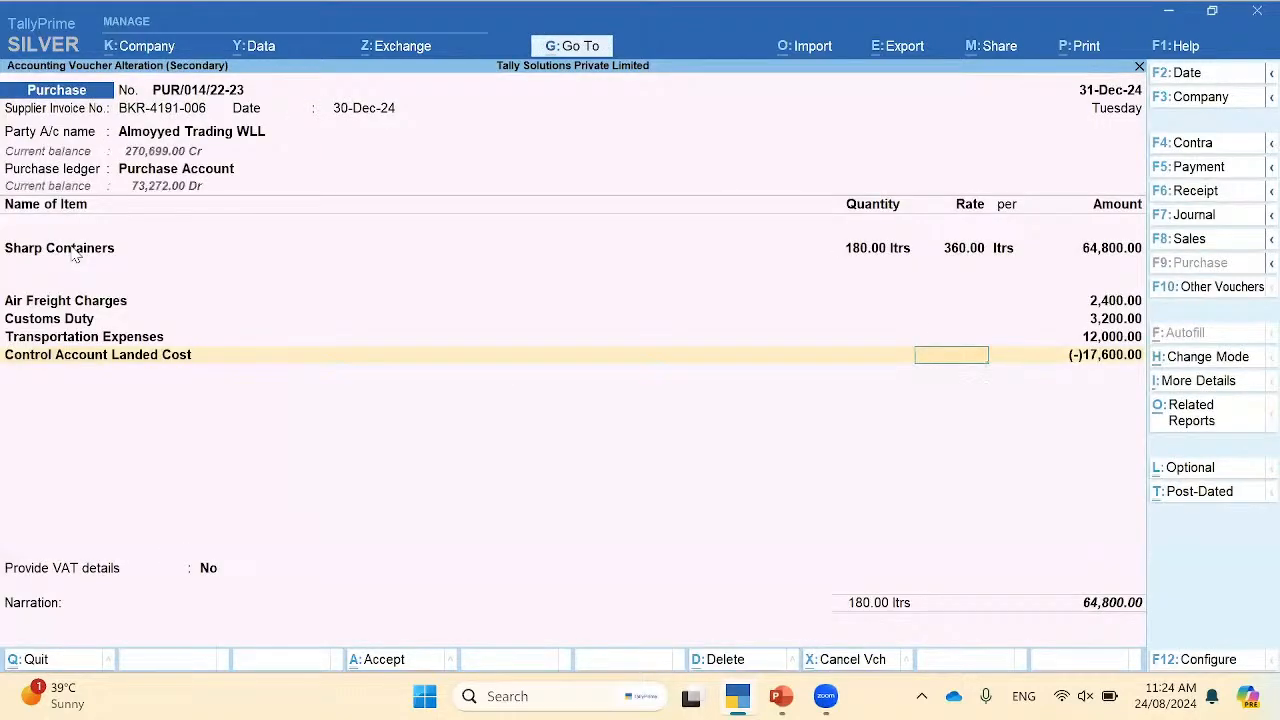
{"action": "key", "text": "Return"}
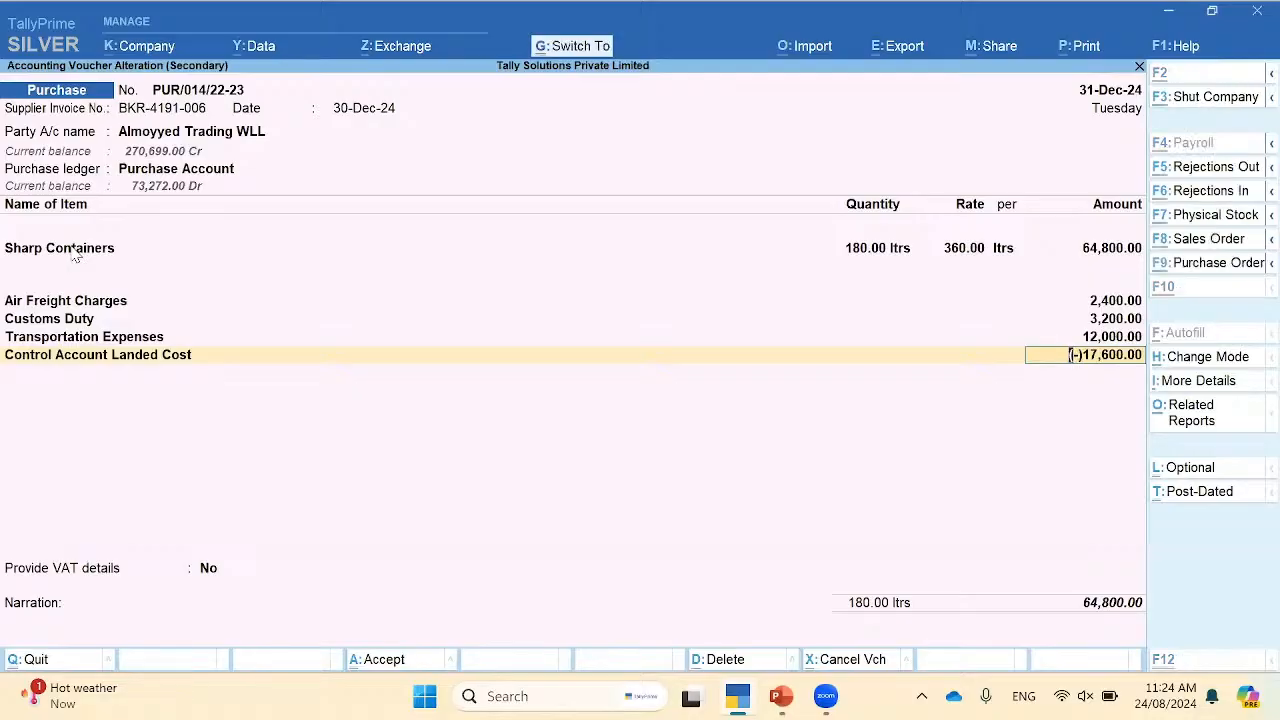
{"action": "key", "text": "ctrl+a"}
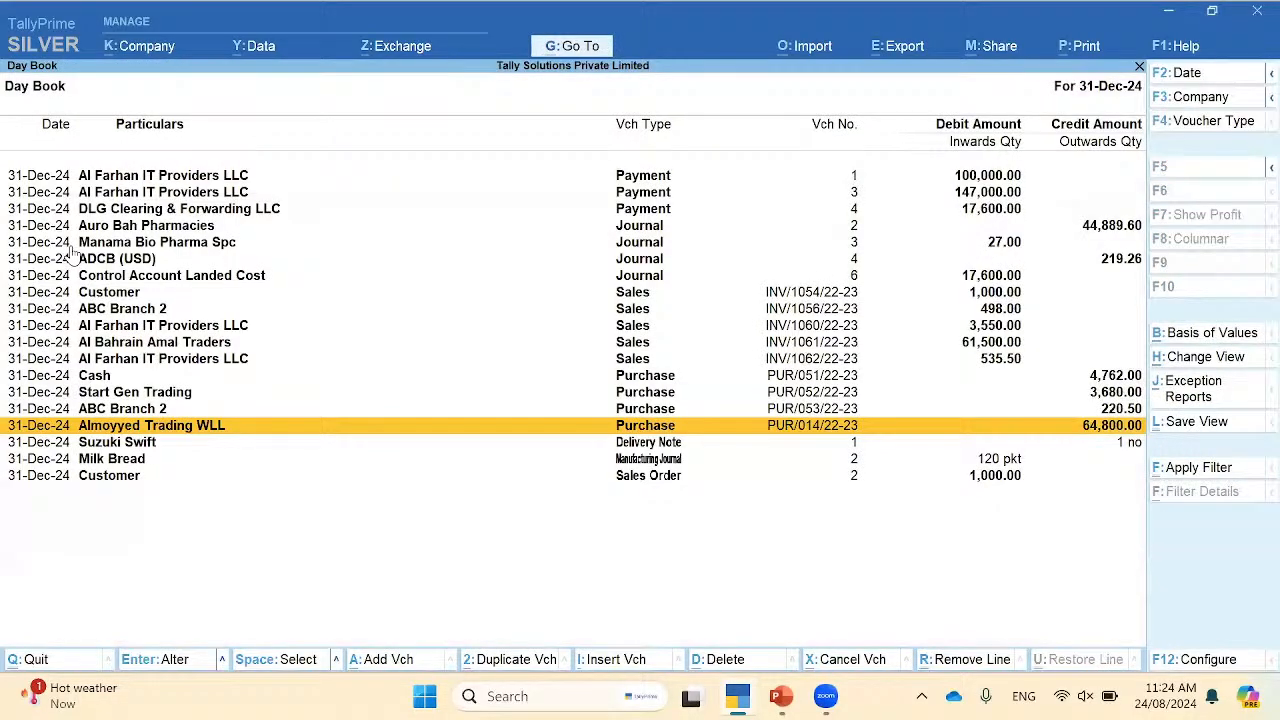
Step: Open the Control Account Landed Cost journal voucher 6 from the Day Book, examine its entries, and quit it
{"action": "key", "text": "Up"}
{"action": "key", "text": "Up"}
{"action": "key", "text": "Up"}
{"action": "key", "text": "Up"}
{"action": "key", "text": "Up"}
{"action": "key", "text": "Up"}
{"action": "key", "text": "Up"}
{"action": "key", "text": "Up"}
{"action": "key", "text": "Up"}
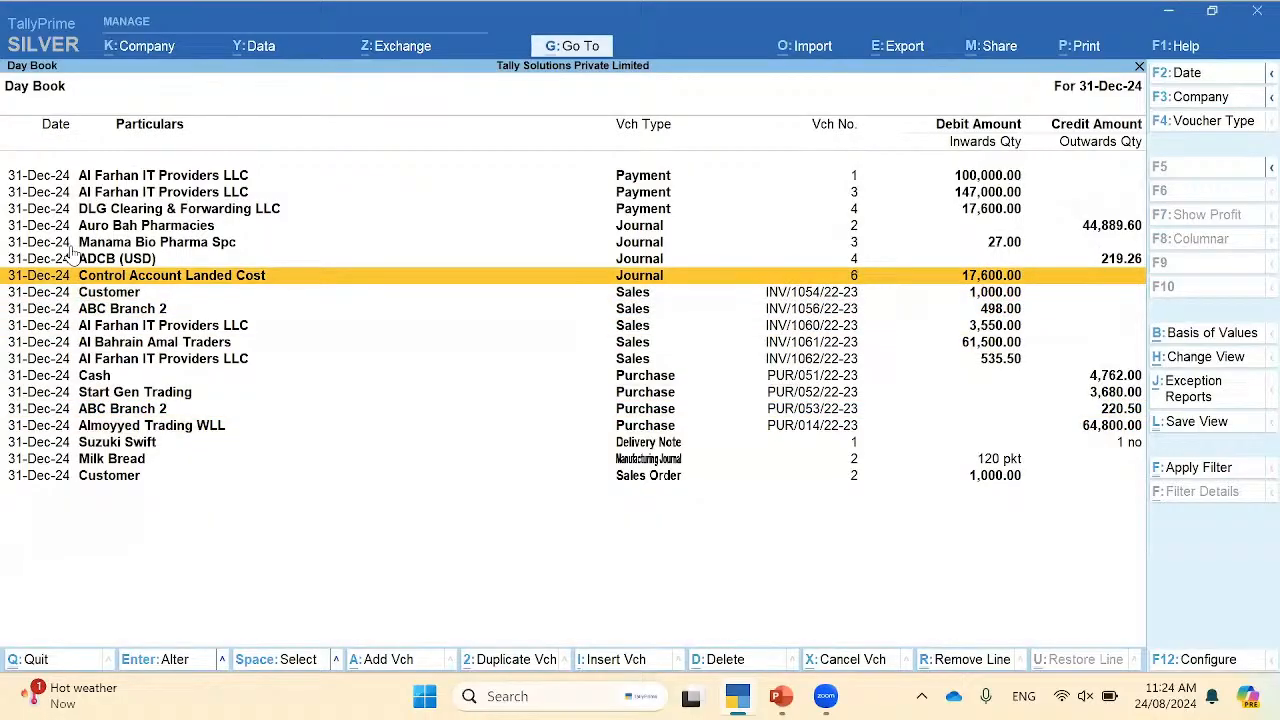
{"action": "key", "text": "Return"}
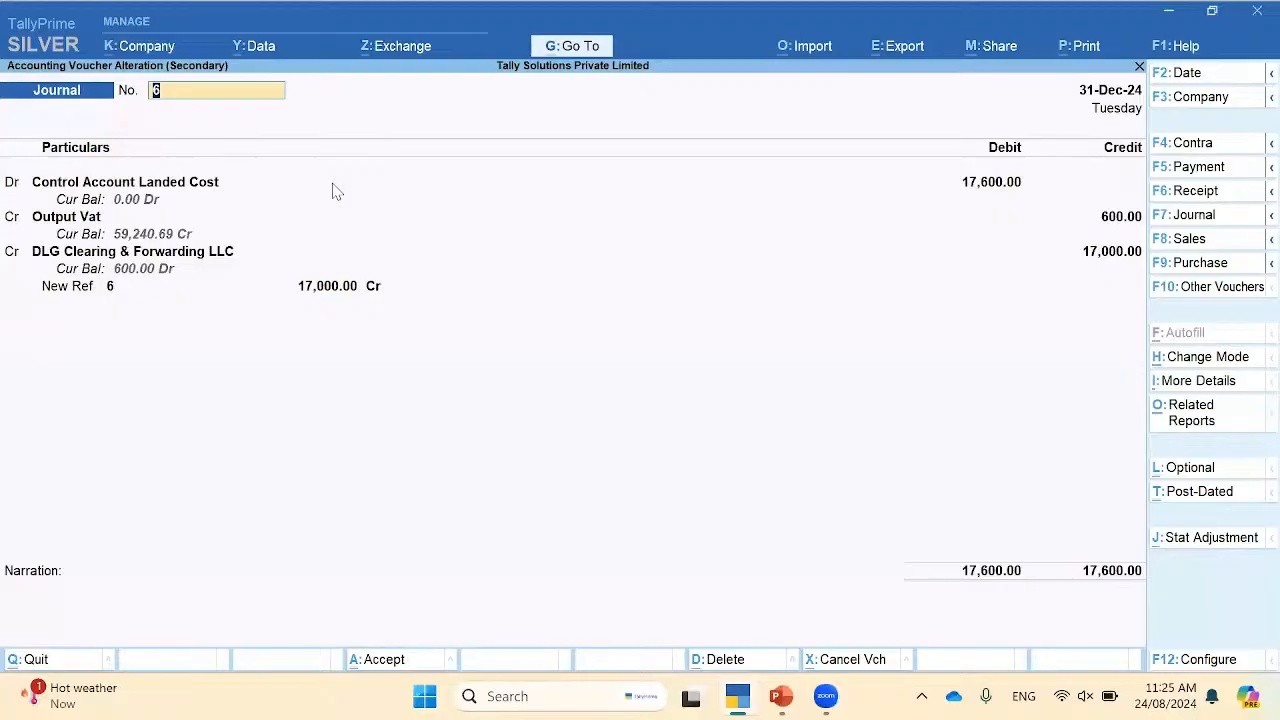
{"action": "key", "text": "Escape"}
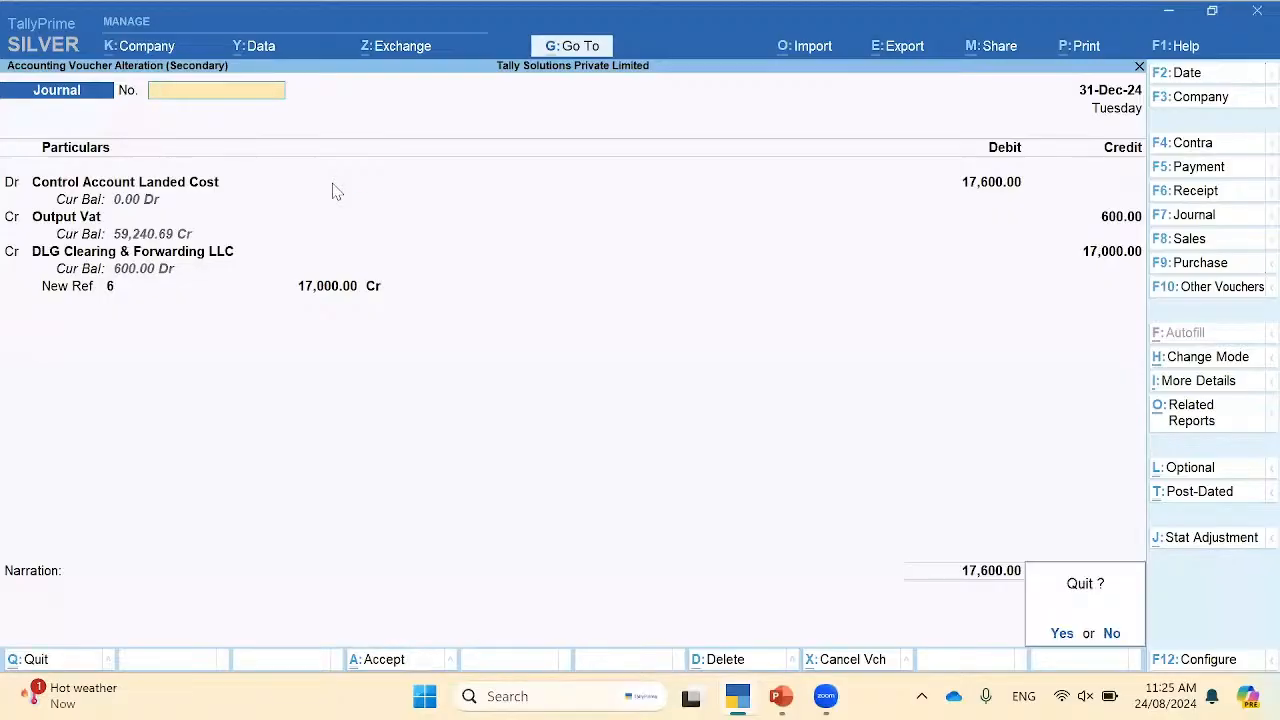
{"action": "key", "text": "y"}
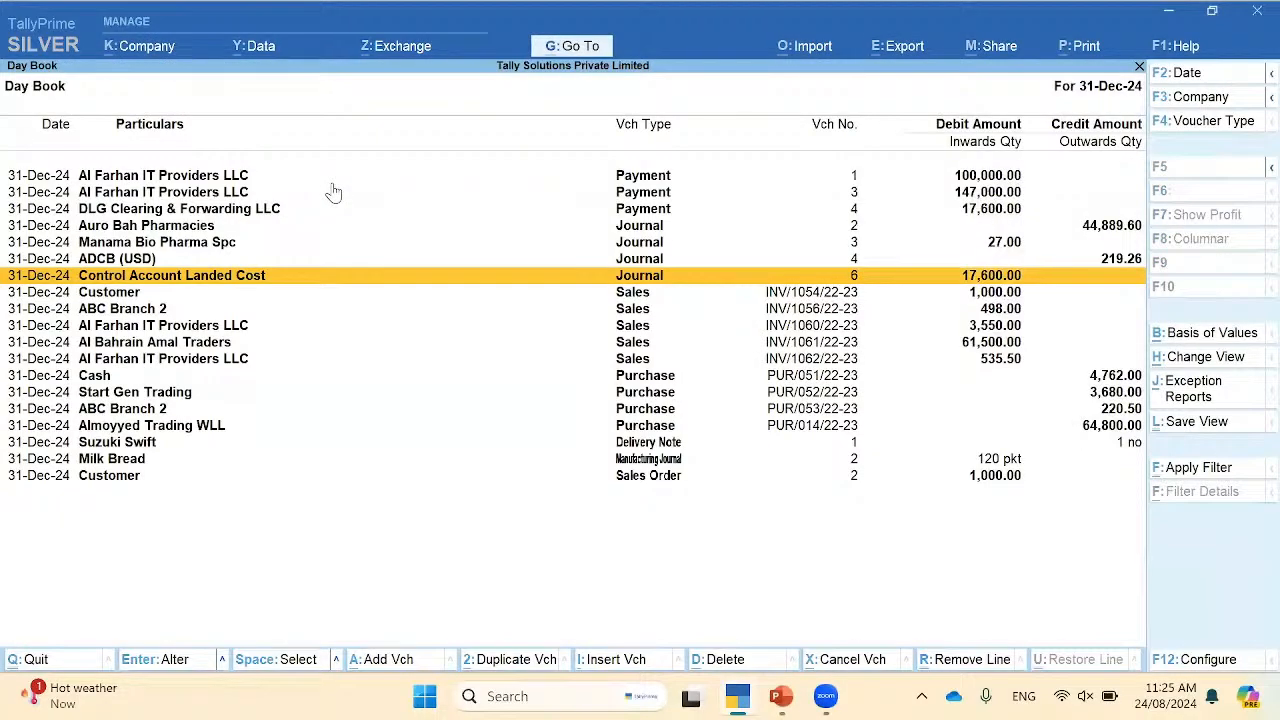
Step: Open the DLG Clearing & Forwarding LLC payment voucher 4, examine its bill reference, and quit it
{"action": "key", "text": "Up"}
{"action": "key", "text": "Up"}
{"action": "key", "text": "Up"}
{"action": "key", "text": "Up"}
{"action": "key", "text": "Return"}
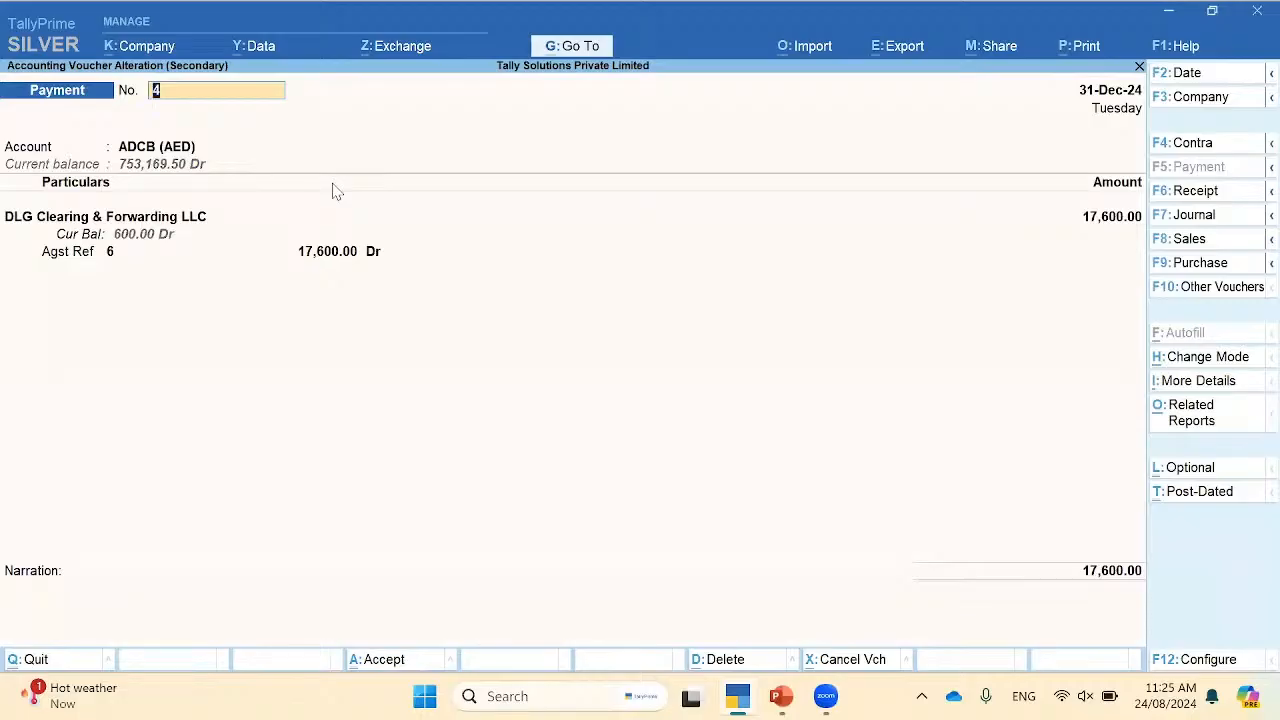
{"action": "key", "text": "Escape"}
{"action": "key", "text": "Return"}
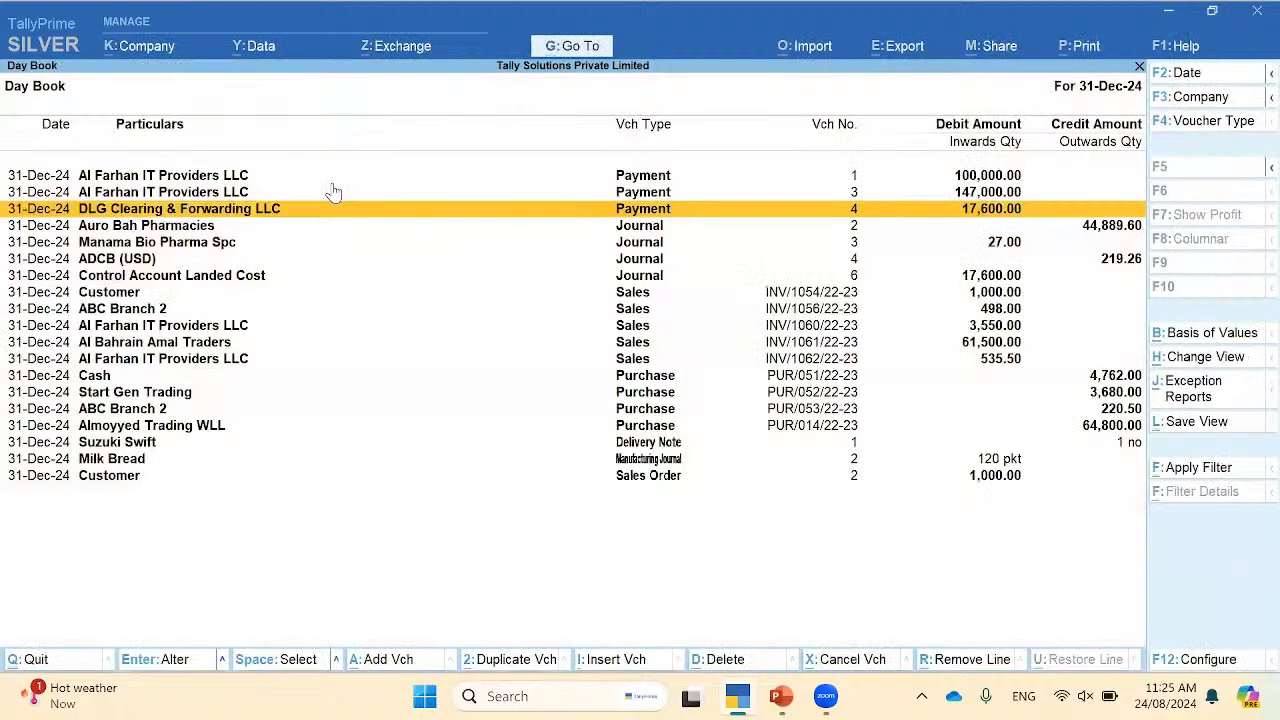
Step: Leave the Day Book and start a new purchase voucher, leaving the supplier invoice number and date blank
{"action": "key", "text": "Escape"}
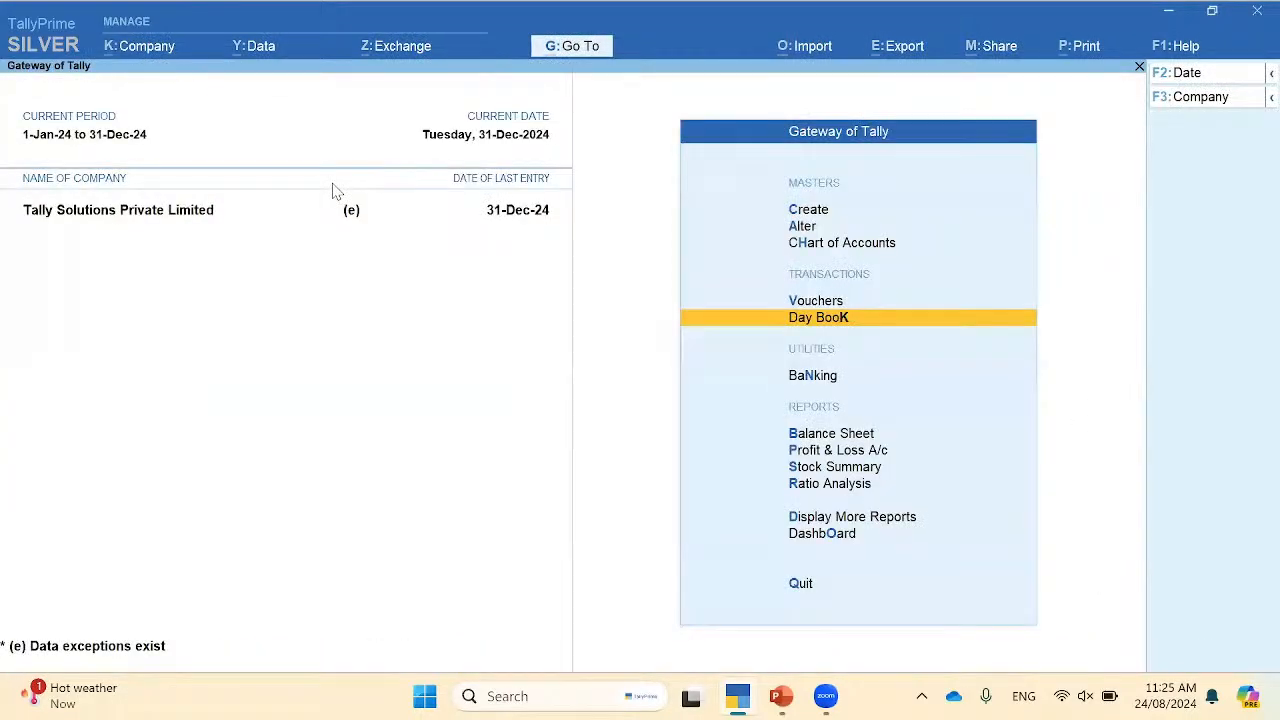
{"action": "key", "text": "Up"}
{"action": "key", "text": "Return"}
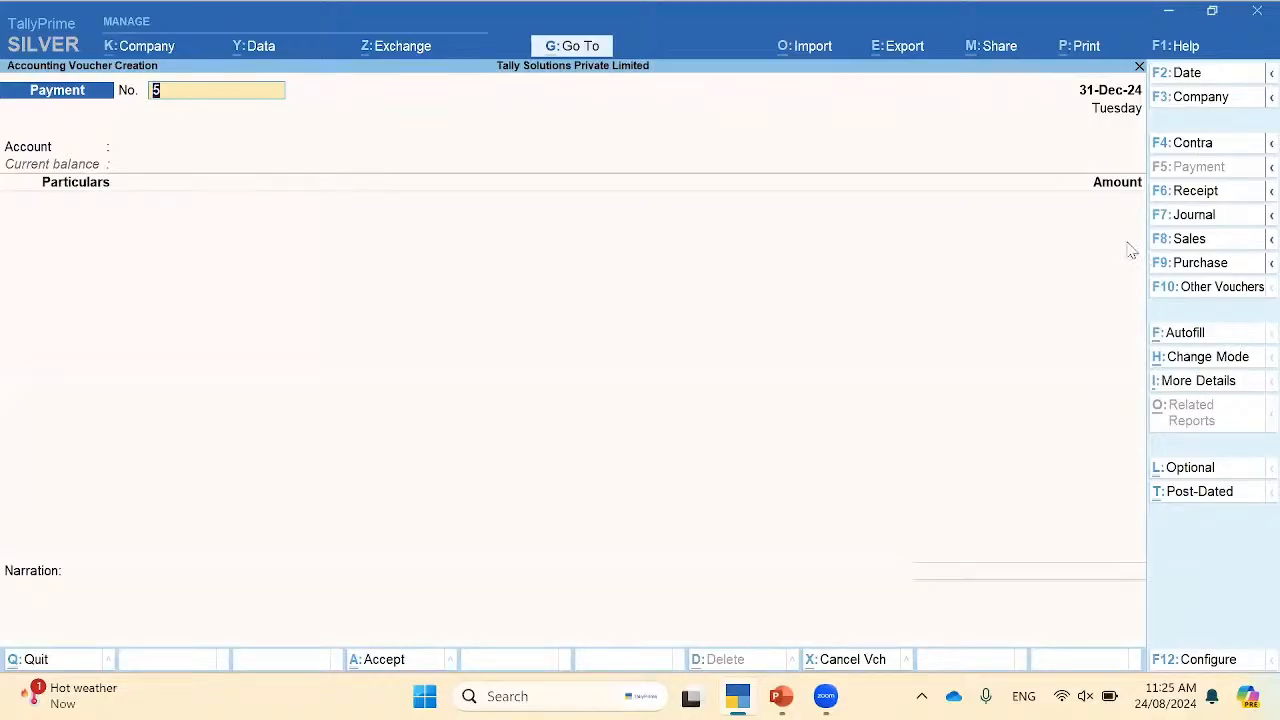
{"action": "left_click", "coordinate": [1200, 262]}
{"action": "key", "text": "Return"}
{"action": "key", "text": "Return"}
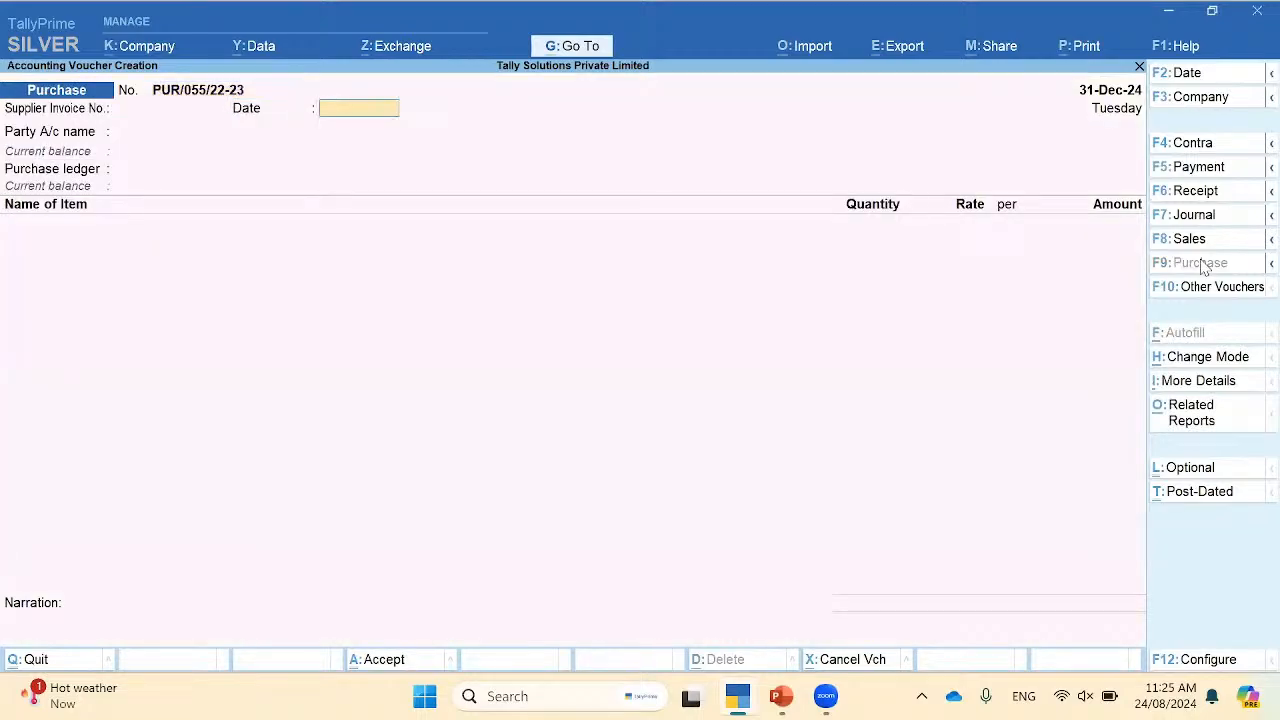
{"action": "key", "text": "Return"}
Step: View the Auro Bah Pharmacies ledger from the party account list and return to the purchase voucher
{"action": "key", "text": "Down"}
{"action": "key", "text": "Down"}
{"action": "key", "text": "Down"}
{"action": "key", "text": "Down"}
{"action": "key", "text": "Down"}
{"action": "key", "text": "Down"}
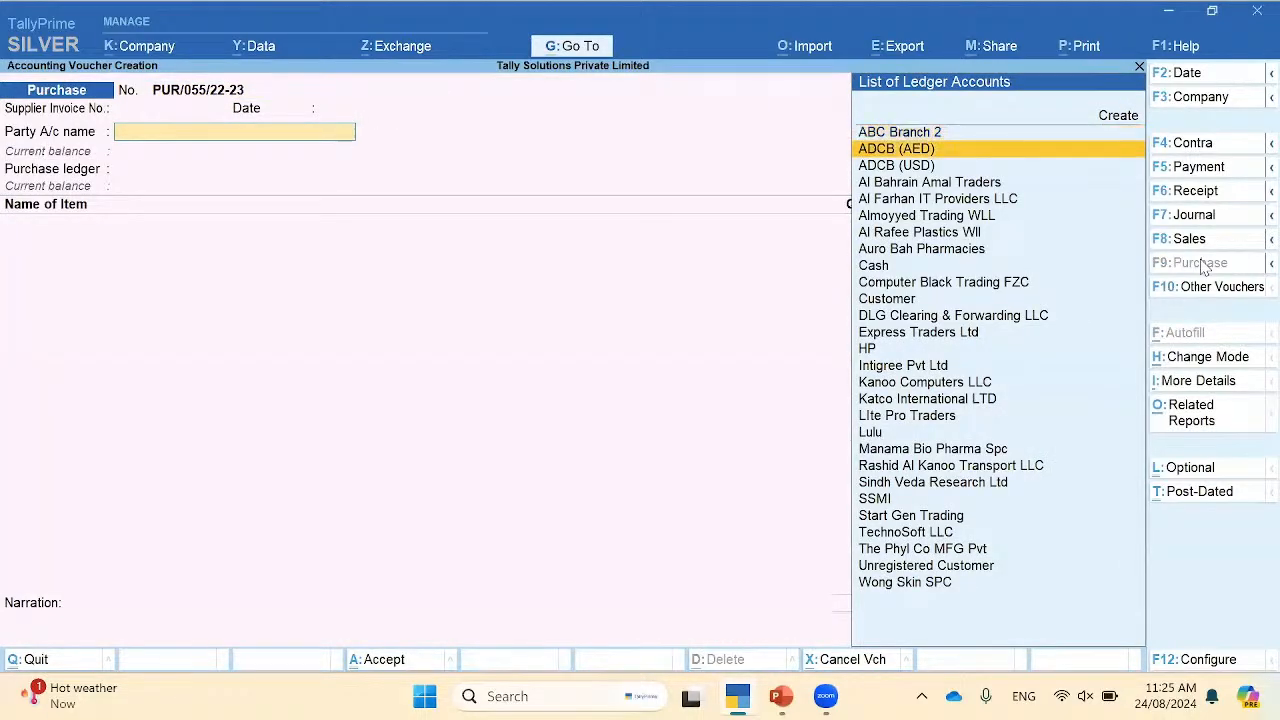
{"action": "key", "text": "Down"}
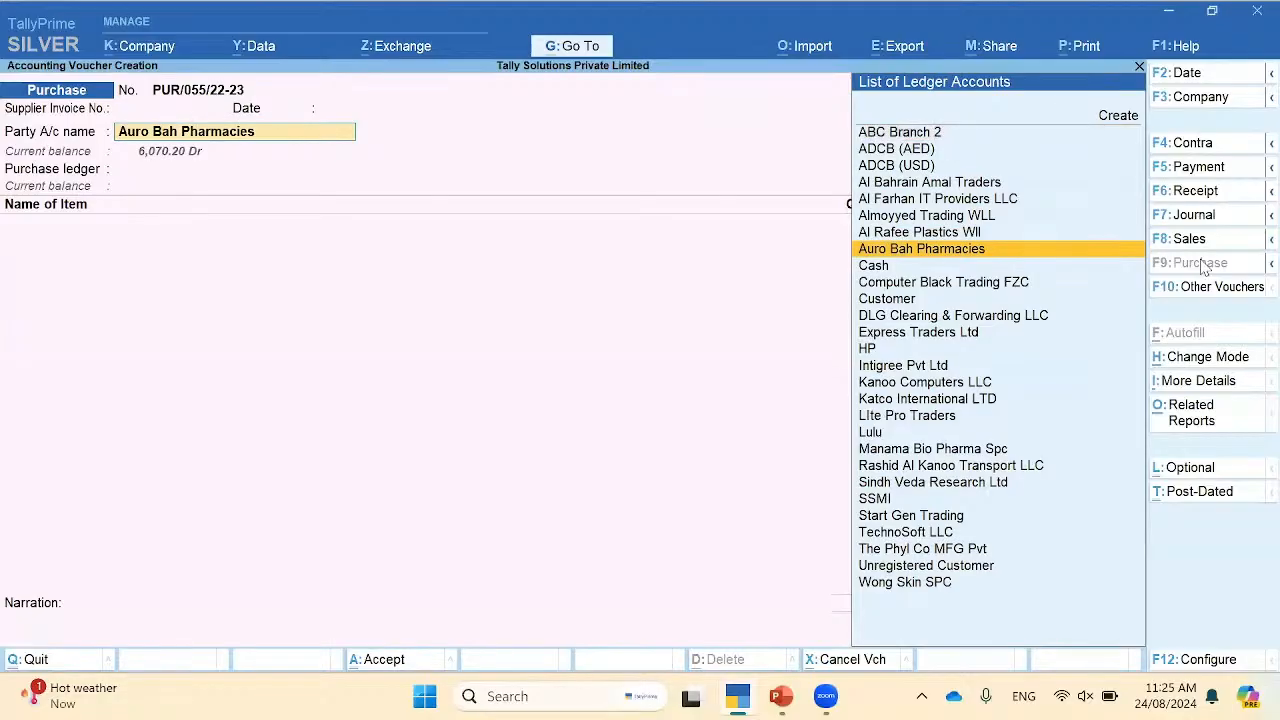
{"action": "key", "text": "ctrl+Return"}
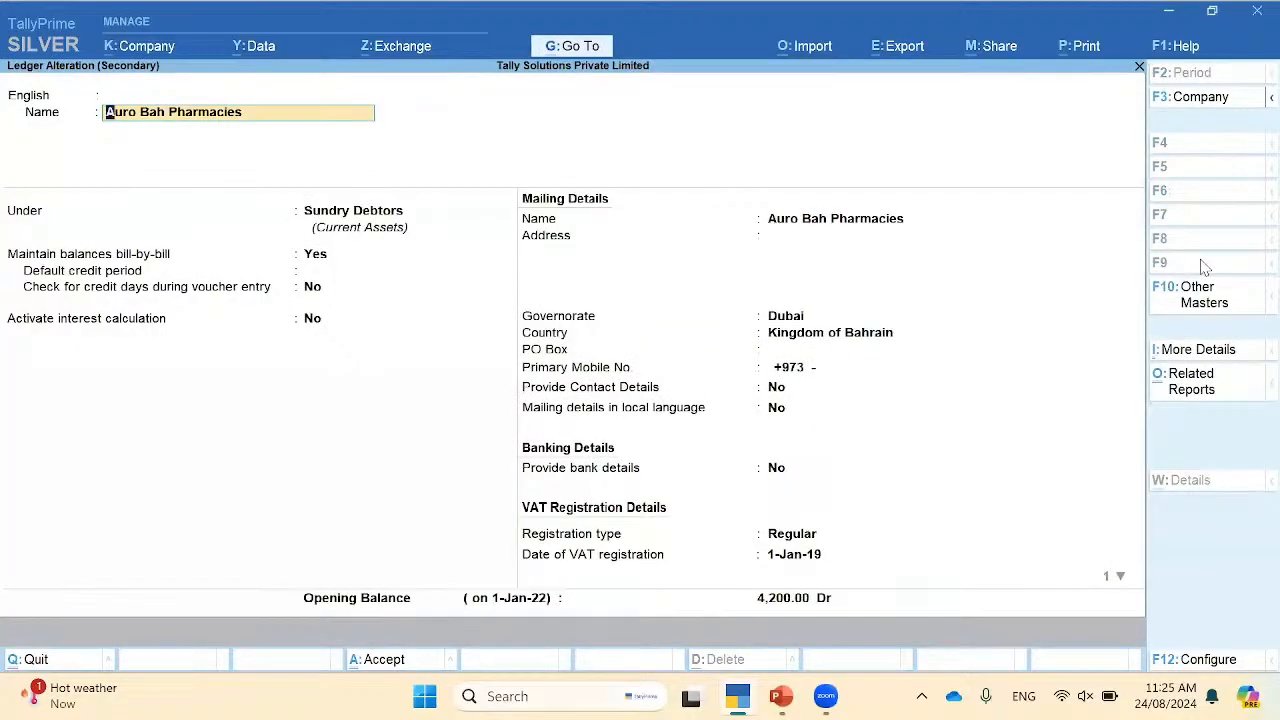
{"action": "key", "text": "Escape"}
Step: Create a party ledger named Gulf Traders KSA without an alias and place it under Sundry Creditors
{"action": "key", "text": "alt+c"}
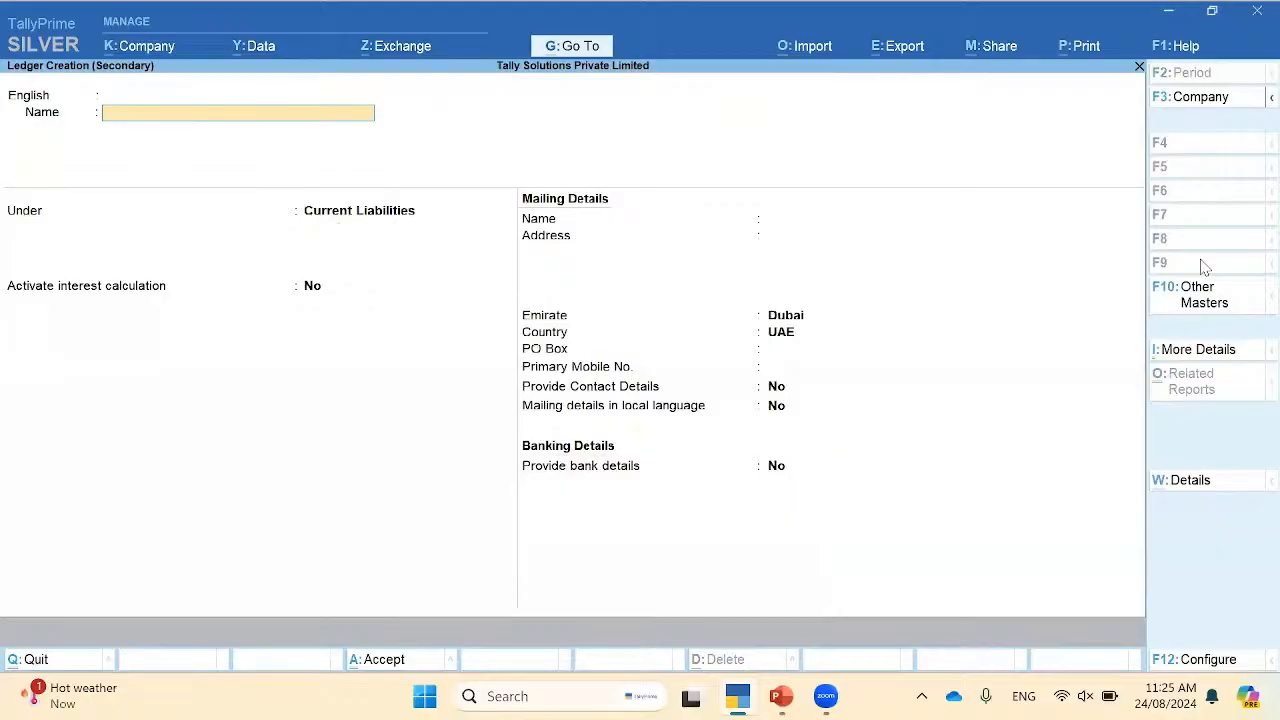
{"action": "type", "text": "S"}
{"action": "key", "text": "BackSpace"}
{"action": "type", "text": "Gulf Traders KSA"}
{"action": "key", "text": "Return"}
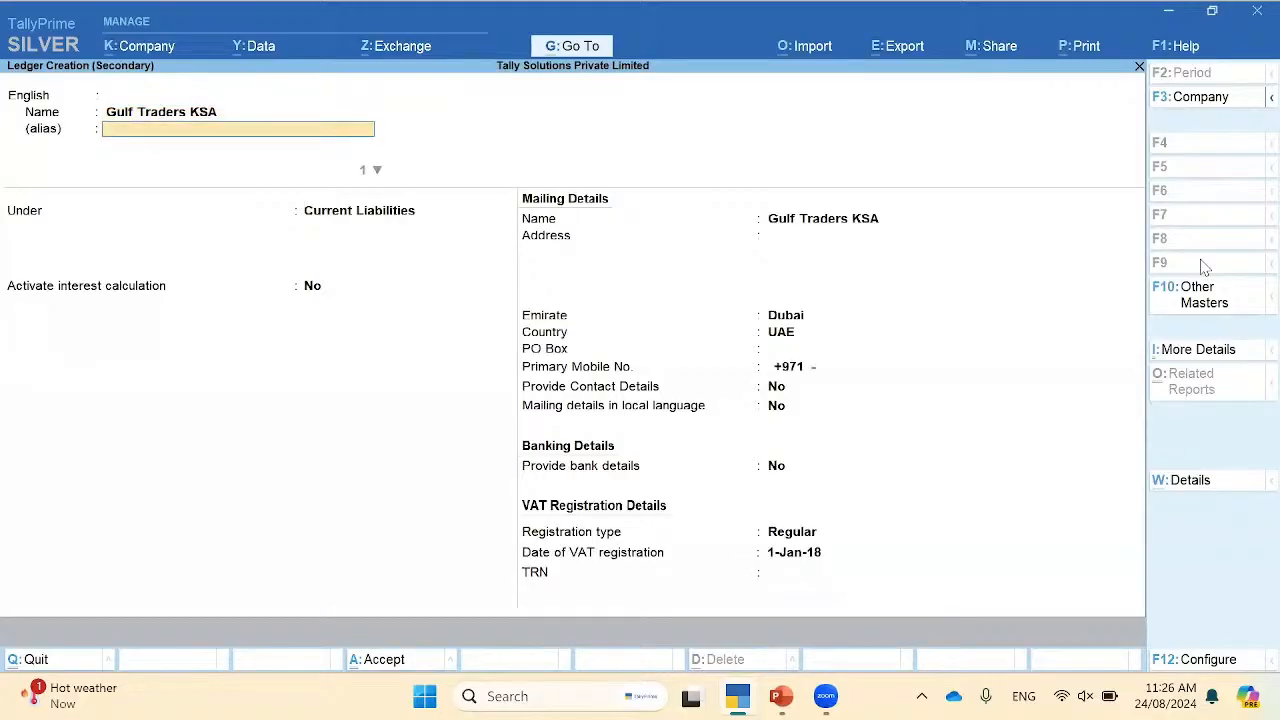
{"action": "key", "text": "Return"}
{"action": "type", "text": "Cr"}
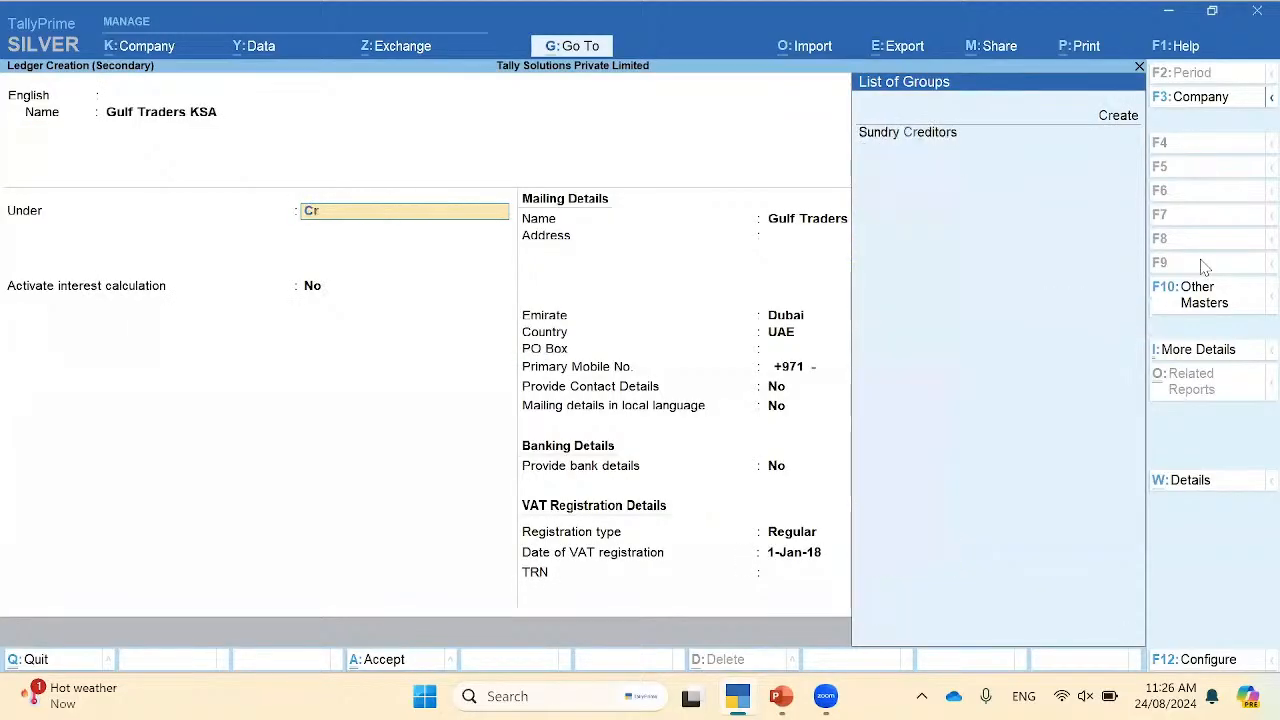
{"action": "key", "text": "Return"}
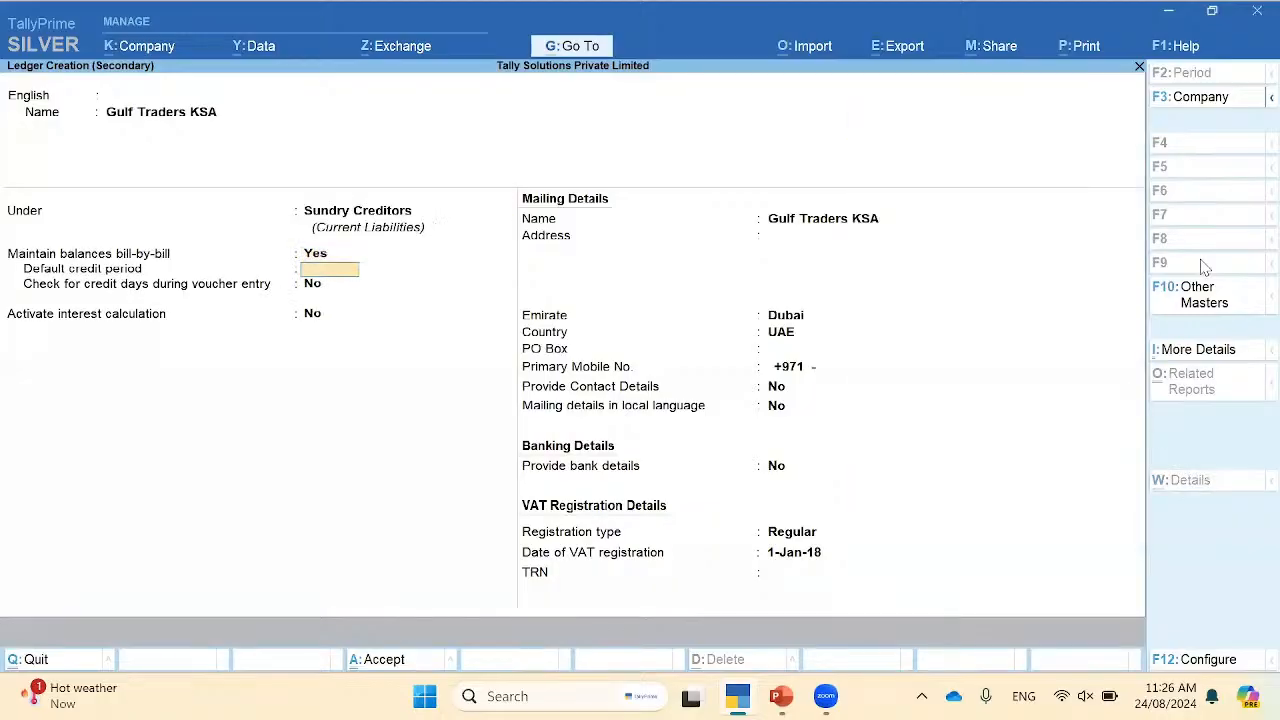
Step: Keep the ledger's default credit period, interest and address settings, and proceed to the country in its mailing details
{"action": "key", "text": "Return"}
{"action": "key", "text": "Return"}
{"action": "key", "text": "Return"}
{"action": "key", "text": "Return"}
{"action": "key", "text": "Return"}
{"action": "key", "text": "BackSpace"}
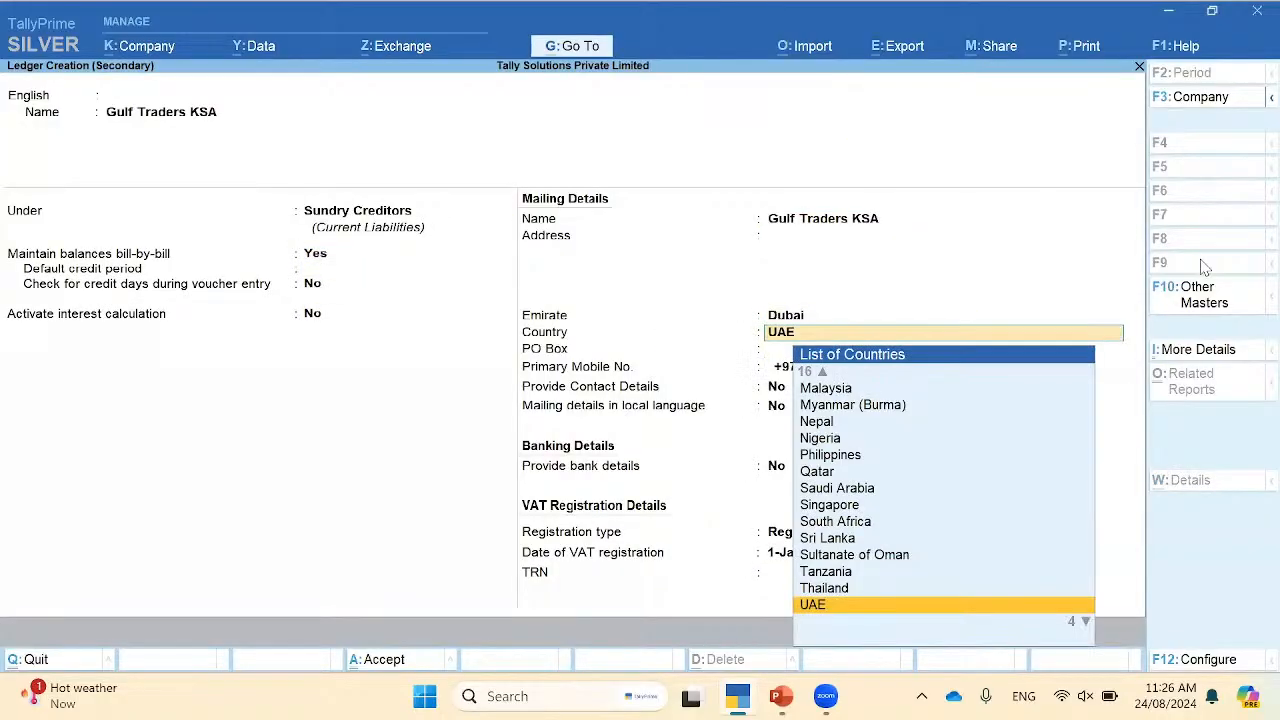
{"action": "type", "text": "K"}
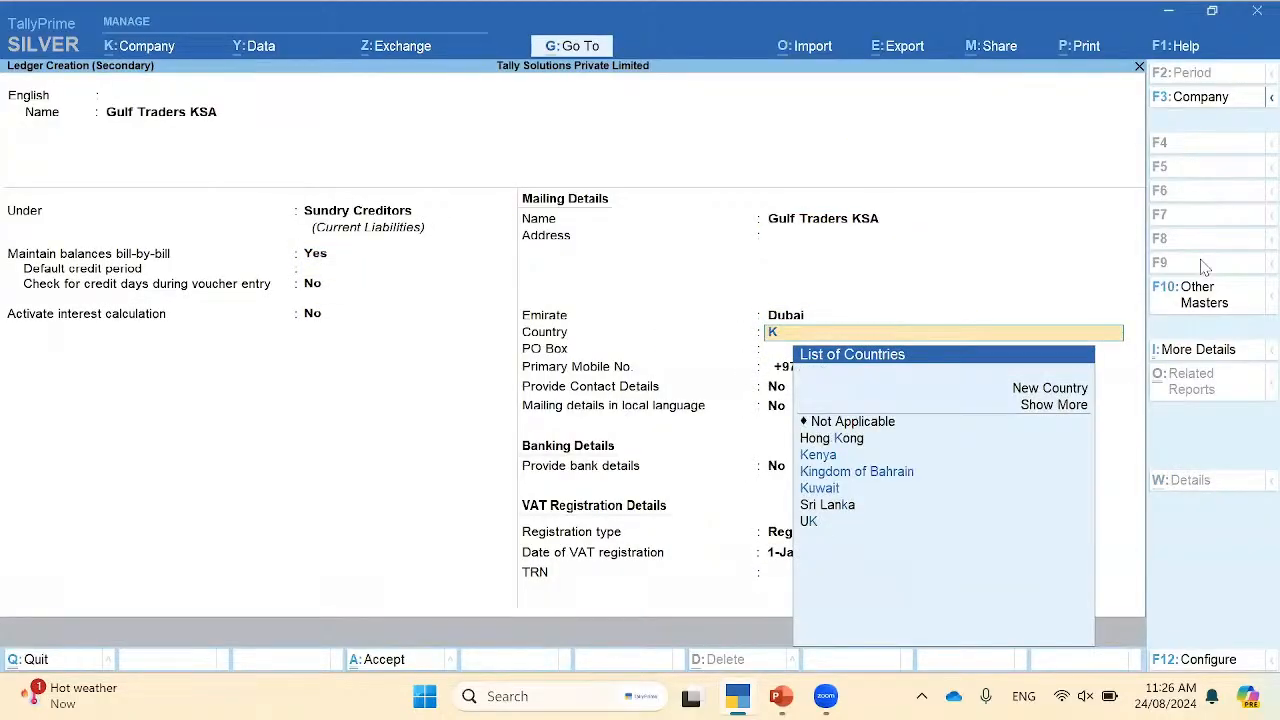
{"action": "type", "text": "ing"}
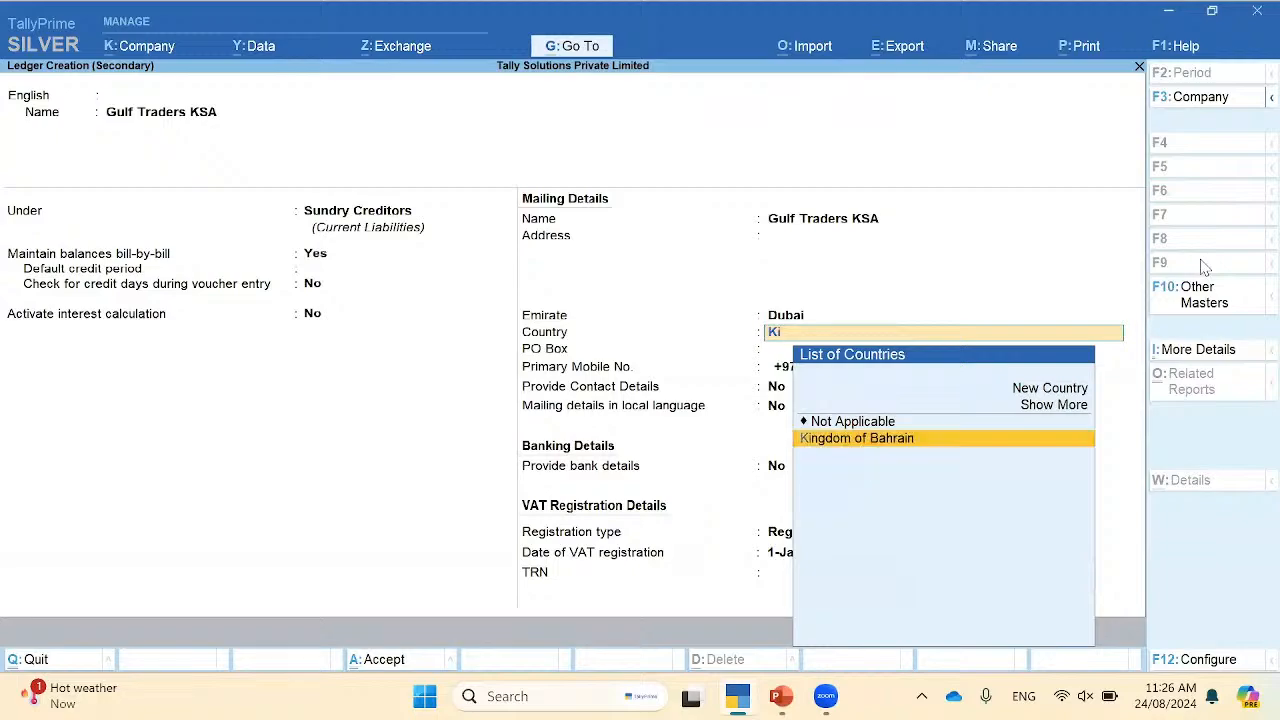
{"action": "key", "text": "BackSpace"}
{"action": "key", "text": "BackSpace"}
{"action": "key", "text": "BackSpace"}
{"action": "key", "text": "BackSpace"}
Step: Set the Gulf Traders KSA ledger's country to Saudi Arabia and its region to Riyadh, and save the ledger
{"action": "type", "text": "Sau"}
{"action": "key", "text": "Return"}
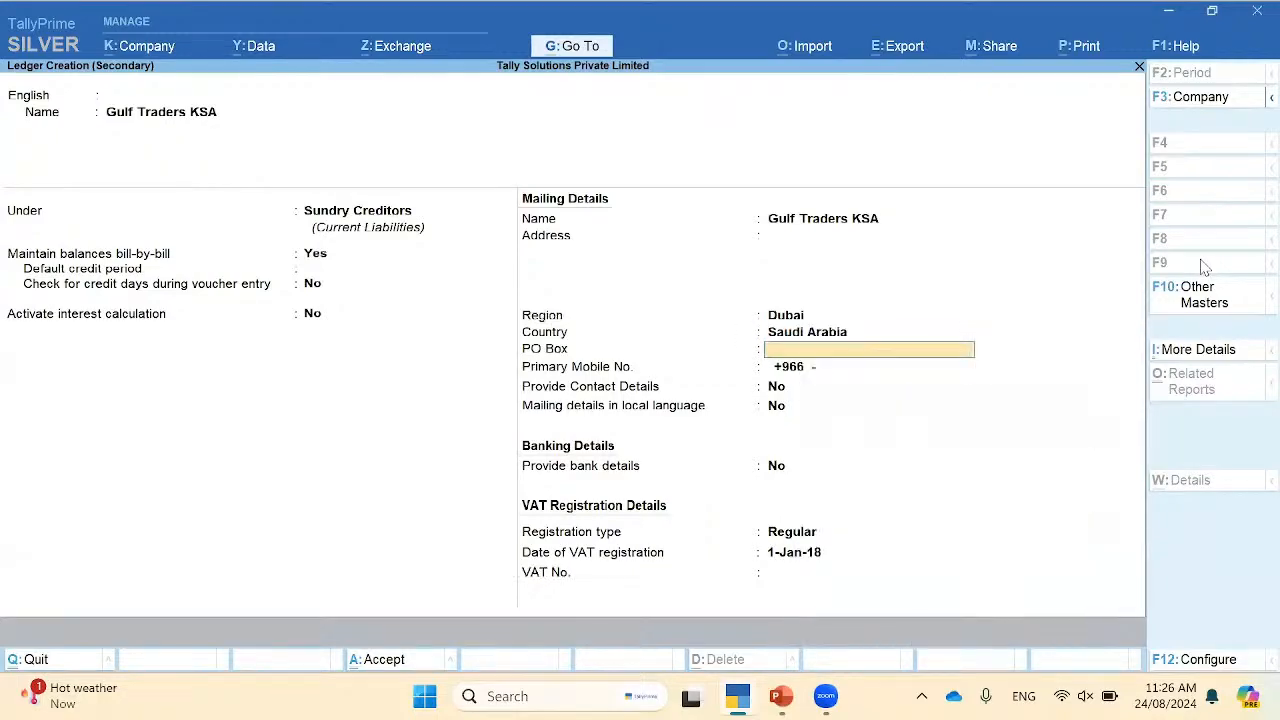
{"action": "key", "text": "BackSpace"}
{"action": "key", "text": "BackSpace"}
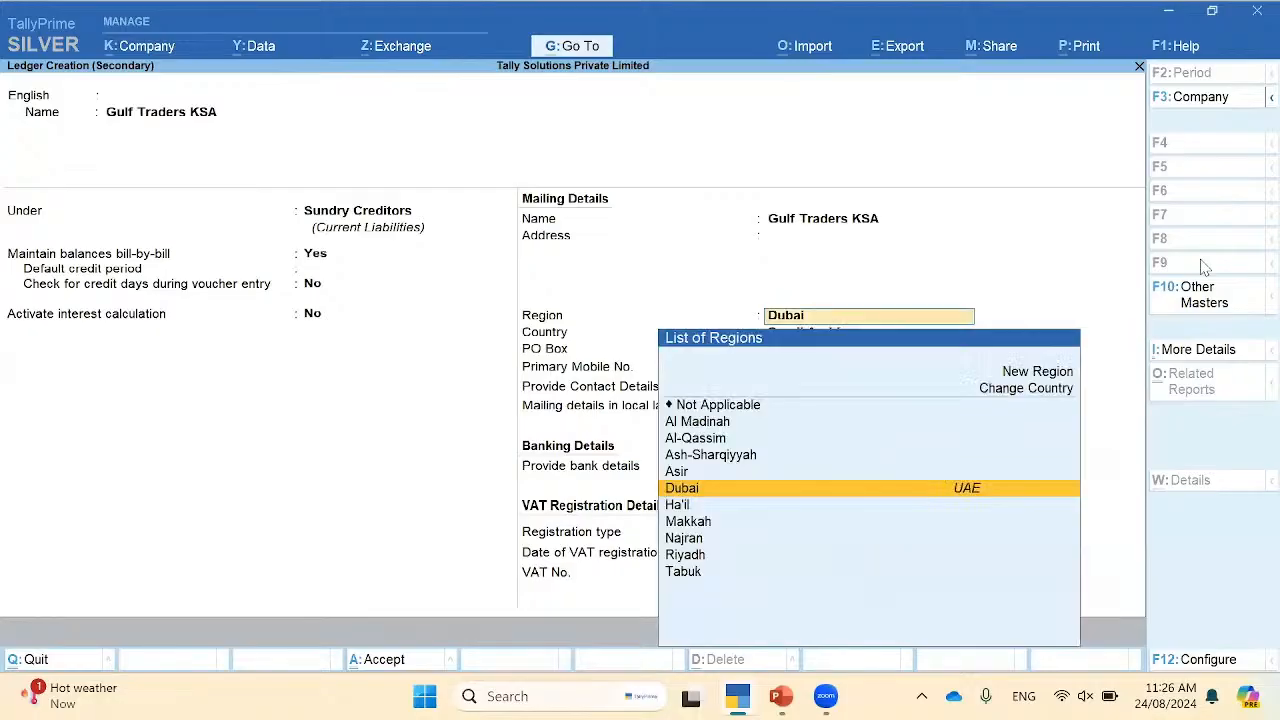
{"action": "key", "text": "Up"}
{"action": "key", "text": "Up"}
{"action": "key", "text": "Down"}
{"action": "key", "text": "Down"}
{"action": "key", "text": "Down"}
{"action": "key", "text": "Down"}
{"action": "key", "text": "Down"}
{"action": "key", "text": "Down"}
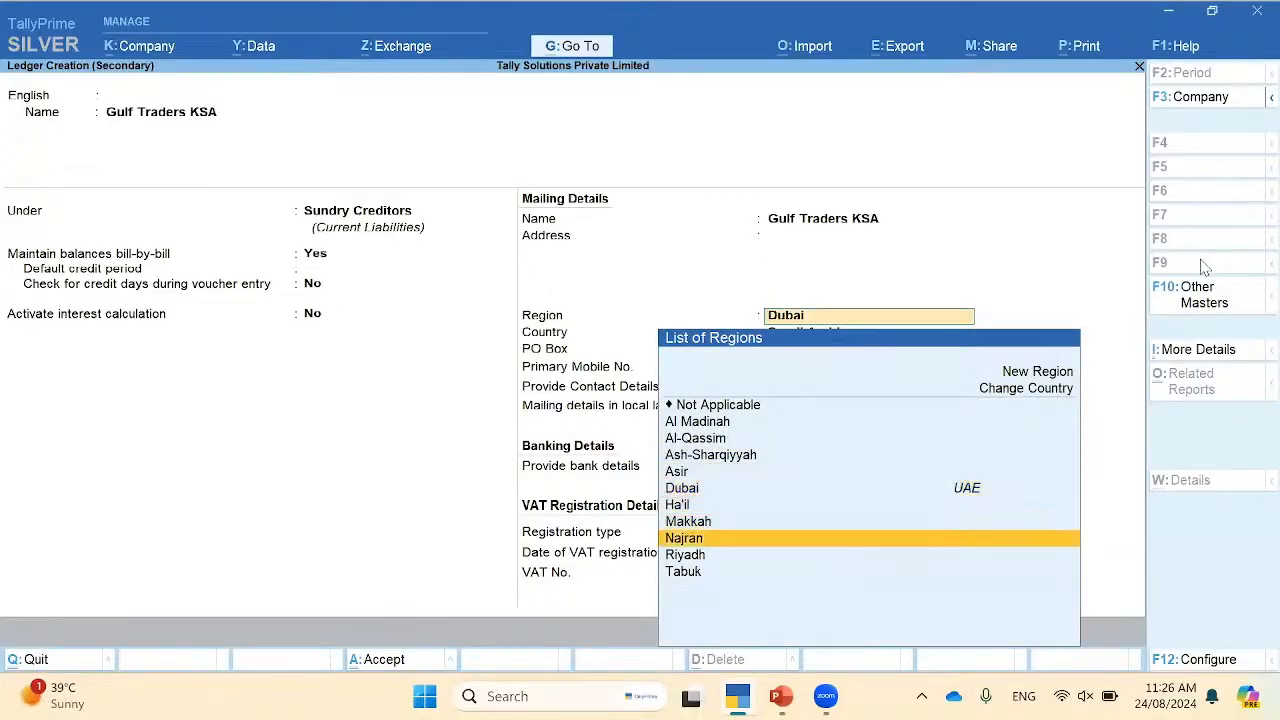
{"action": "key", "text": "Return"}
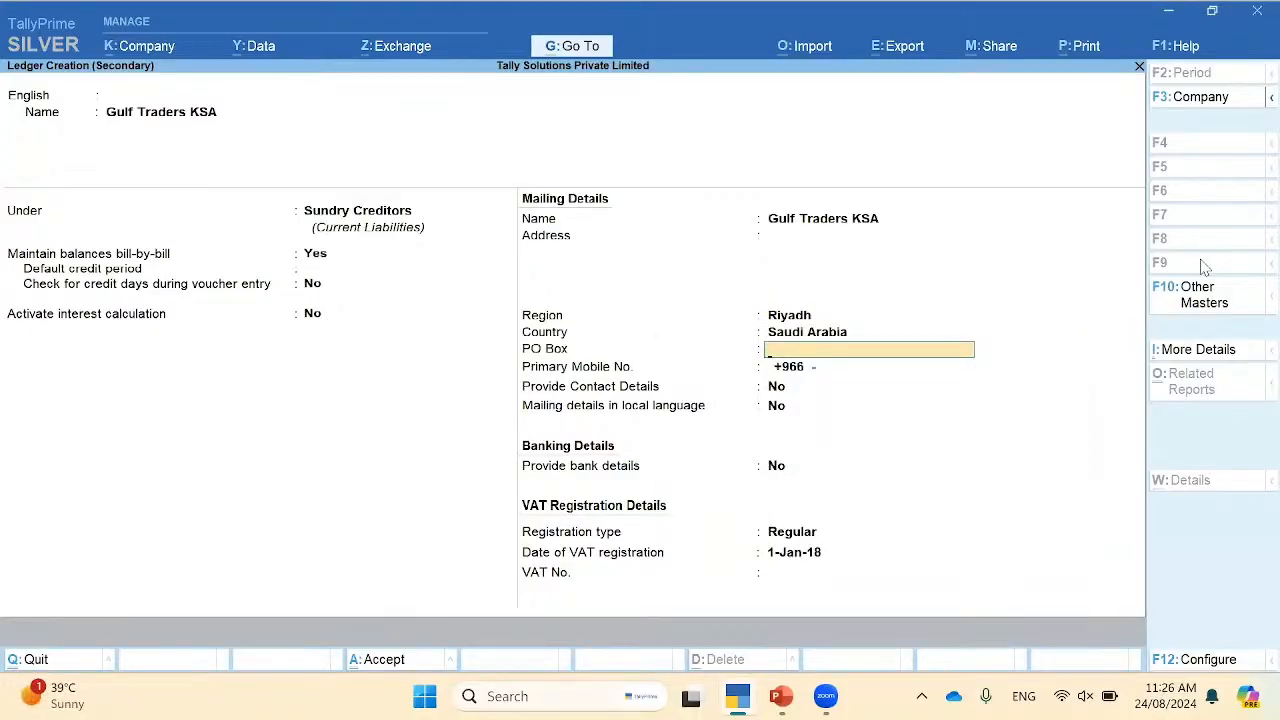
{"action": "key", "text": "ctrl"}
{"action": "key", "text": "ctrl+a"}
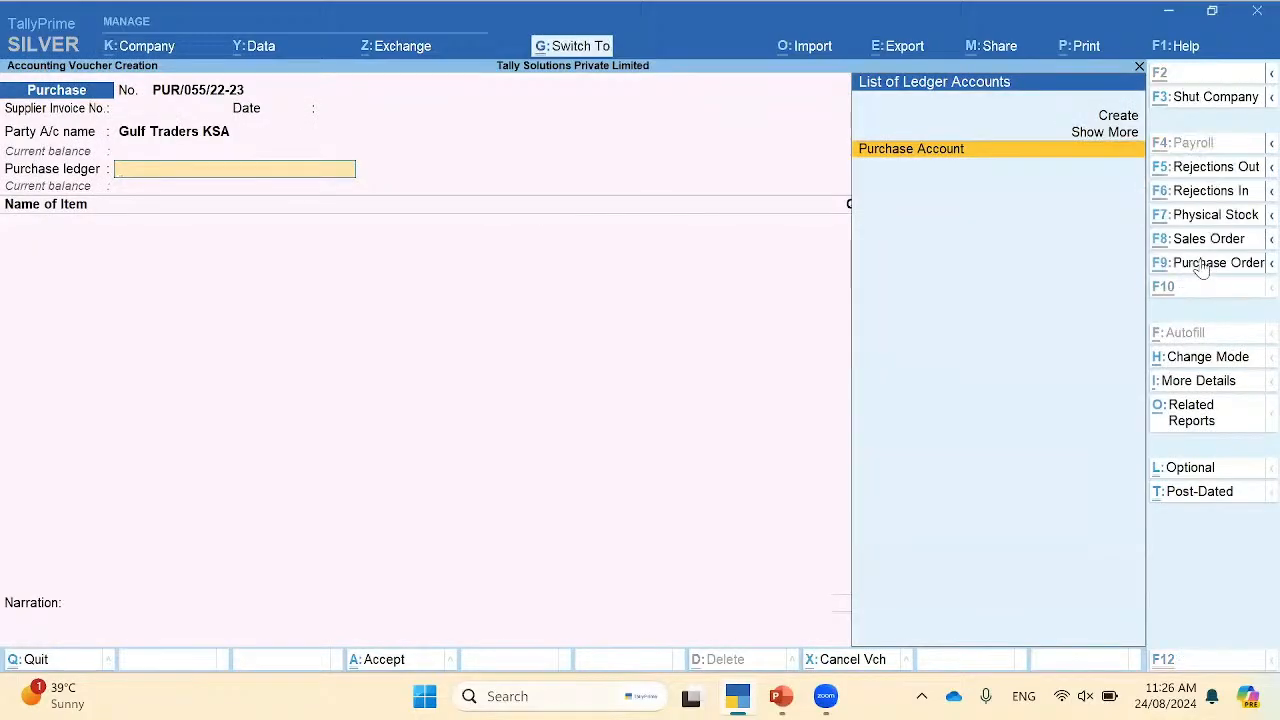
Step: Change the purchase voucher for Gulf Traders KSA to Accounting Invoice mode and proceed to its first particulars line
{"action": "key", "text": "ctrl+h"}
{"action": "key", "text": "Down"}
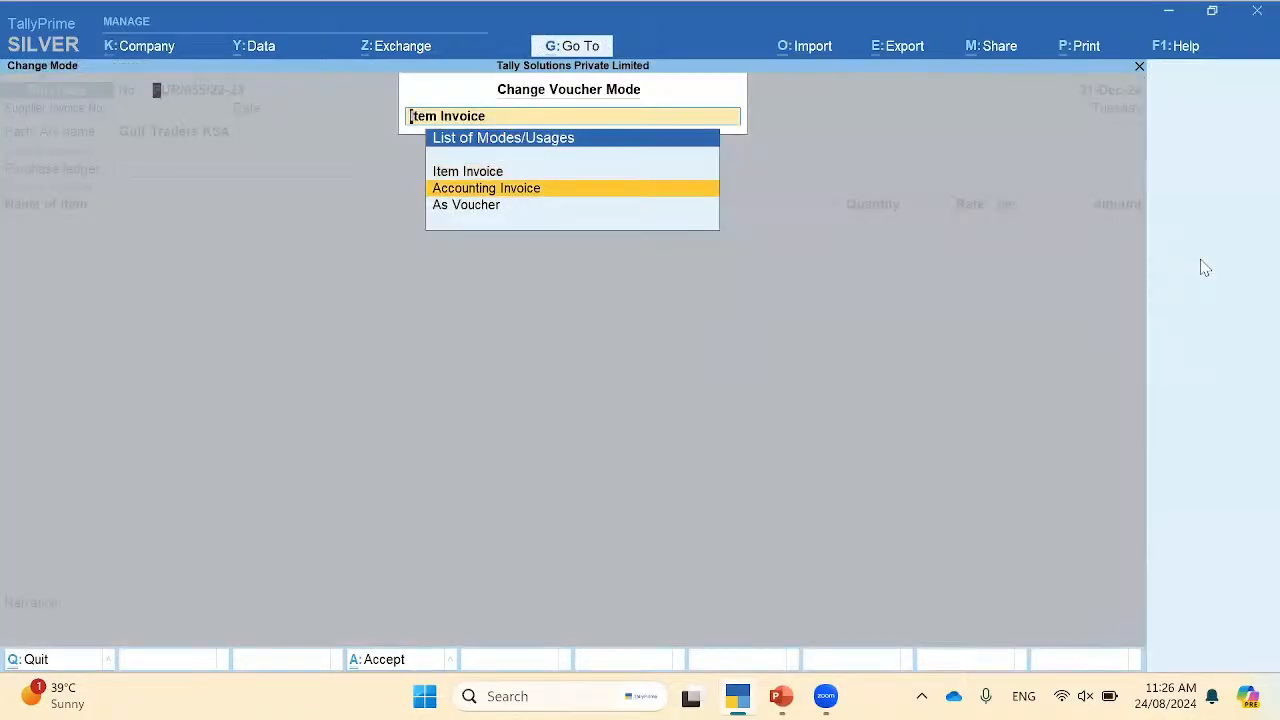
{"action": "key", "text": "Return"}
{"action": "key", "text": "Return"}
{"action": "key", "text": "Return"}
{"action": "key", "text": "Return"}
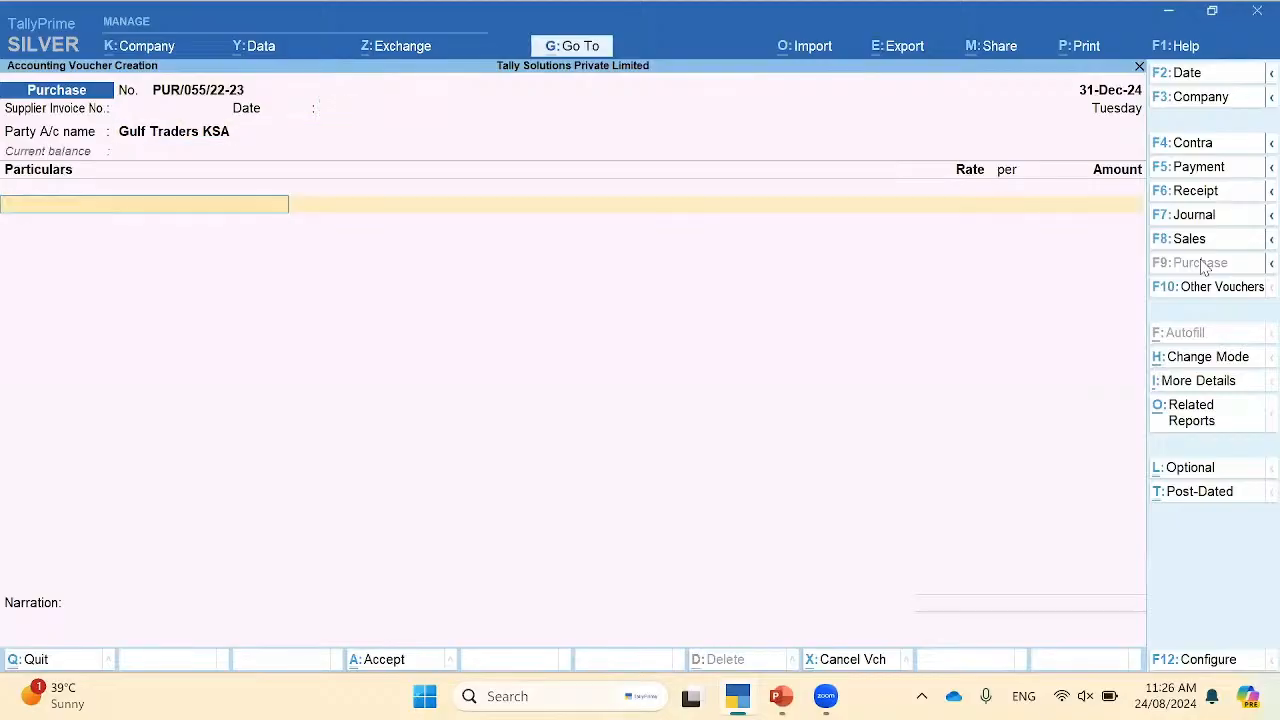
Step: Add the Consultation Service Charge ledger with an amount of 15000 and keep the default tax details
{"action": "type", "text": "Con"}
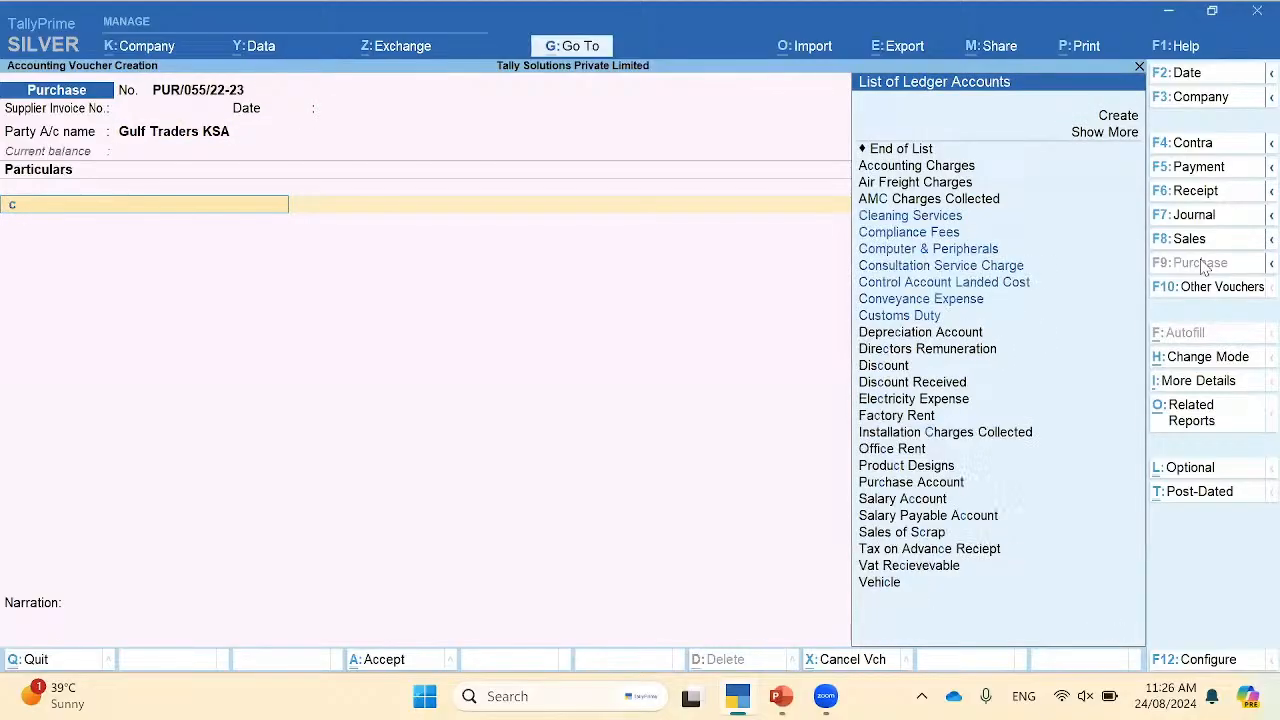
{"action": "type", "text": "s"}
{"action": "key", "text": "Return"}
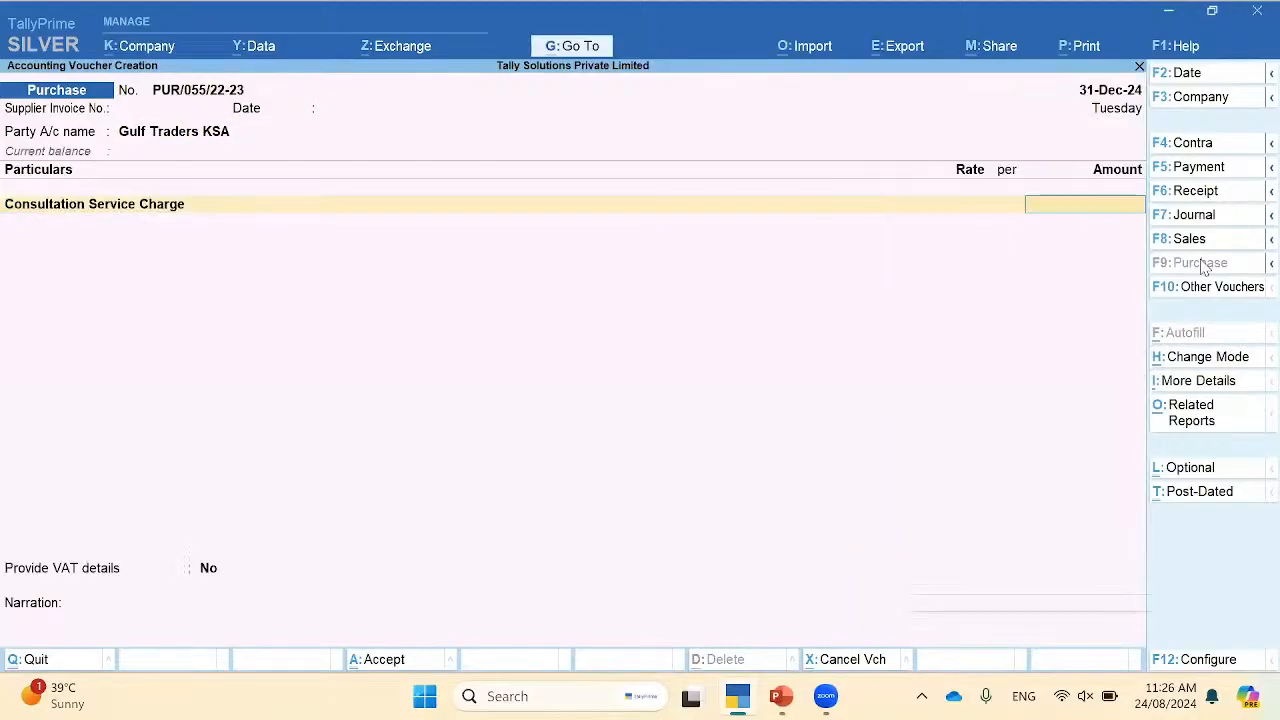
{"action": "type", "text": "15000"}
{"action": "key", "text": "Return"}
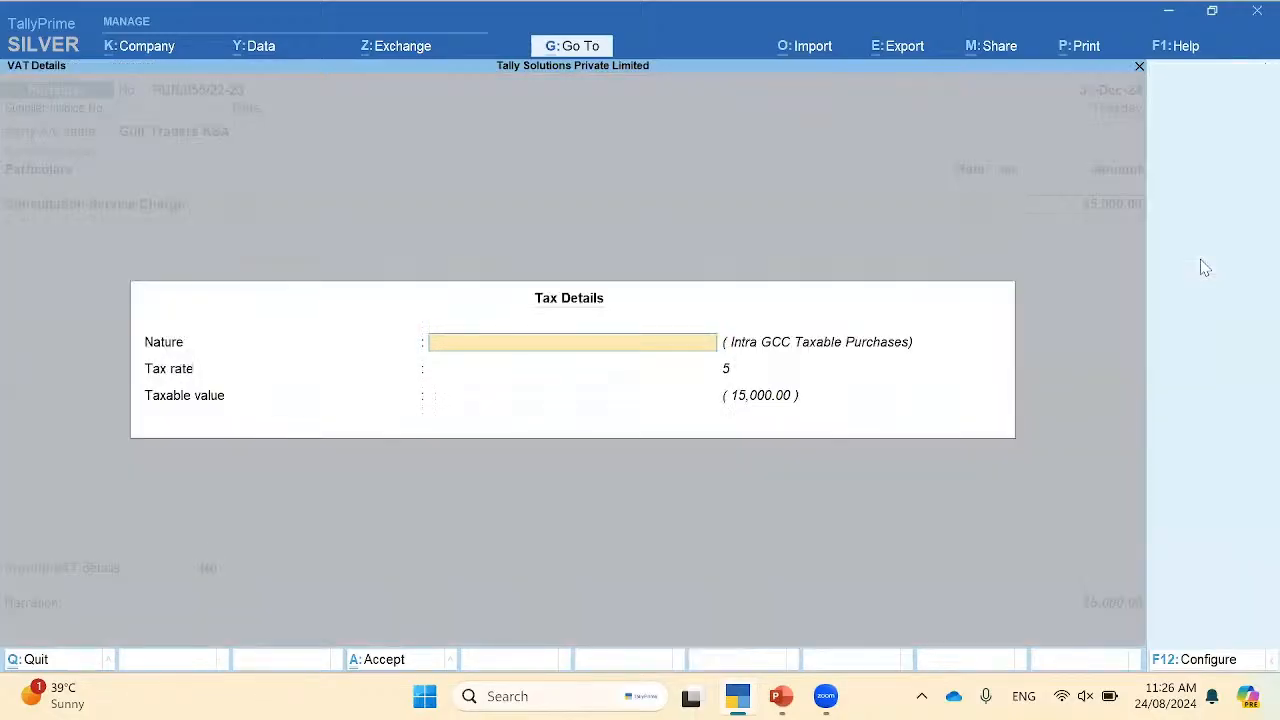
{"action": "key", "text": "Return"}
{"action": "key", "text": "Return"}
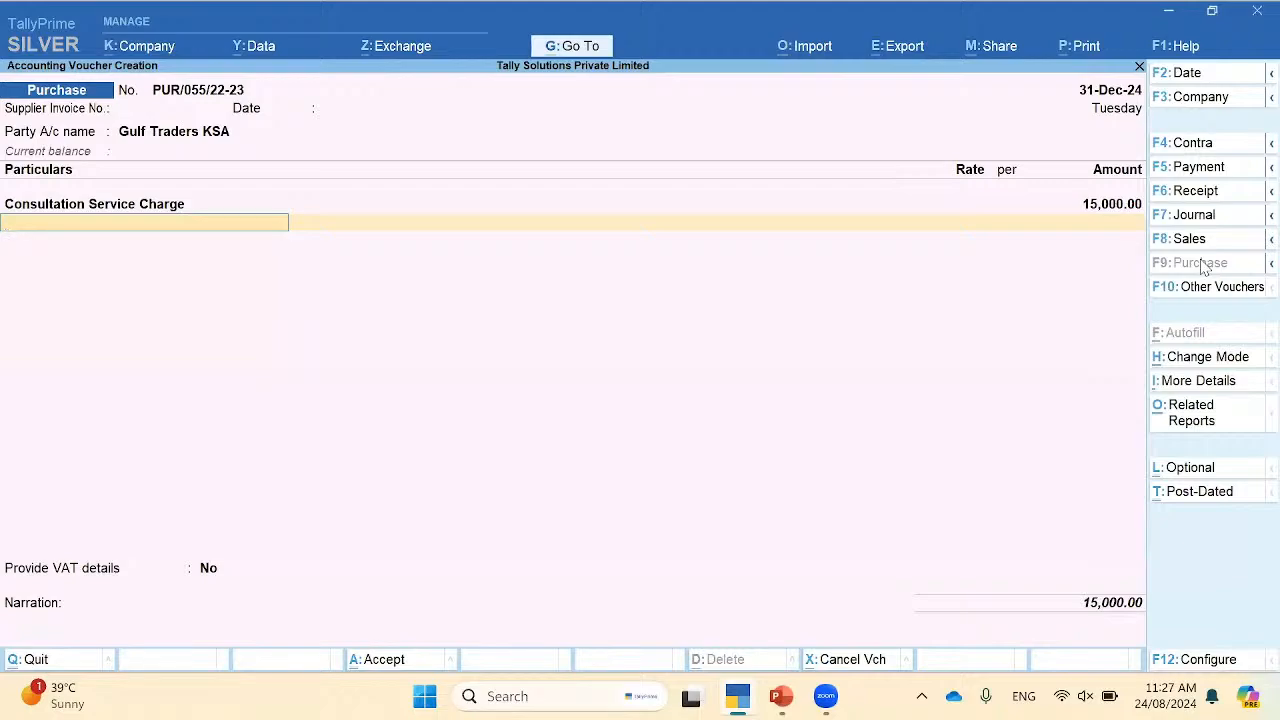
Step: Go back to the Consultation Service Charge line and review the voucher configuration without changing any option
{"action": "key", "text": "BackSpace"}
{"action": "key", "text": "BackSpace"}
{"action": "key", "text": "BackSpace"}
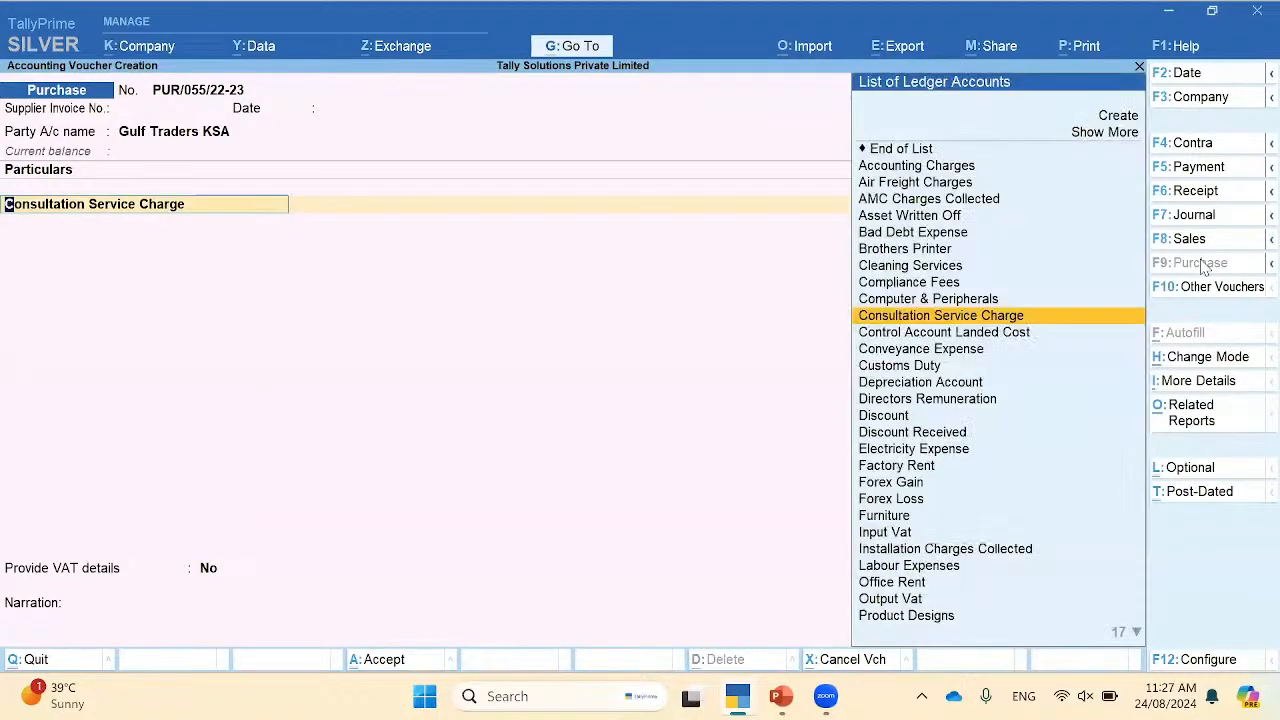
{"action": "key", "text": "Return"}
{"action": "key", "text": "F12"}
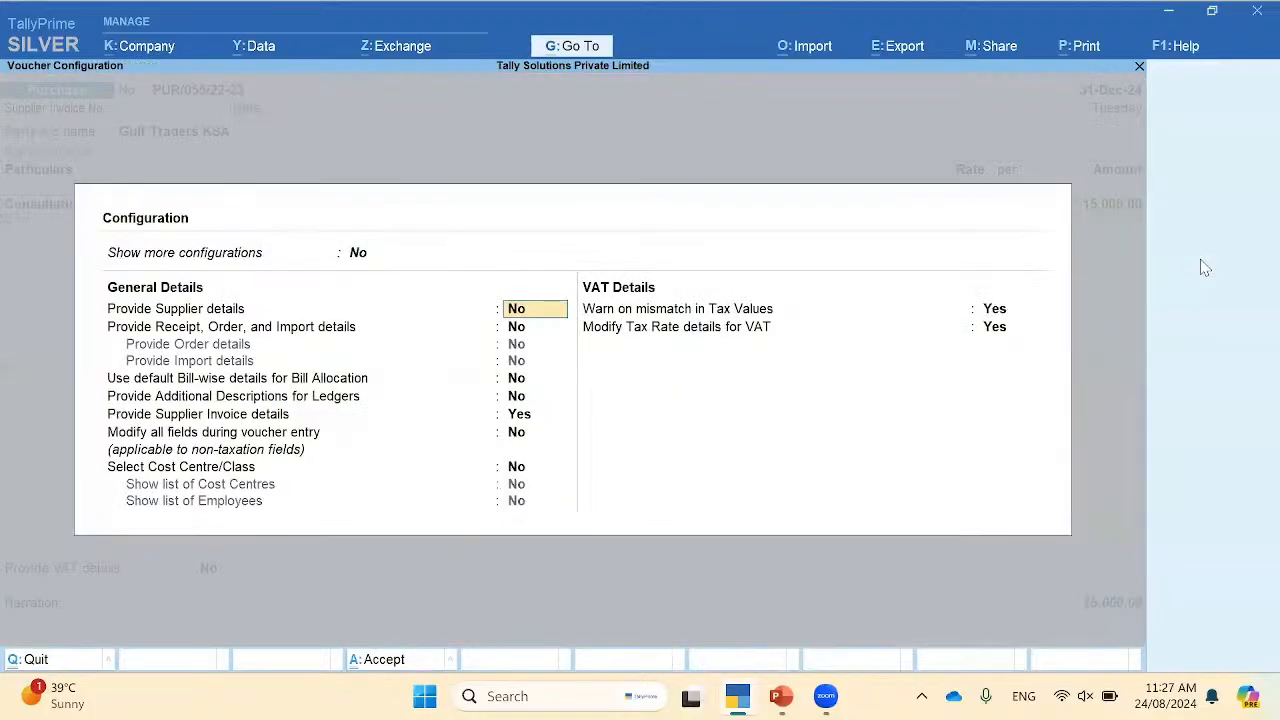
{"action": "key", "text": "Down"}
{"action": "key", "text": "Down"}
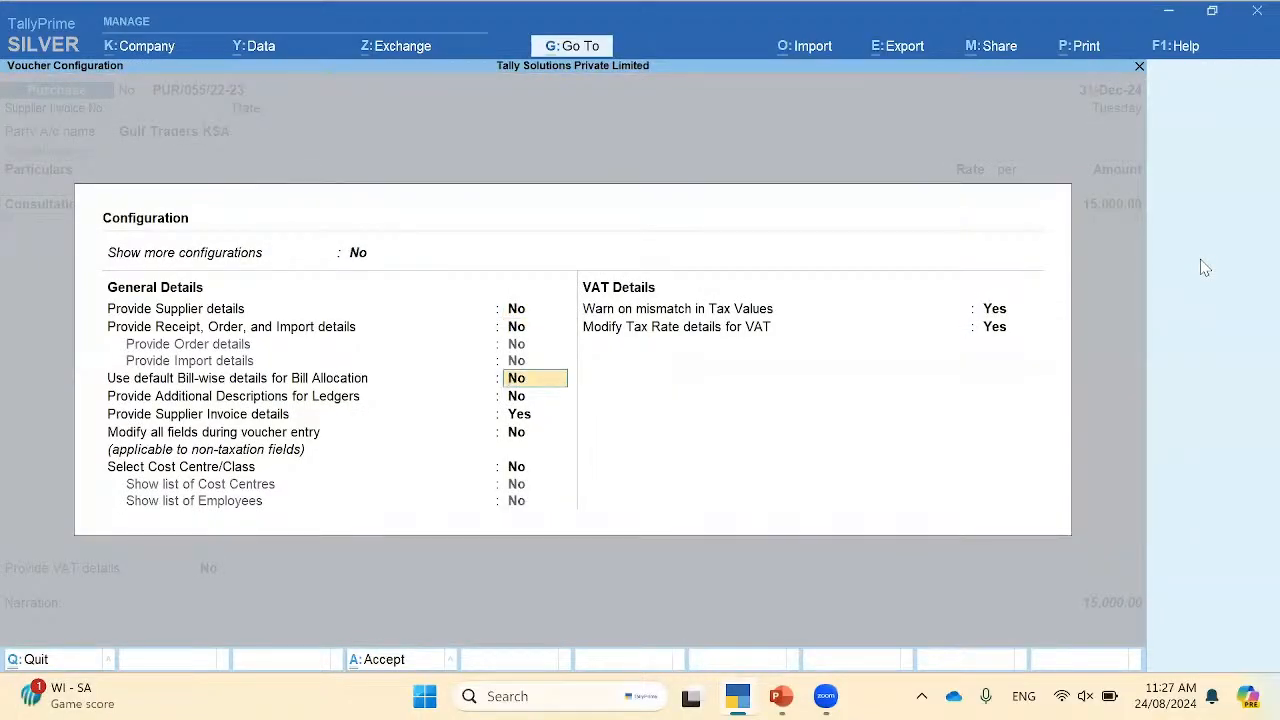
{"action": "key", "text": "ctrl+a"}
{"action": "key", "text": "Return"}
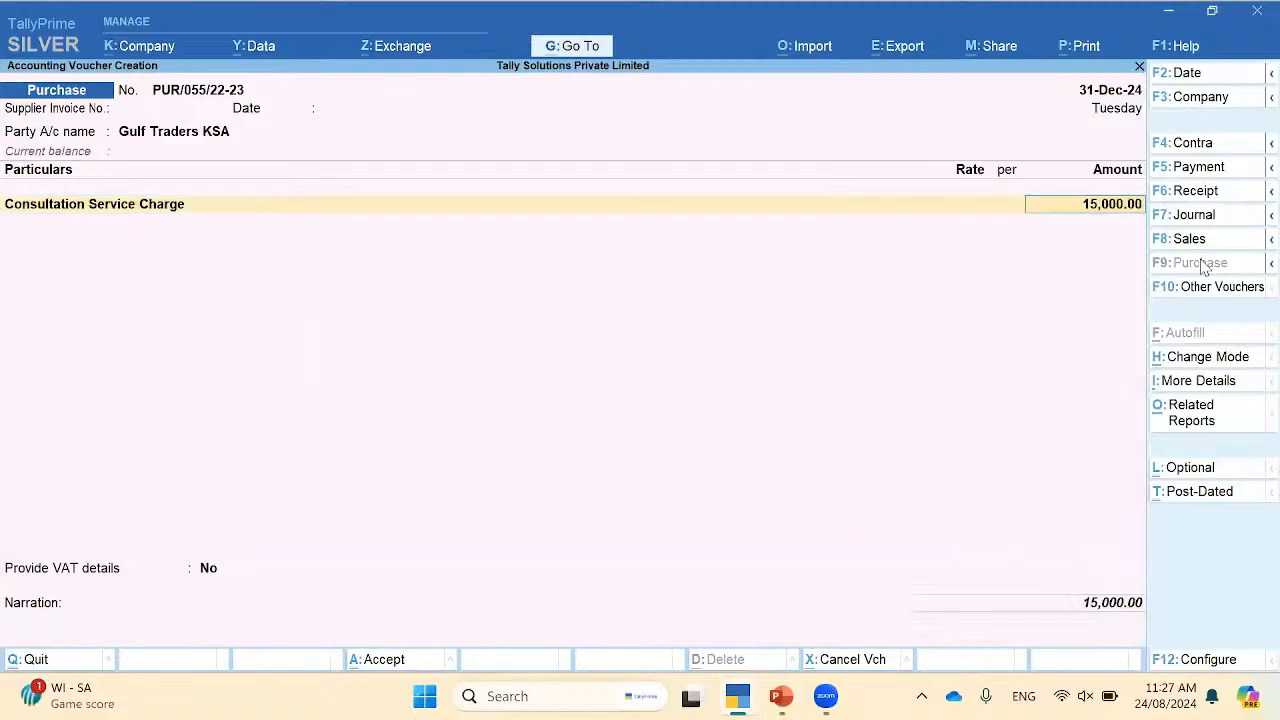
Step: Set the nature of transaction to Imports - Taxable in the tax details of the Consultation Service Charge line
{"action": "key", "text": "Return"}
{"action": "key", "text": "space"}
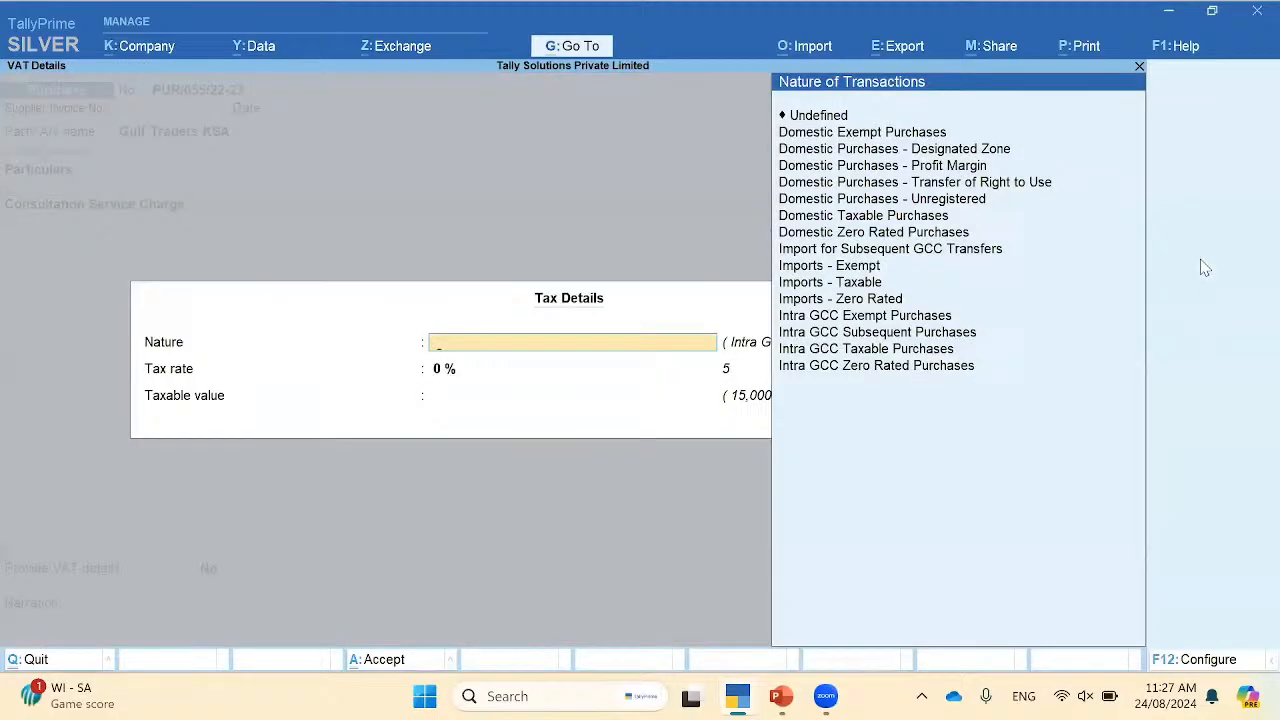
{"action": "key", "text": "Down"}
{"action": "key", "text": "Down"}
{"action": "key", "text": "Down"}
{"action": "key", "text": "Down"}
{"action": "key", "text": "Down"}
{"action": "key", "text": "Down"}
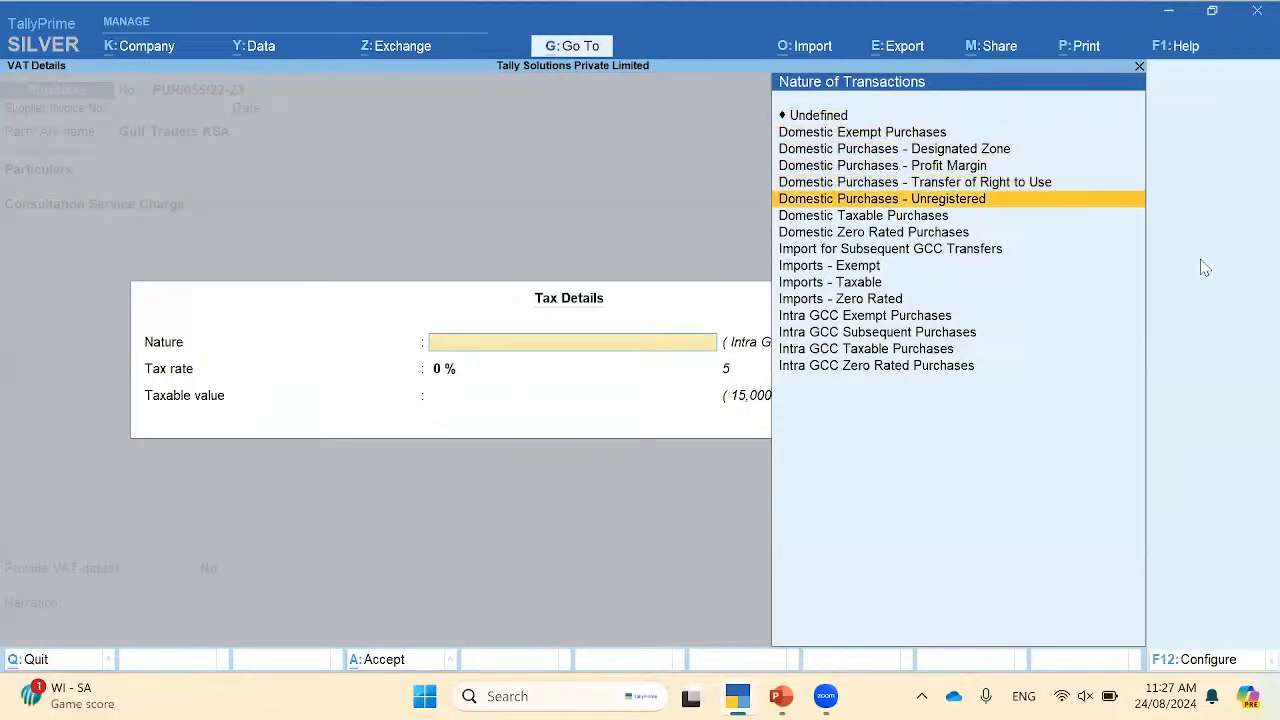
{"action": "key", "text": "Down"}
{"action": "key", "text": "Down"}
{"action": "key", "text": "Down"}
{"action": "key", "text": "Down"}
{"action": "key", "text": "Down"}
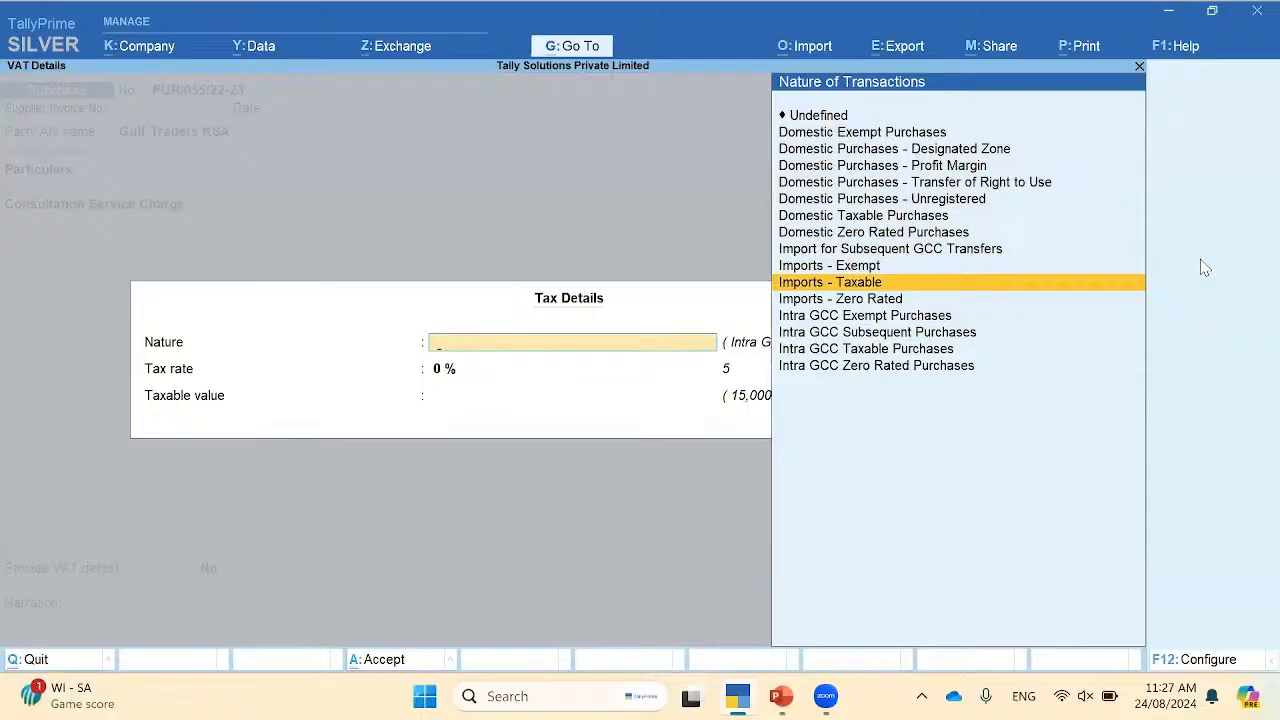
{"action": "key", "text": "Return"}
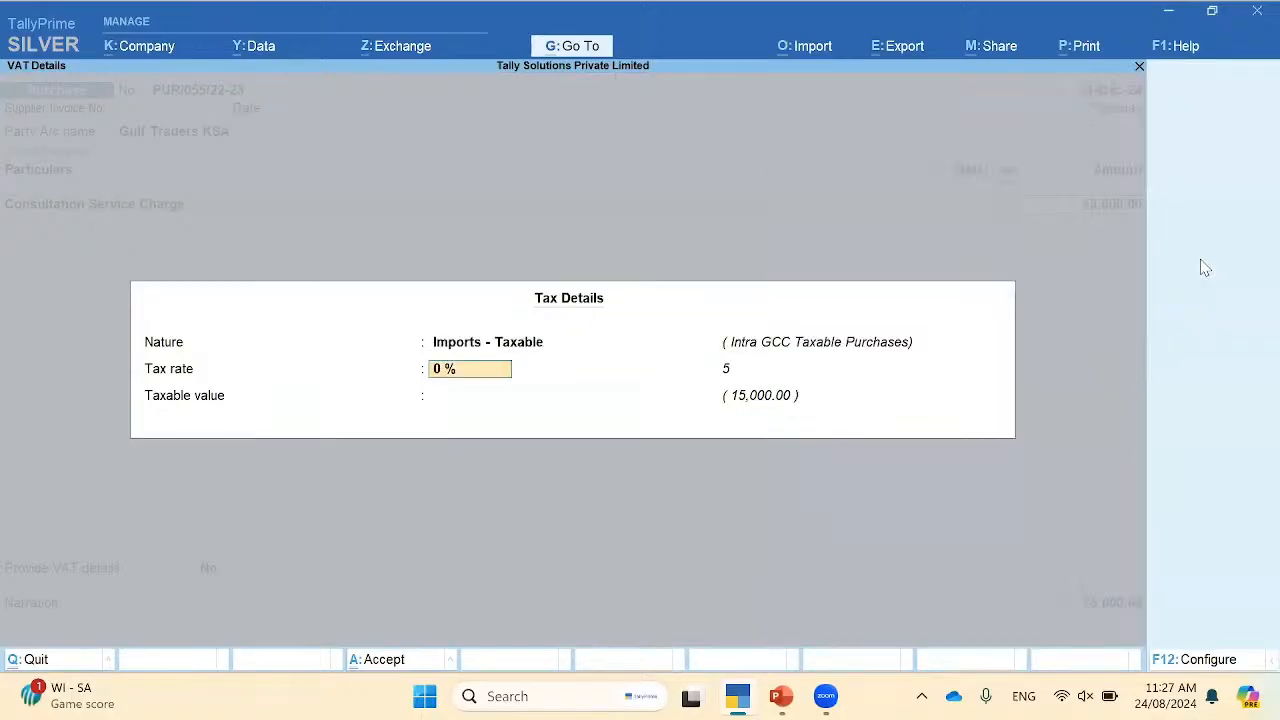
Step: Keep the remaining tax details, leave the narration empty and save the Gulf Traders KSA purchase voucher
{"action": "key", "text": "Return"}
{"action": "key", "text": "Return"}
{"action": "key", "text": "Return"}
{"action": "key", "text": "Return"}
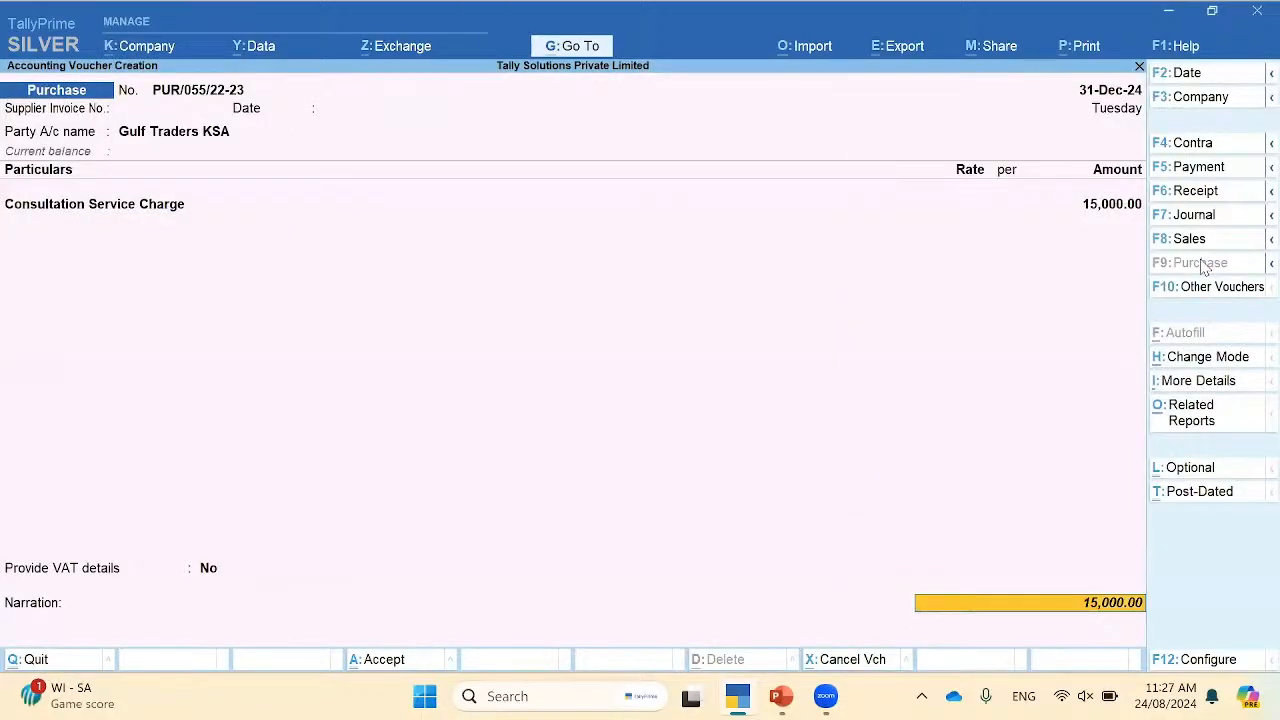
{"action": "key", "text": "Return"}
{"action": "key", "text": "Return"}
{"action": "key", "text": "Return"}
{"action": "key", "text": "Return"}
{"action": "key", "text": "Return"}
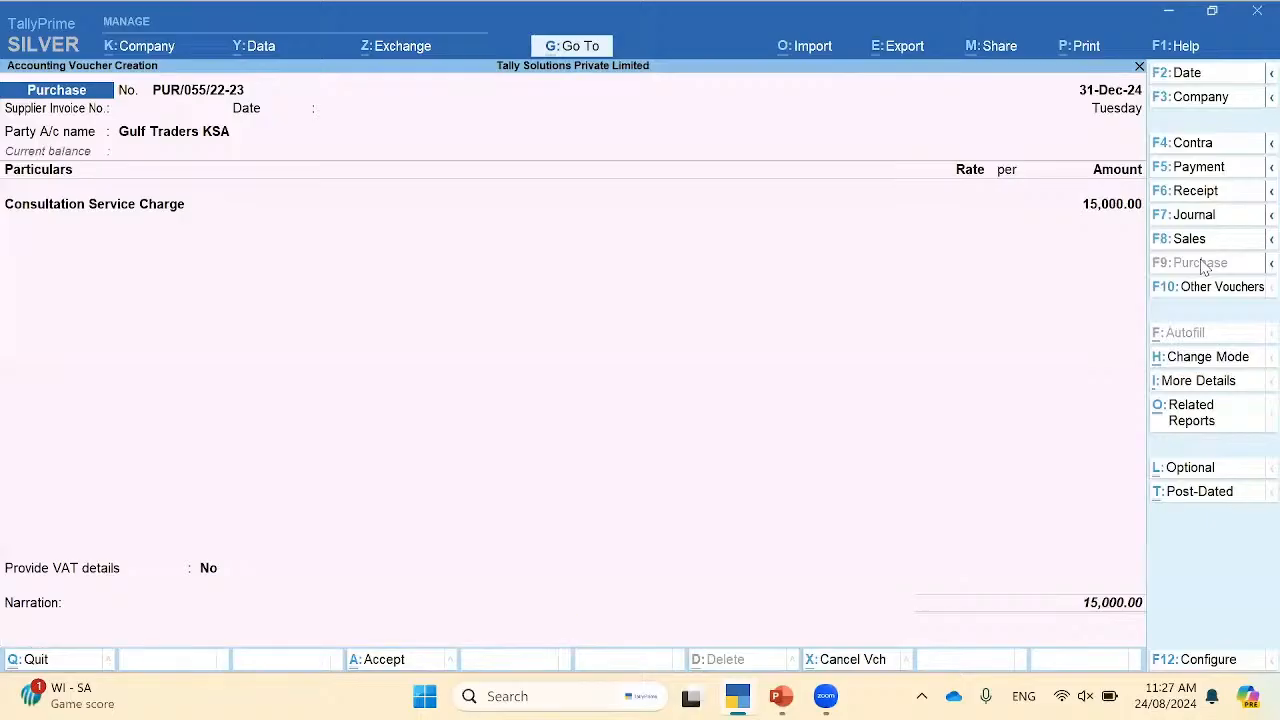
{"action": "key", "text": "Return"}
{"action": "key", "text": "y"}
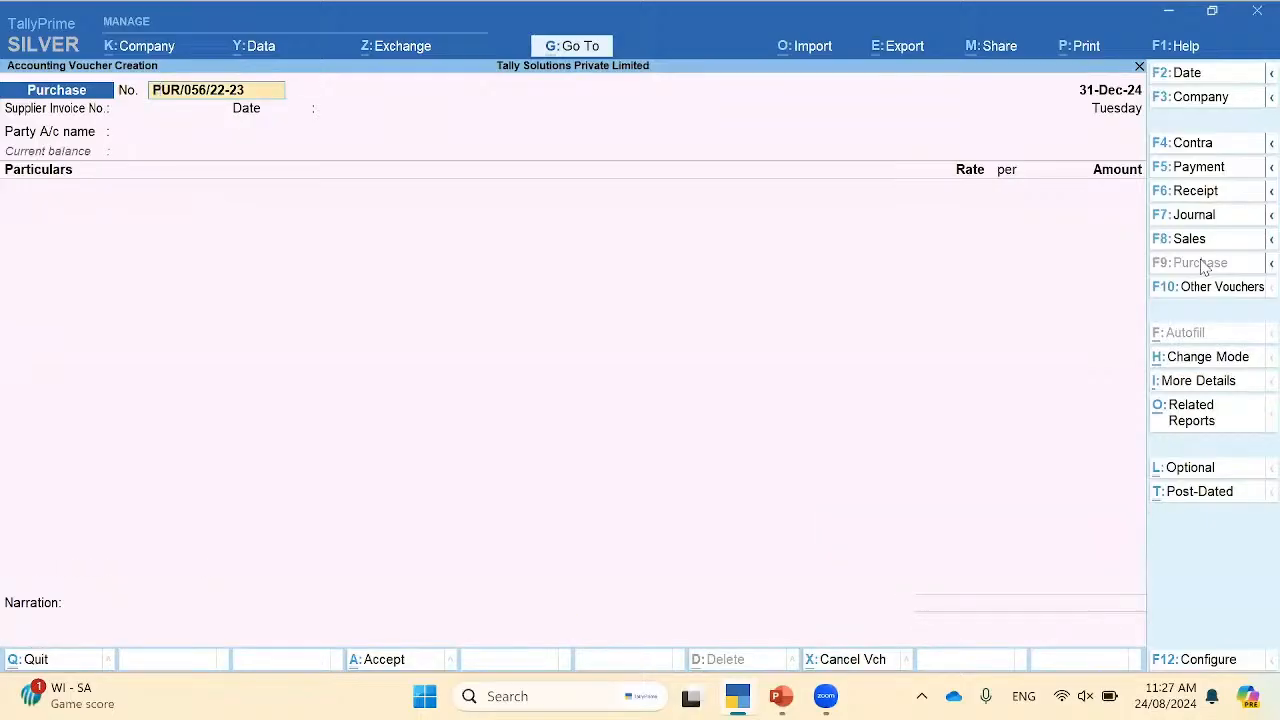
Step: Reopen the saved Gulf Traders KSA purchase voucher, accept it unchanged and leave voucher entry
{"action": "key", "text": "Page_Up"}
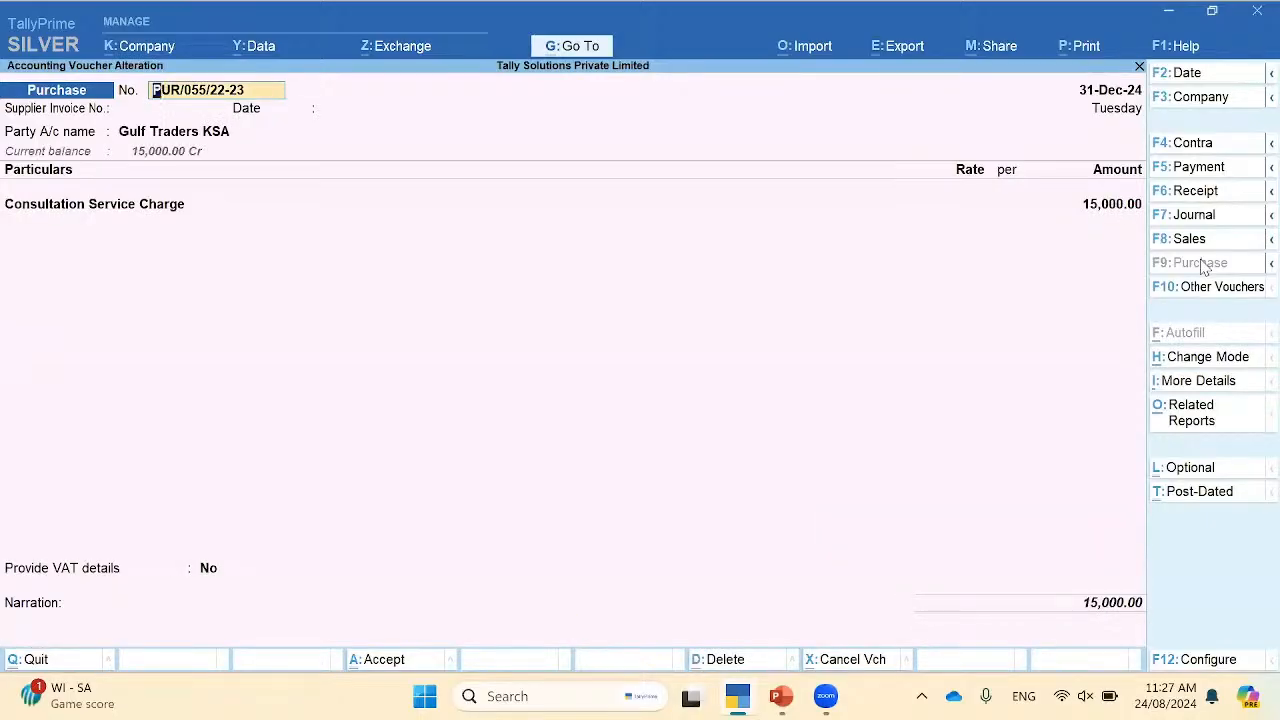
{"action": "key", "text": "ctrl+a"}
{"action": "key", "text": "y"}
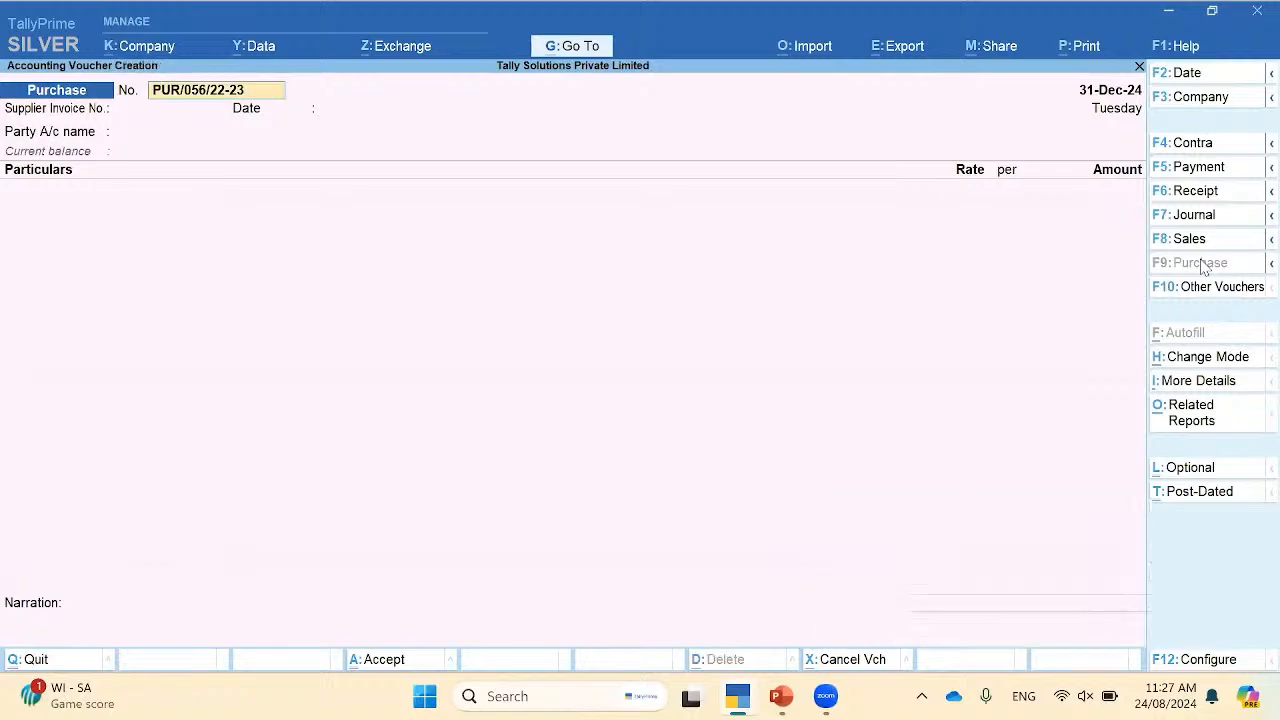
{"action": "key", "text": "Escape"}
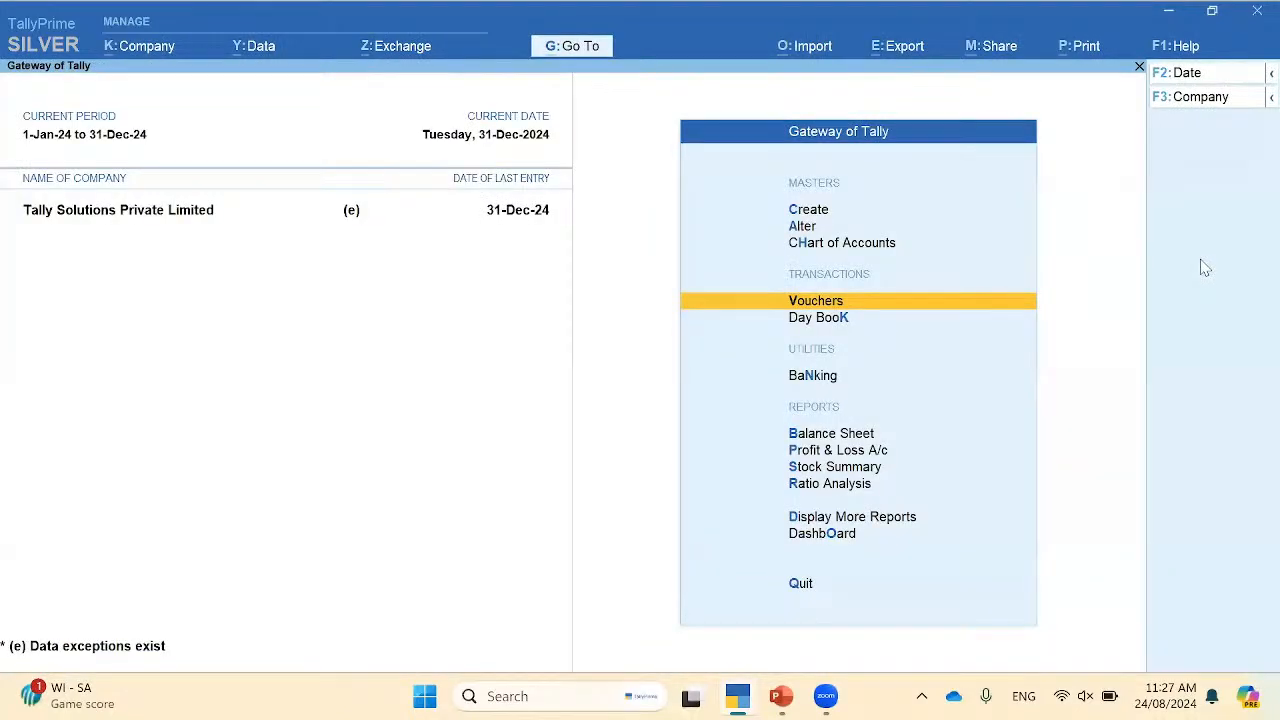
Step: Open the Reverse Charge Report among the statutory VAT reports
{"action": "key", "text": "d"}
{"action": "key", "text": "Down"}
{"action": "key", "text": "Down"}
{"action": "key", "text": "Down"}
{"action": "key", "text": "Down"}
{"action": "key", "text": "Down"}
{"action": "key", "text": "Down"}
{"action": "key", "text": "Down"}
{"action": "key", "text": "Down"}
{"action": "key", "text": "Down"}
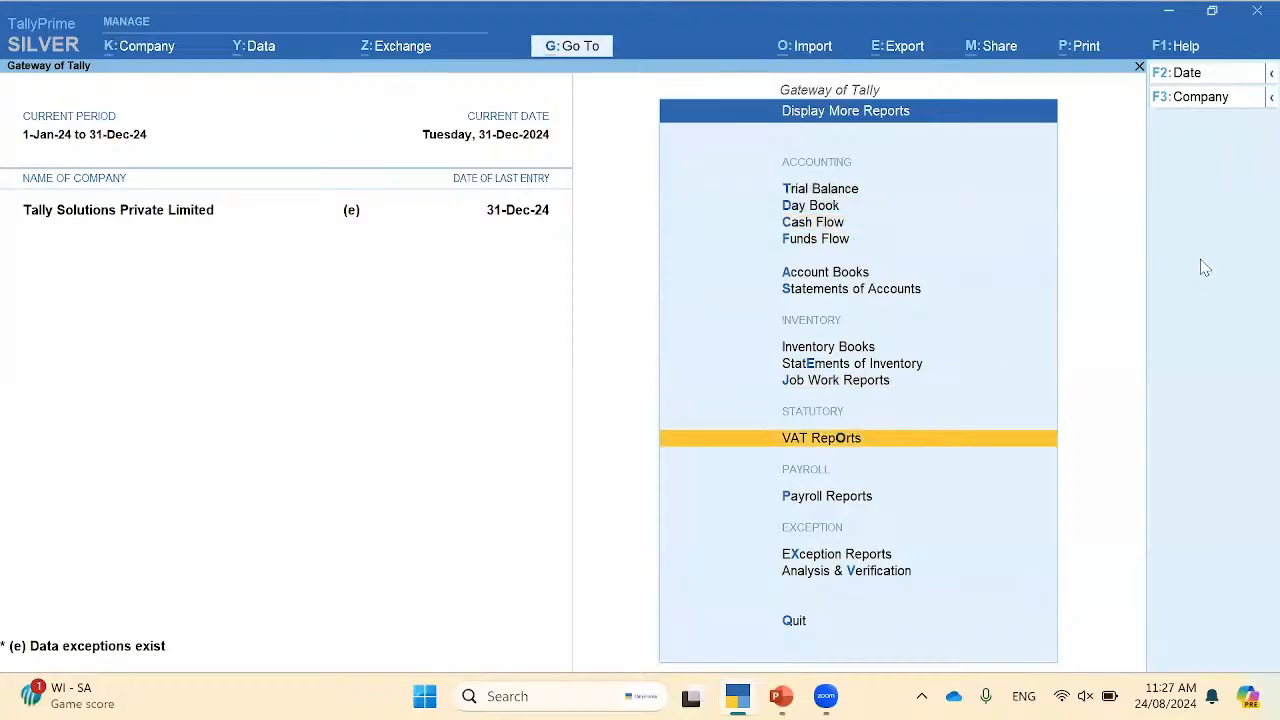
{"action": "key", "text": "Return"}
{"action": "key", "text": "Down"}
{"action": "key", "text": "Down"}
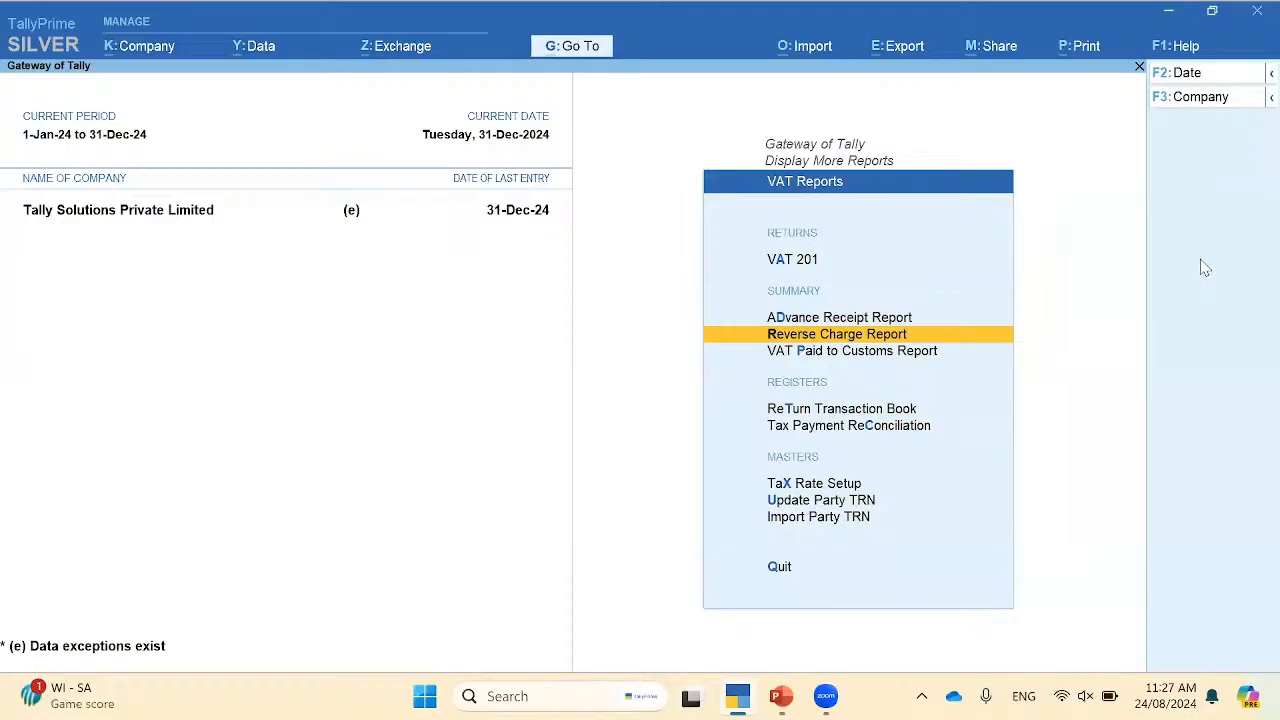
{"action": "key", "text": "Return"}
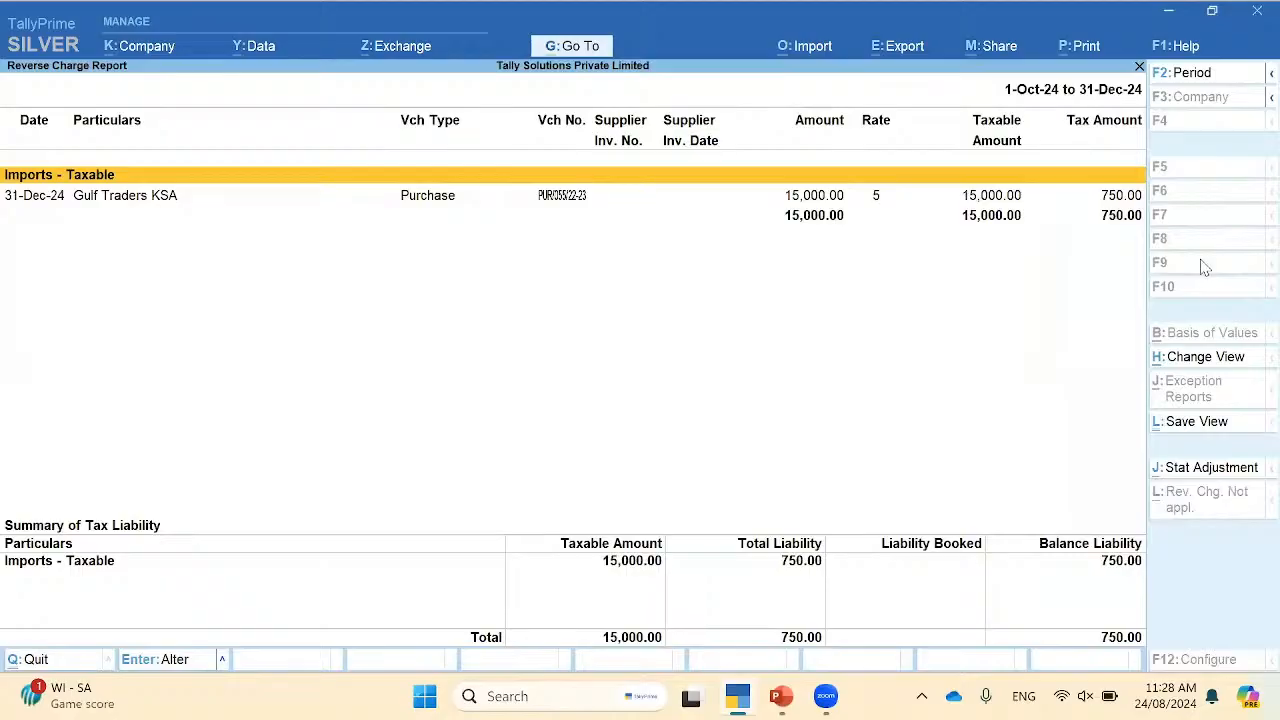
Step: View the Gulf Traders KSA voucher from the report, check the Imports - Taxable row in the tax liability summary, and close the report
{"action": "key", "text": "Down"}
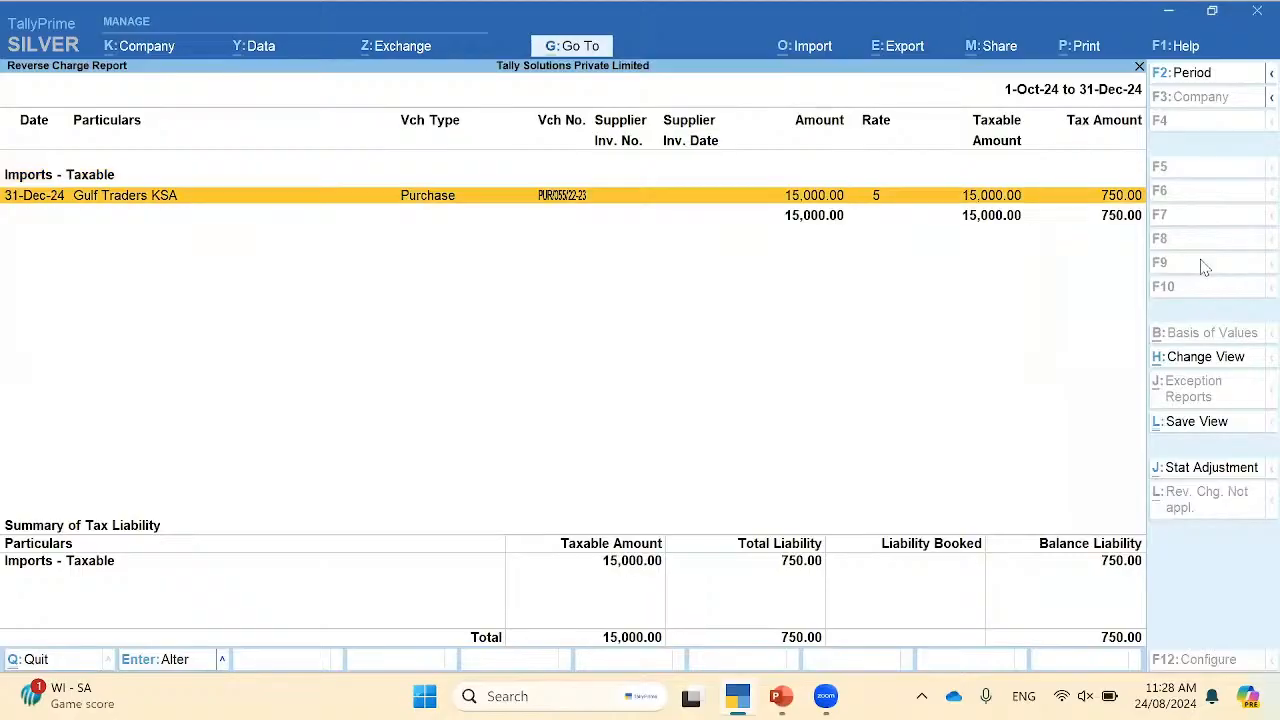
{"action": "key", "text": "Return"}
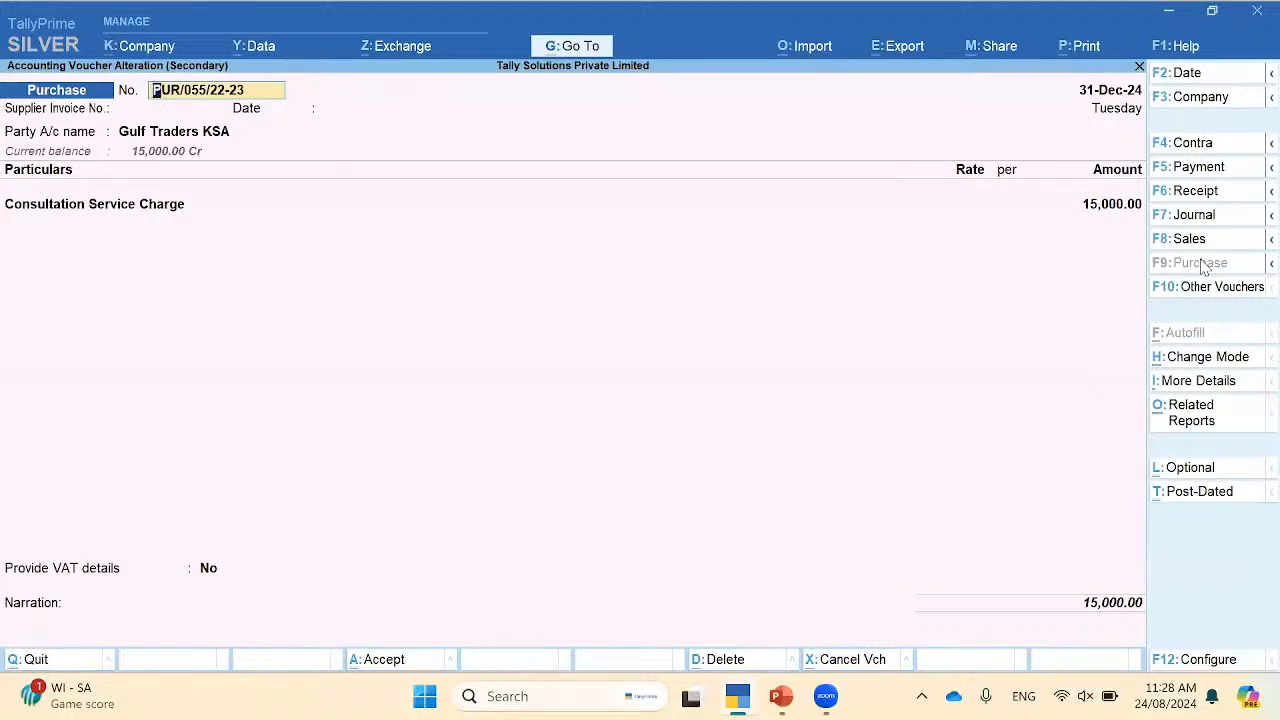
{"action": "key", "text": "BackSpace"}
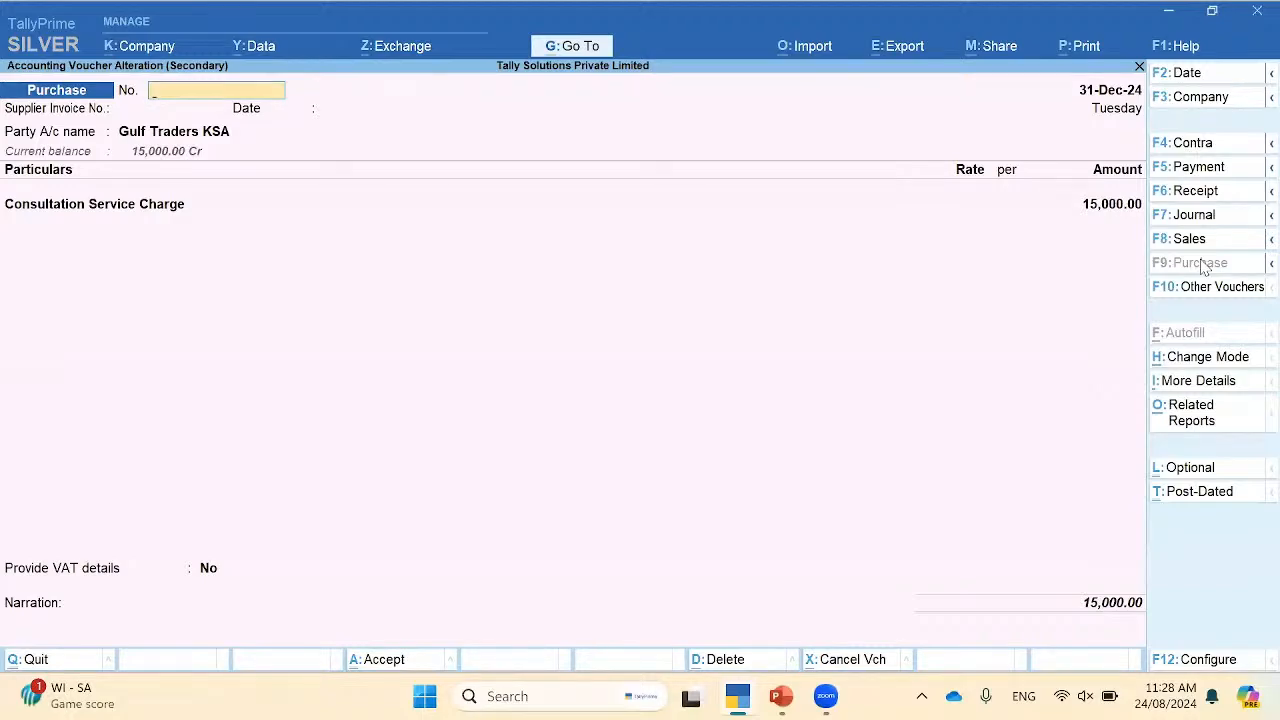
{"action": "key", "text": "Escape"}
{"action": "key", "text": "Return"}
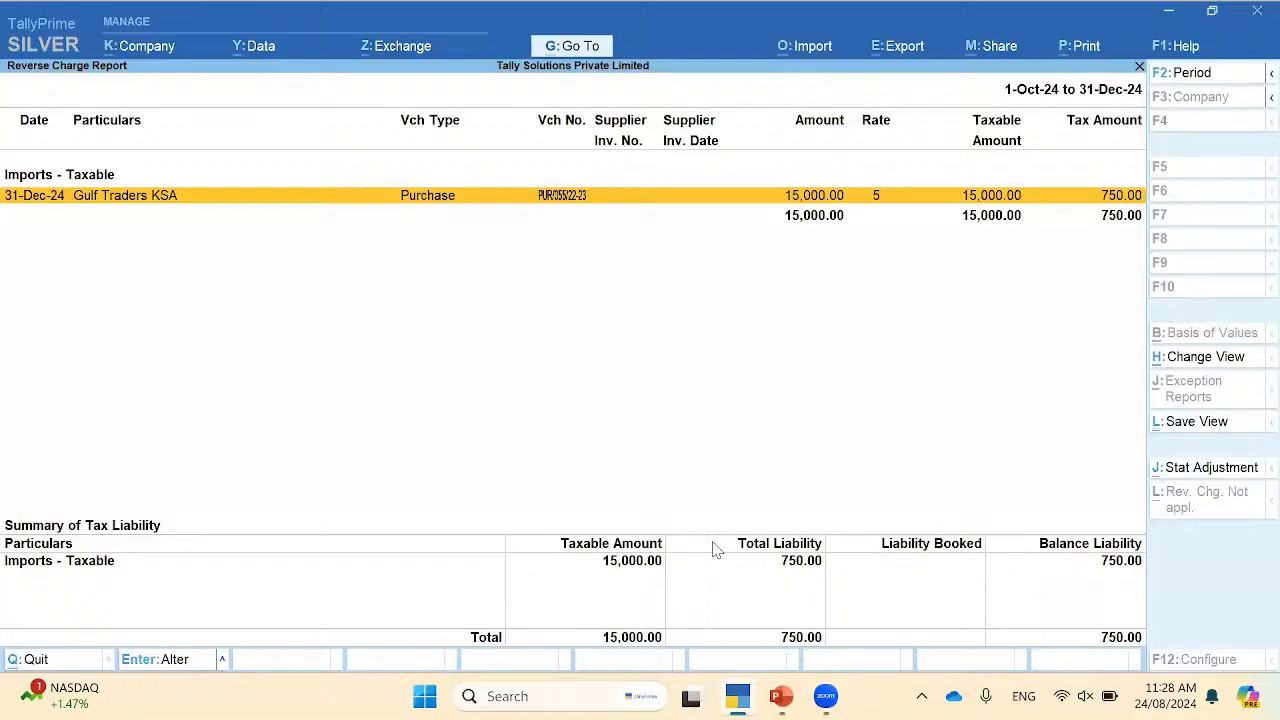
{"action": "left_click", "coordinate": [620, 566]}
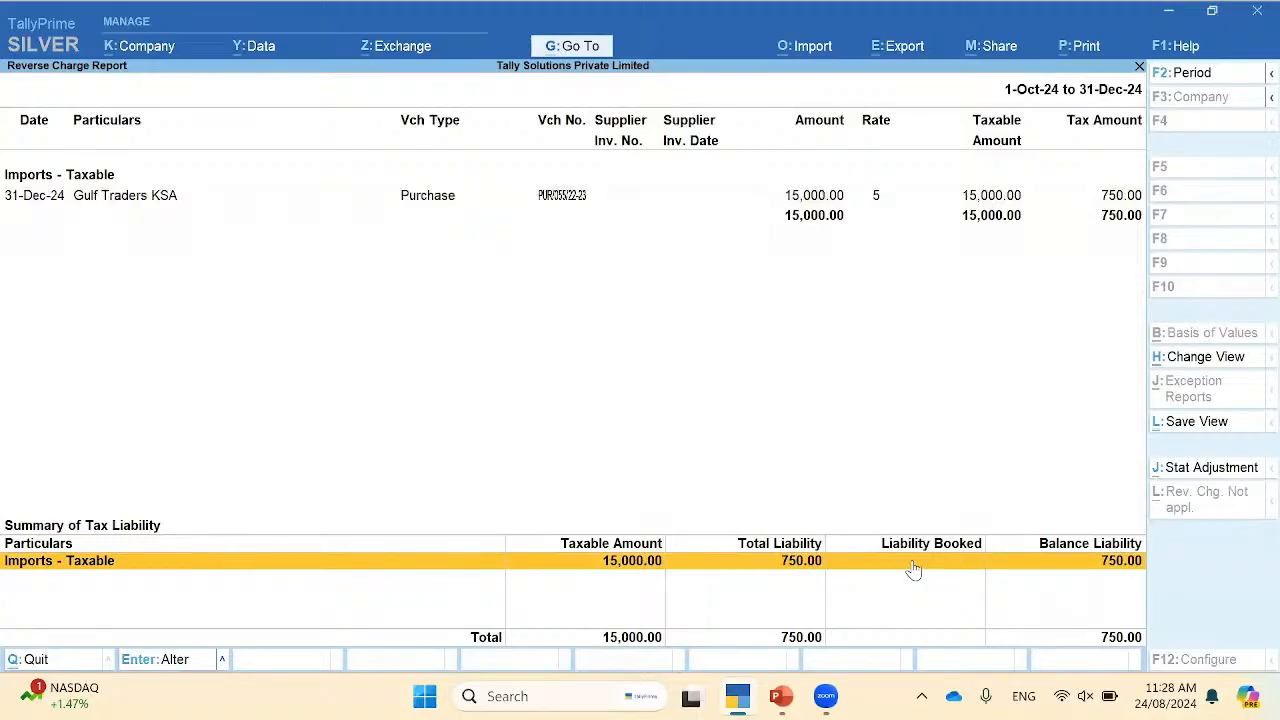
{"action": "key", "text": "Escape"}
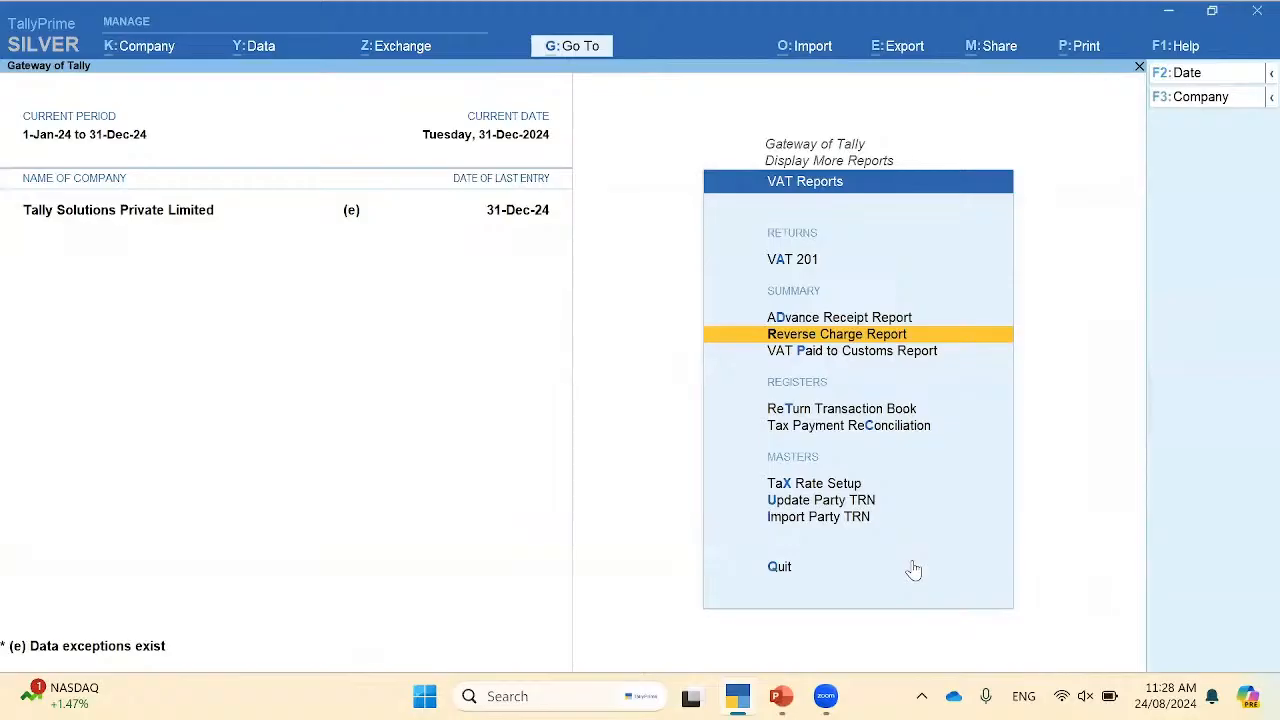
Step: Open the VAT 201 return and go through its sales and purchase sections down to the payment details
{"action": "key", "text": "Up"}
{"action": "key", "text": "Up"}
{"action": "key", "text": "Up"}
{"action": "key", "text": "Down"}
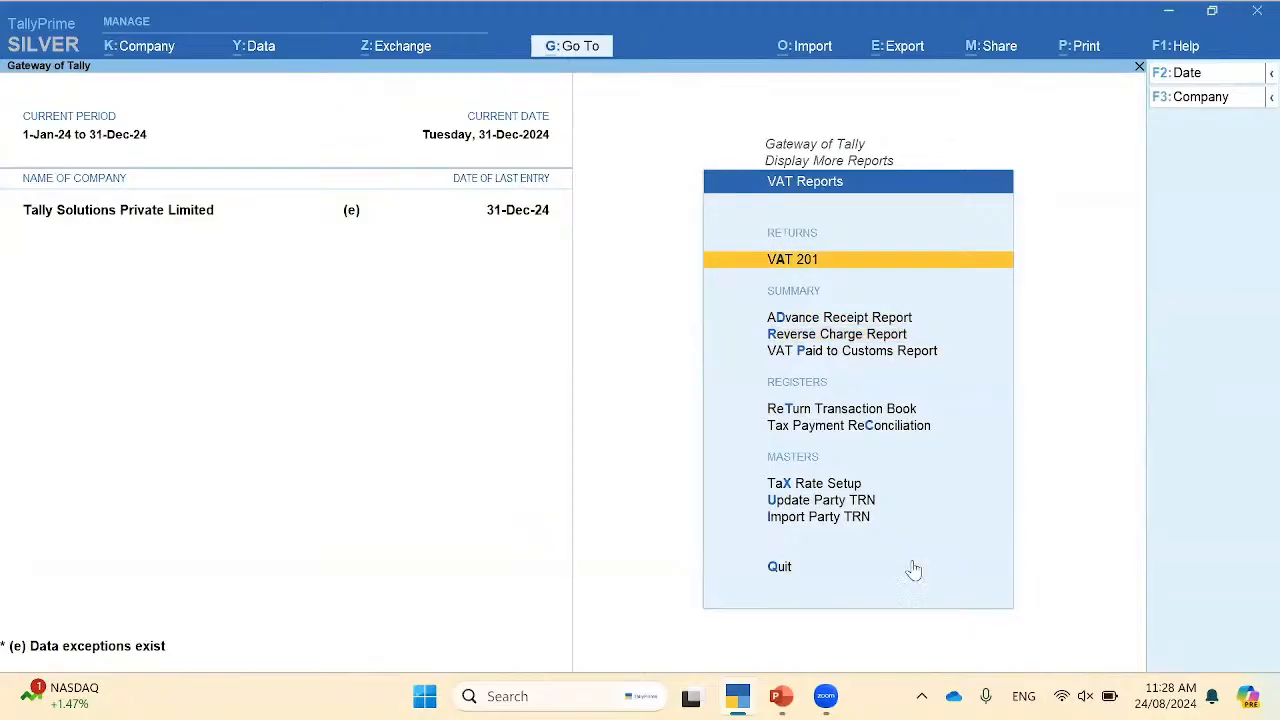
{"action": "key", "text": "Return"}
{"action": "key", "text": "Down"}
{"action": "key", "text": "Down"}
{"action": "key", "text": "Down"}
{"action": "key", "text": "Down"}
{"action": "key", "text": "Down"}
{"action": "key", "text": "Down"}
{"action": "key", "text": "Down"}
{"action": "key", "text": "Down"}
{"action": "key", "text": "Down"}
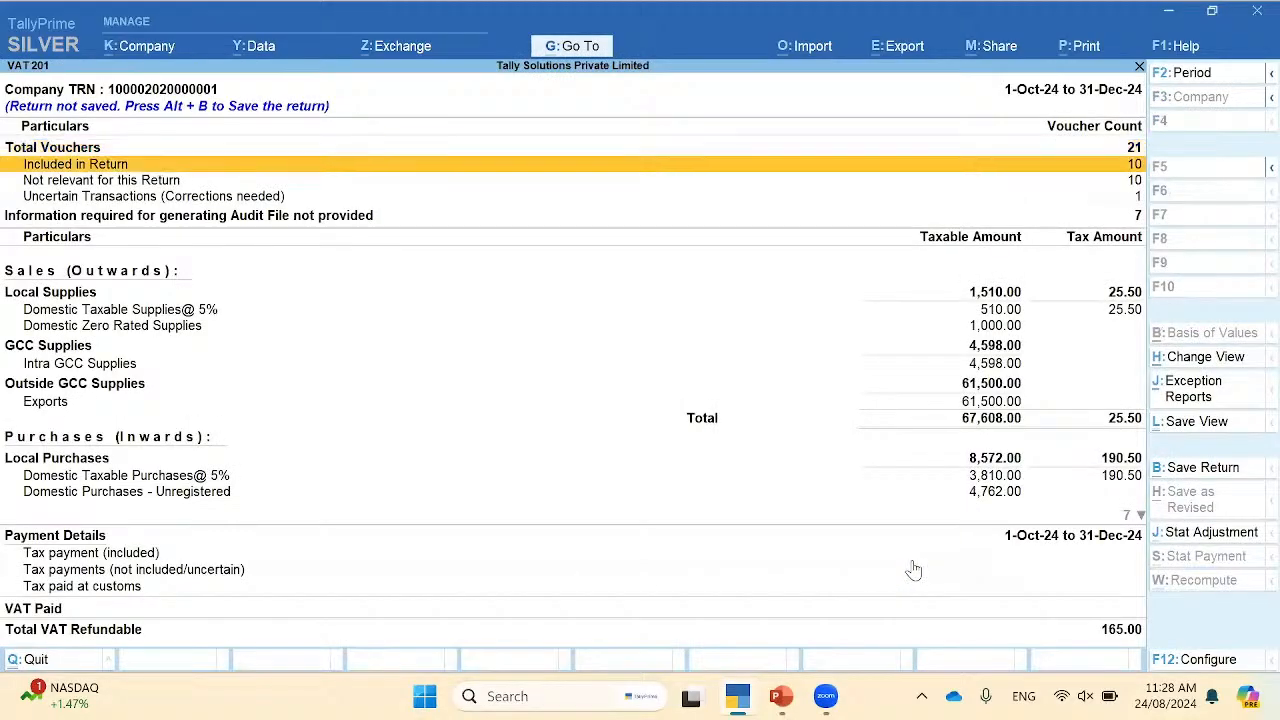
{"action": "key", "text": "Down"}
{"action": "key", "text": "Down"}
{"action": "key", "text": "Down"}
{"action": "key", "text": "Down"}
{"action": "key", "text": "Down"}
{"action": "key", "text": "Down"}
{"action": "key", "text": "Down"}
{"action": "key", "text": "Down"}
{"action": "key", "text": "Down"}
{"action": "key", "text": "Down"}
{"action": "key", "text": "Down"}
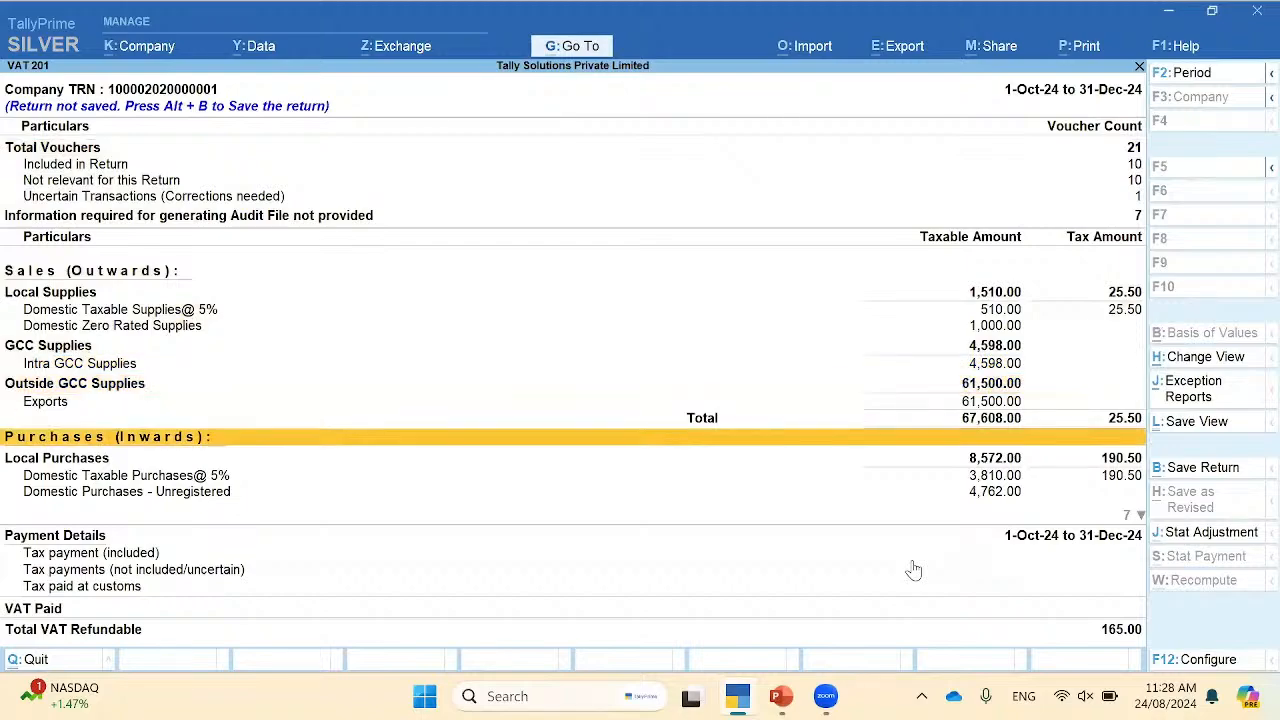
{"action": "key", "text": "Down"}
{"action": "key", "text": "Down"}
{"action": "key", "text": "Down"}
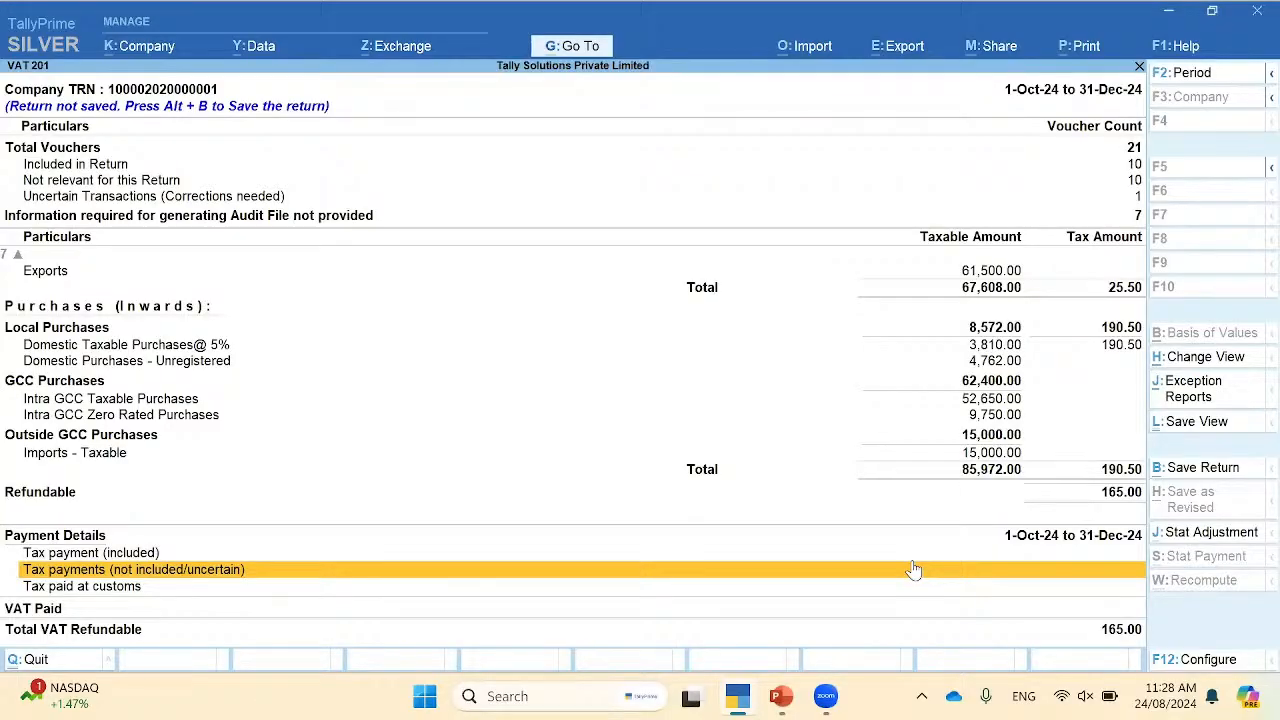
Step: Examine the Outside GCC Purchases and Intra GCC purchase lines in the VAT 201 return
{"action": "key", "text": "Up"}
{"action": "key", "text": "Up"}
{"action": "key", "text": "Up"}
{"action": "key", "text": "Up"}
{"action": "key", "text": "Up"}
{"action": "key", "text": "Down"}
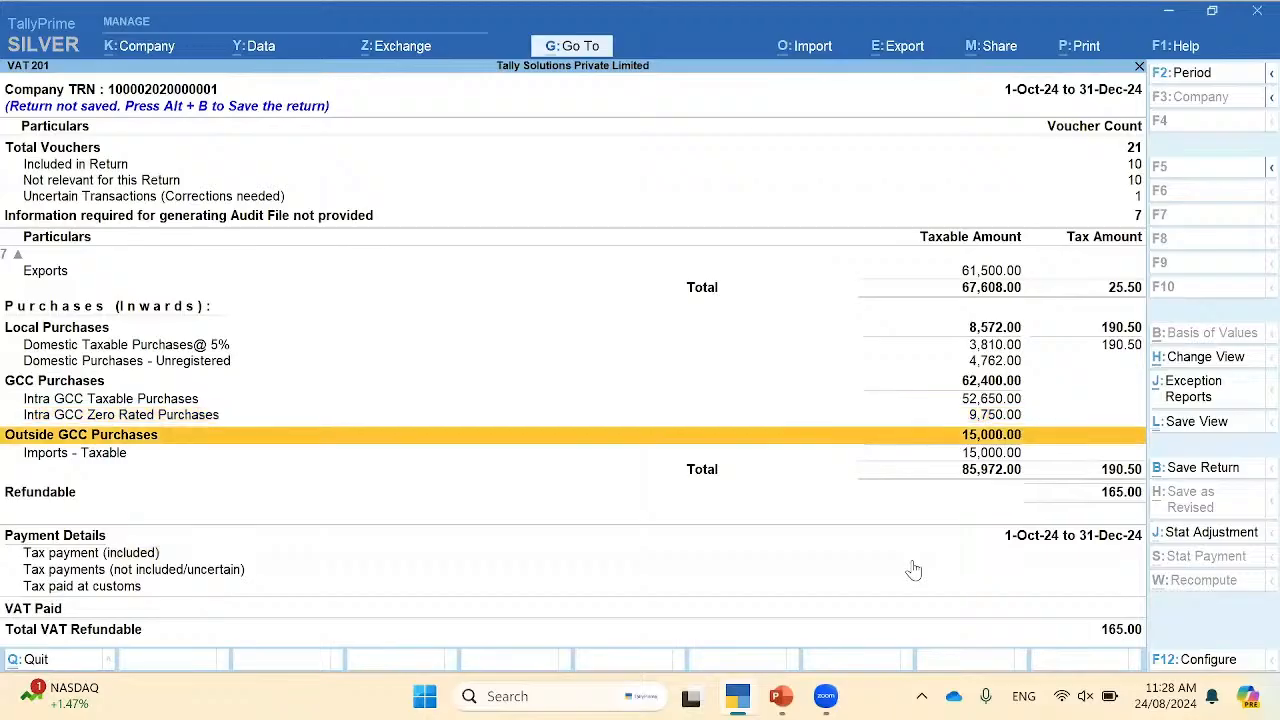
{"action": "key", "text": "Up"}
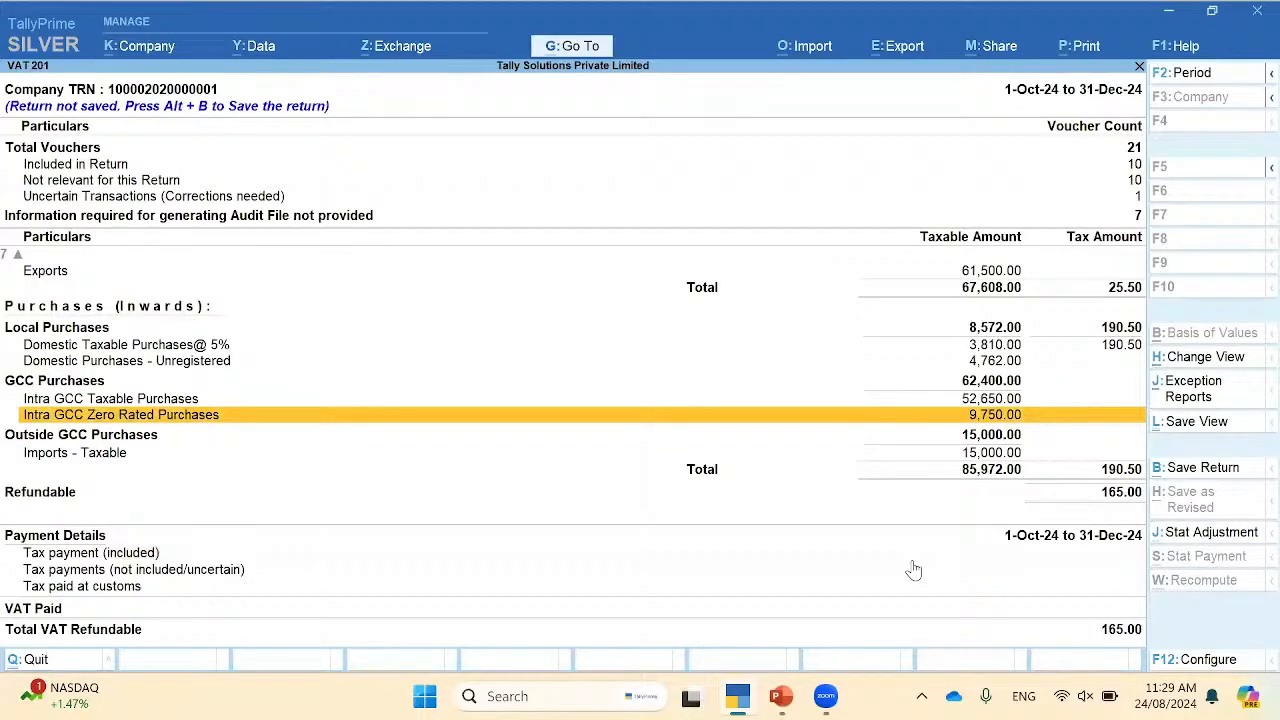
Step: View the voucher register behind the Imports - Taxable line under Outside GCC Purchases, and close the VAT 201 return
{"action": "key", "text": "Up"}
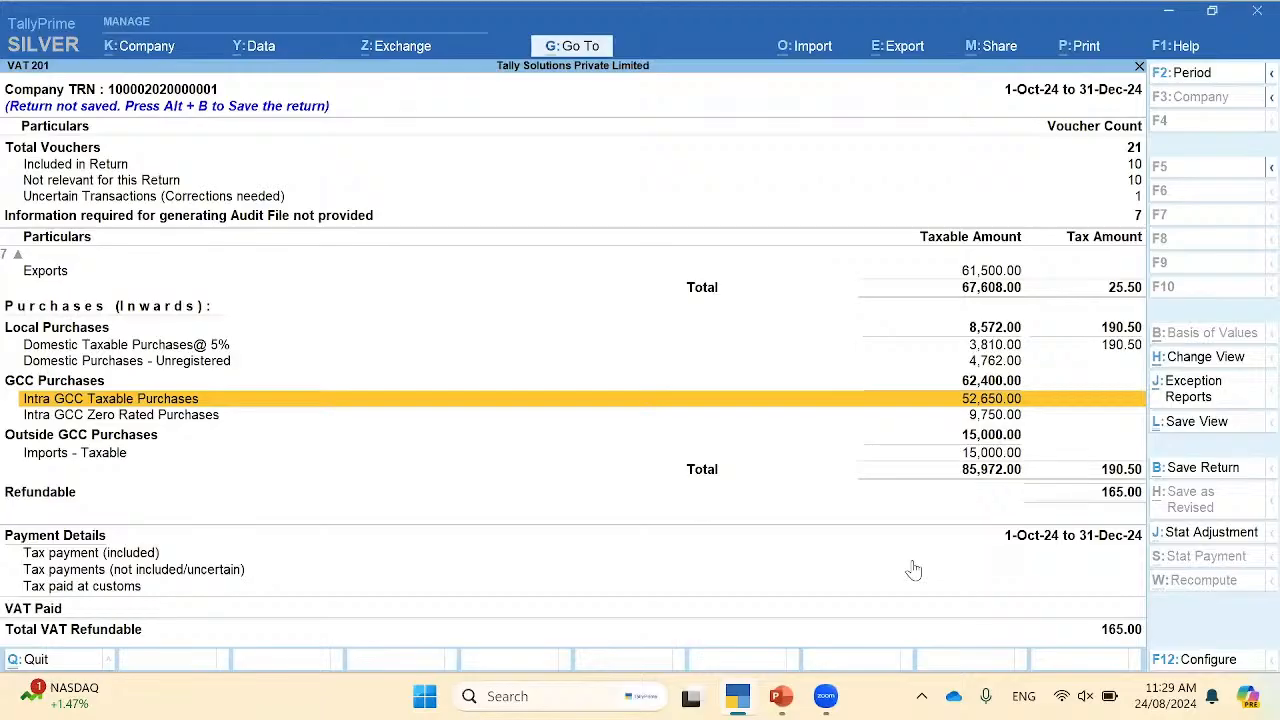
{"action": "key", "text": "Down"}
{"action": "key", "text": "Down"}
{"action": "key", "text": "Down"}
{"action": "key", "text": "Return"}
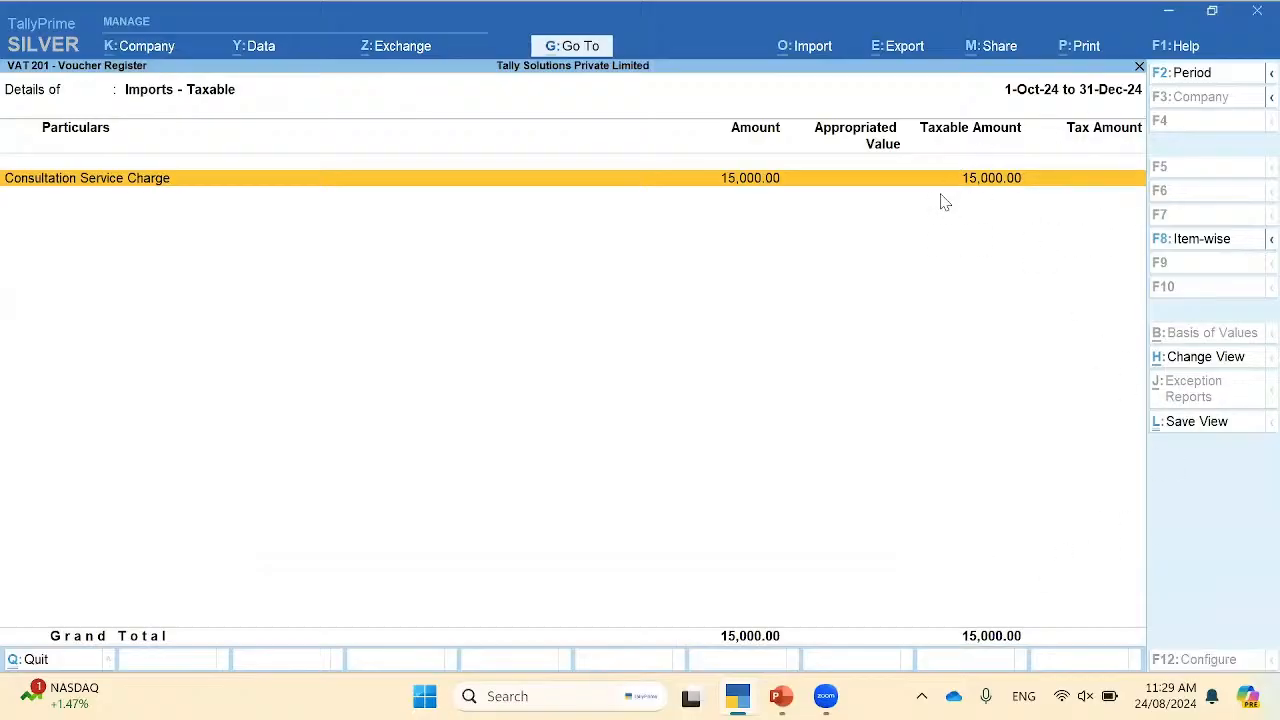
{"action": "key", "text": "Escape"}
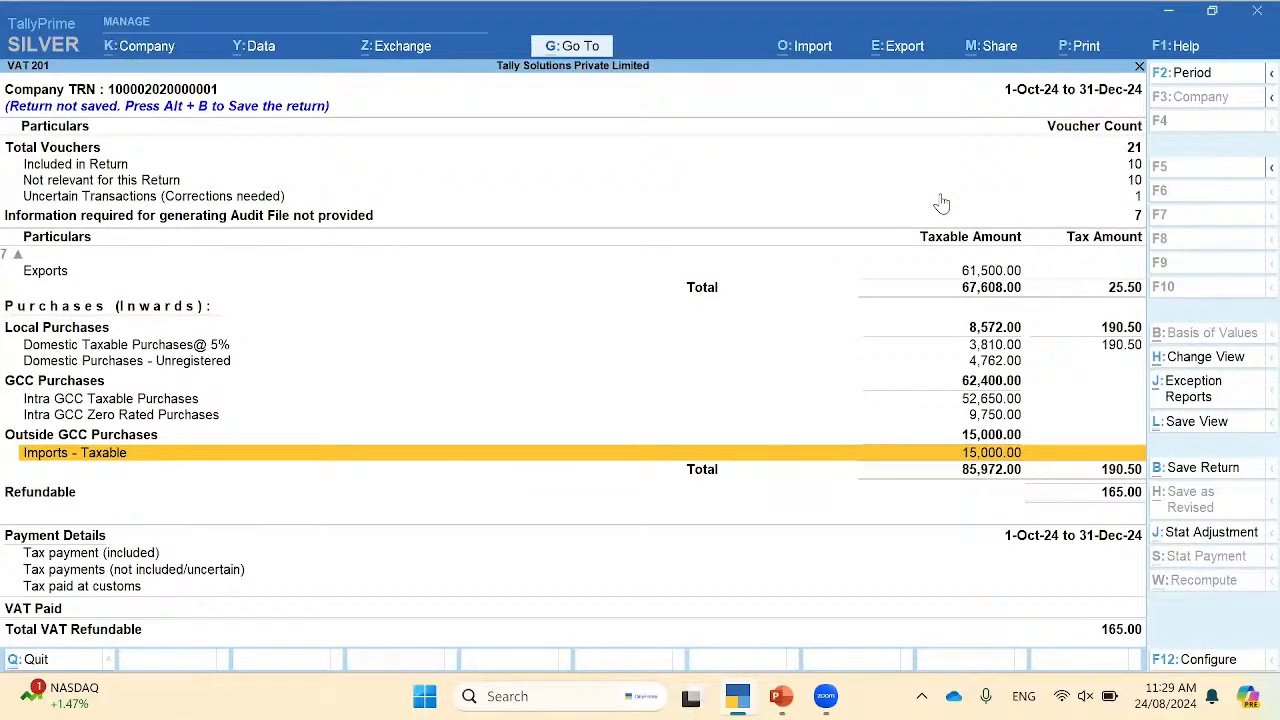
{"action": "key", "text": "Escape"}
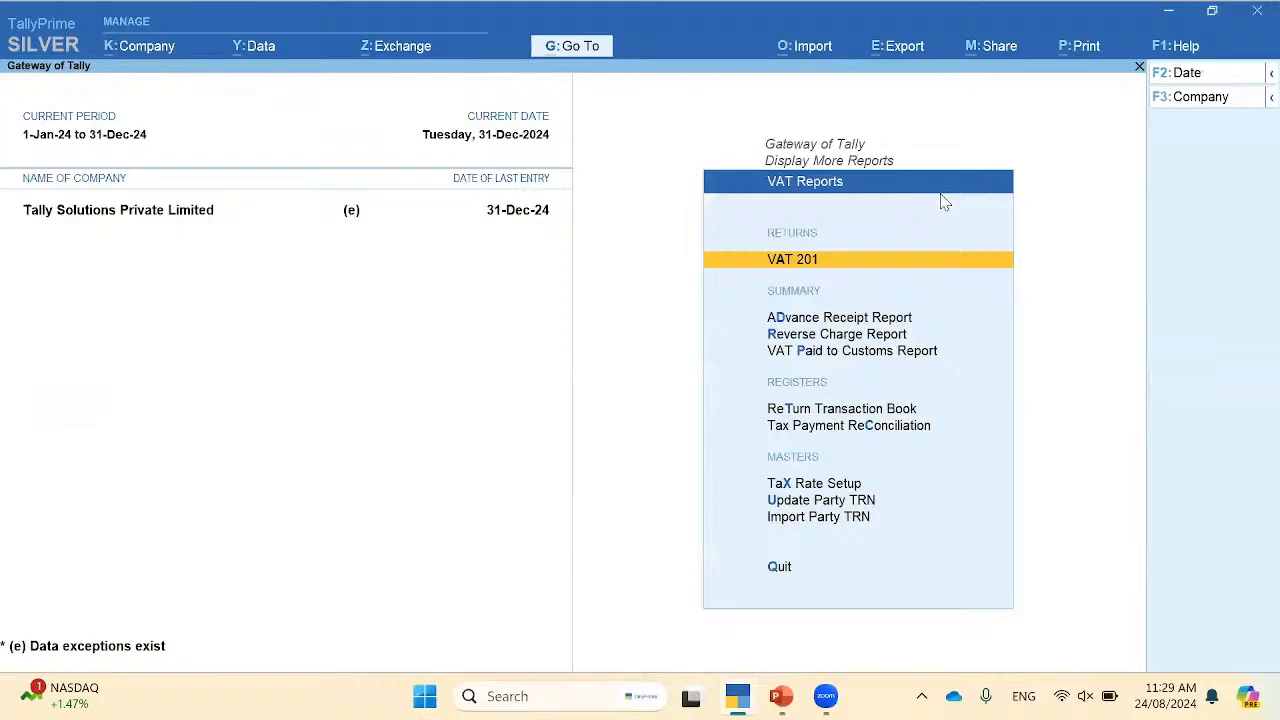
Step: Open the Reverse Charge Report among the VAT summary reports
{"action": "key", "text": "Down"}
{"action": "key", "text": "Down"}
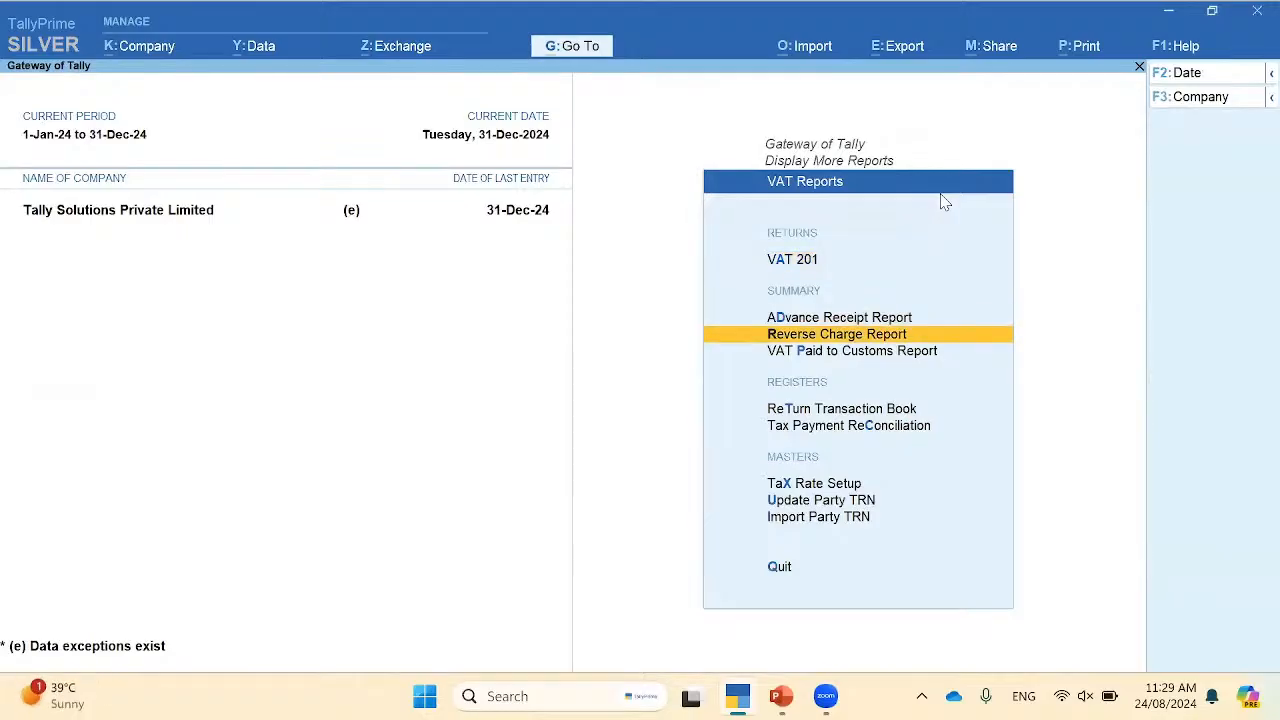
{"action": "key", "text": "Return"}
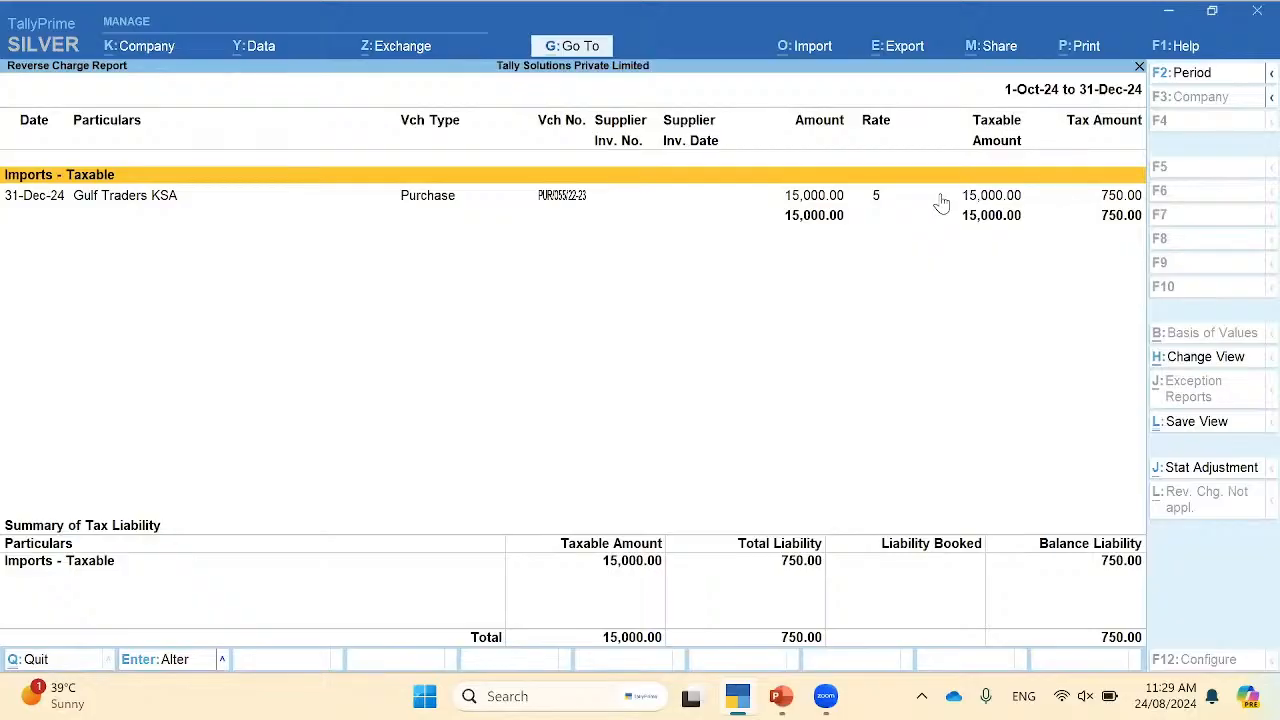
Step: Start a stat adjustment journal for Increase of Tax Liability & Input Tax Credit, with Imports as additional details and not declared to customs
{"action": "left_click", "coordinate": [1190, 468]}
{"action": "key", "text": "BackSpace"}
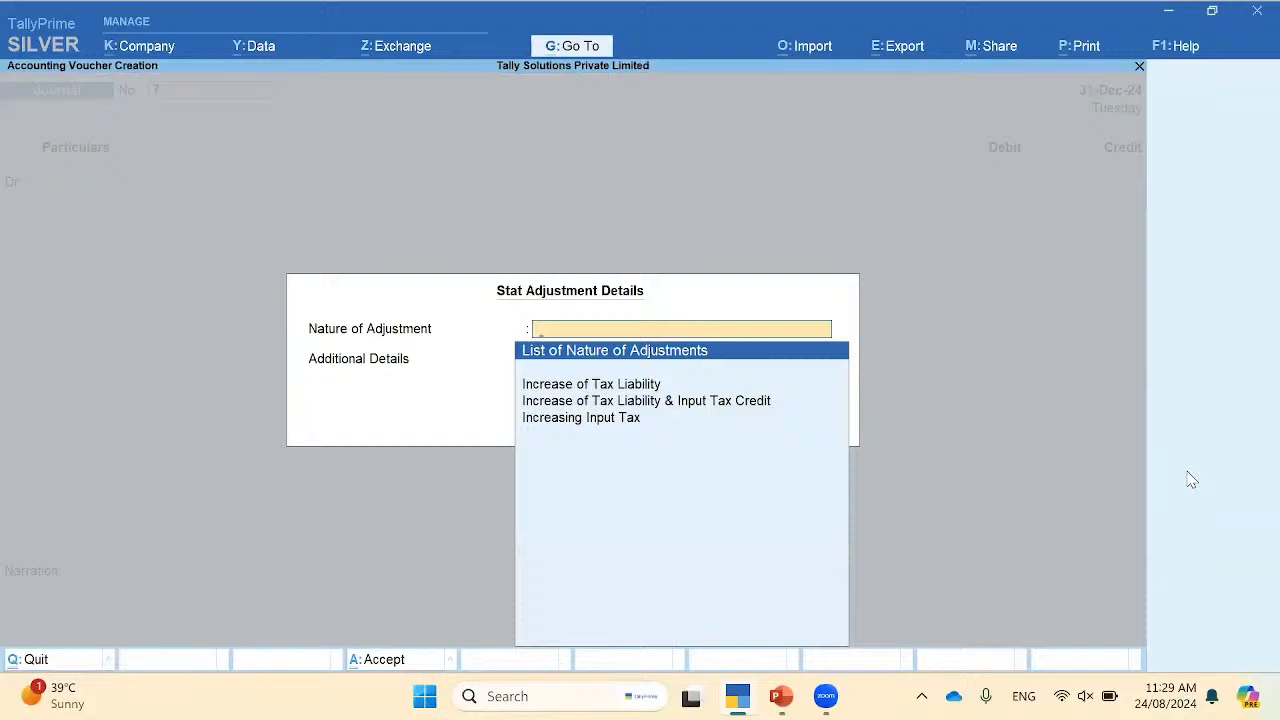
{"action": "key", "text": "Down"}
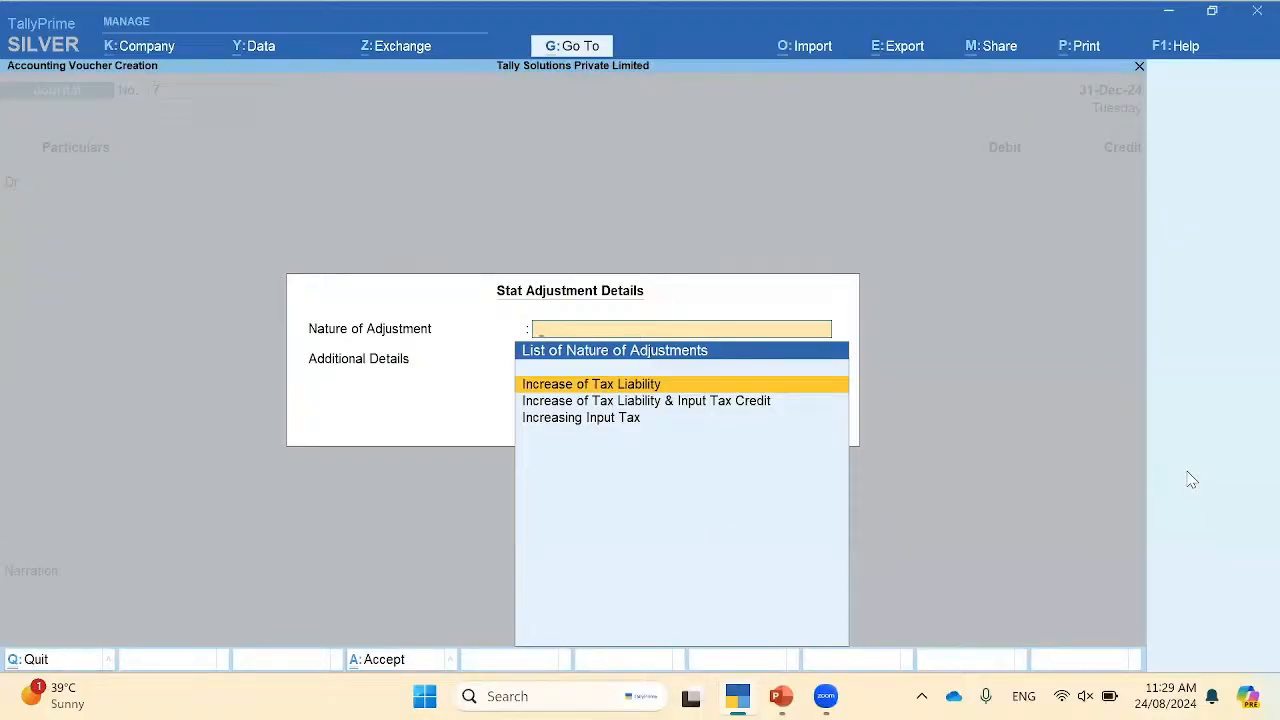
{"action": "key", "text": "Down"}
{"action": "key", "text": "Down"}
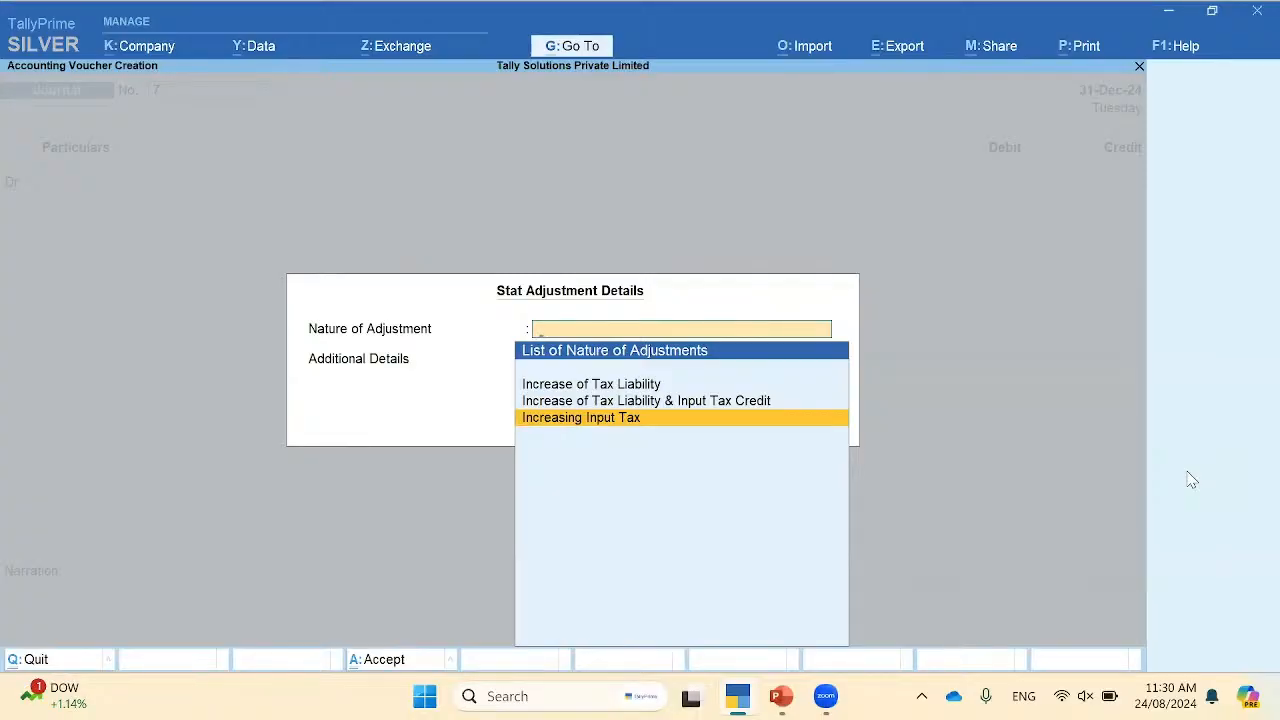
{"action": "key", "text": "Up"}
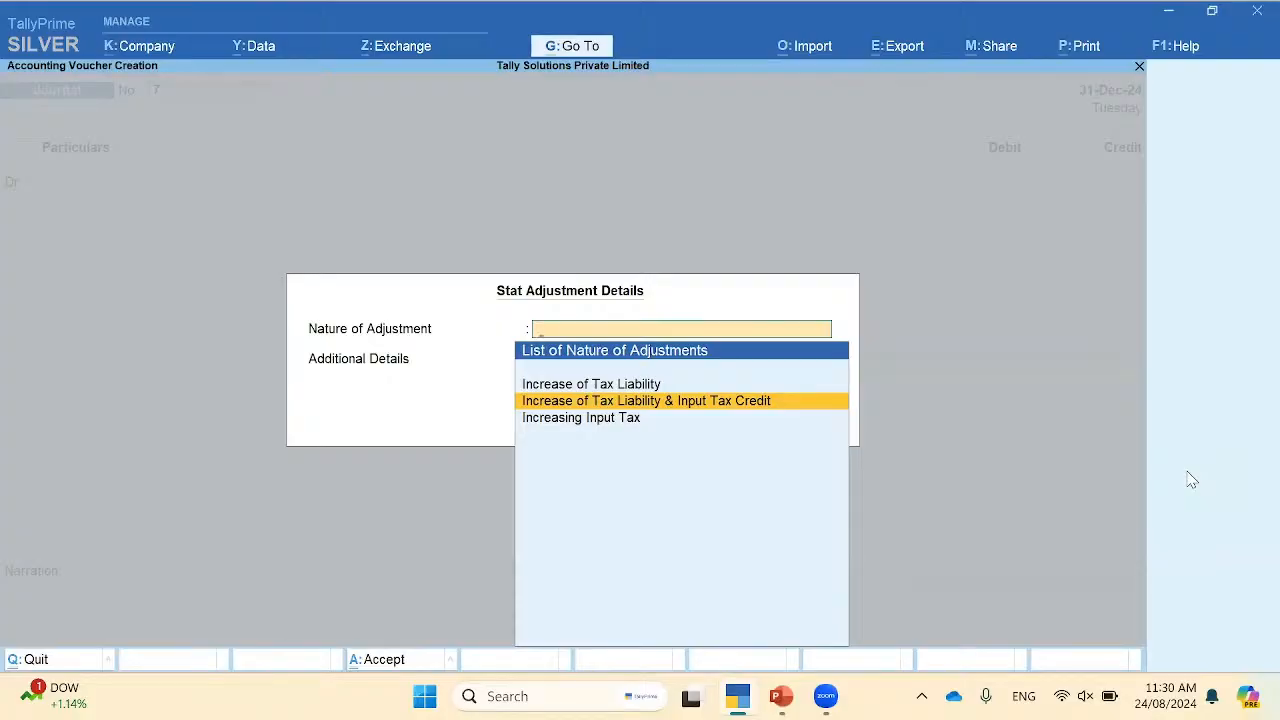
{"action": "key", "text": "Return"}
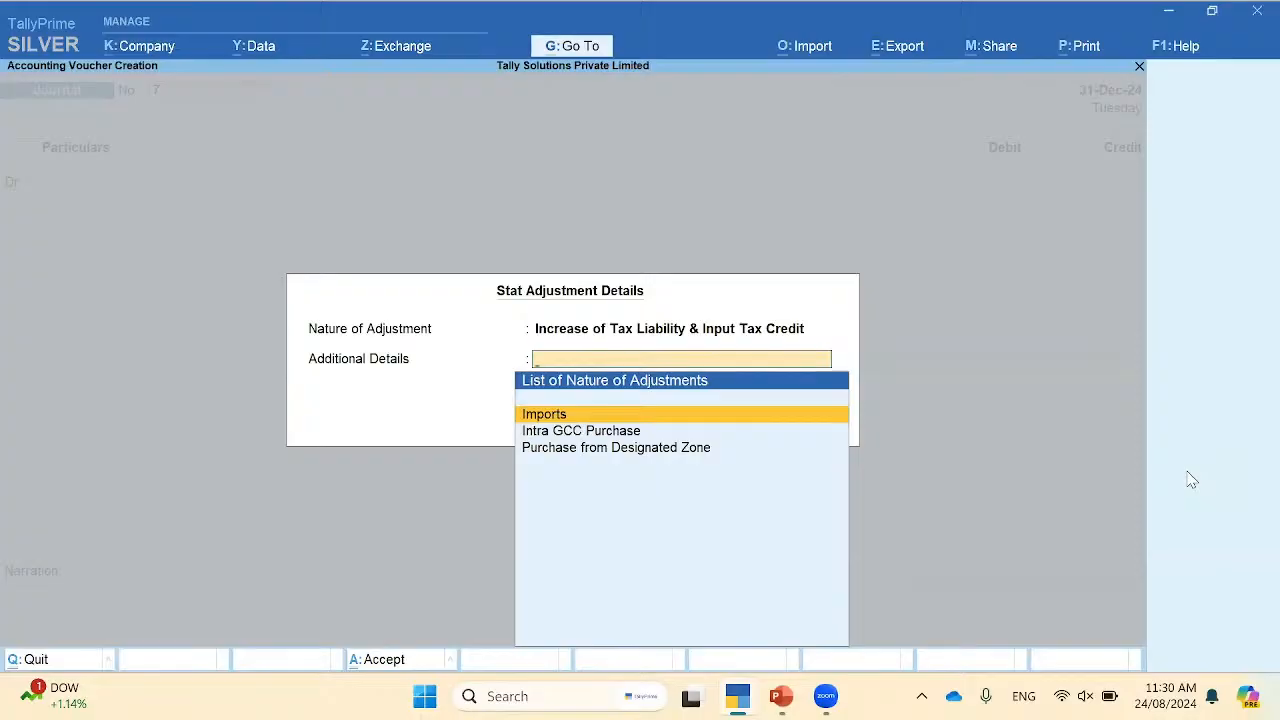
{"action": "key", "text": "Return"}
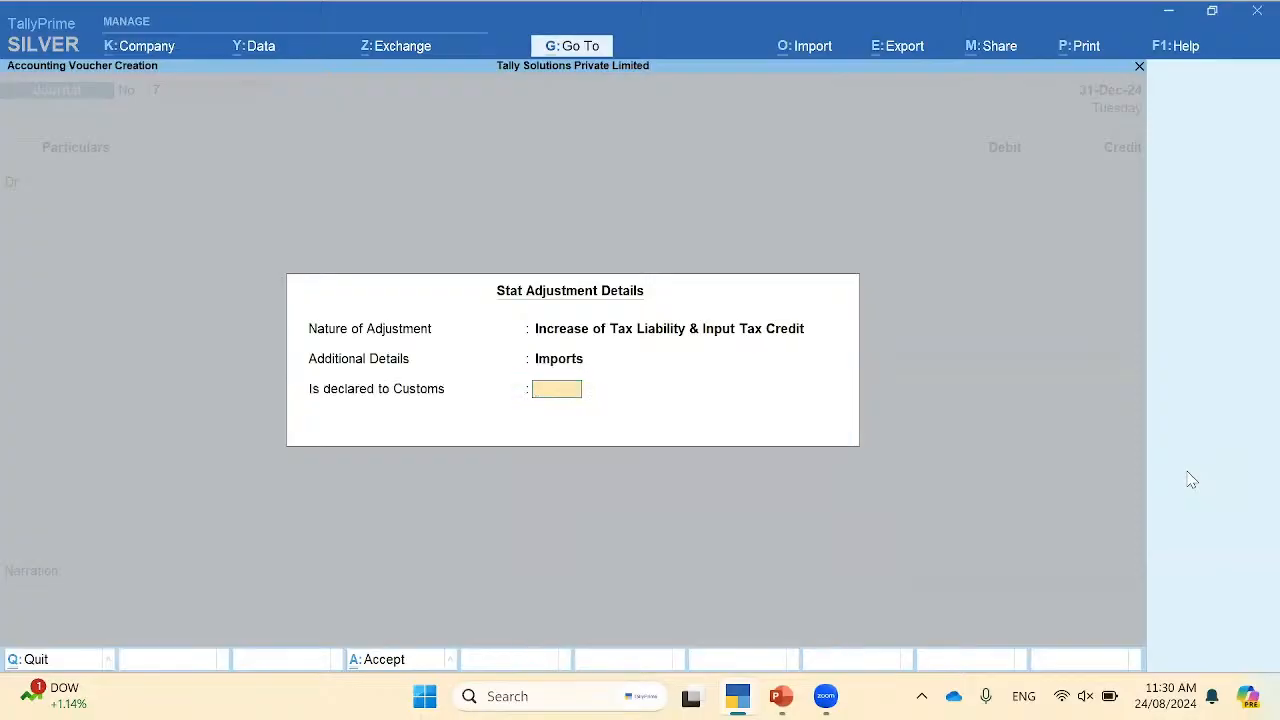
{"action": "type", "text": "n"}
{"action": "key", "text": "Return"}
{"action": "key", "text": "Return"}
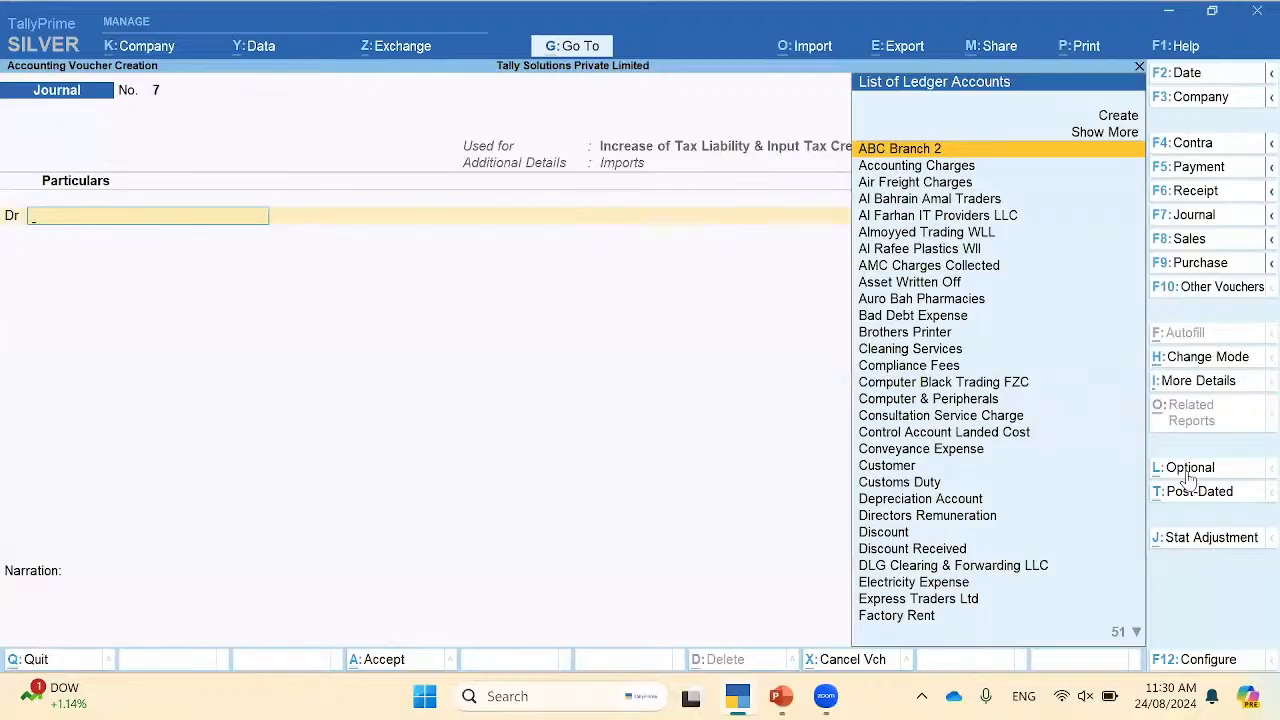
Step: Debit Output Vat with 750 in the journal, using a taxable value of 15000 at 5%
{"action": "type", "text": "Ou"}
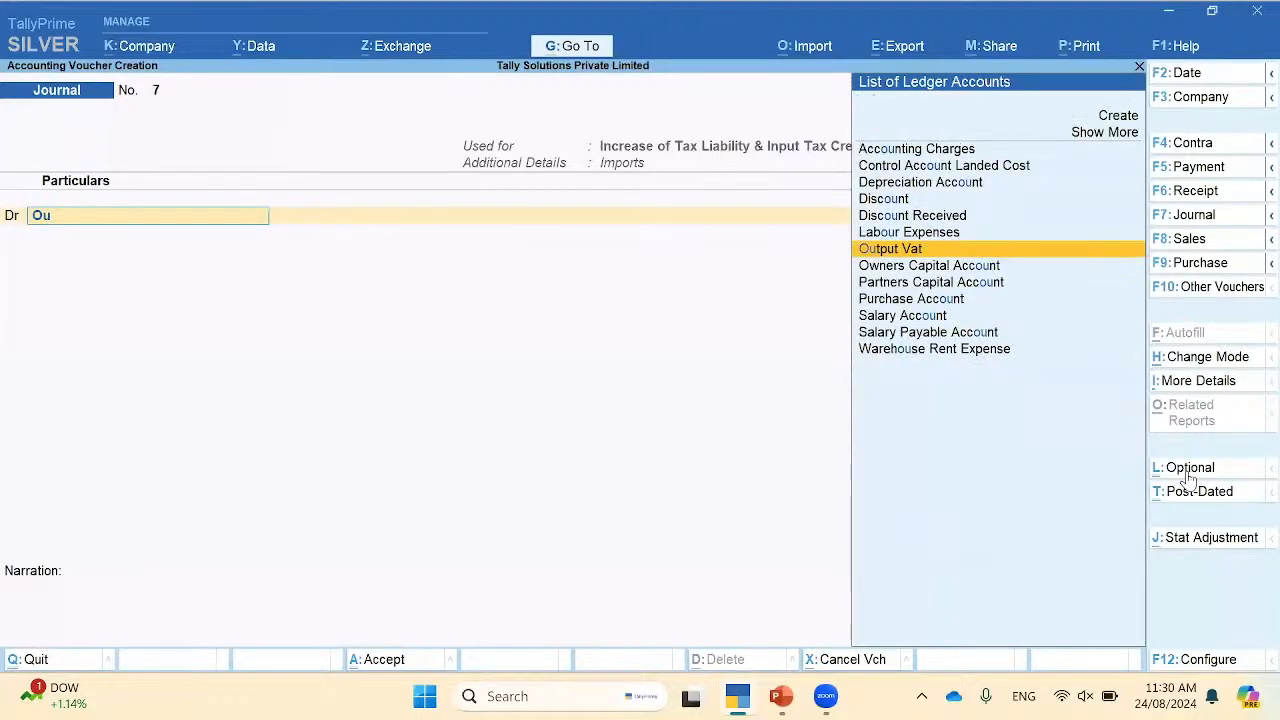
{"action": "key", "text": "Return"}
{"action": "key", "text": "Return"}
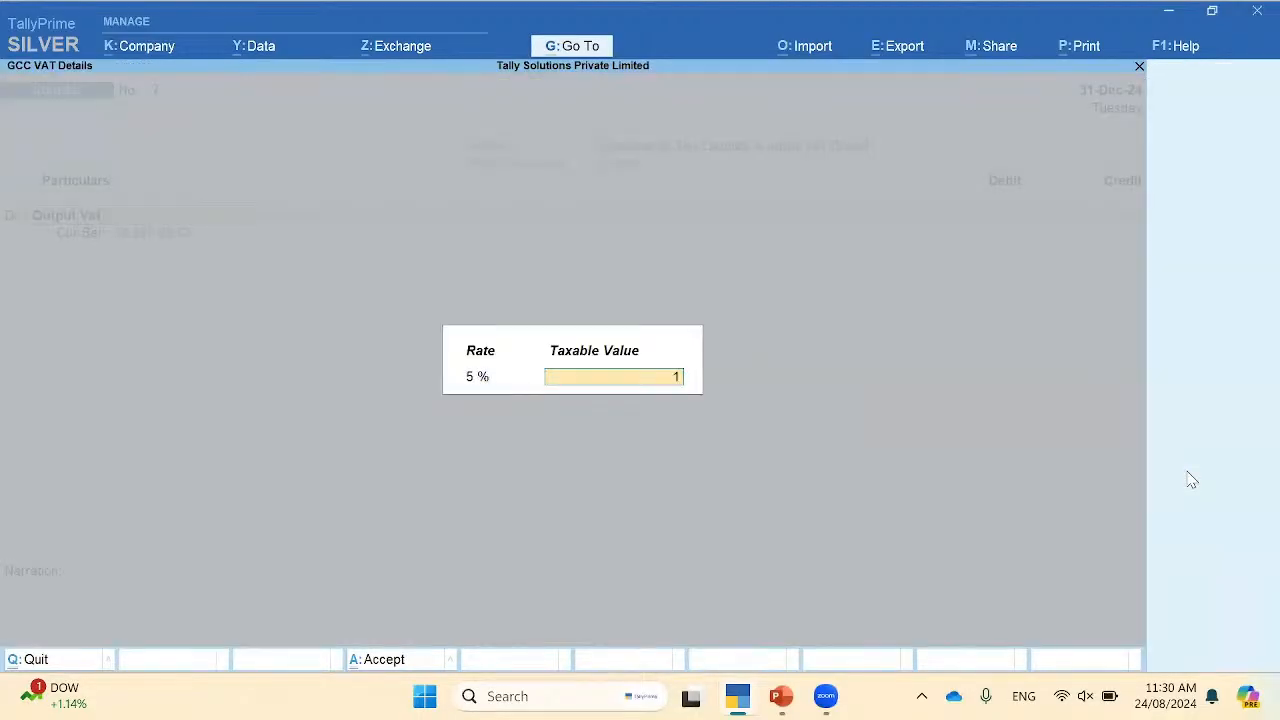
{"action": "type", "text": "15000"}
{"action": "key", "text": "Return"}
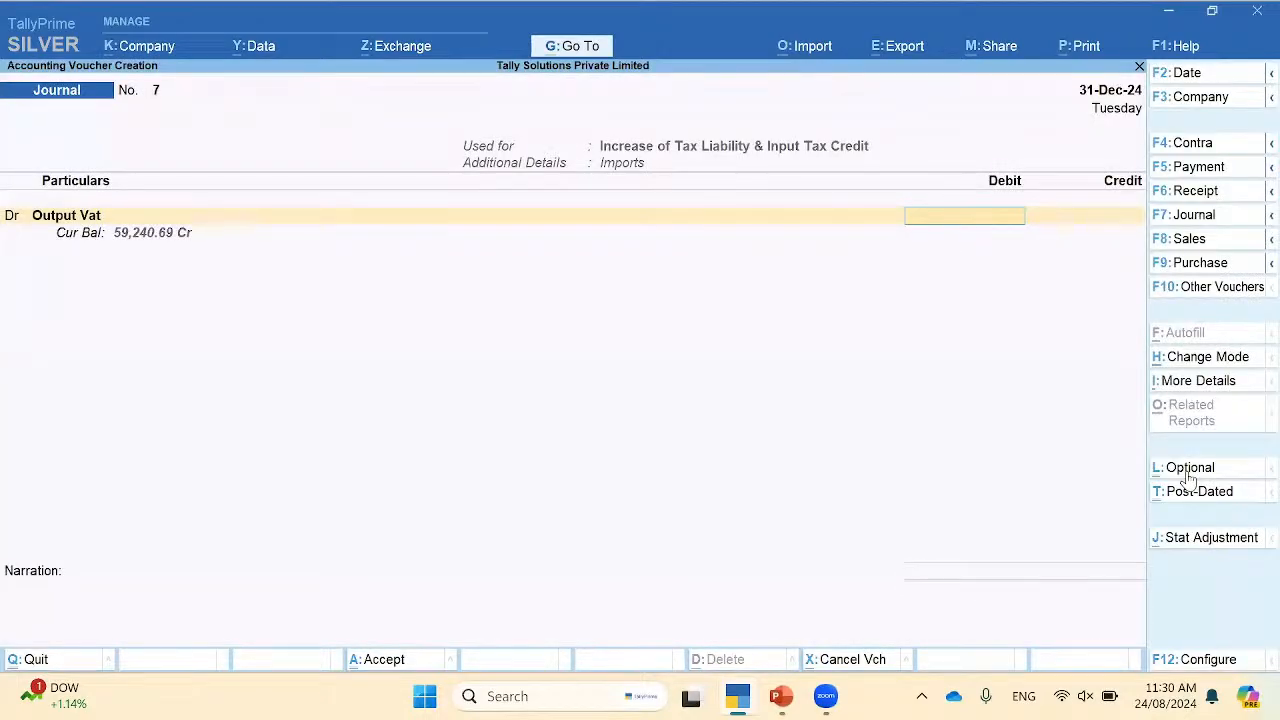
{"action": "type", "text": "76"}
{"action": "key", "text": "BackSpace"}
{"action": "type", "text": "50"}
{"action": "key", "text": "Return"}
Step: Credit Input Vat with 750 and save the adjustment journal
{"action": "key", "text": "Return"}
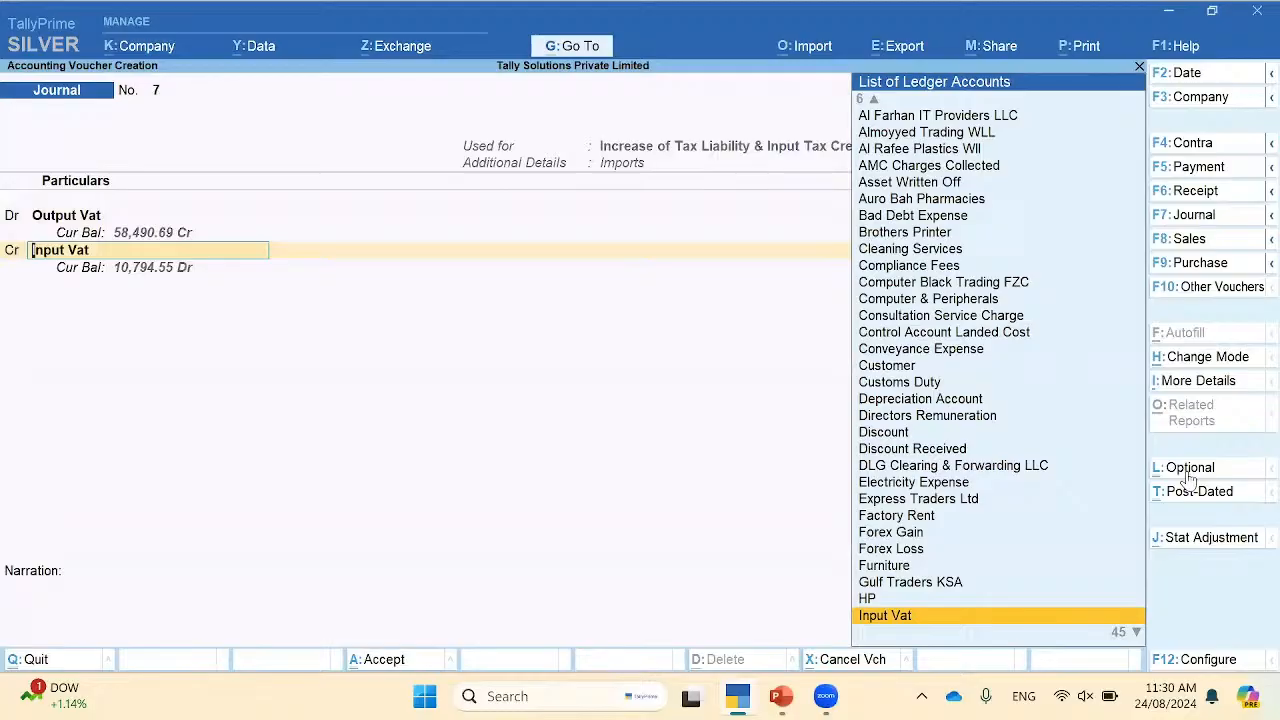
{"action": "key", "text": "Return"}
{"action": "key", "text": "Return"}
{"action": "key", "text": "Return"}
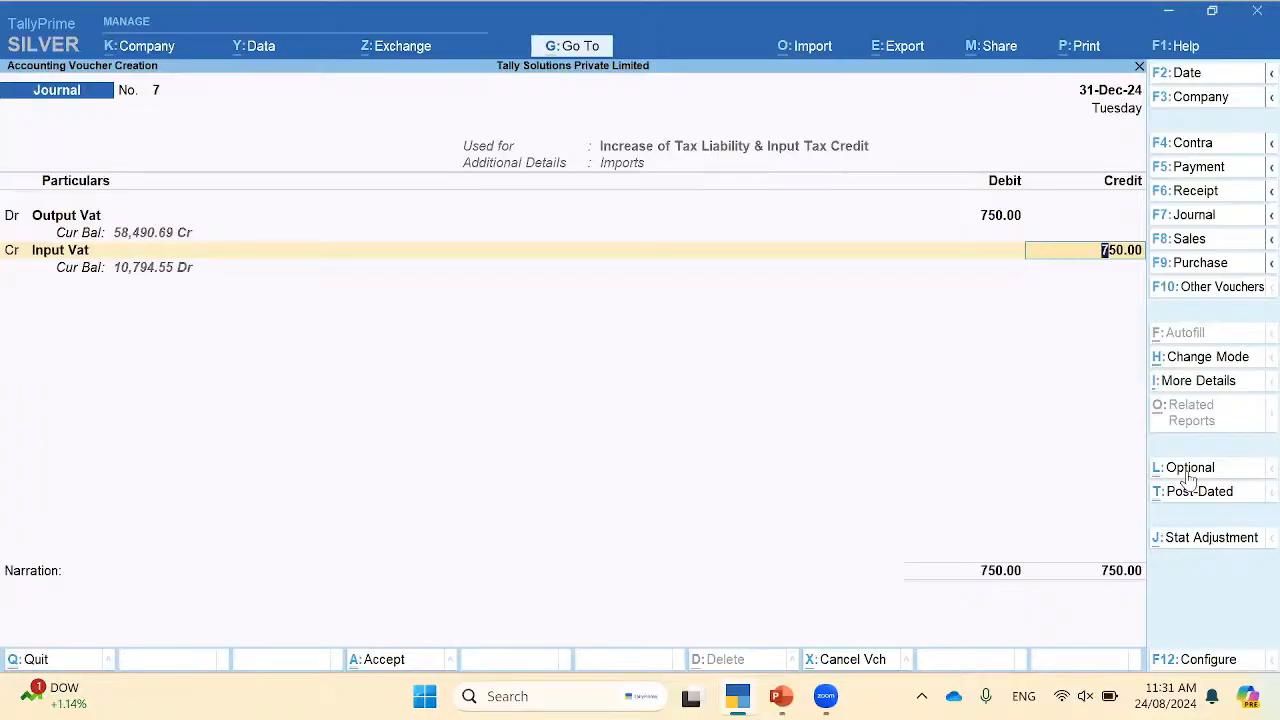
{"action": "key", "text": "ctrl+a"}
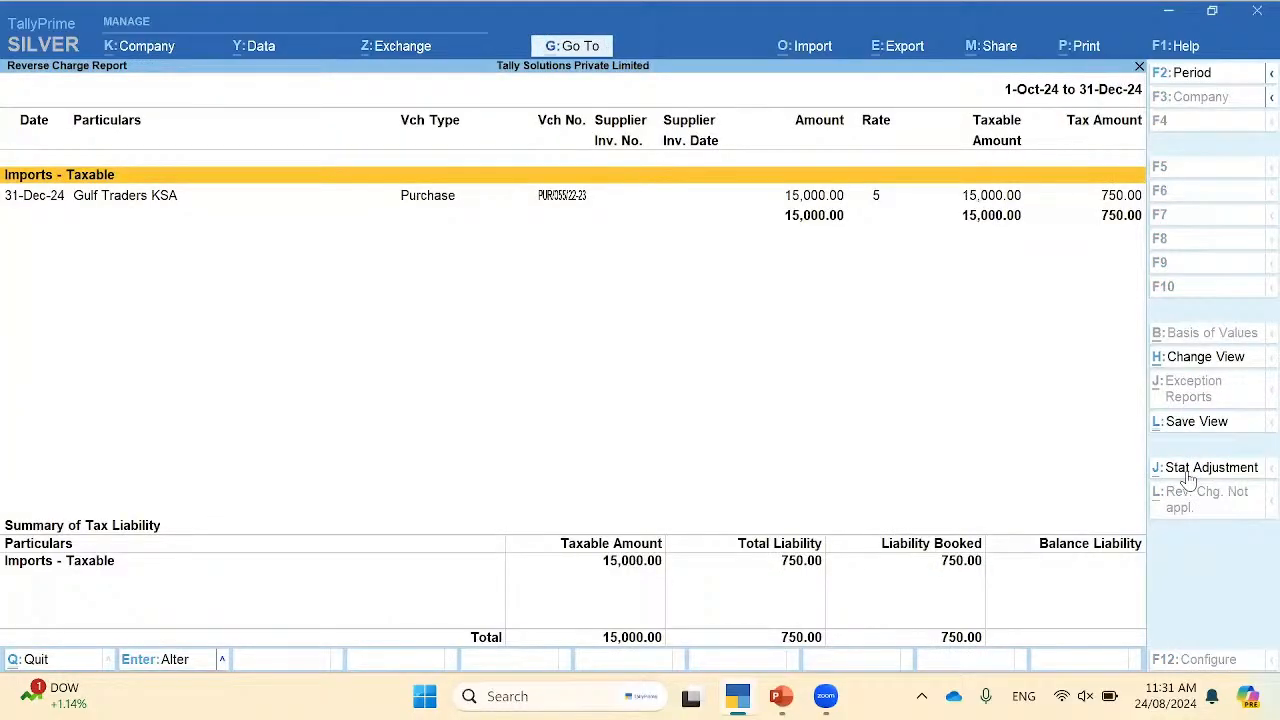
Step: Check the liability booked for Imports - Taxable in the tax liability summary, and close the Reverse Charge Report
{"action": "key", "text": "Down"}
{"action": "key", "text": "Down"}
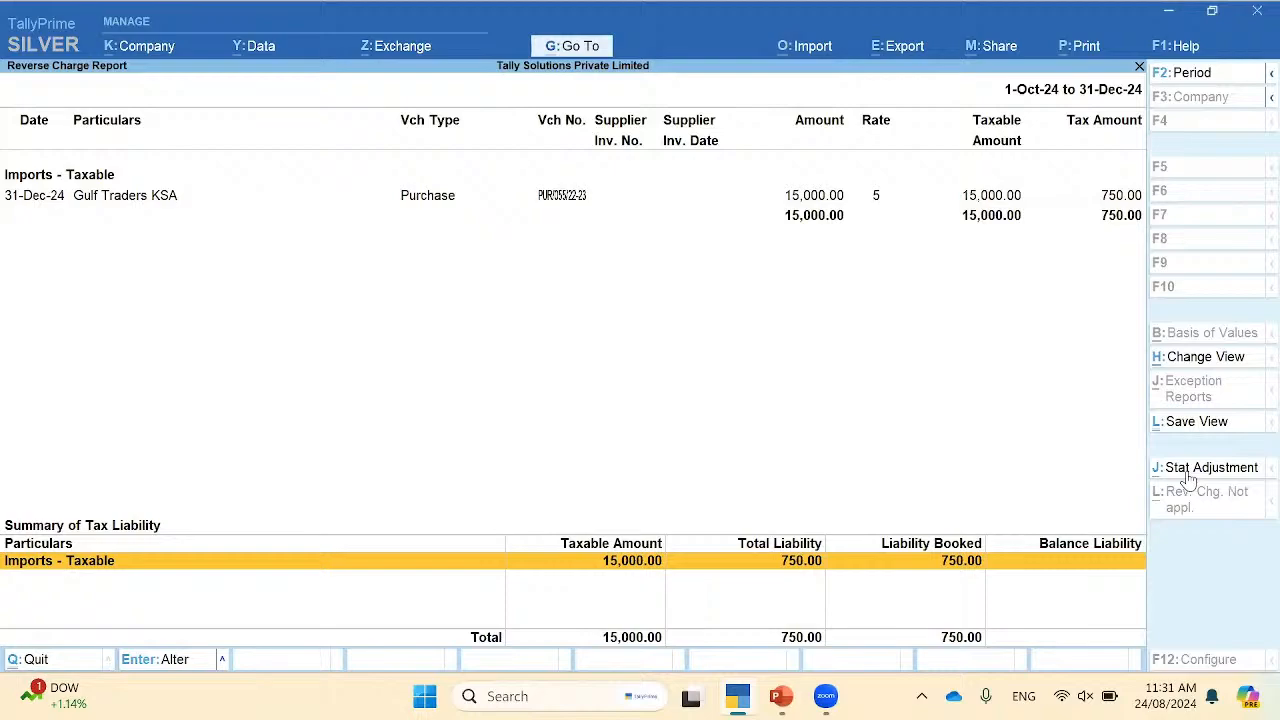
{"action": "key", "text": "Escape"}
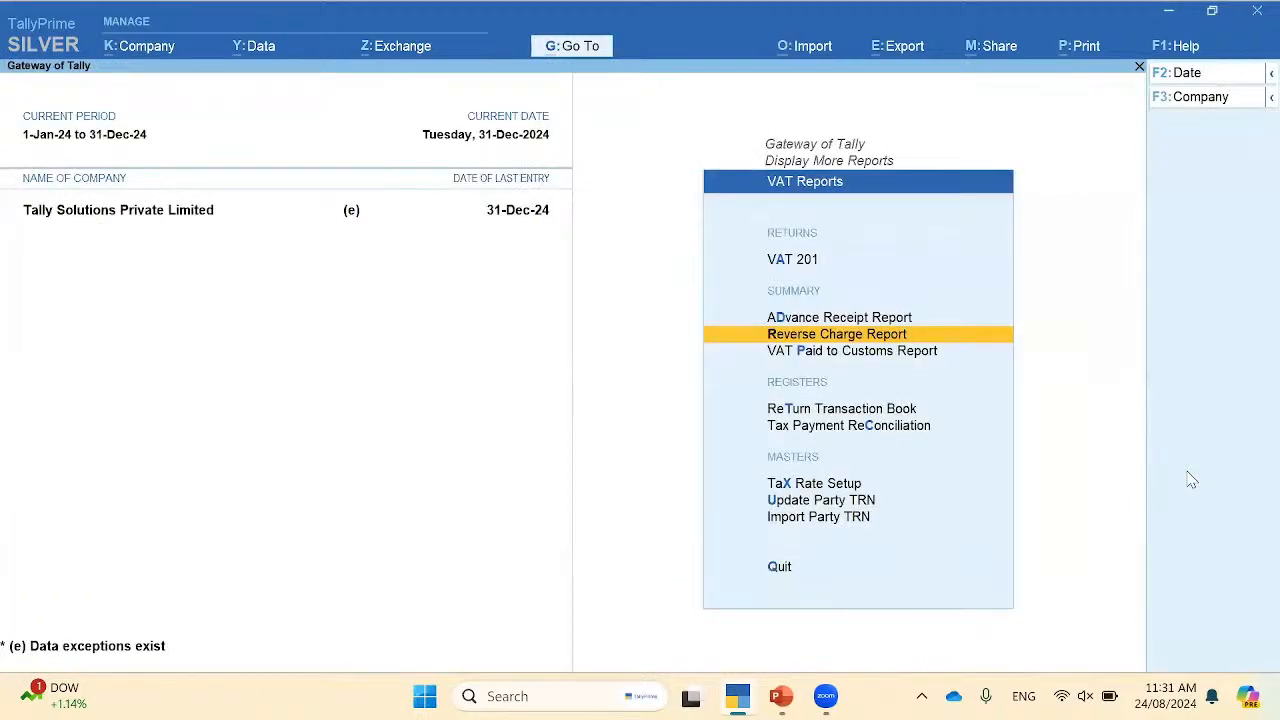
Step: Open the VAT 201 return and examine the Reverse Charge line in the Sales (Outwards) section
{"action": "key", "text": "Up"}
{"action": "key", "text": "Up"}
{"action": "key", "text": "Return"}
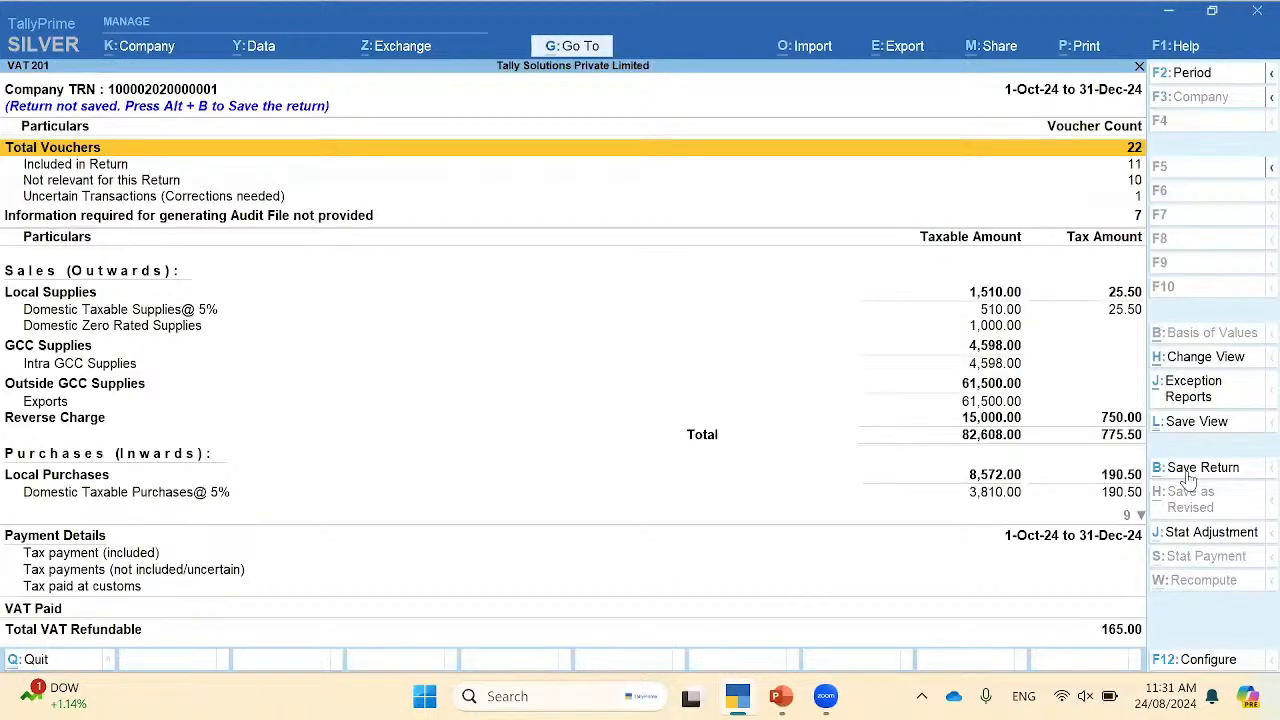
{"action": "key", "text": "Down"}
{"action": "key", "text": "Down"}
{"action": "key", "text": "Down"}
{"action": "key", "text": "Down"}
{"action": "key", "text": "Down"}
{"action": "key", "text": "Down"}
{"action": "key", "text": "Down"}
{"action": "key", "text": "Down"}
{"action": "key", "text": "Down"}
{"action": "key", "text": "Down"}
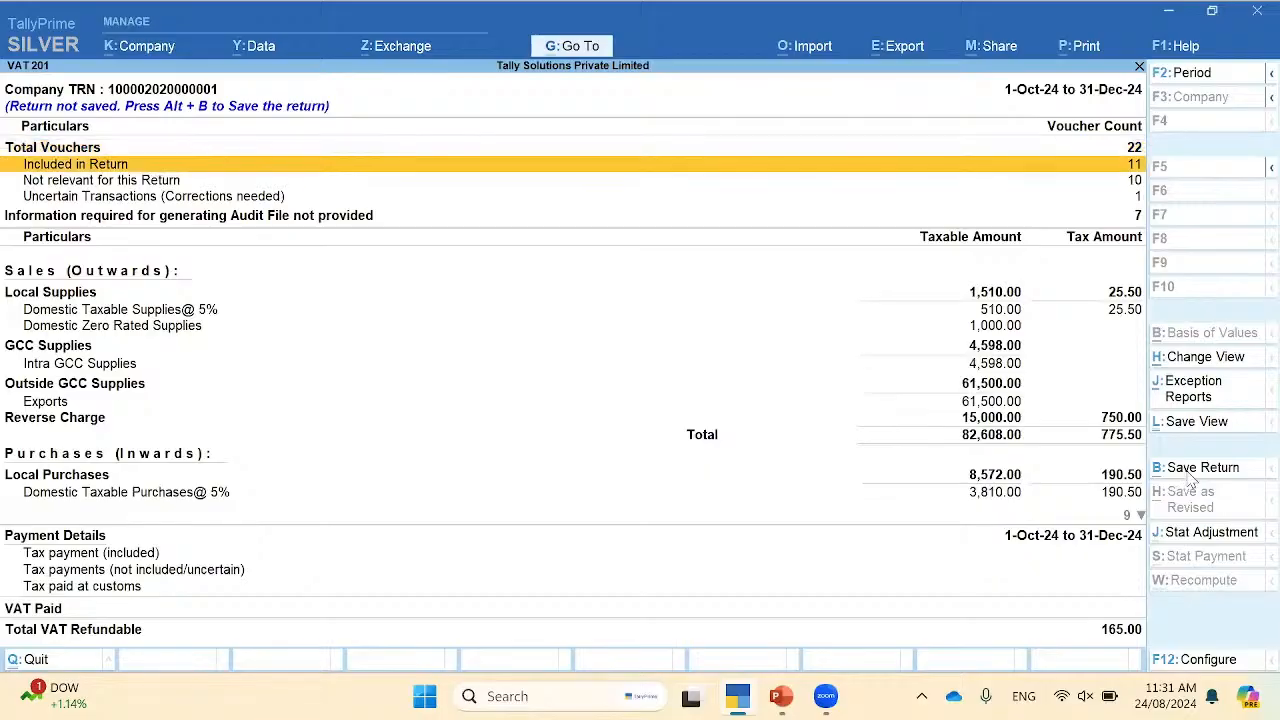
{"action": "key", "text": "Down"}
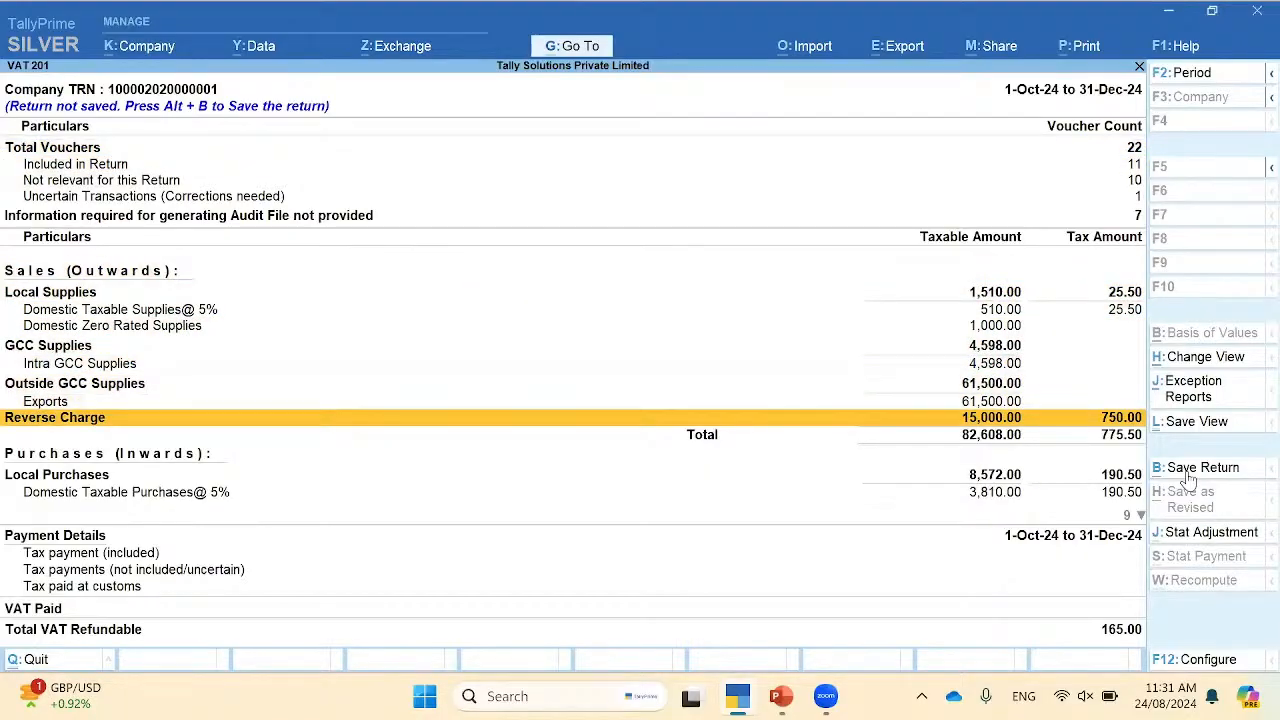
Step: Examine the Reverse Charge line in the Purchases (Inwards) section of VAT 201, and return to the main Gateway of Tally
{"action": "key", "text": "Down"}
{"action": "key", "text": "Down"}
{"action": "key", "text": "Down"}
{"action": "key", "text": "Down"}
{"action": "key", "text": "Down"}
{"action": "key", "text": "Down"}
{"action": "key", "text": "Down"}
{"action": "key", "text": "Down"}
{"action": "key", "text": "Down"}
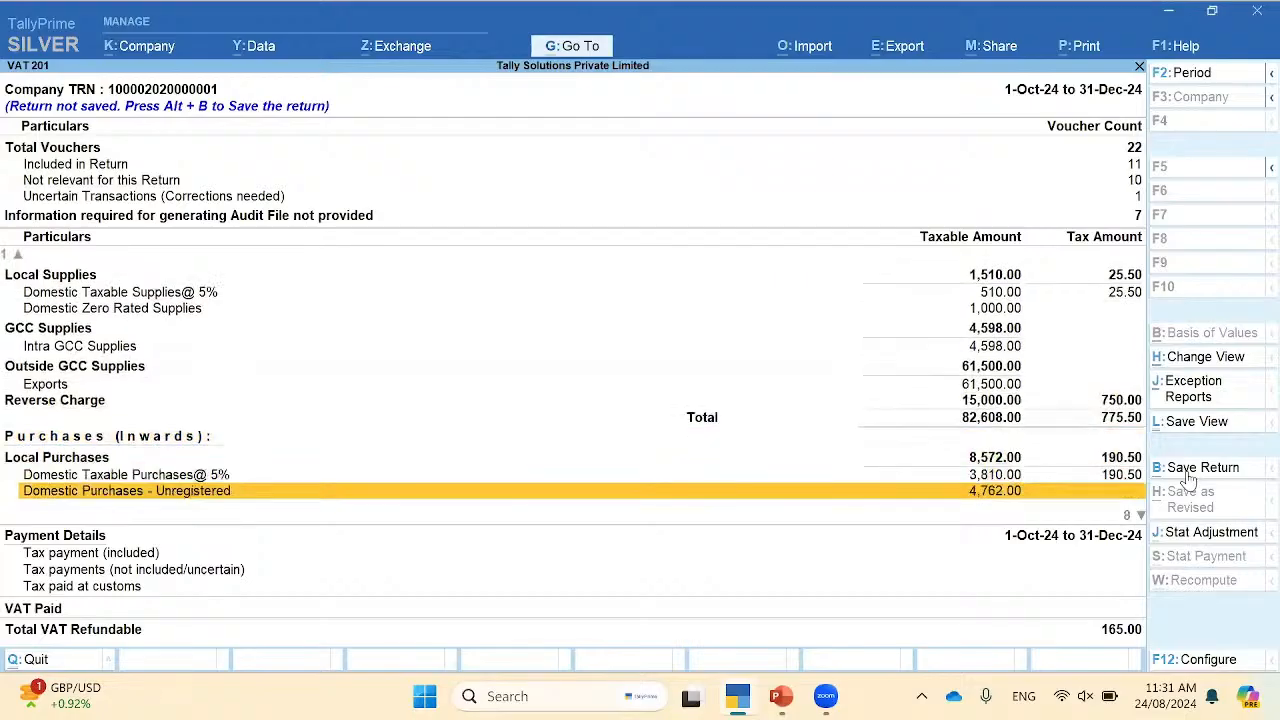
{"action": "key", "text": "Down"}
{"action": "key", "text": "Down"}
{"action": "key", "text": "Down"}
{"action": "key", "text": "Up"}
{"action": "key", "text": "Up"}
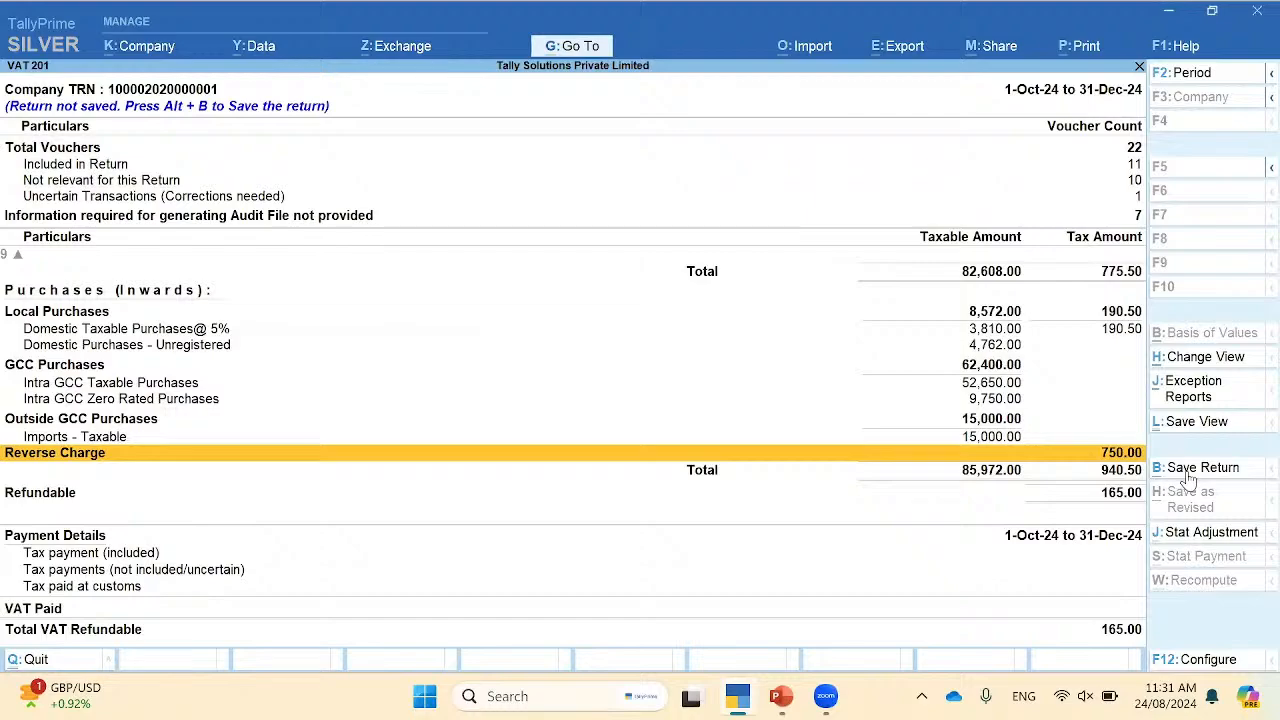
{"action": "left_click", "coordinate": [1190, 468]}
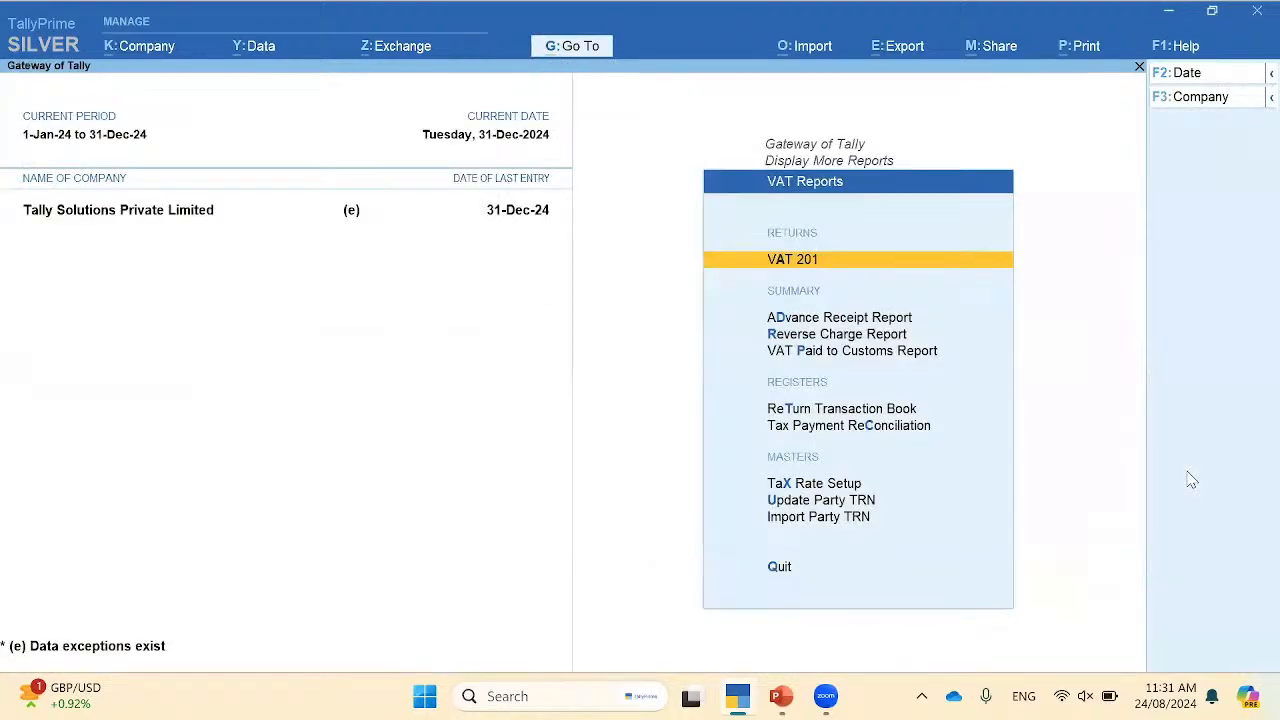
{"action": "key", "text": "Escape"}
{"action": "key", "text": "Escape"}
{"action": "key", "text": "Escape"}
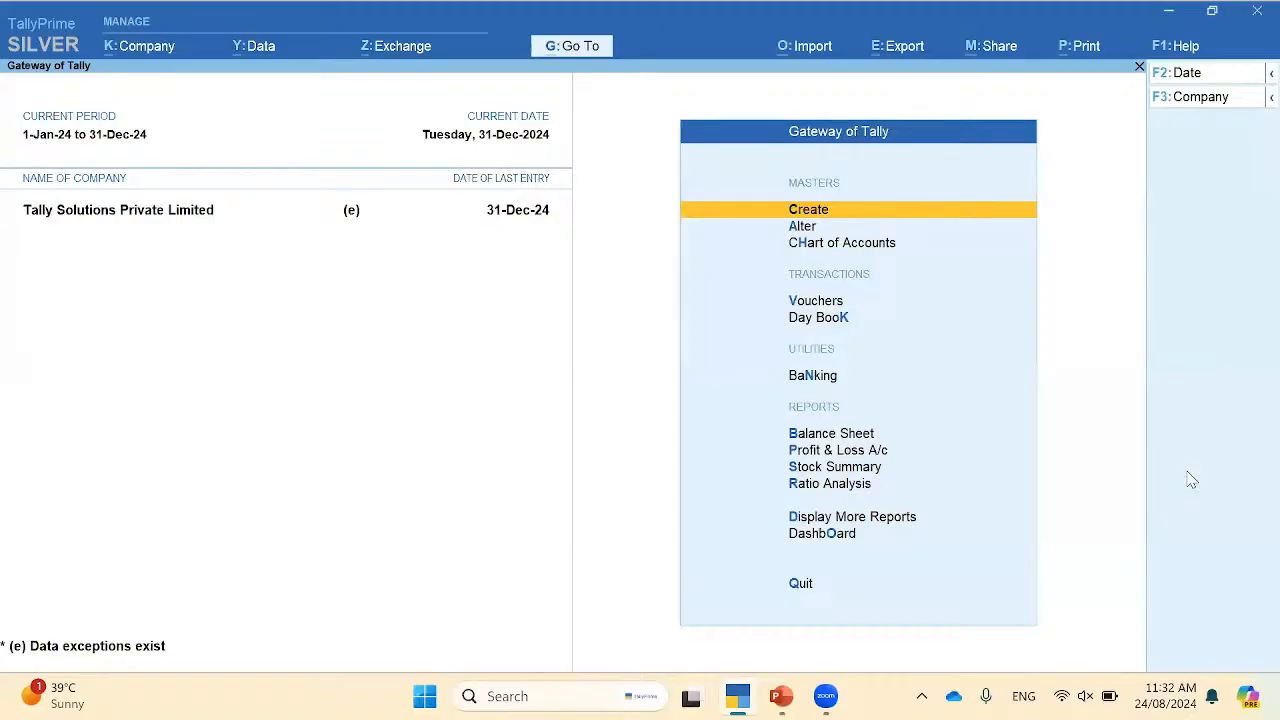
Step: Start a new receipt voucher with Cash as the receiving account
{"action": "key", "text": "Down"}
{"action": "key", "text": "Down"}
{"action": "key", "text": "Down"}
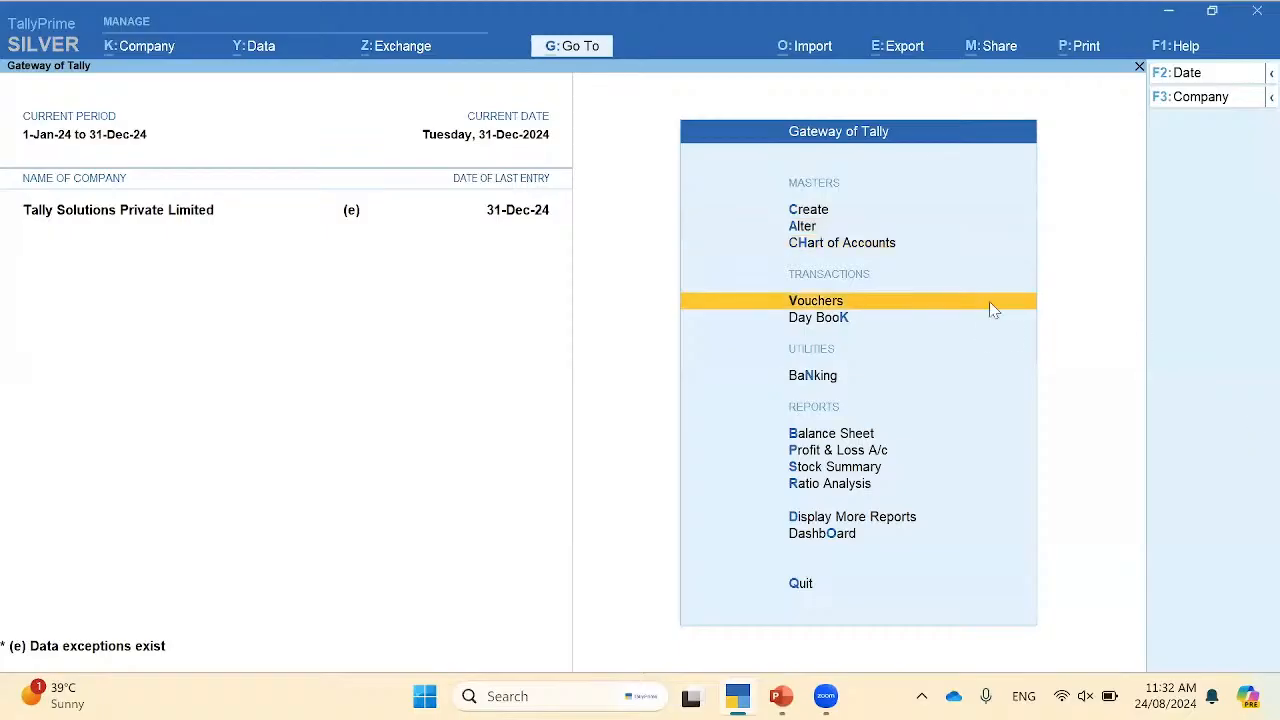
{"action": "key", "text": "Return"}
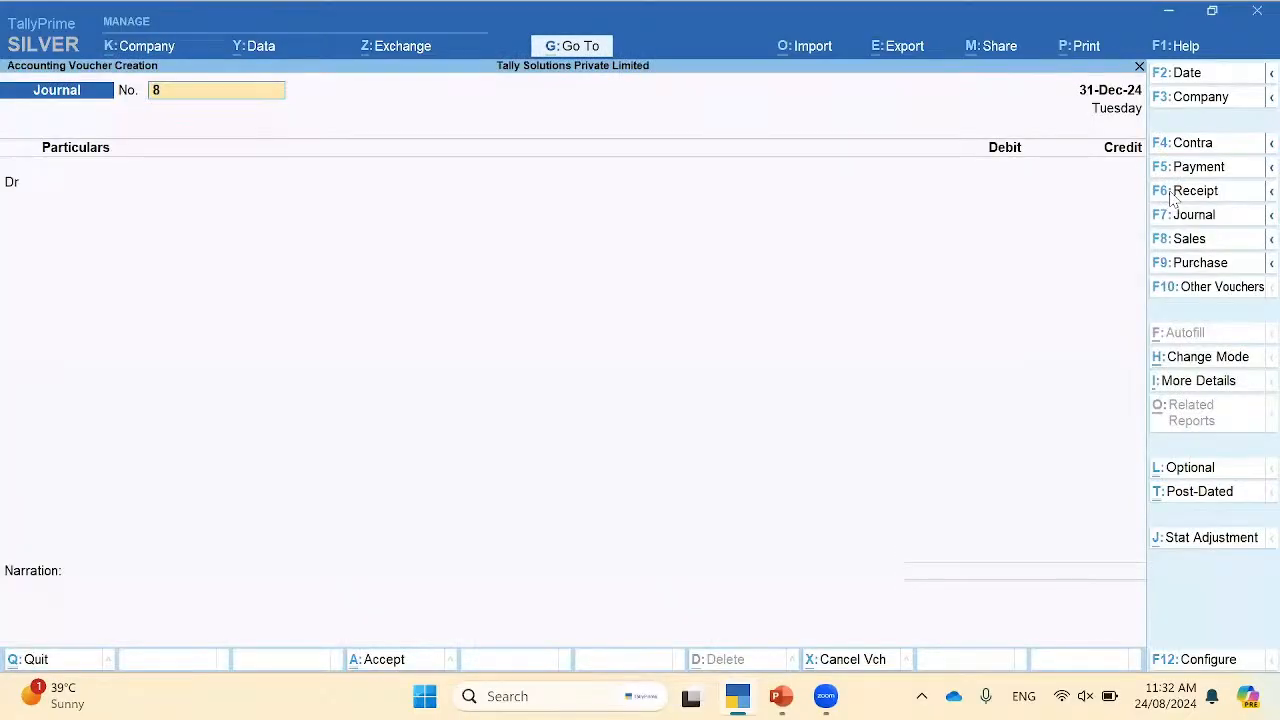
{"action": "left_click", "coordinate": [1190, 191]}
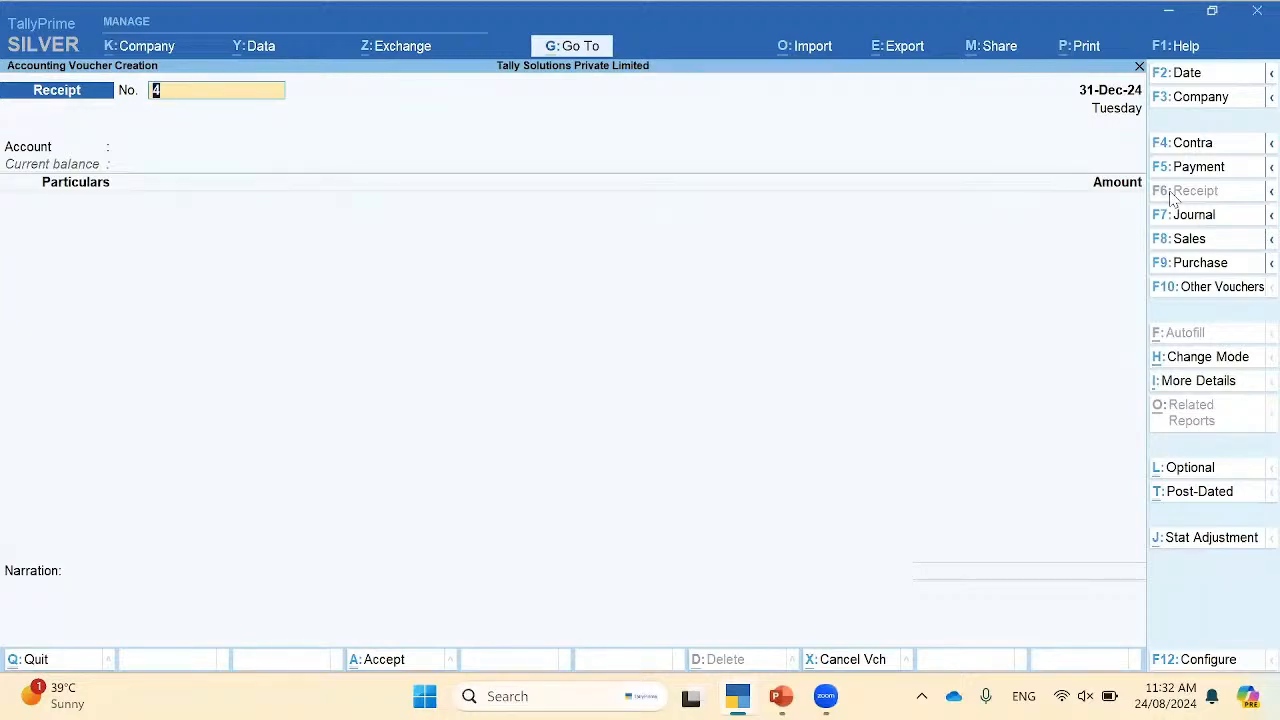
{"action": "key", "text": "Return"}
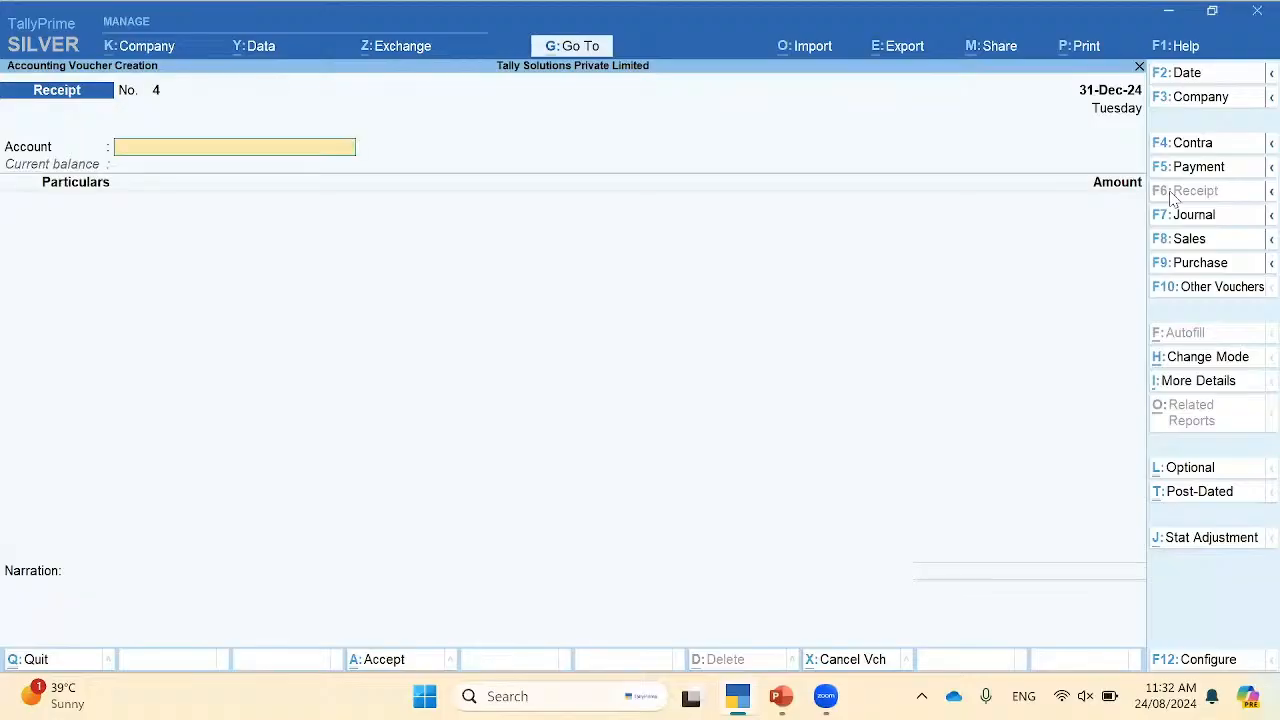
{"action": "key", "text": "Down"}
{"action": "key", "text": "Down"}
{"action": "key", "text": "Down"}
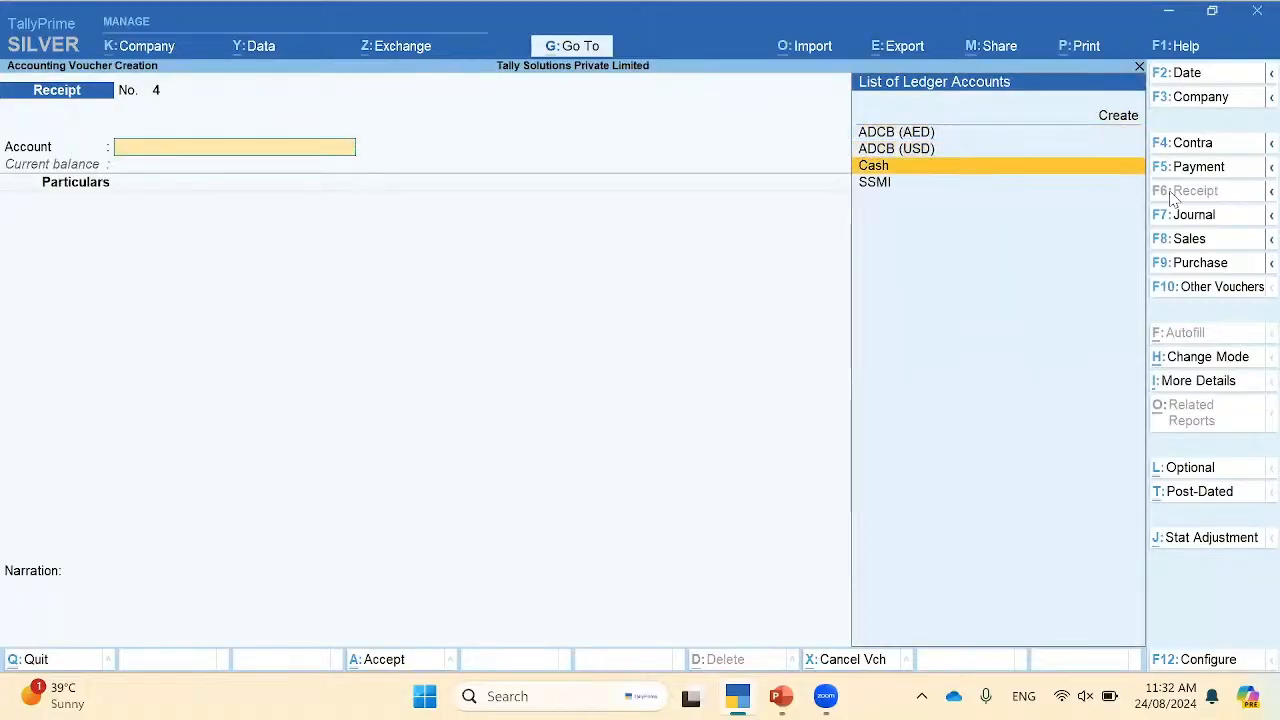
{"action": "key", "text": "Return"}
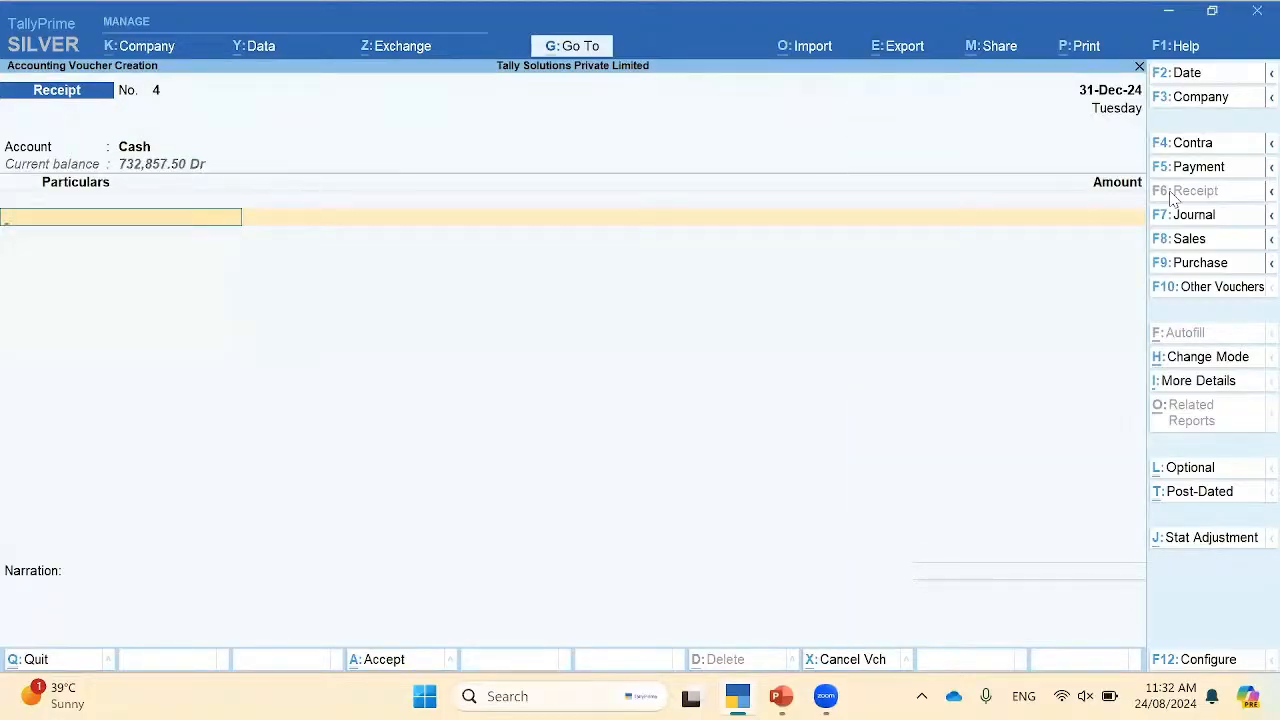
Step: Set the receipt voucher's VAT statutory adjustment to Advance Receipt as the nature of receipt
{"action": "left_click", "coordinate": [1228, 538]}
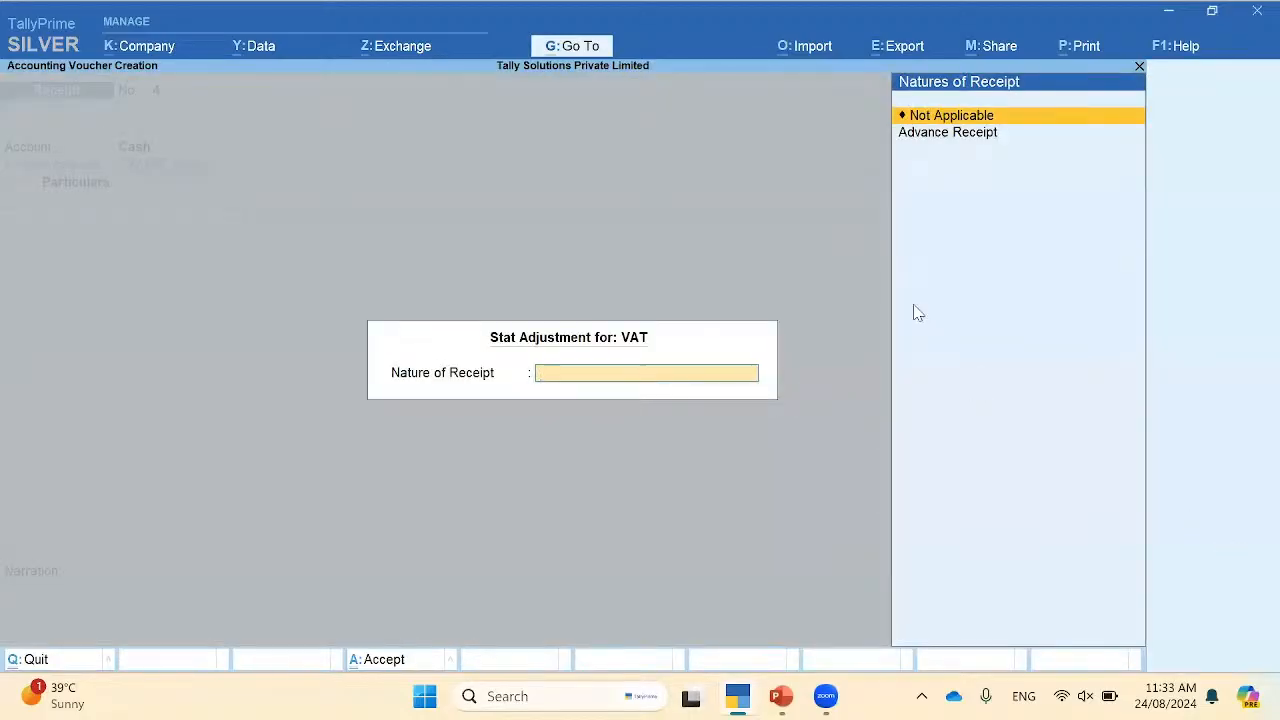
{"action": "key", "text": "Down"}
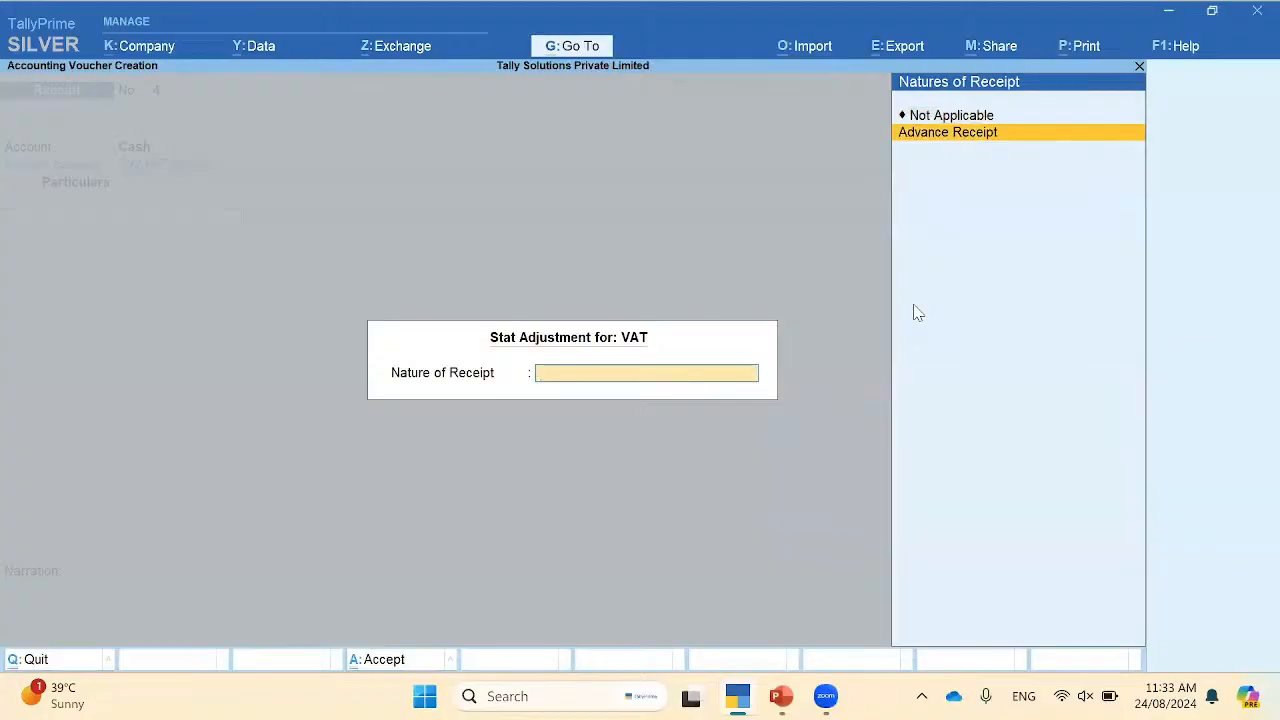
{"action": "key", "text": "Return"}
{"action": "key", "text": "Return"}
{"action": "key", "text": "Return"}
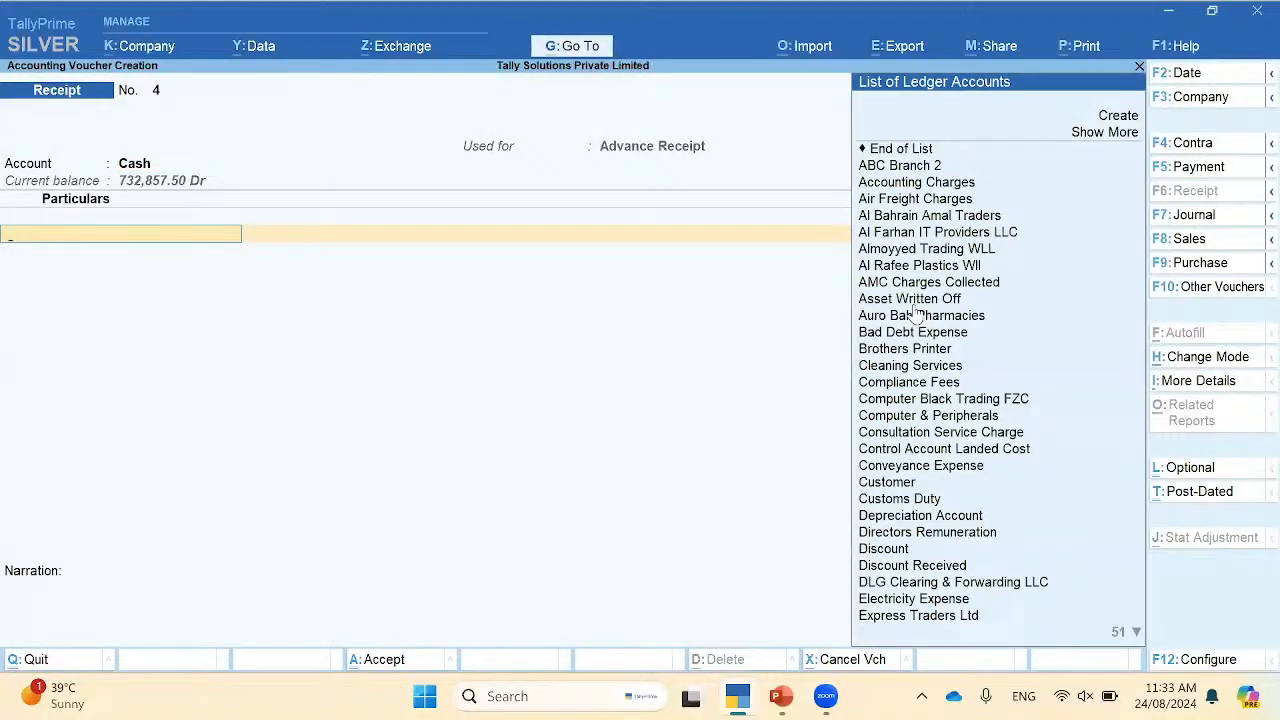
Step: Choose Al Rafee Plastics Wll as the party ledger credited in the receipt
{"action": "key", "text": "Down"}
{"action": "key", "text": "Down"}
{"action": "key", "text": "Down"}
{"action": "key", "text": "Down"}
{"action": "key", "text": "Down"}
{"action": "key", "text": "Down"}
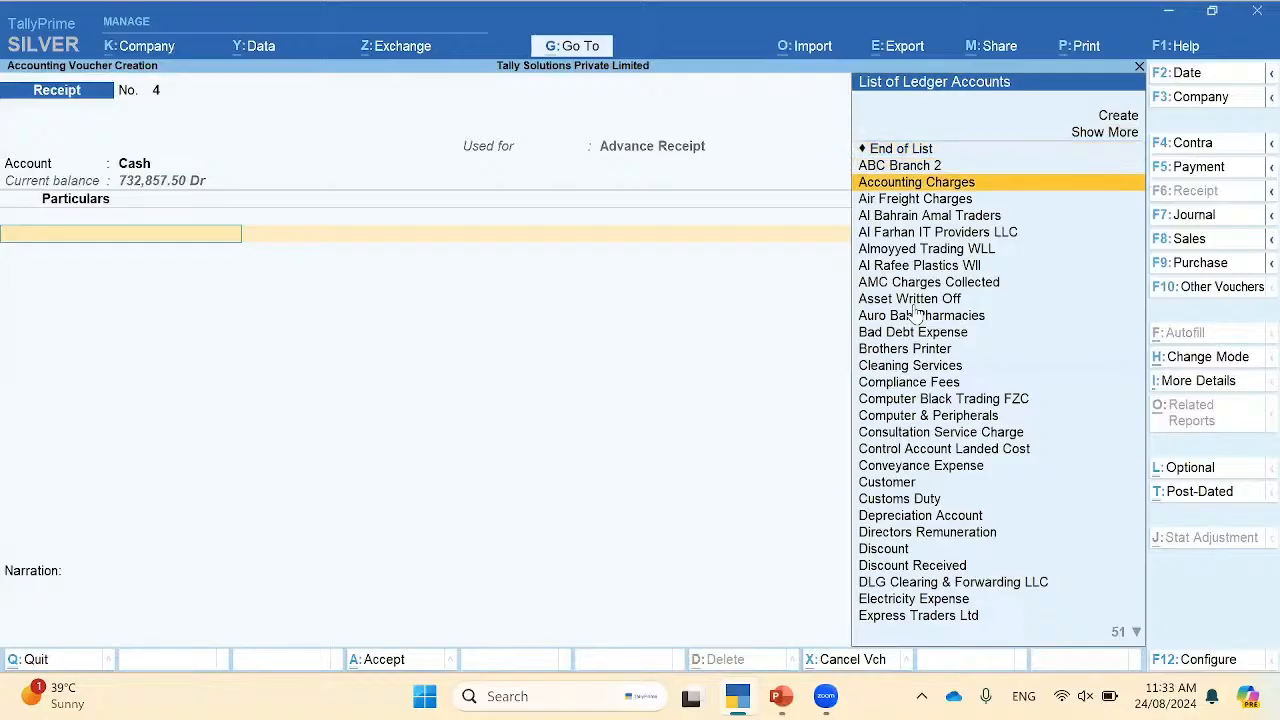
{"action": "key", "text": "Down"}
{"action": "key", "text": "Down"}
{"action": "key", "text": "Down"}
{"action": "key", "text": "Down"}
{"action": "key", "text": "Return"}
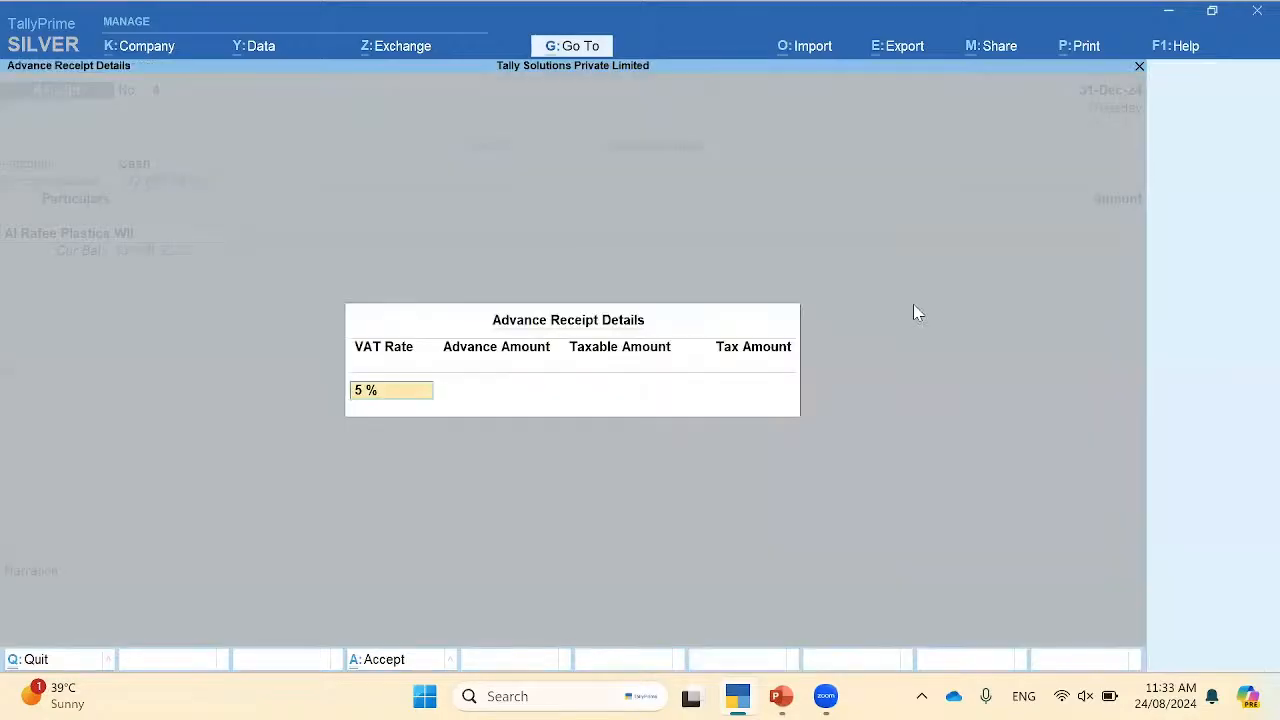
Step: Enter the advance receipt details with a 5% VAT rate and an advance amount of 10,500
{"action": "key", "text": "Return"}
{"action": "type", "text": "10500"}
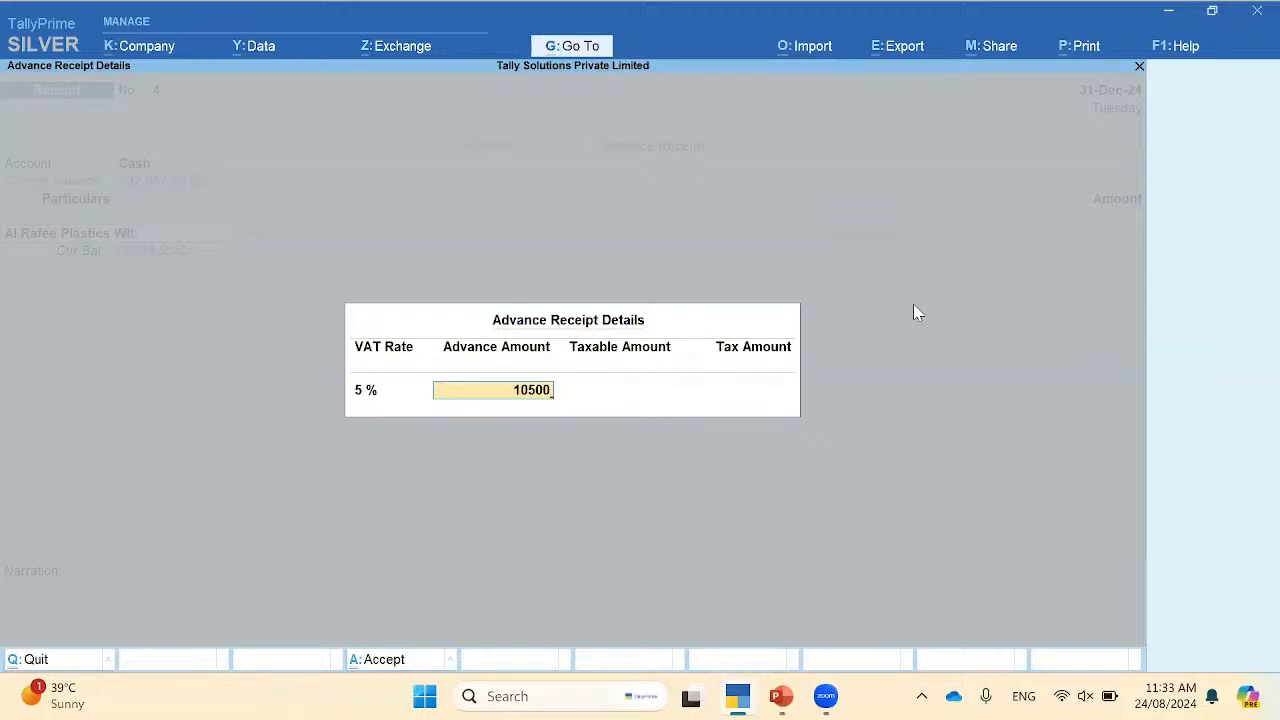
{"action": "key", "text": "Return"}
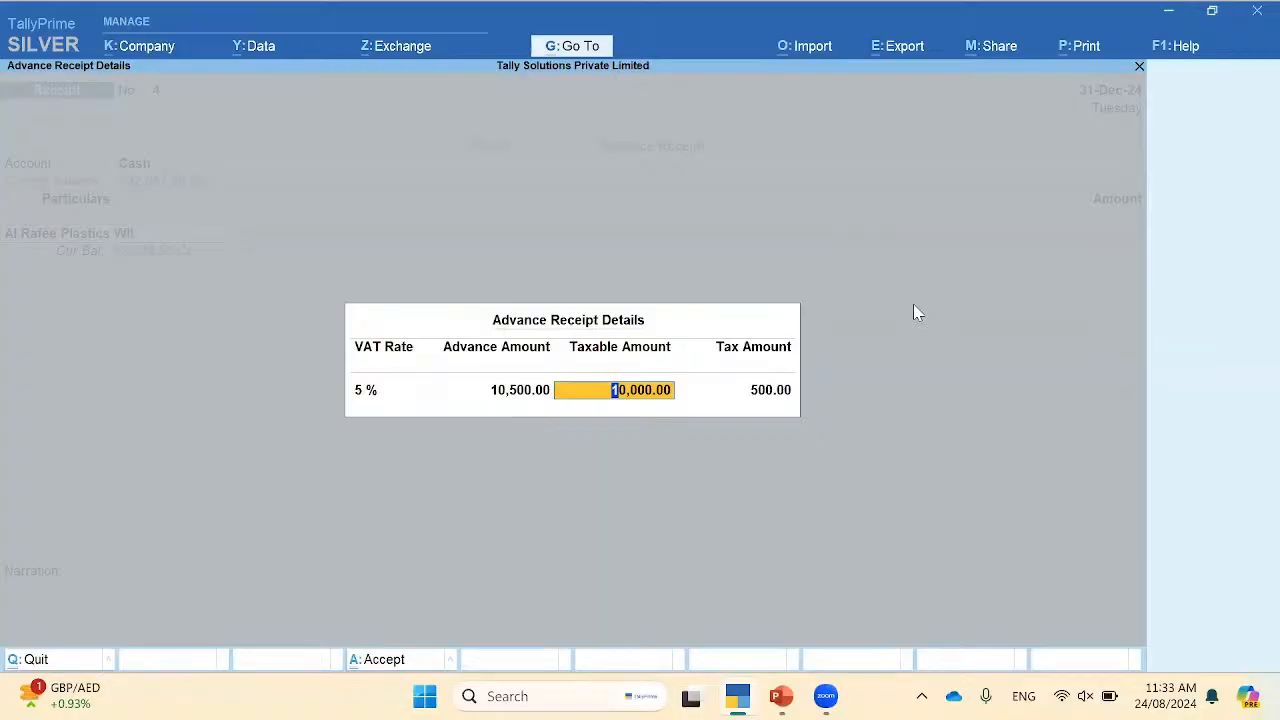
{"action": "key", "text": "Return"}
{"action": "key", "text": "Return"}
{"action": "key", "text": "Return"}
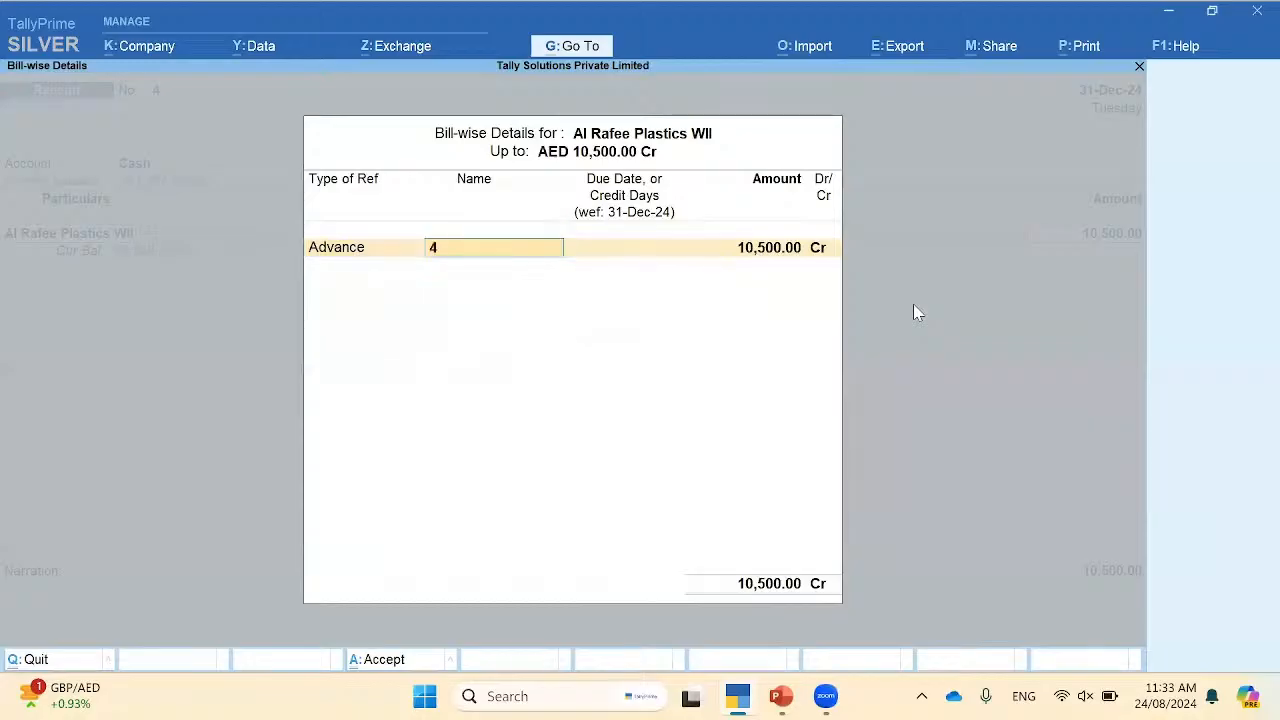
Step: Accept the bill-wise Advance reference 4 for the full amount, and save the receipt voucher without a narration
{"action": "key", "text": "Return"}
{"action": "key", "text": "Return"}
{"action": "key", "text": "Return"}
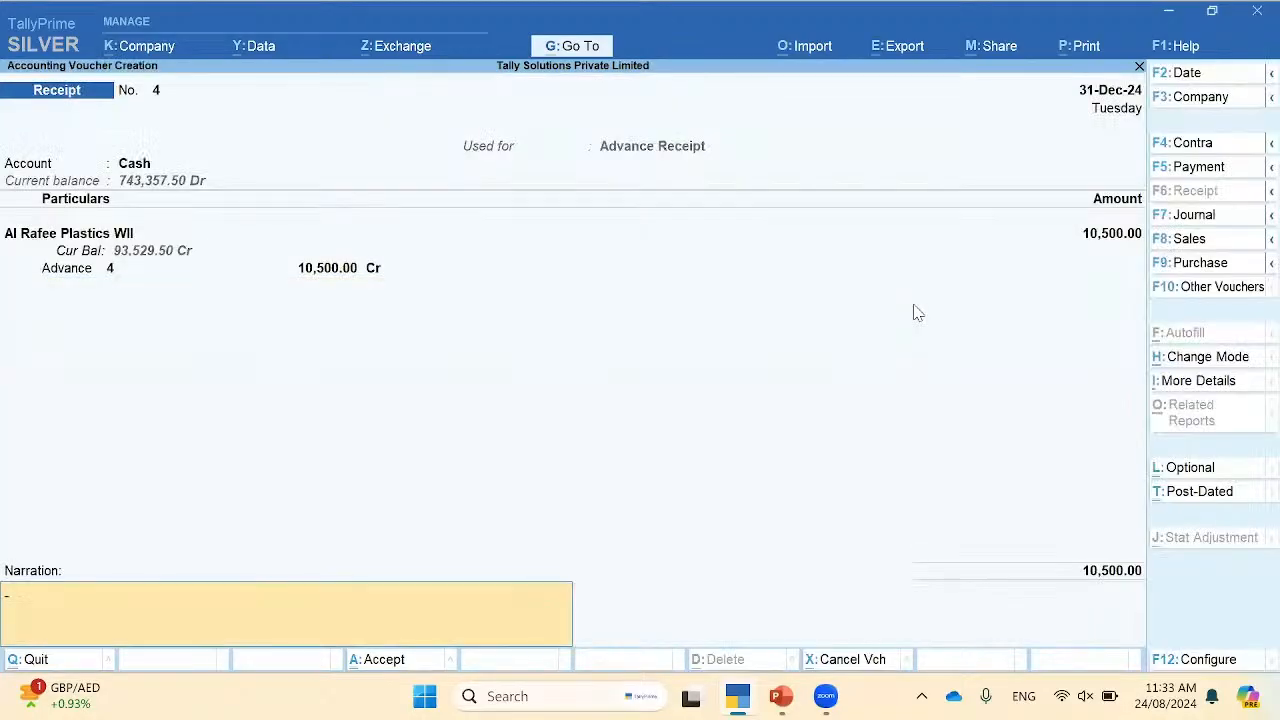
{"action": "key", "text": "Return"}
{"action": "key", "text": "Return"}
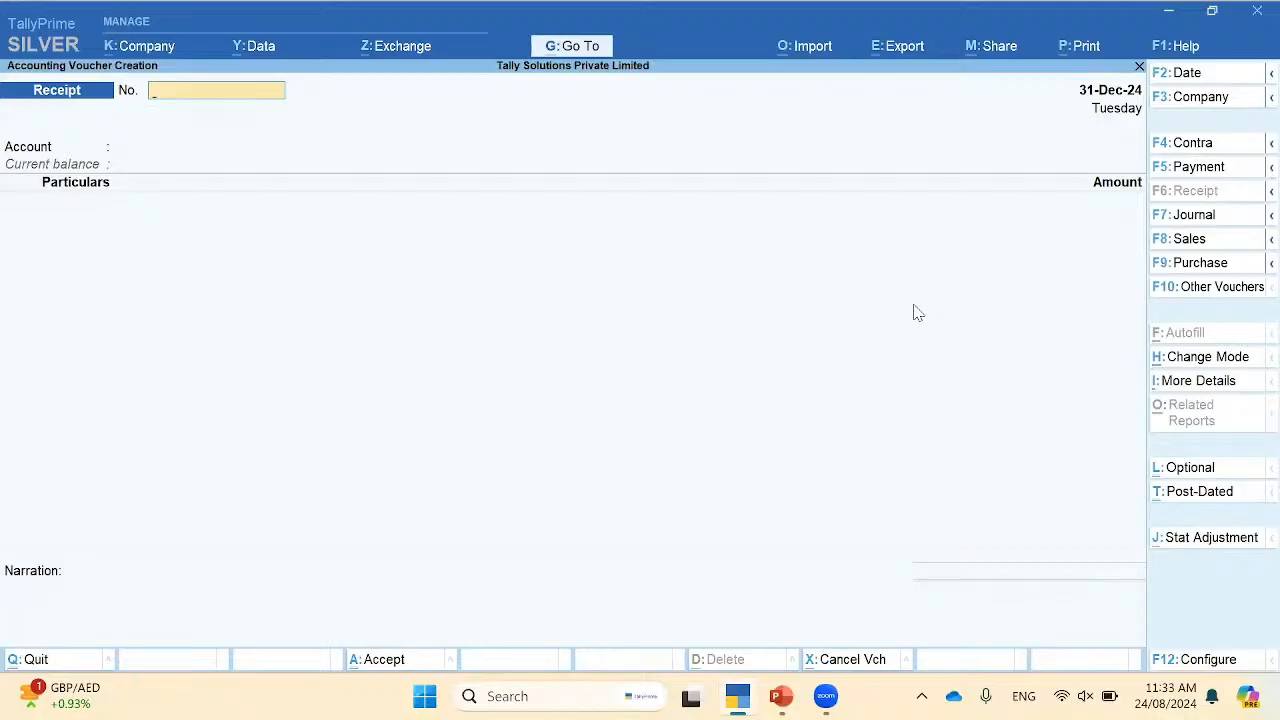
Step: Leave voucher entry, examine the advance and its balance liability in the Advance Receipt Report, and close the report
{"action": "key", "text": "Escape"}
{"action": "key", "text": "Return"}
{"action": "key", "text": "d"}
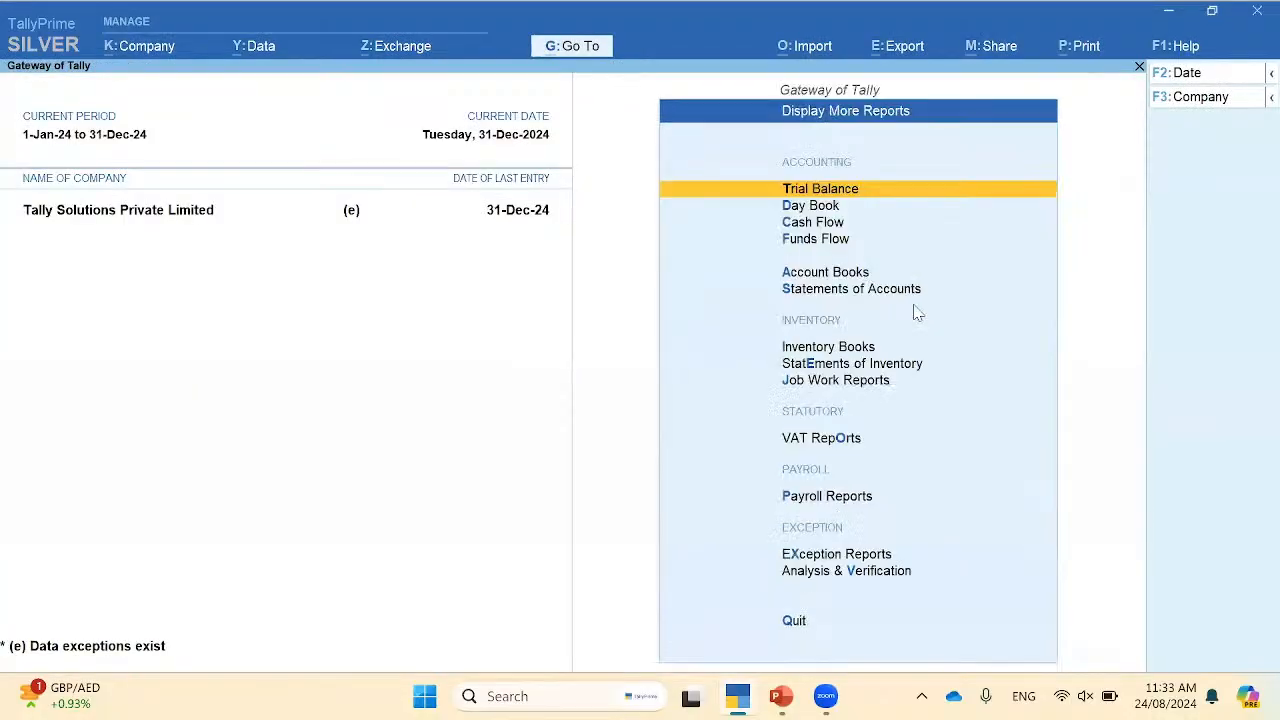
{"action": "key", "text": "Down"}
{"action": "key", "text": "Down"}
{"action": "key", "text": "Down"}
{"action": "key", "text": "Down"}
{"action": "key", "text": "Down"}
{"action": "key", "text": "Down"}
{"action": "key", "text": "Down"}
{"action": "key", "text": "Down"}
{"action": "key", "text": "Down"}
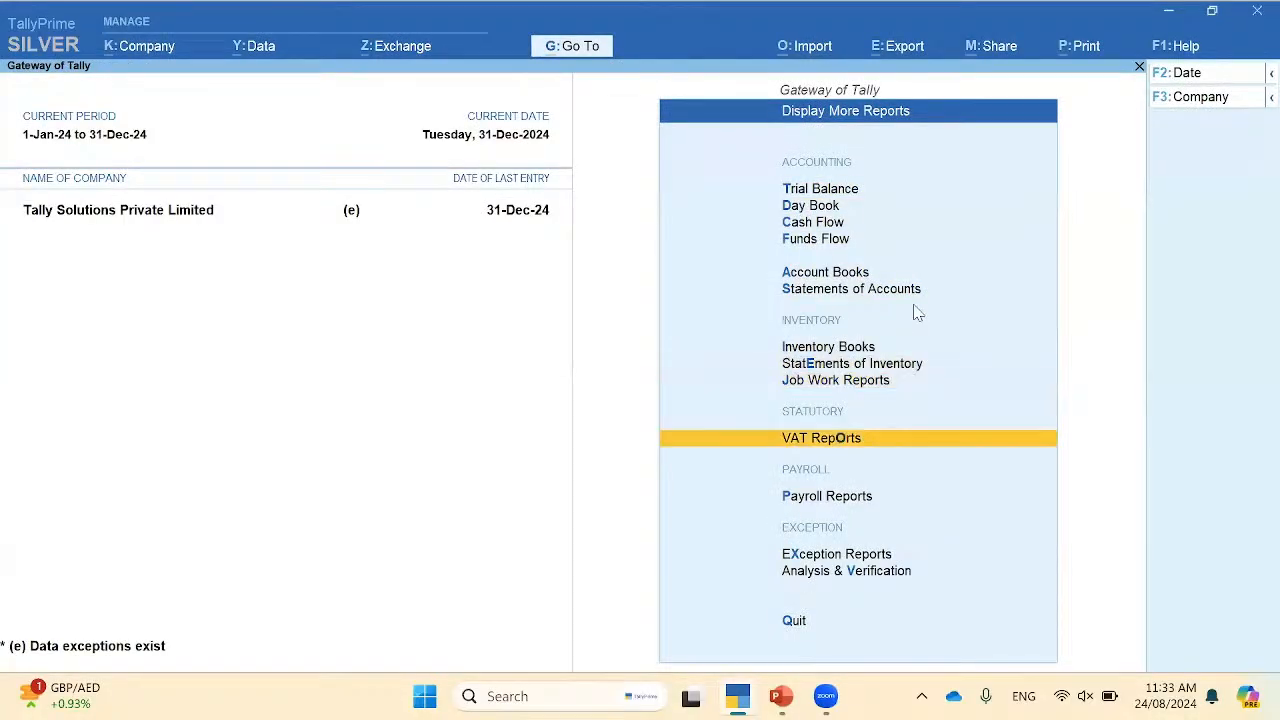
{"action": "key", "text": "Return"}
{"action": "key", "text": "Down"}
{"action": "key", "text": "Down"}
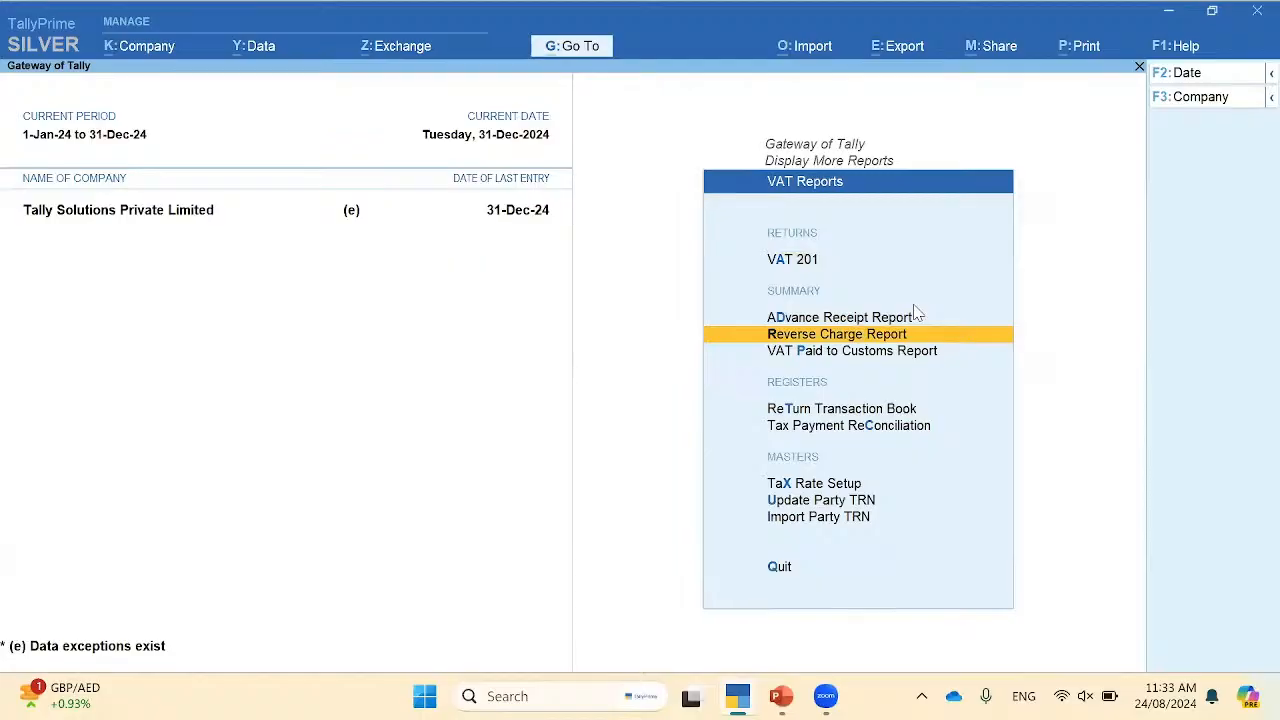
{"action": "key", "text": "Up"}
{"action": "key", "text": "Return"}
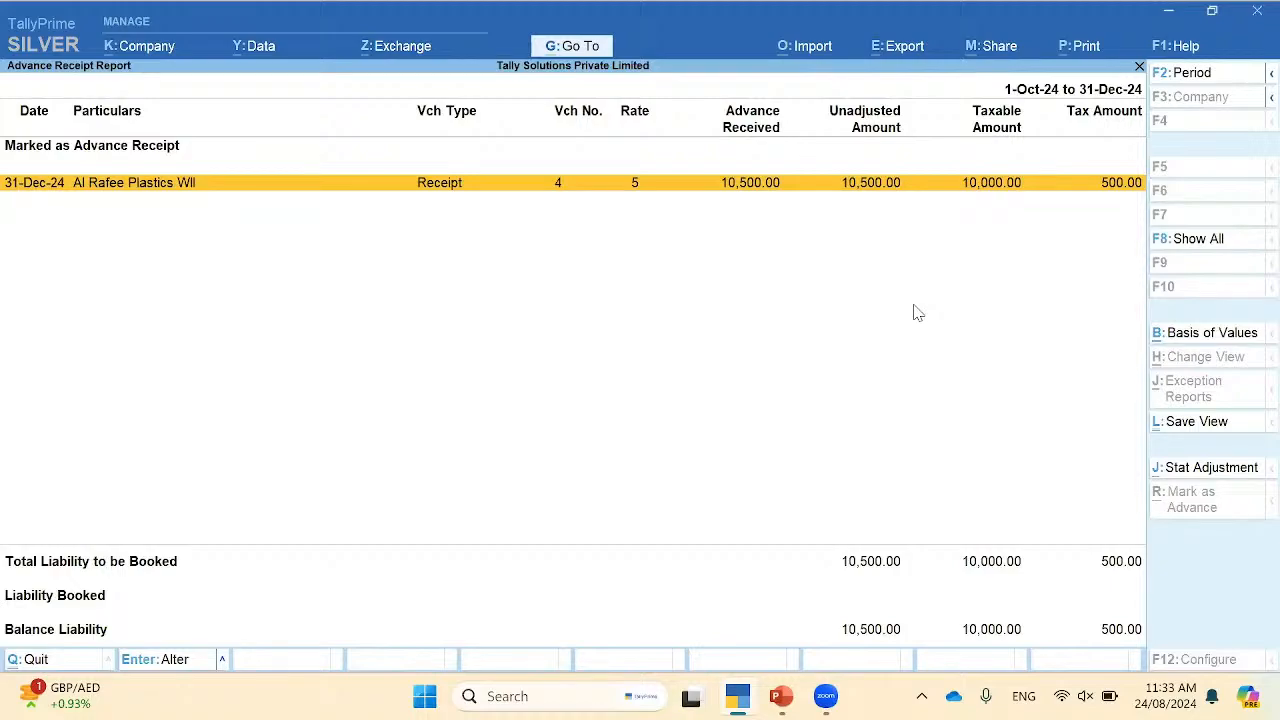
{"action": "key", "text": "Escape"}
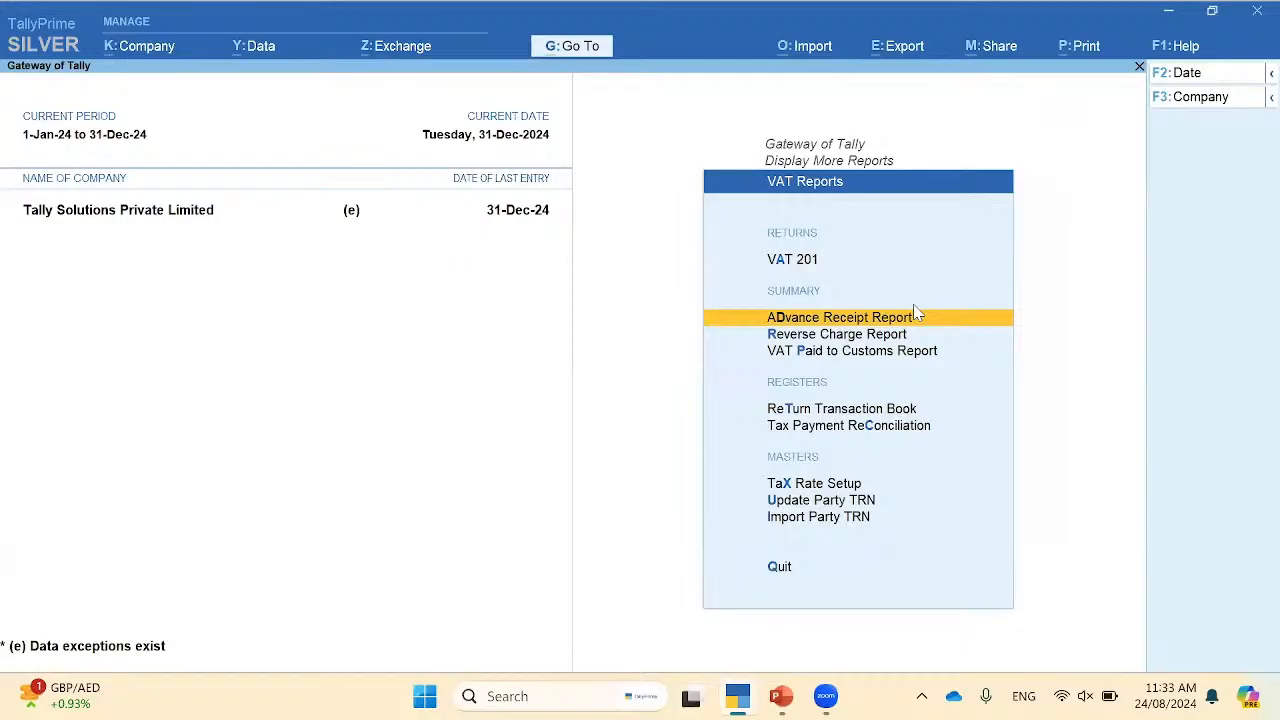
Step: Review the Sales (Outwards) and Purchases (Inwards) sections of the VAT 201 return, and close it
{"action": "key", "text": "Up"}
{"action": "key", "text": "Return"}
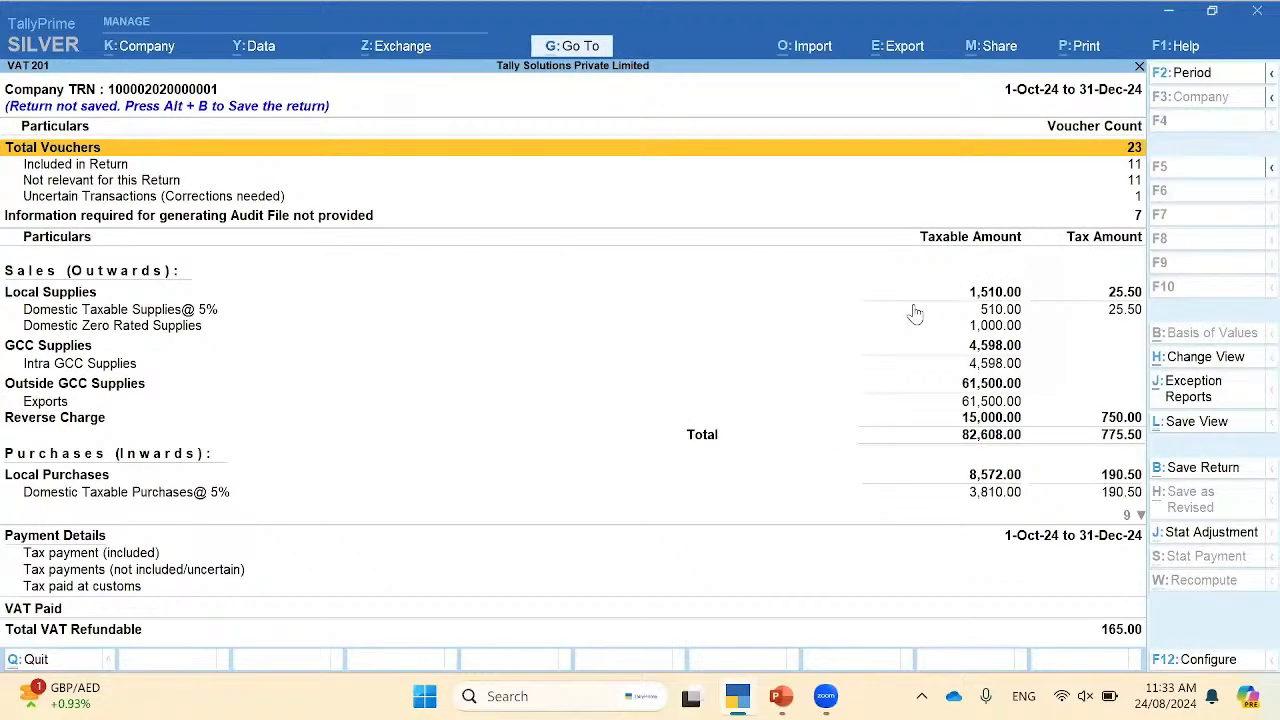
{"action": "key", "text": "Down"}
{"action": "key", "text": "Down"}
{"action": "key", "text": "Down"}
{"action": "key", "text": "Down"}
{"action": "key", "text": "Down"}
{"action": "key", "text": "Down"}
{"action": "key", "text": "Down"}
{"action": "key", "text": "Down"}
{"action": "key", "text": "Down"}
{"action": "key", "text": "Down"}
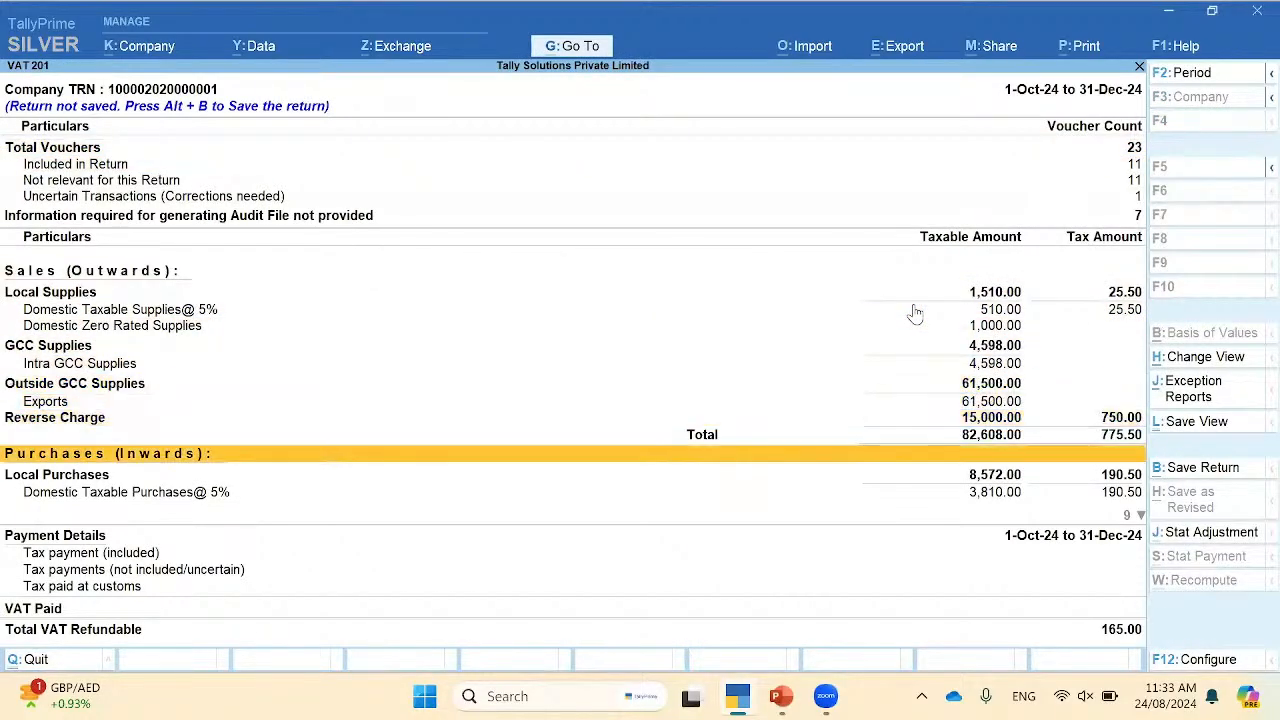
{"action": "key", "text": "Down"}
{"action": "key", "text": "Down"}
{"action": "key", "text": "Down"}
{"action": "key", "text": "Down"}
{"action": "key", "text": "Down"}
{"action": "key", "text": "Down"}
{"action": "key", "text": "Down"}
{"action": "key", "text": "Down"}
{"action": "key", "text": "Down"}
{"action": "key", "text": "Down"}
{"action": "key", "text": "Down"}
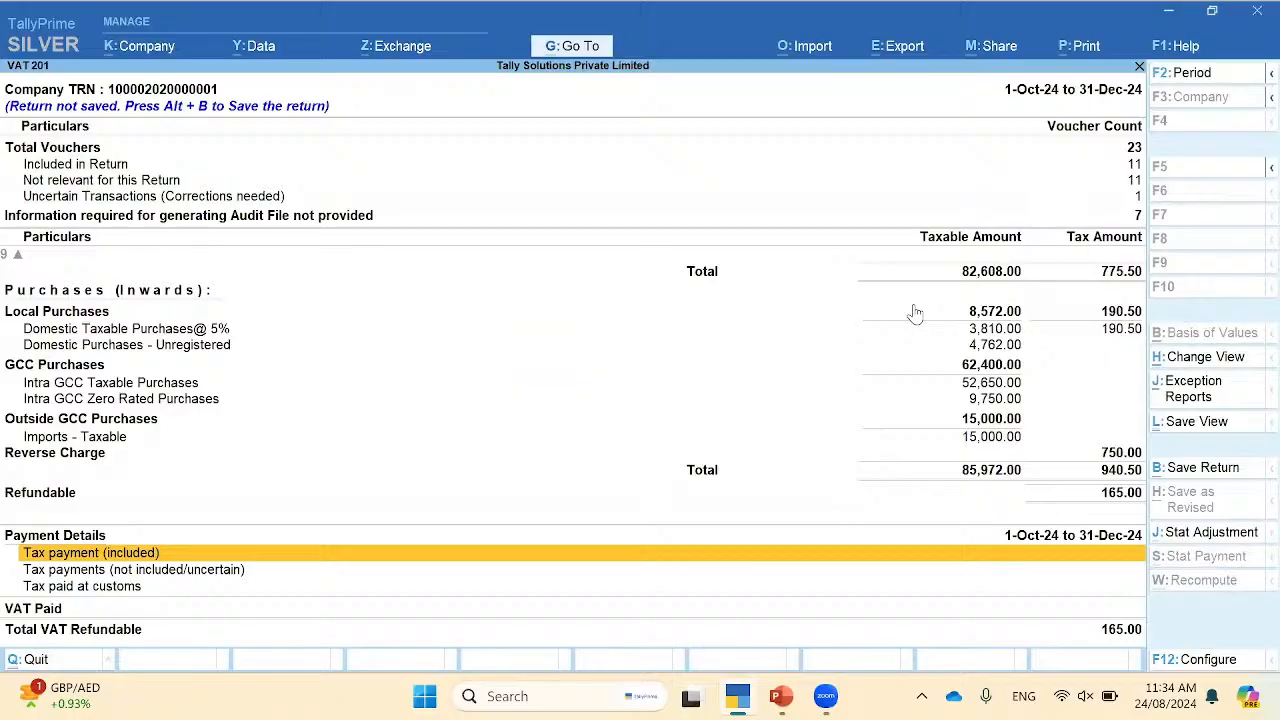
{"action": "key", "text": "Escape"}
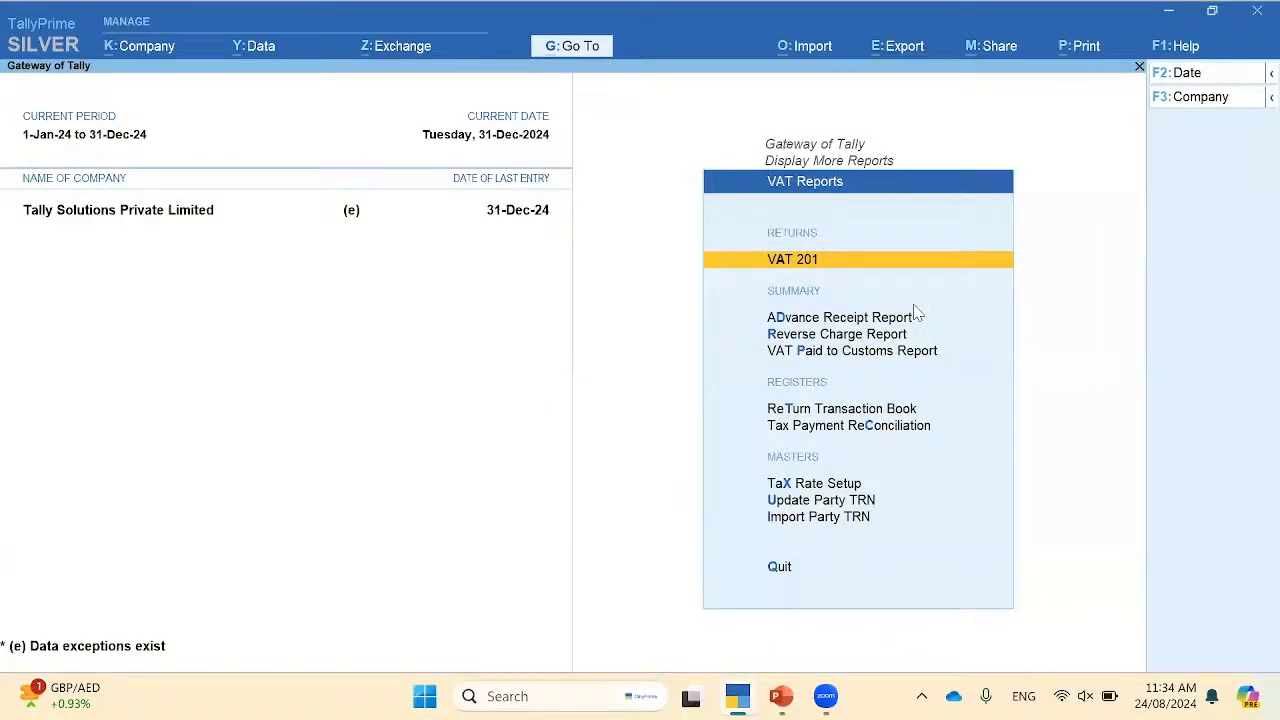
Step: Reopen the Advance Receipt Report and check its Balance Liability and Liability Booked lines
{"action": "key", "text": "Down"}
{"action": "key", "text": "Down"}
{"action": "left_click", "coordinate": [916, 316]}
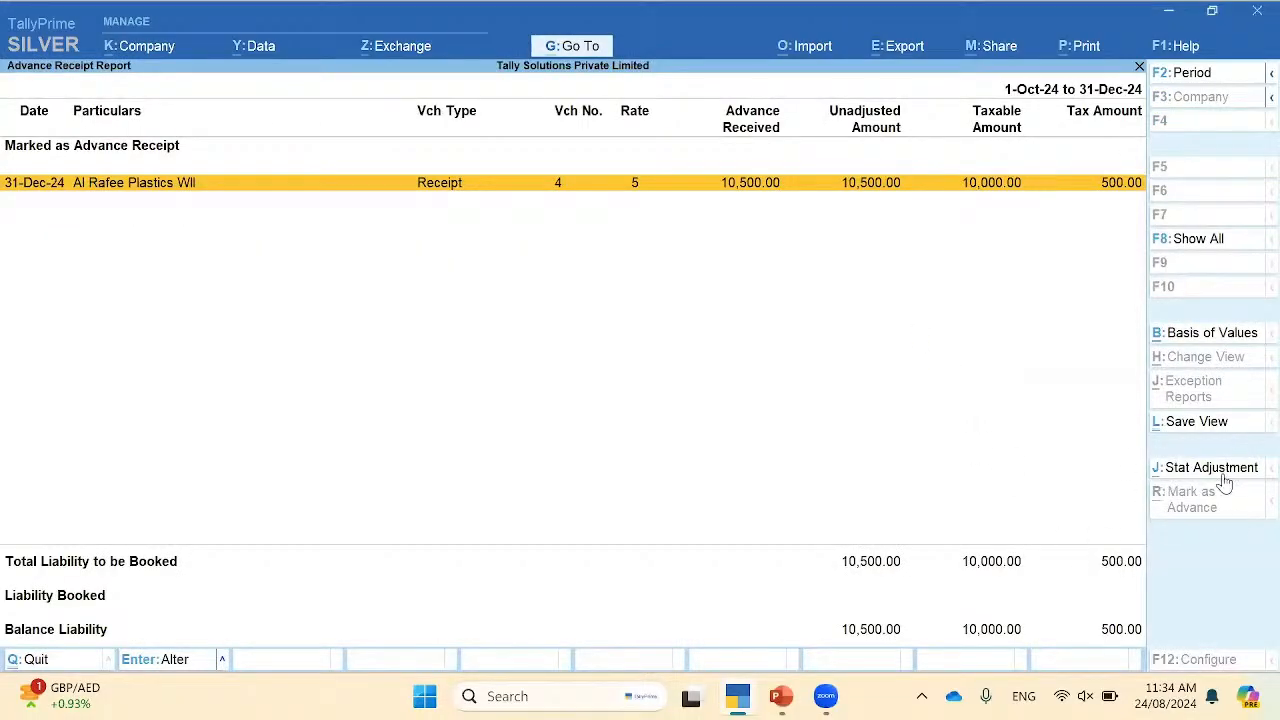
{"action": "left_click", "coordinate": [942, 632]}
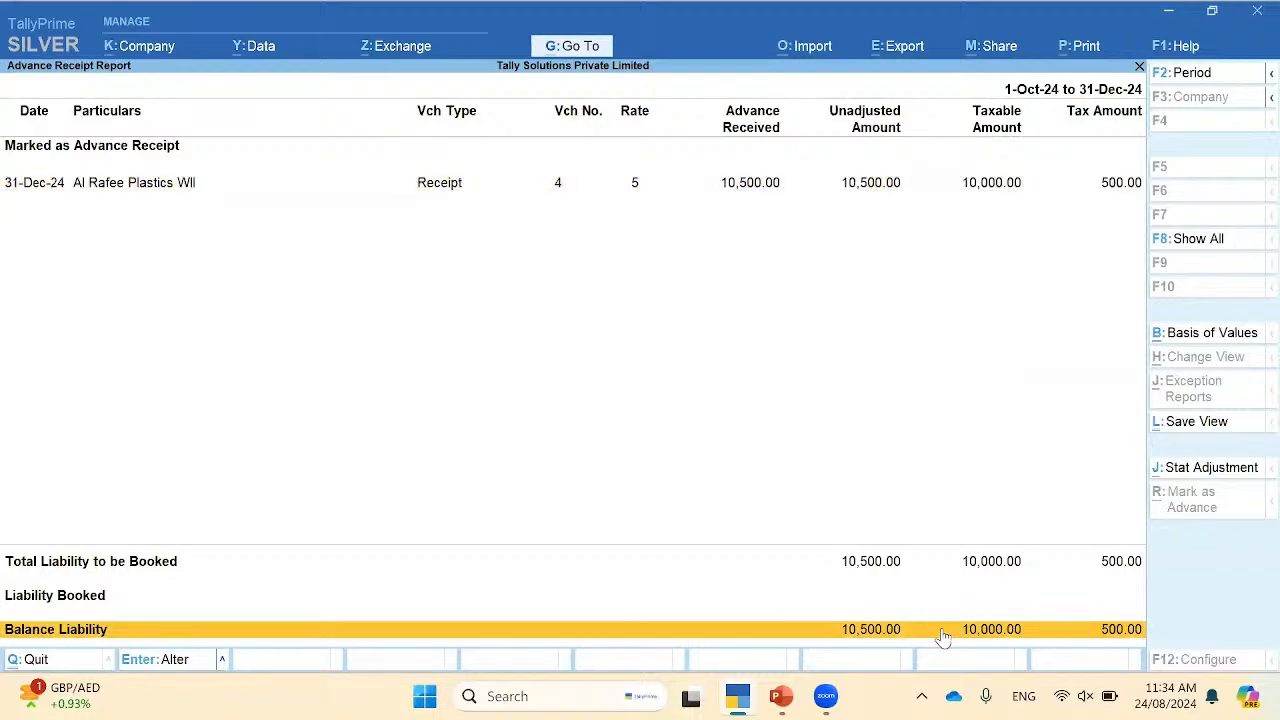
{"action": "key", "text": "Up"}
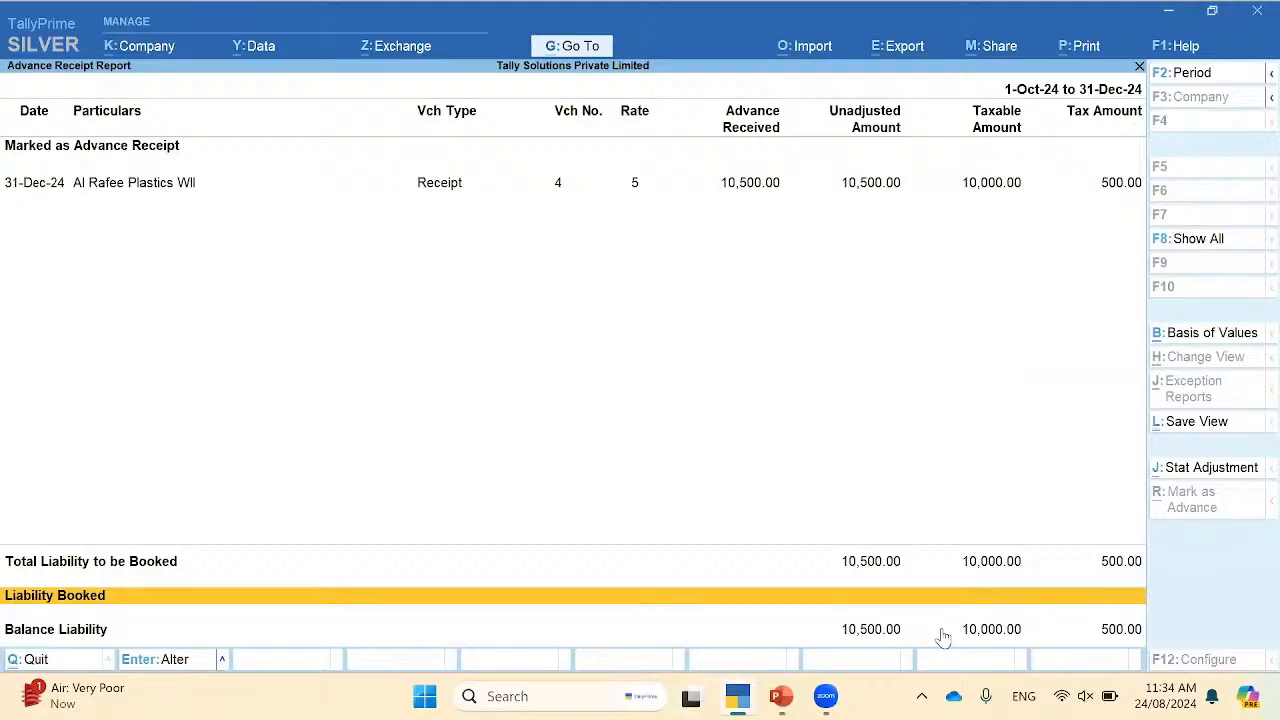
Step: Start a statutory adjustment journal for Increase of Tax Liability, On Account of Advance Receipts, with Dubai as the emirate
{"action": "left_click", "coordinate": [1219, 479]}
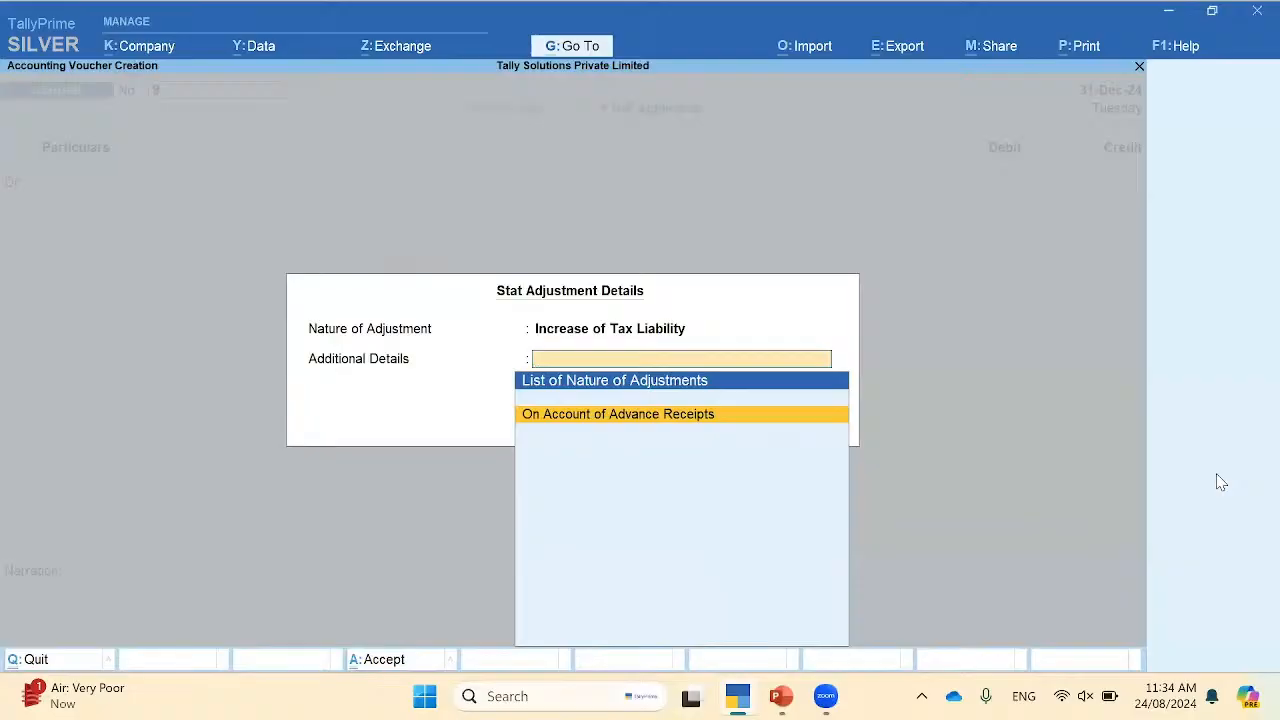
{"action": "key", "text": "BackSpace"}
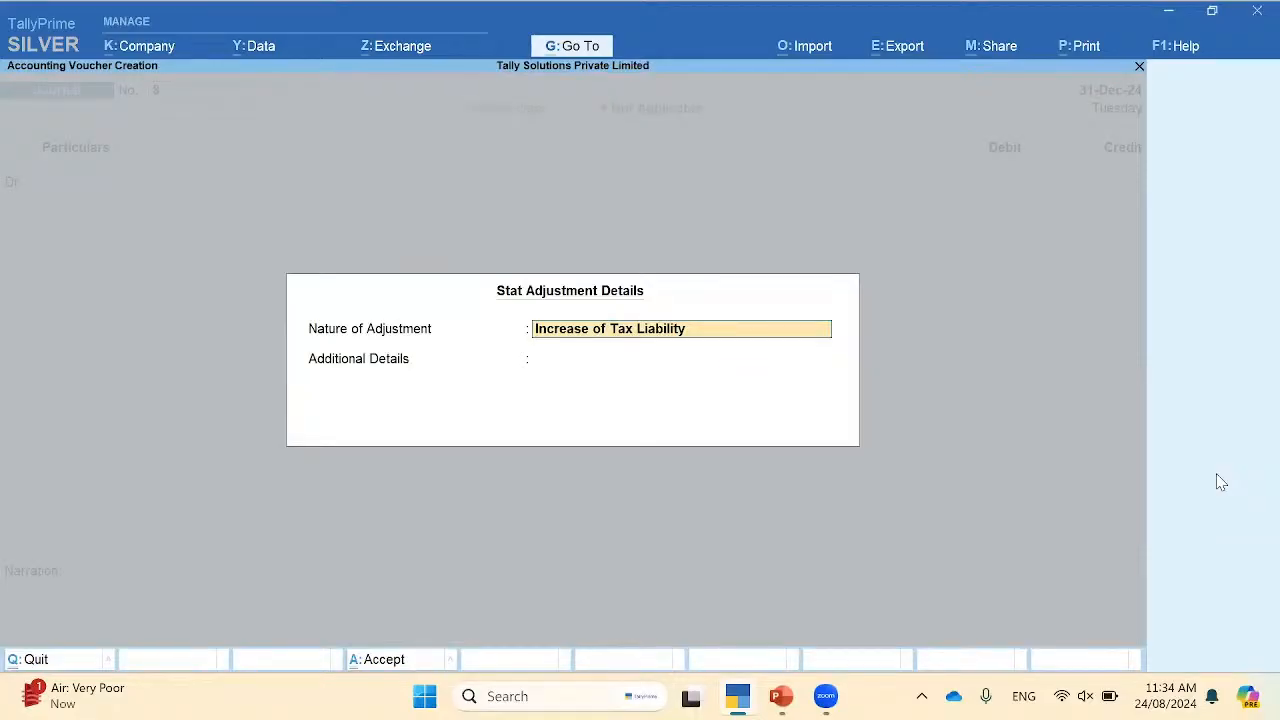
{"action": "key", "text": "Return"}
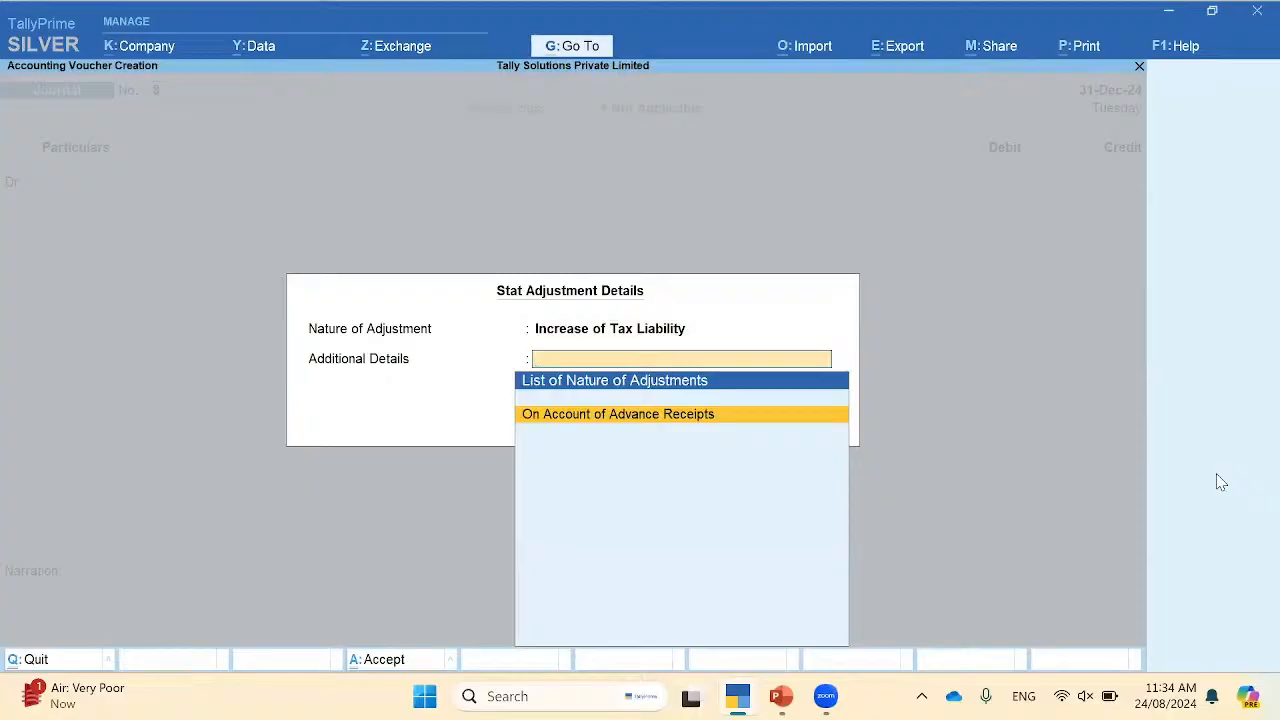
{"action": "key", "text": "Return"}
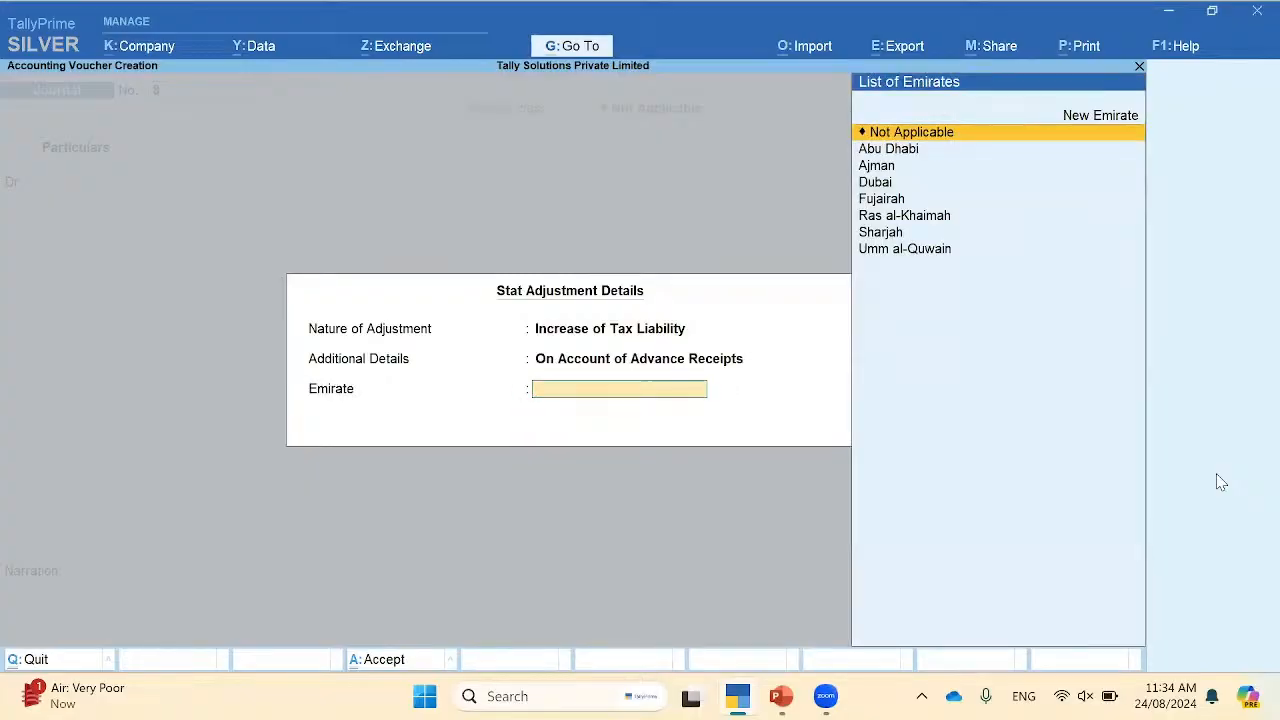
{"action": "key", "text": "Down"}
{"action": "key", "text": "Down"}
{"action": "key", "text": "Down"}
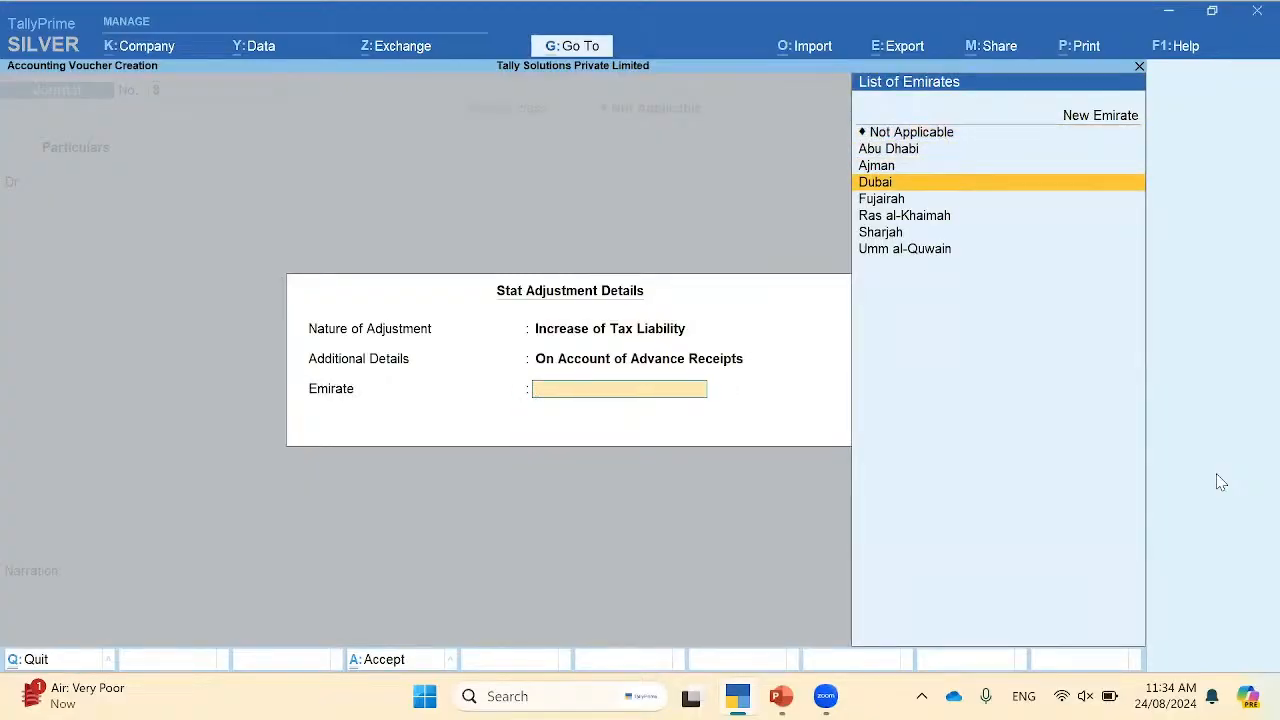
{"action": "key", "text": "Return"}
{"action": "key", "text": "Return"}
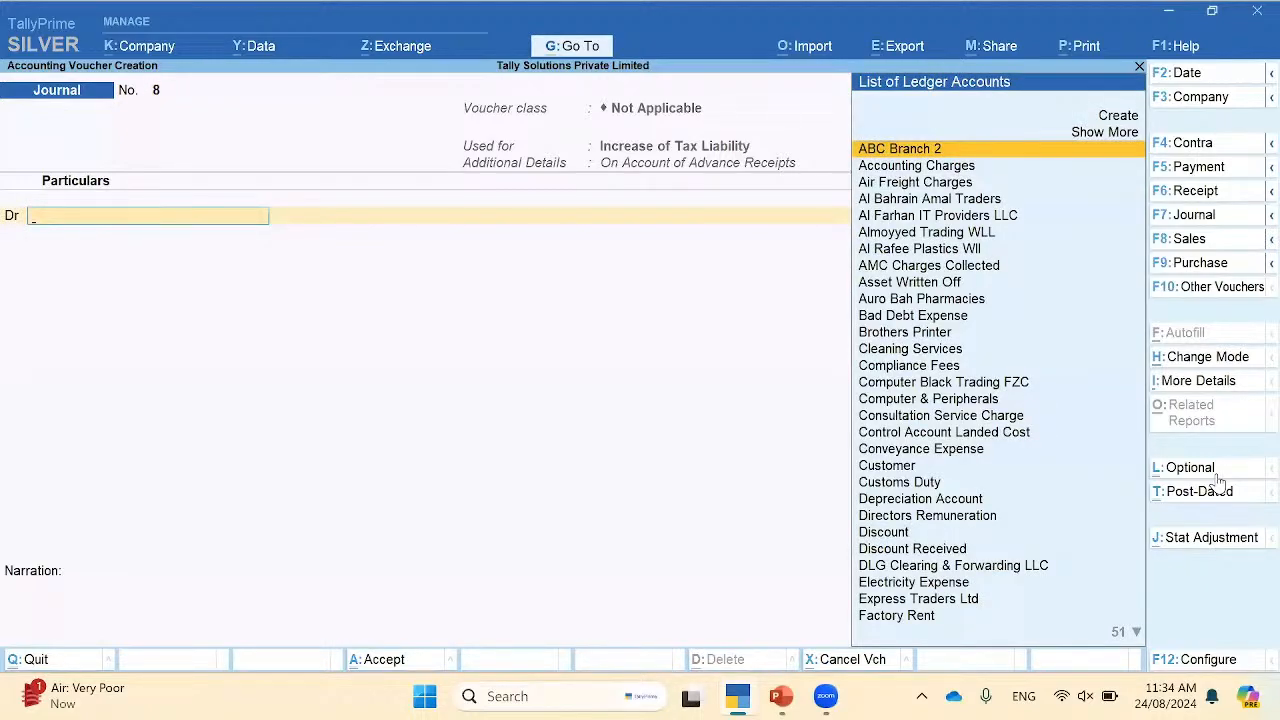
Step: Select Tax on Advance Reciept as the debit ledger and check the group it belongs to in its ledger master
{"action": "type", "text": "T"}
{"action": "key", "text": "Return"}
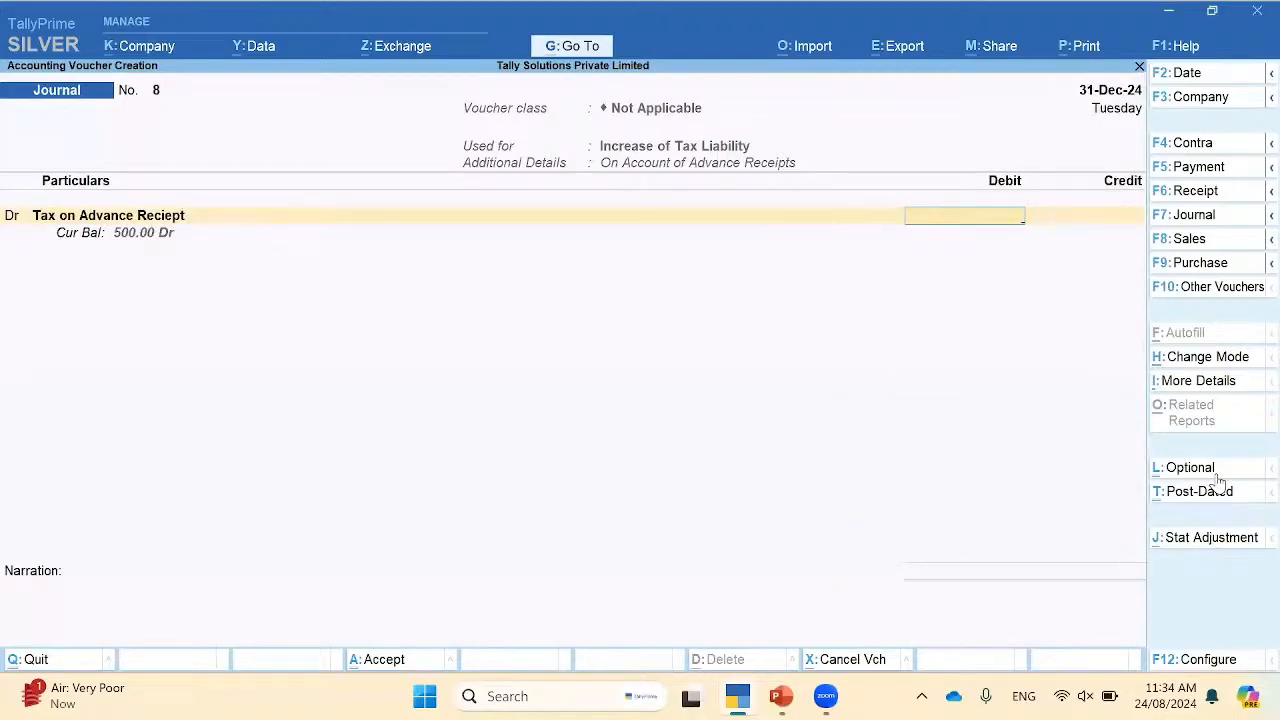
{"action": "key", "text": "BackSpace"}
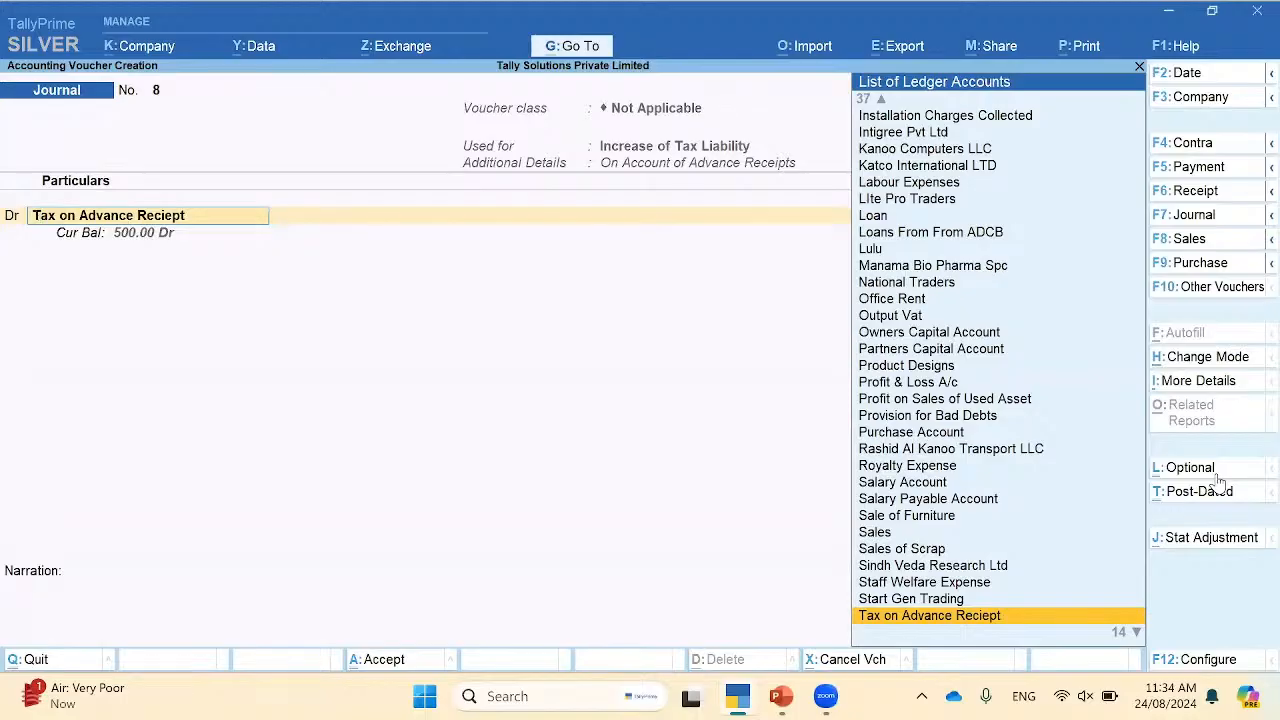
{"action": "key", "text": "ctrl+Return"}
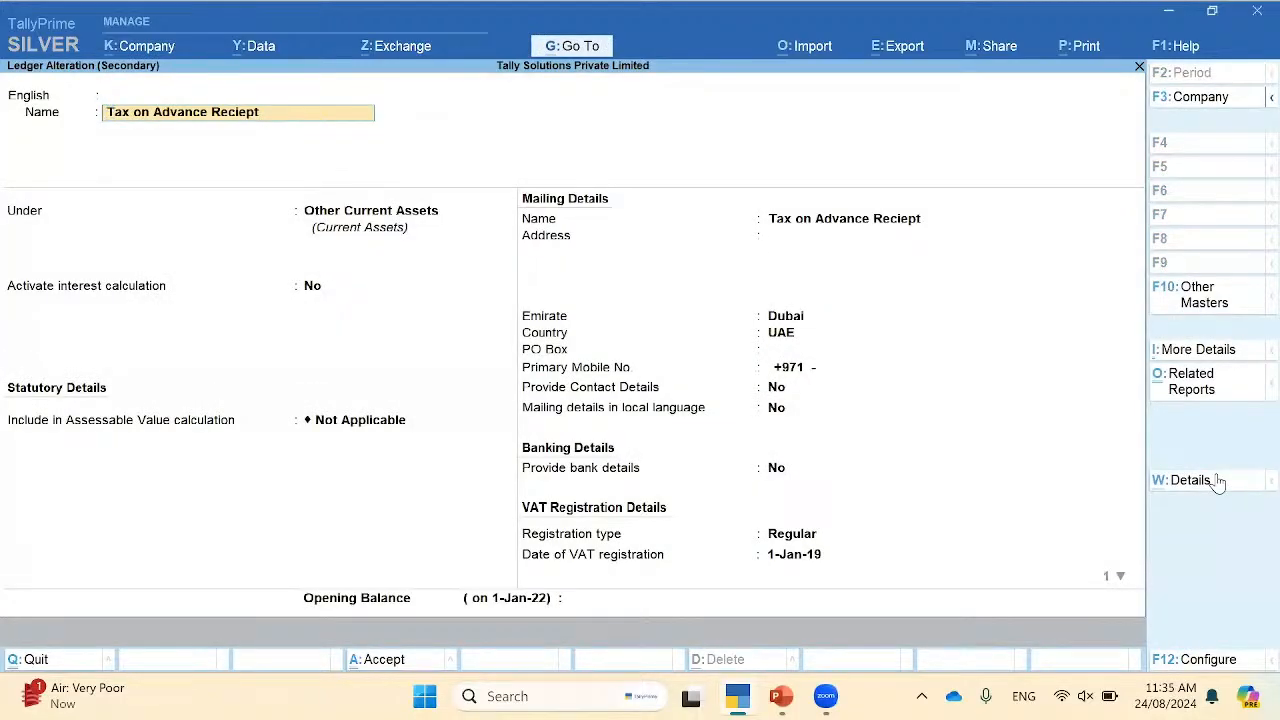
{"action": "key", "text": "Return"}
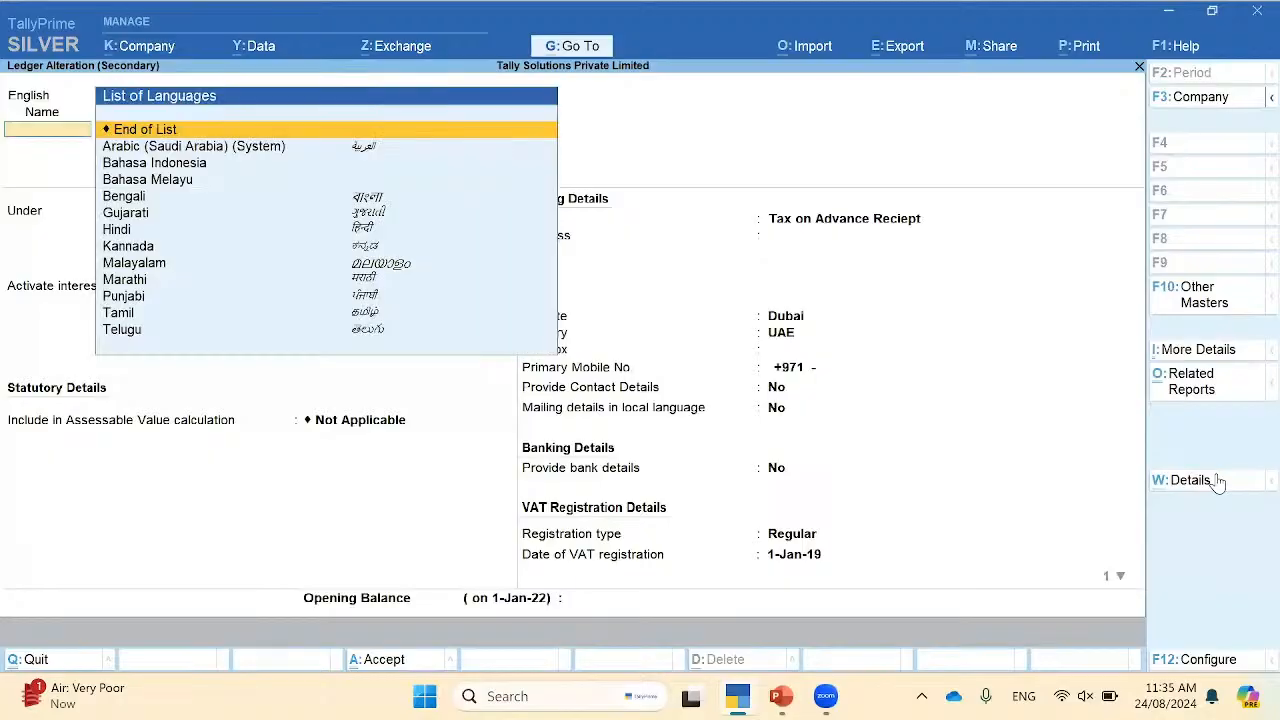
{"action": "key", "text": "Return"}
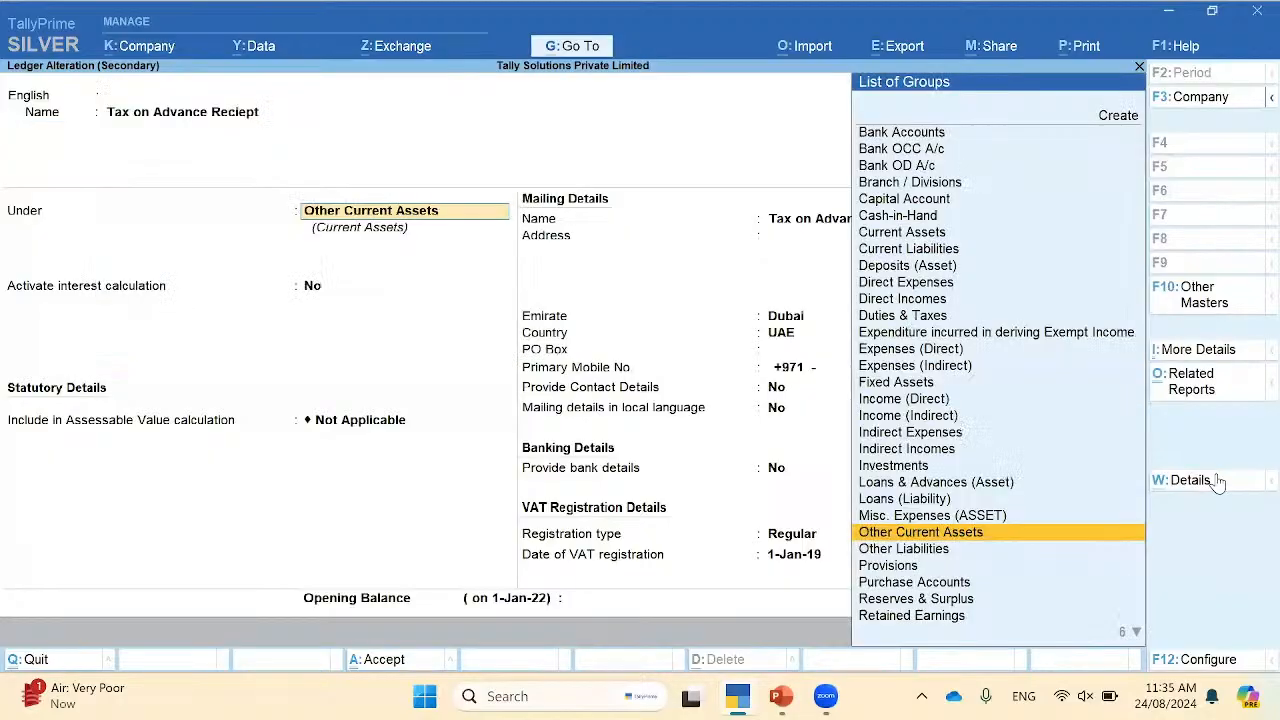
{"action": "key", "text": "ctrl+a"}
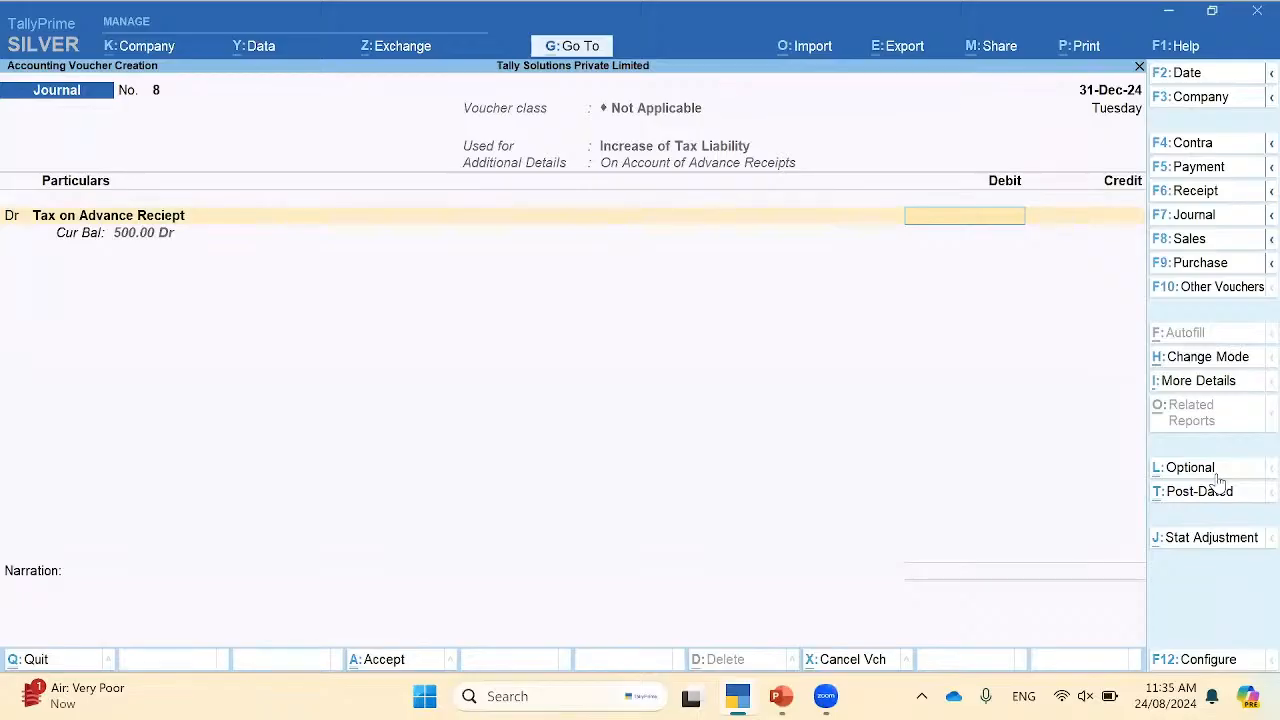
Step: Debit Tax on Advance Reciept with 500 and credit Output Vat with the same amount in the journal
{"action": "type", "text": "500"}
{"action": "key", "text": "Return"}
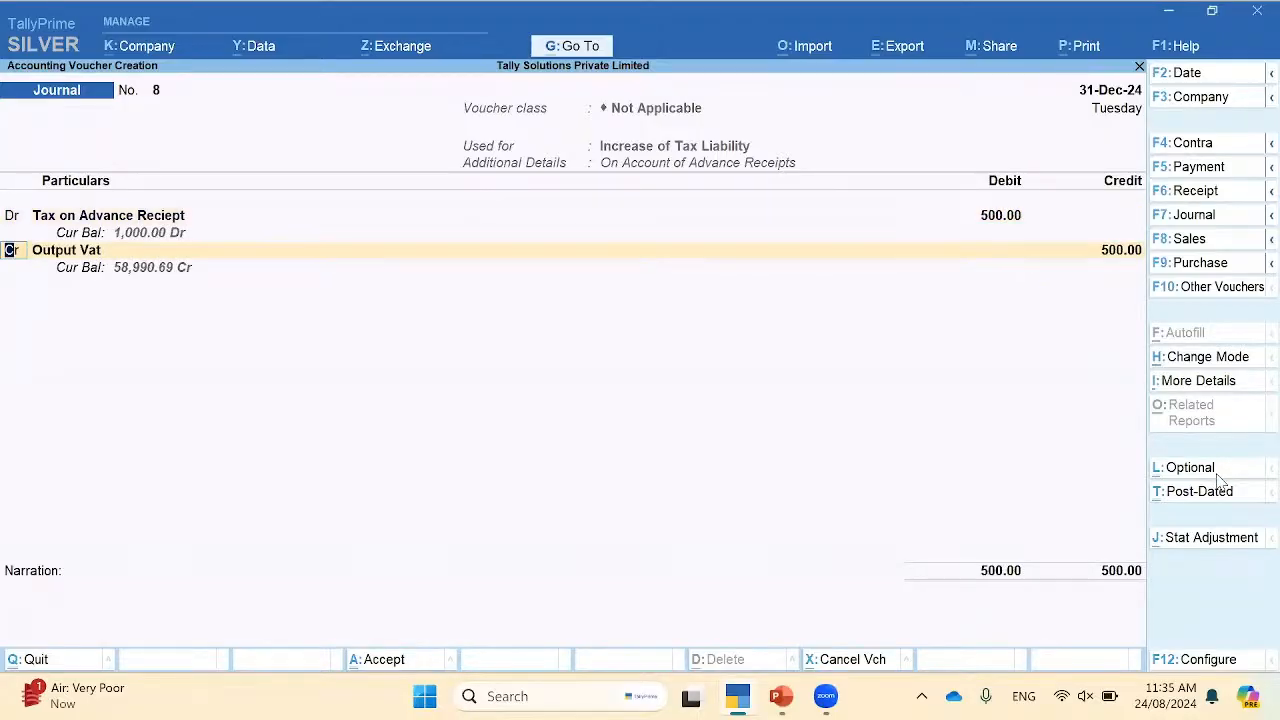
{"action": "key", "text": "Return"}
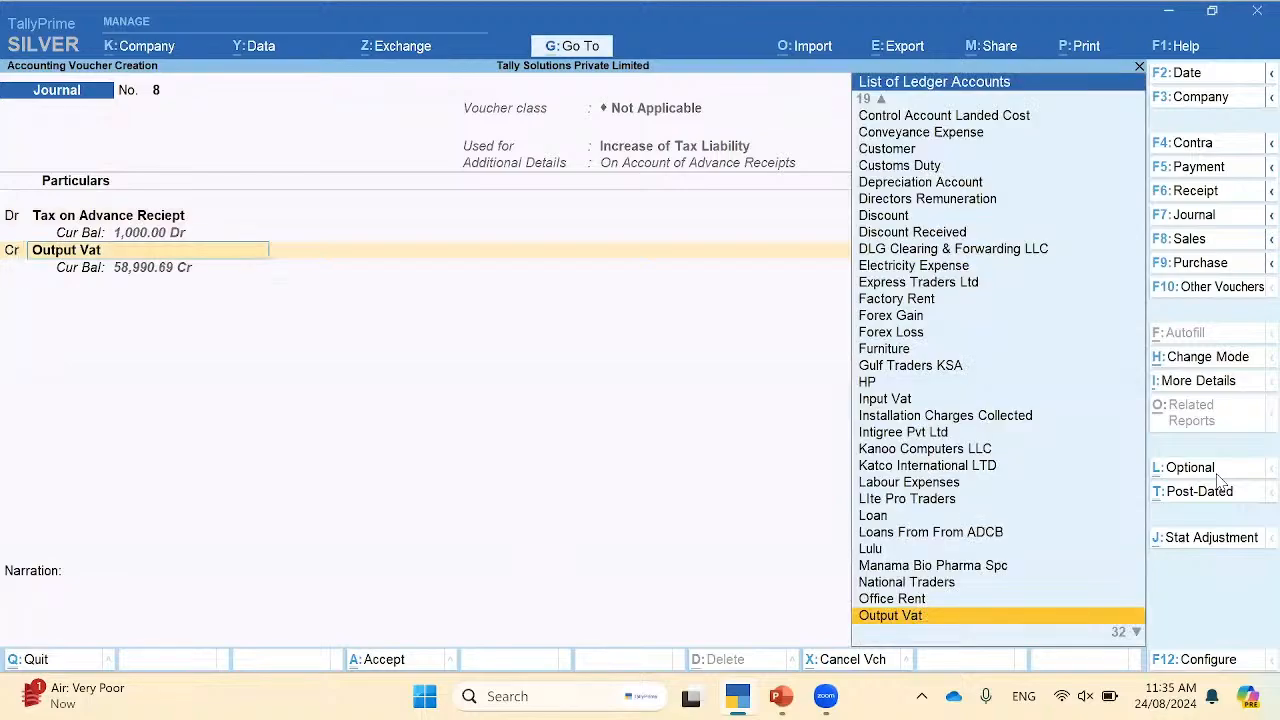
{"action": "key", "text": "Return"}
{"action": "key", "text": "Return"}
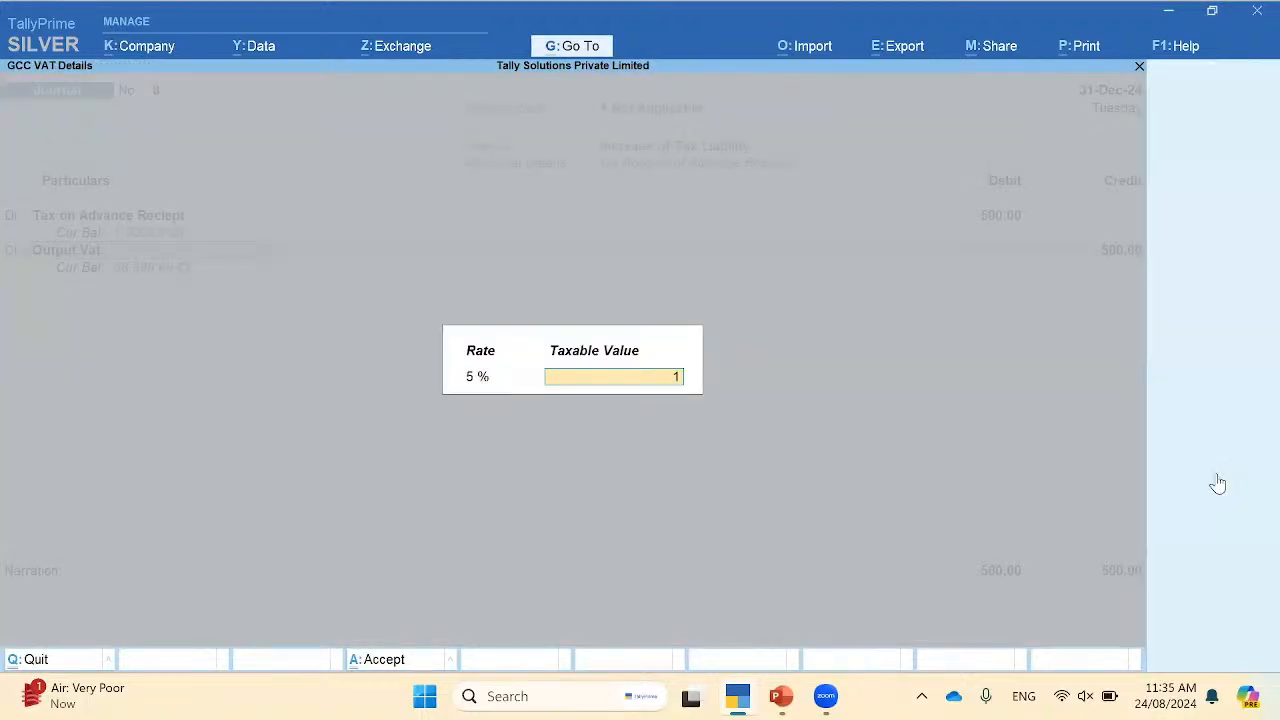
Step: Set the taxable value at the 5% rate to 10,000 and save the adjustment journal
{"action": "type", "text": "10000"}
{"action": "key", "text": "Return"}
{"action": "key", "text": "Return"}
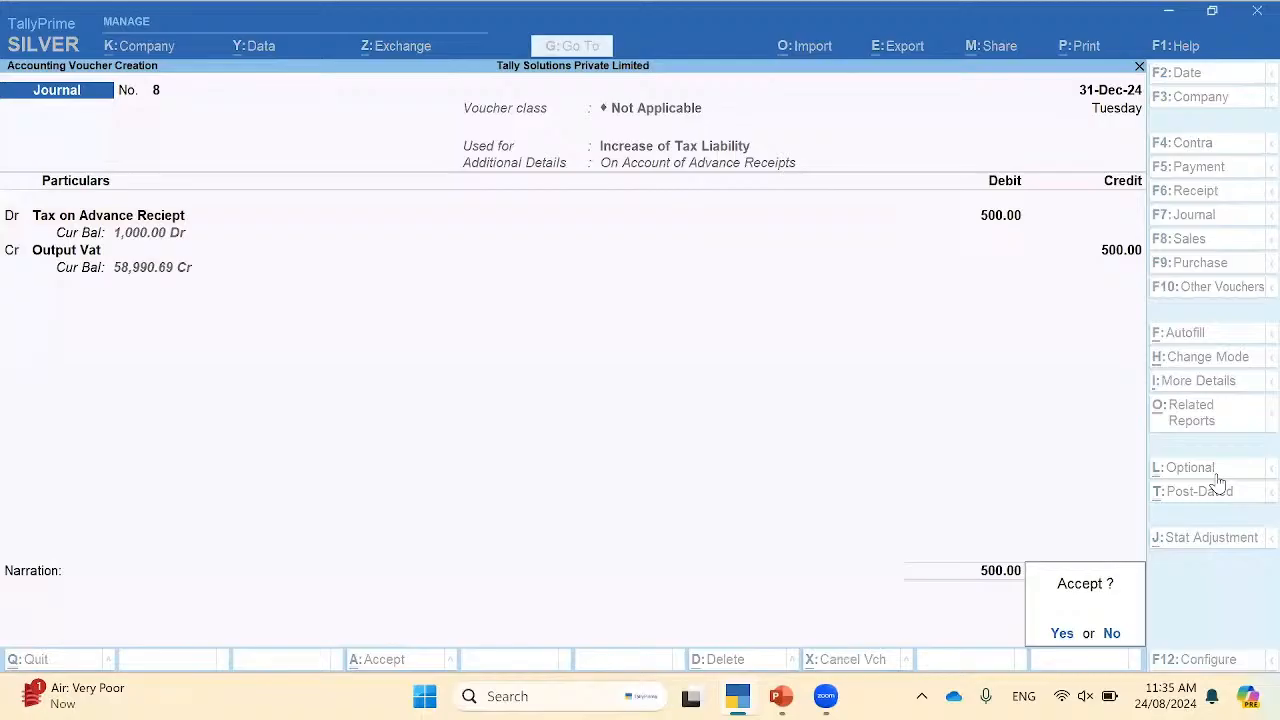
{"action": "key", "text": "Return"}
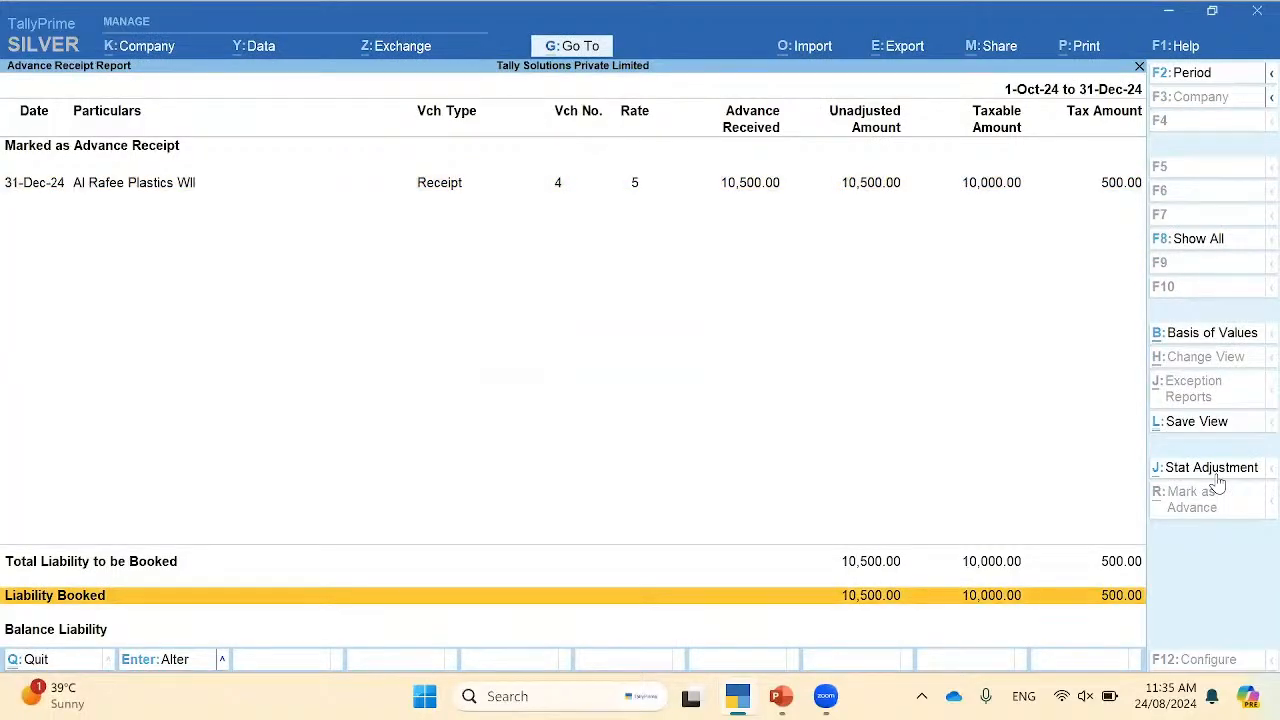
Step: Check the Balance Liability line in the Advance Receipt Report and the Advance Receipt line in the VAT 201 return
{"action": "key", "text": "Down"}
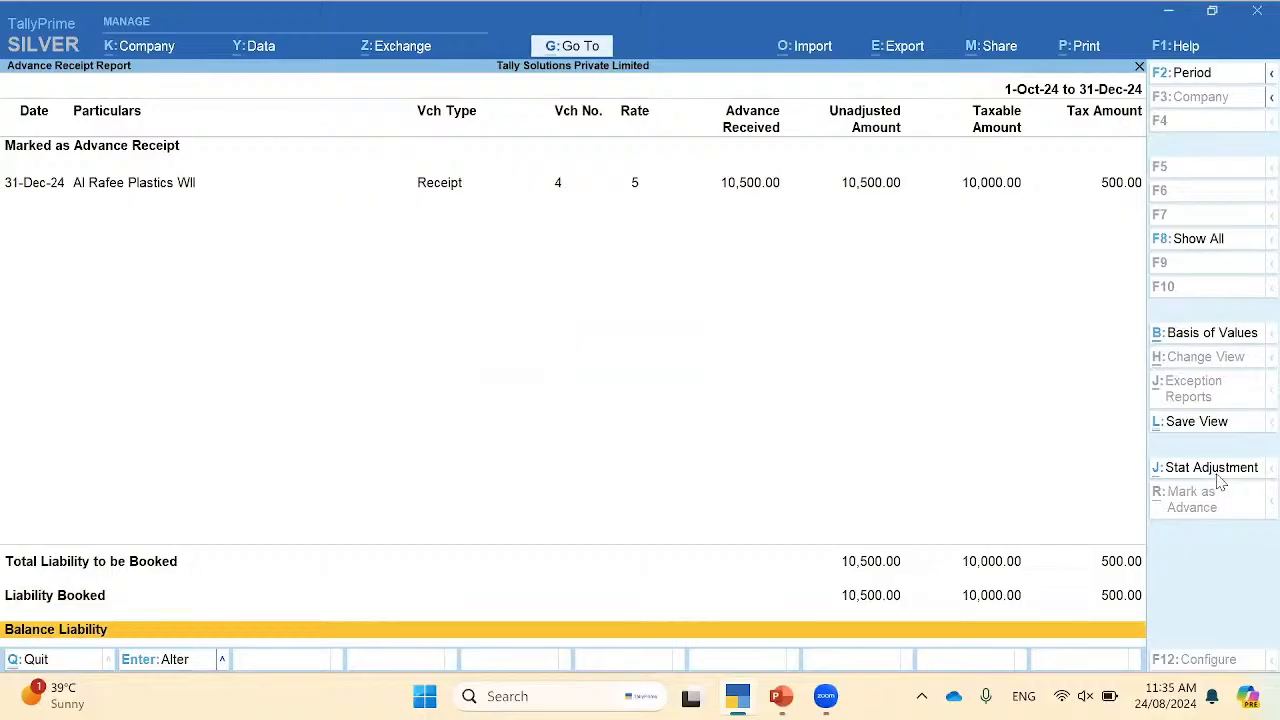
{"action": "key", "text": "Escape"}
{"action": "key", "text": "Up"}
{"action": "key", "text": "Up"}
{"action": "key", "text": "Down"}
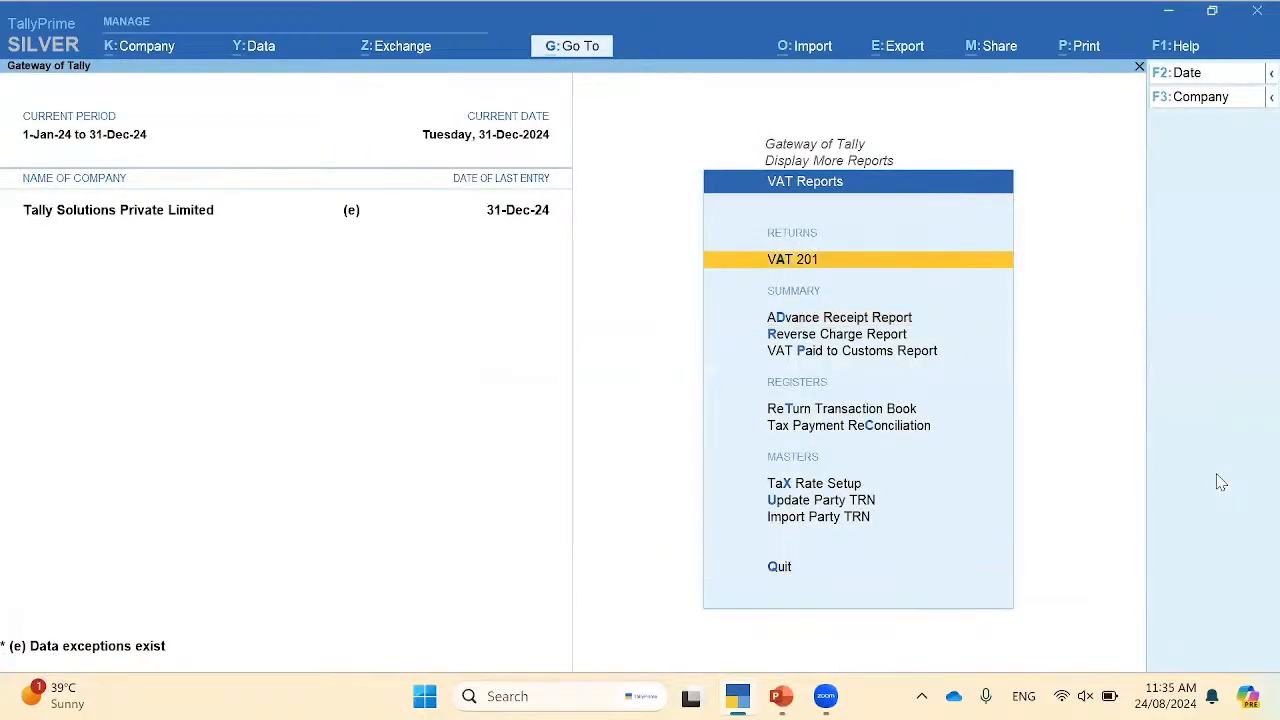
{"action": "key", "text": "Return"}
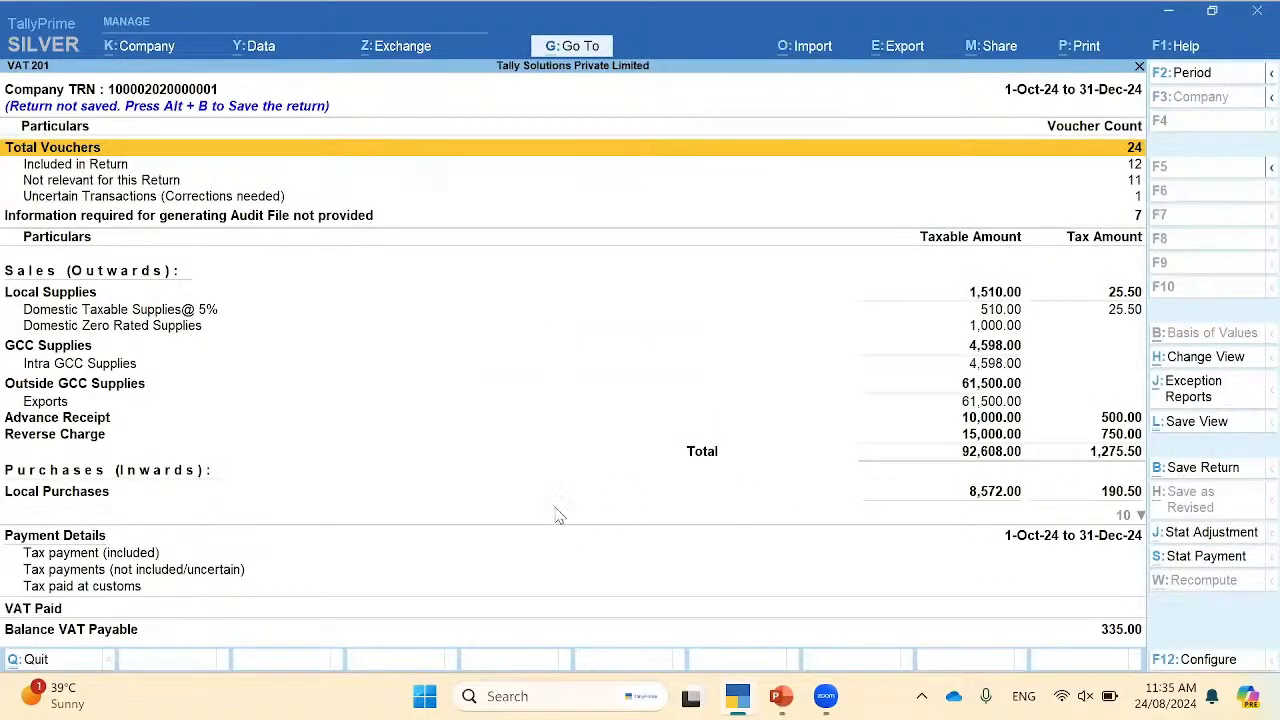
{"action": "left_click", "coordinate": [100, 420]}
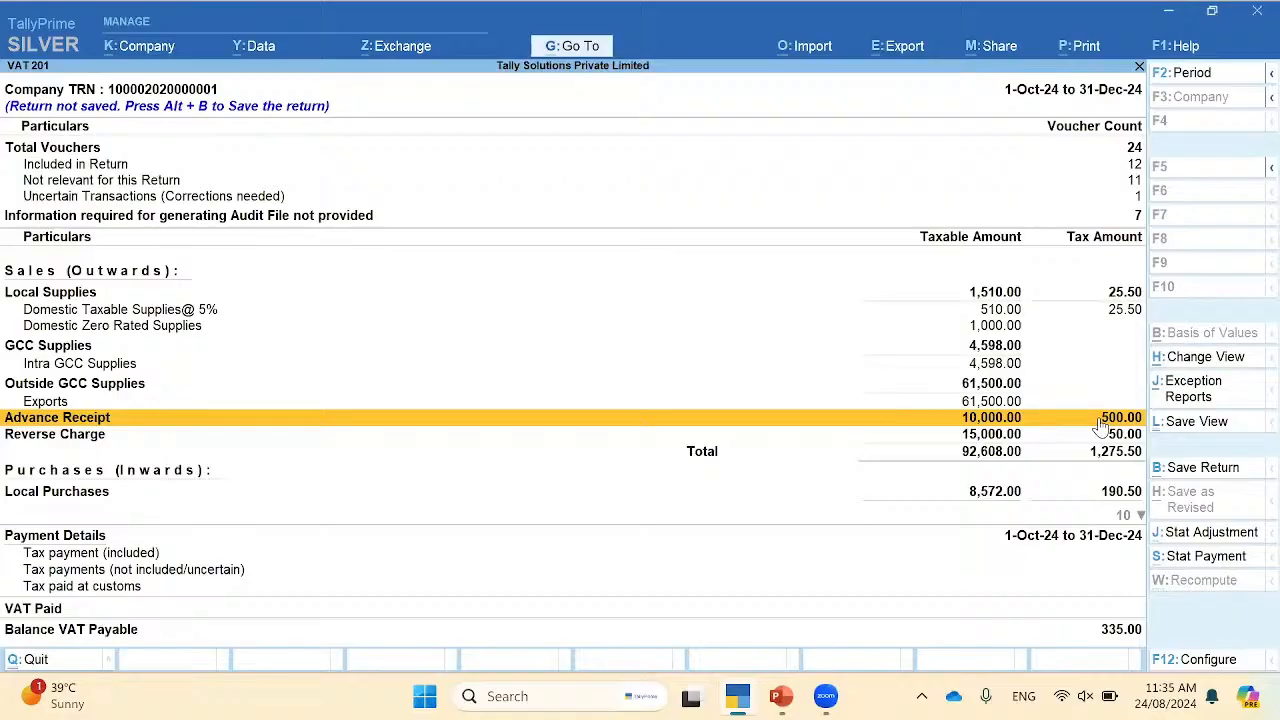
{"action": "key", "text": "Escape"}
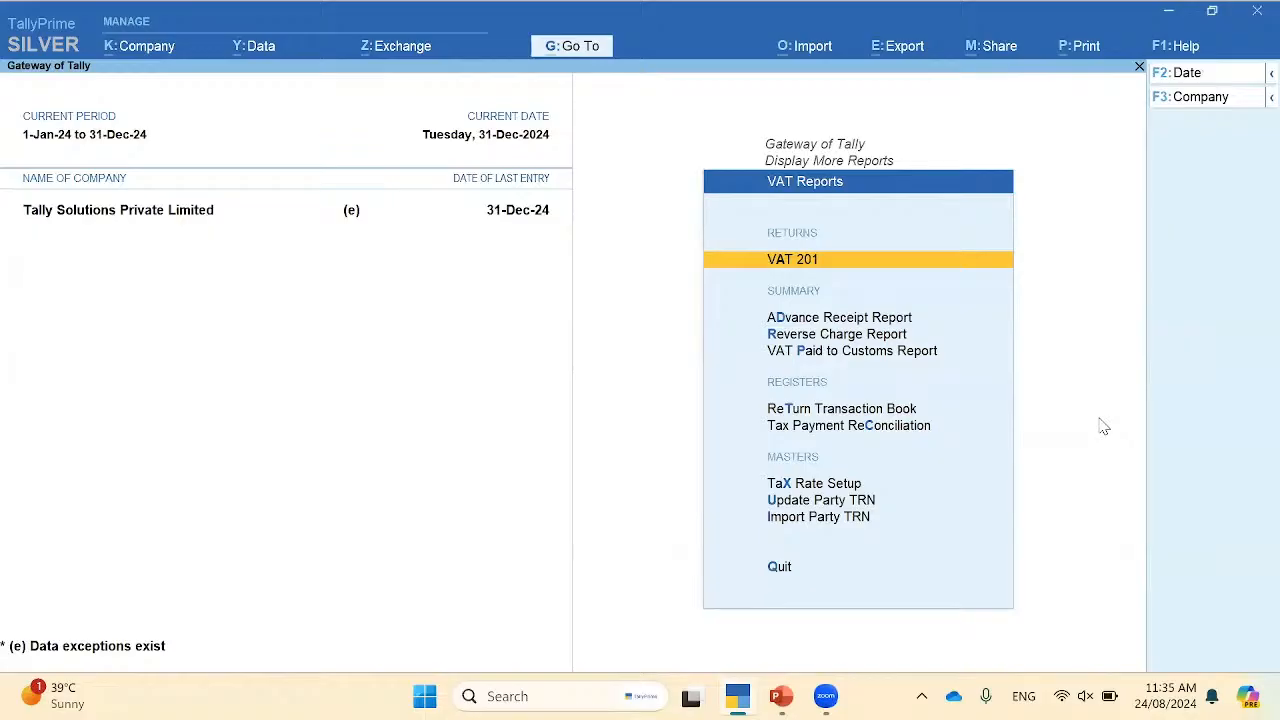
Step: Start a new Sales voucher of type Sales in Item Invoice mode
{"action": "key", "text": "Escape"}
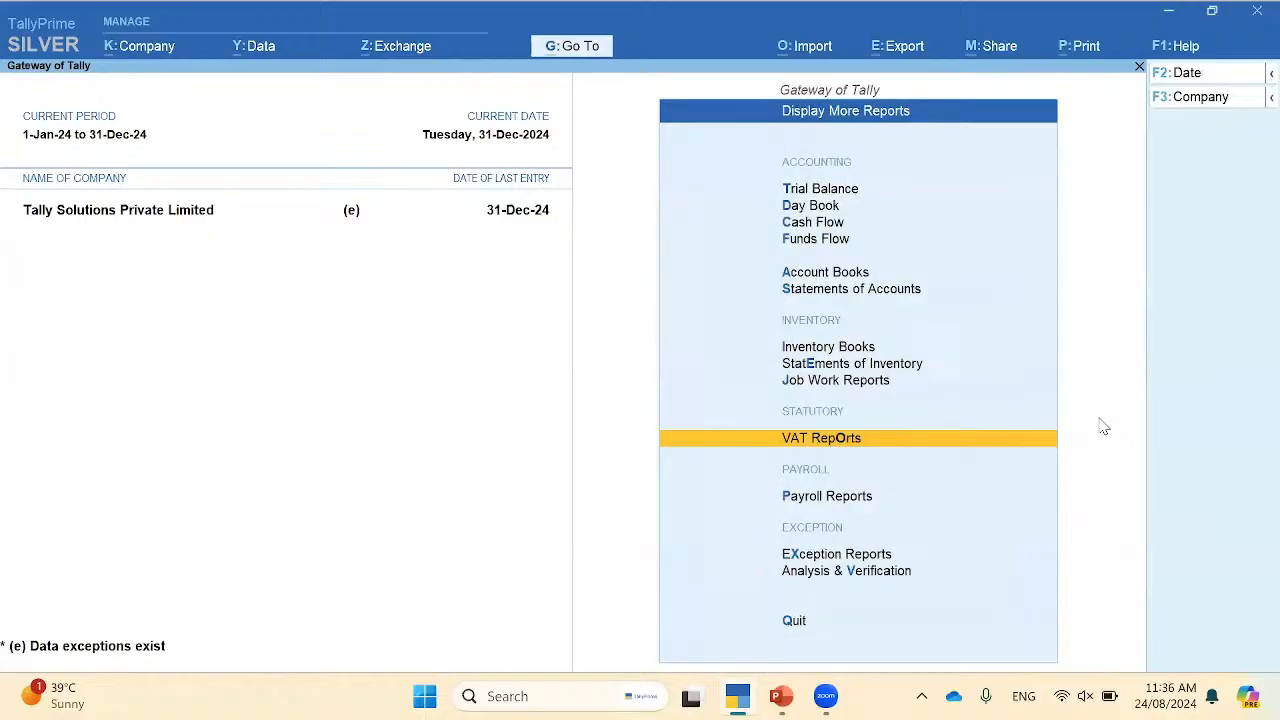
{"action": "key", "text": "Escape"}
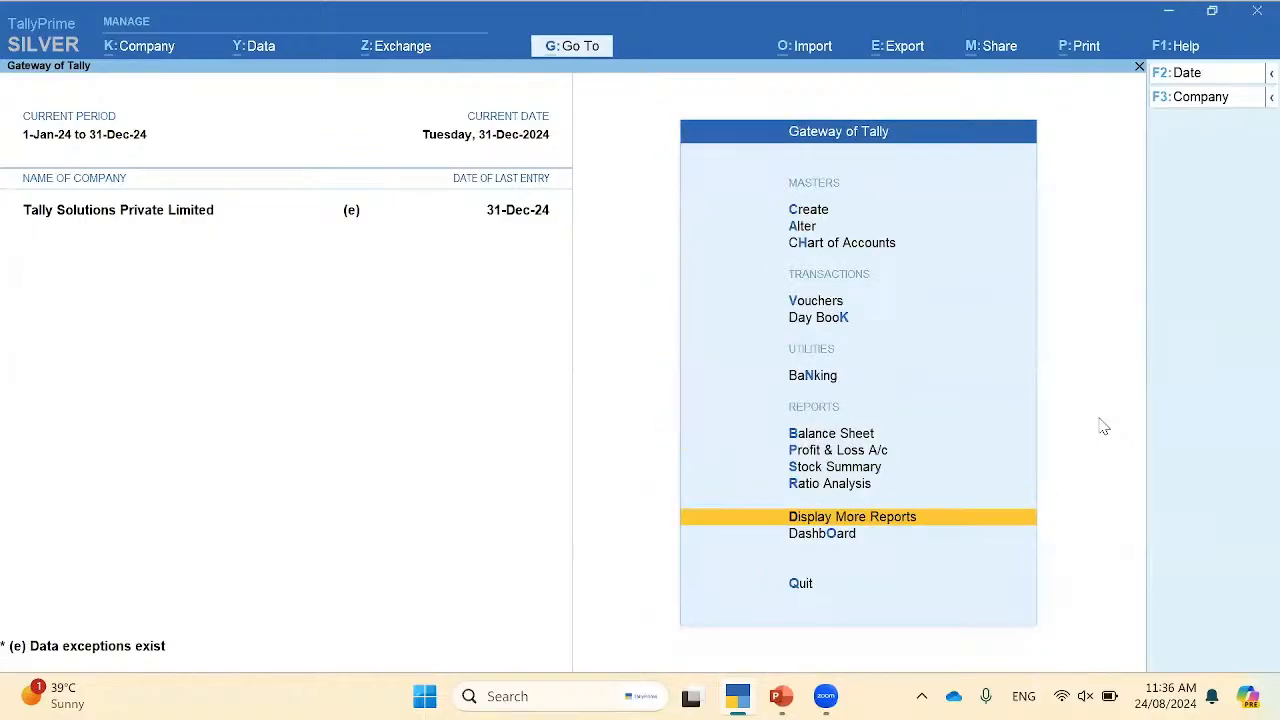
{"action": "key", "text": "v"}
{"action": "key", "text": "F8"}
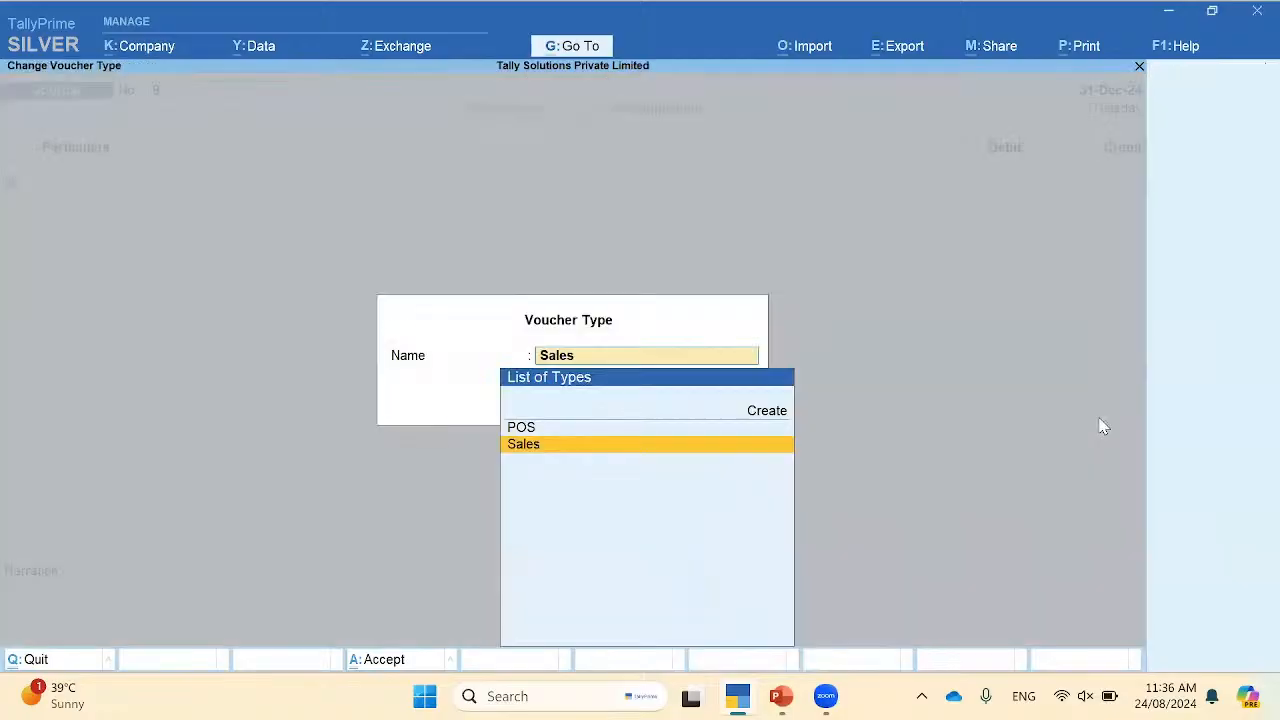
{"action": "key", "text": "Return"}
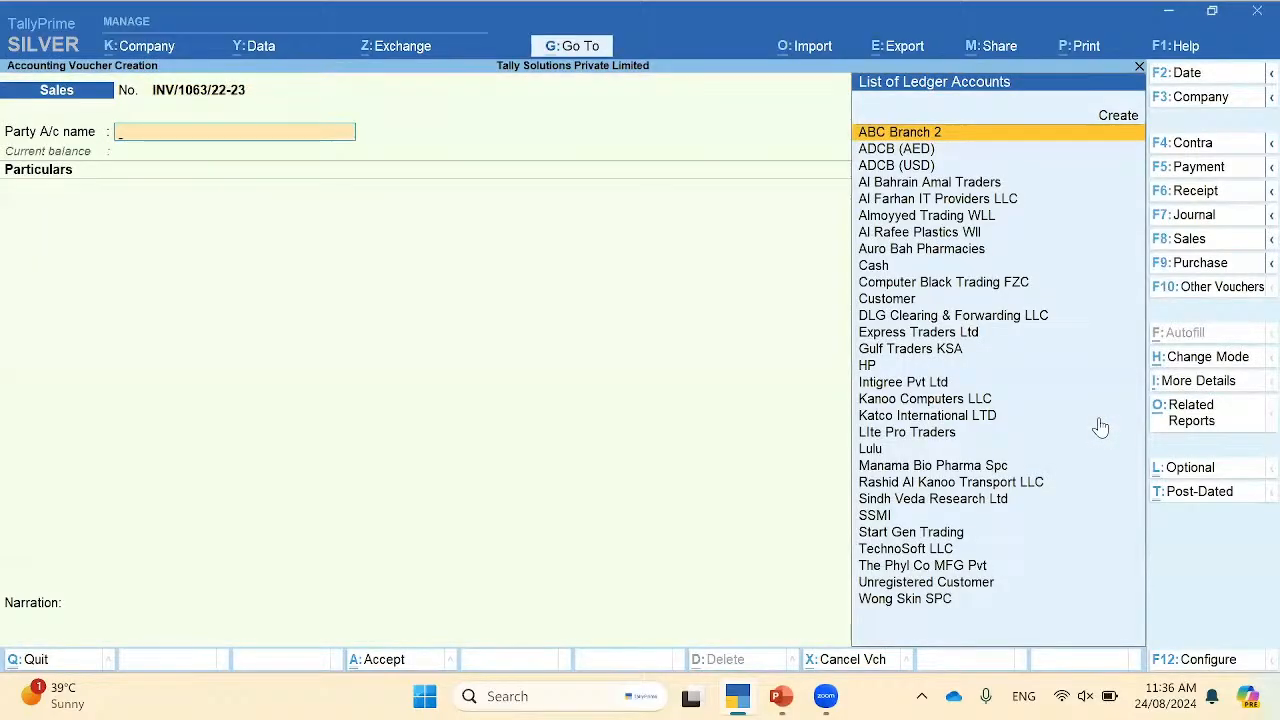
{"action": "key", "text": "ctrl+h"}
{"action": "key", "text": "Up"}
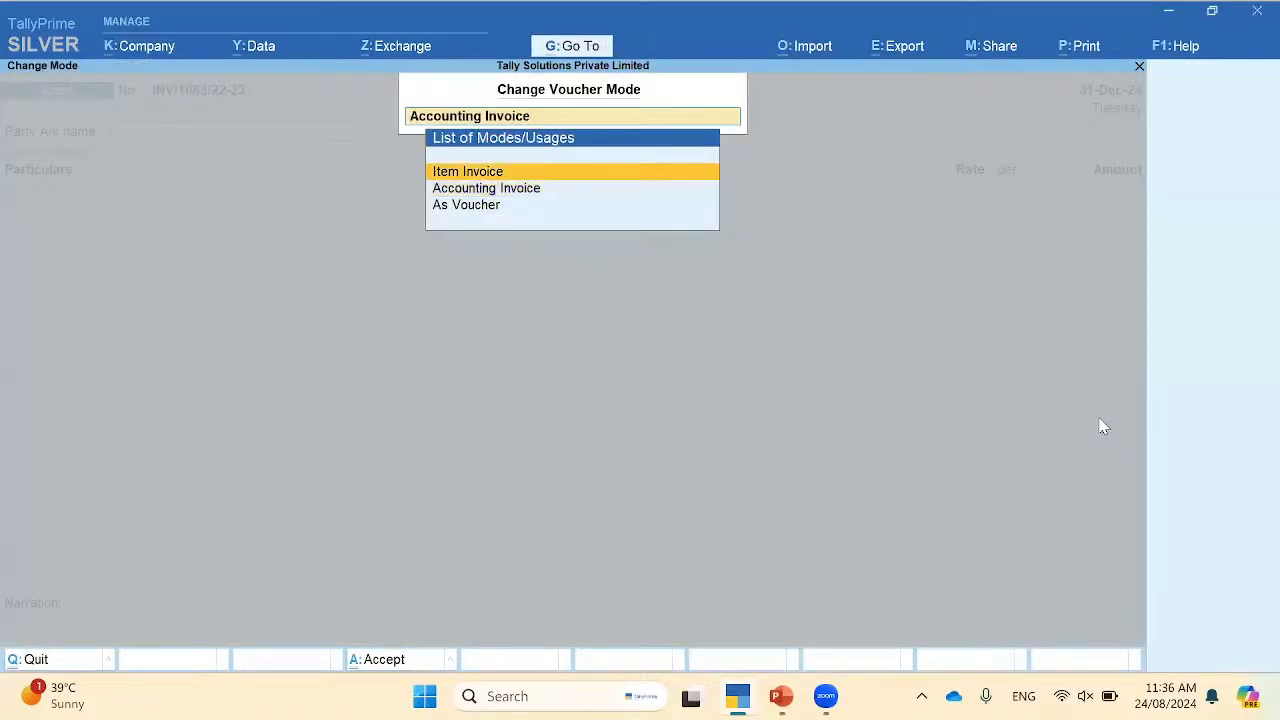
{"action": "key", "text": "Return"}
Step: Choose Al Rafee Plastics Wll as the party and Sales as the sales ledger
{"action": "key", "text": "Down"}
{"action": "key", "text": "Down"}
{"action": "key", "text": "Down"}
{"action": "key", "text": "Down"}
{"action": "key", "text": "Down"}
{"action": "key", "text": "Down"}
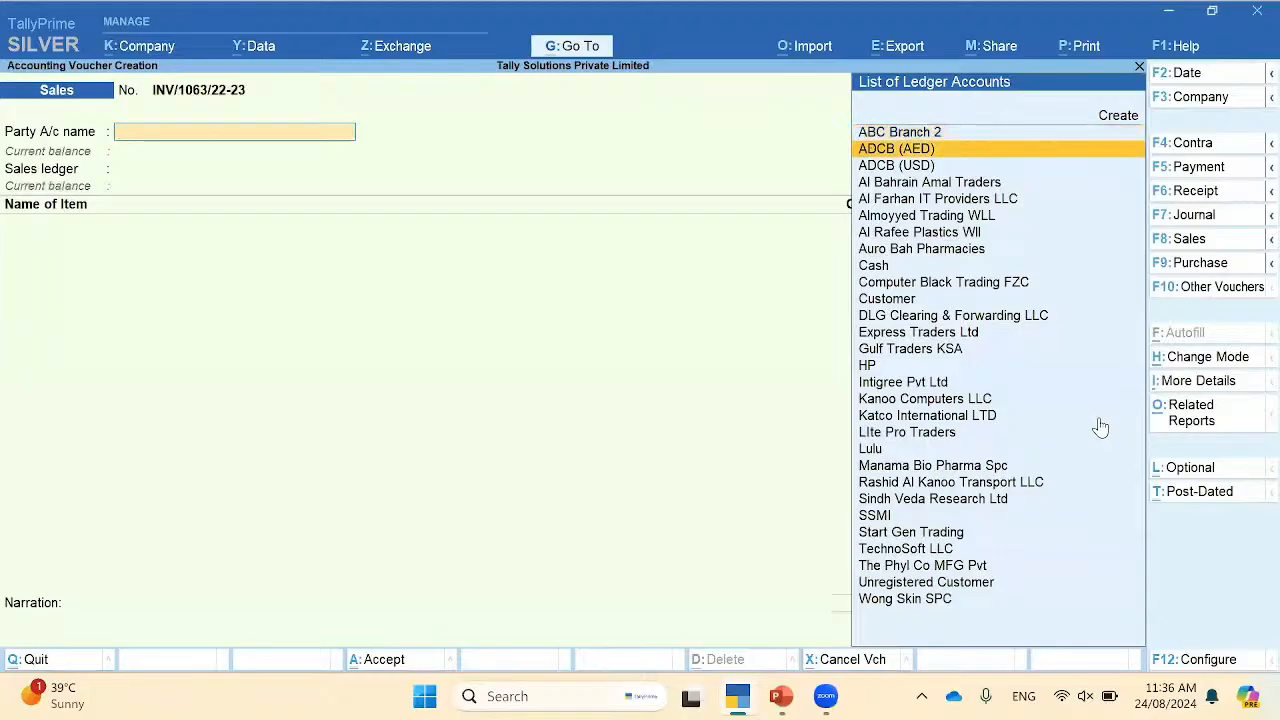
{"action": "key", "text": "Return"}
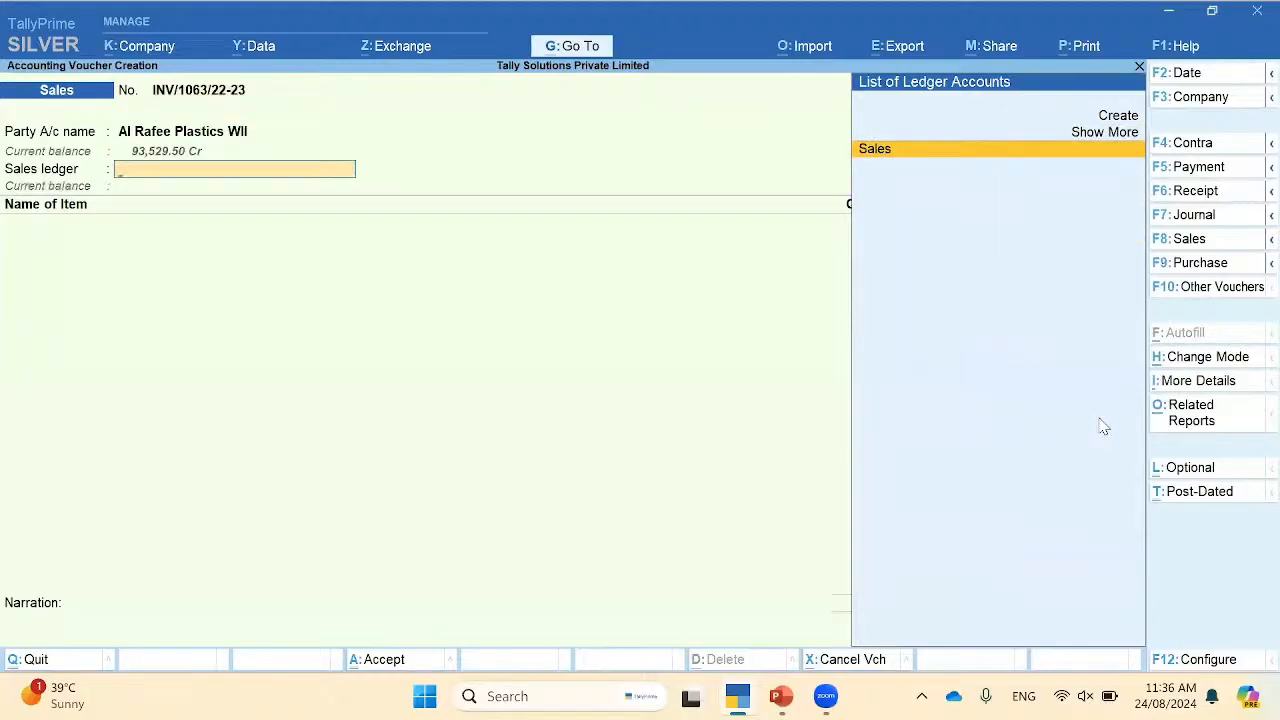
{"action": "key", "text": "Return"}
Step: Add the Boutique Gel Container item with the default tracking number, the Al Ain Project location and a quantity of 100
{"action": "key", "text": "Down"}
{"action": "key", "text": "Down"}
{"action": "key", "text": "Down"}
{"action": "key", "text": "Down"}
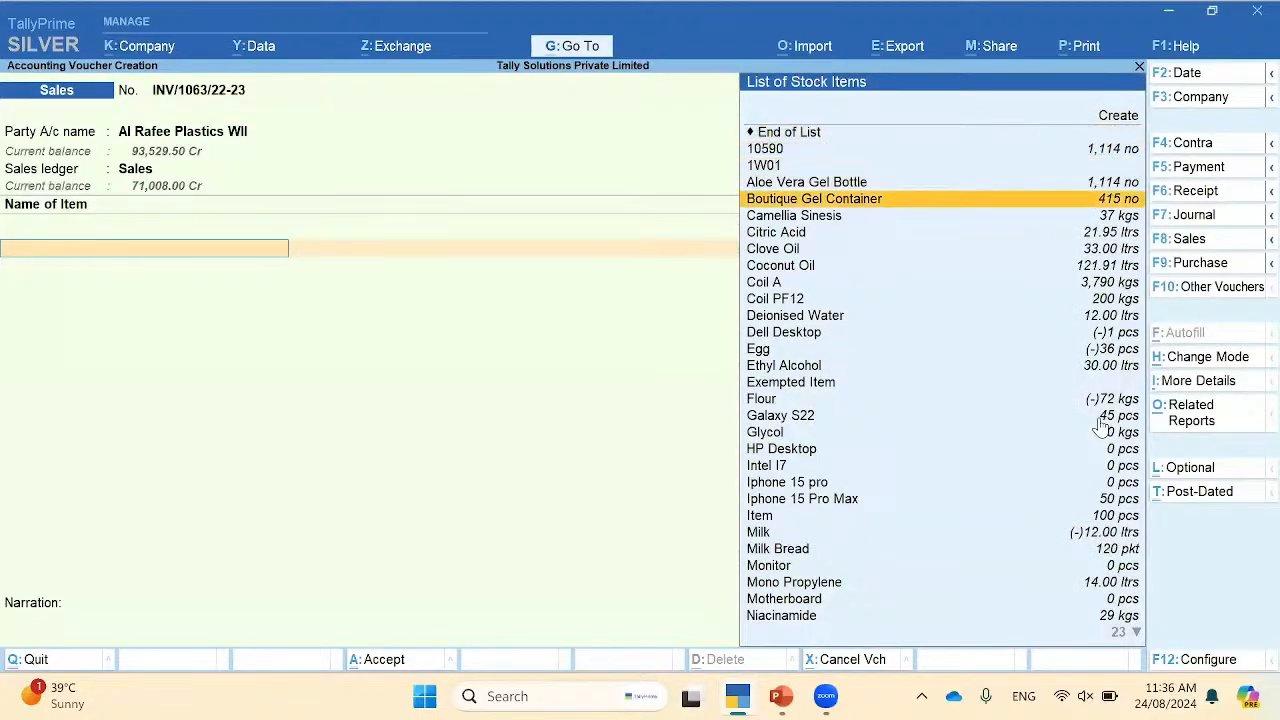
{"action": "key", "text": "Return"}
{"action": "key", "text": "Return"}
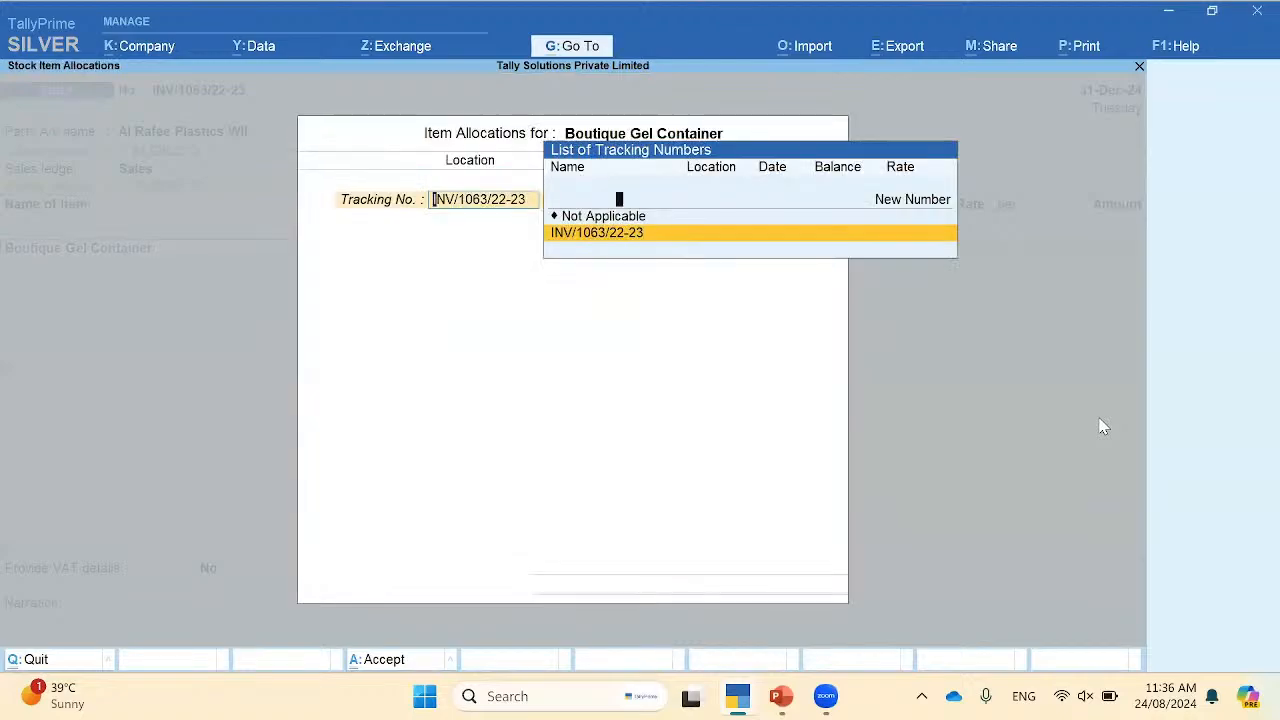
{"action": "key", "text": "Return"}
{"action": "key", "text": "Return"}
{"action": "type", "text": "1"}
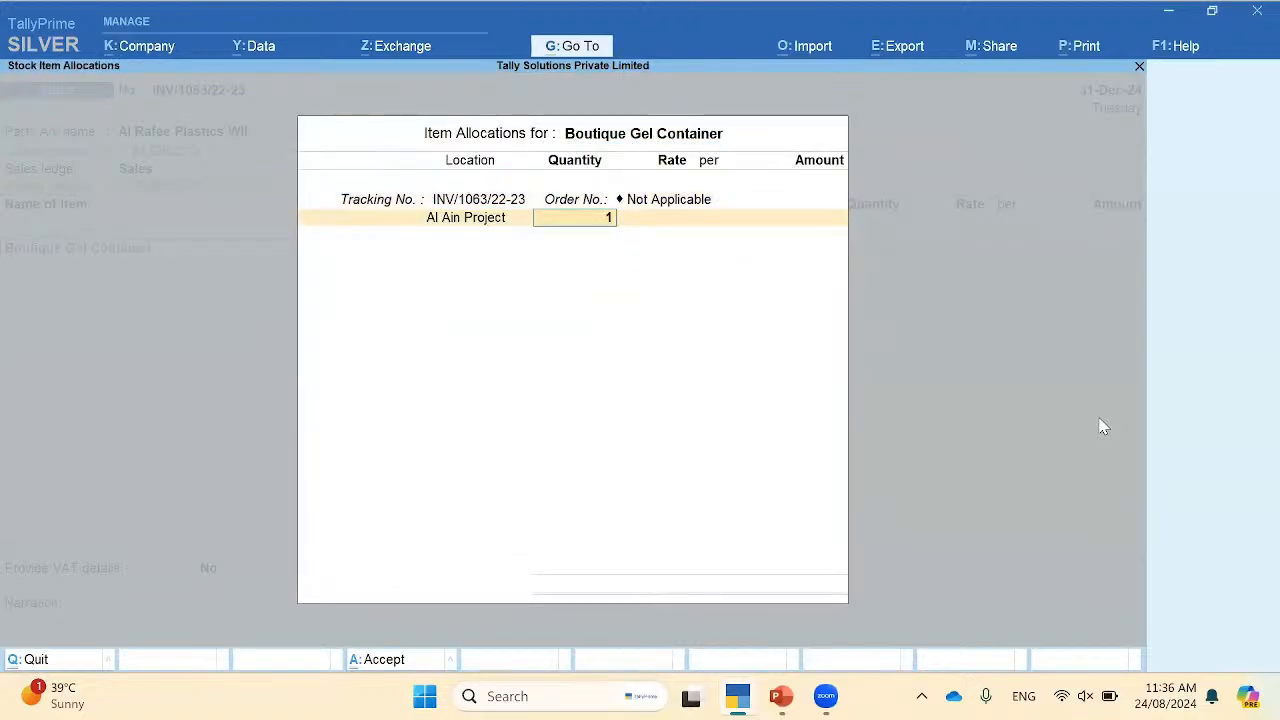
{"action": "type", "text": "00"}
{"action": "key", "text": "Return"}
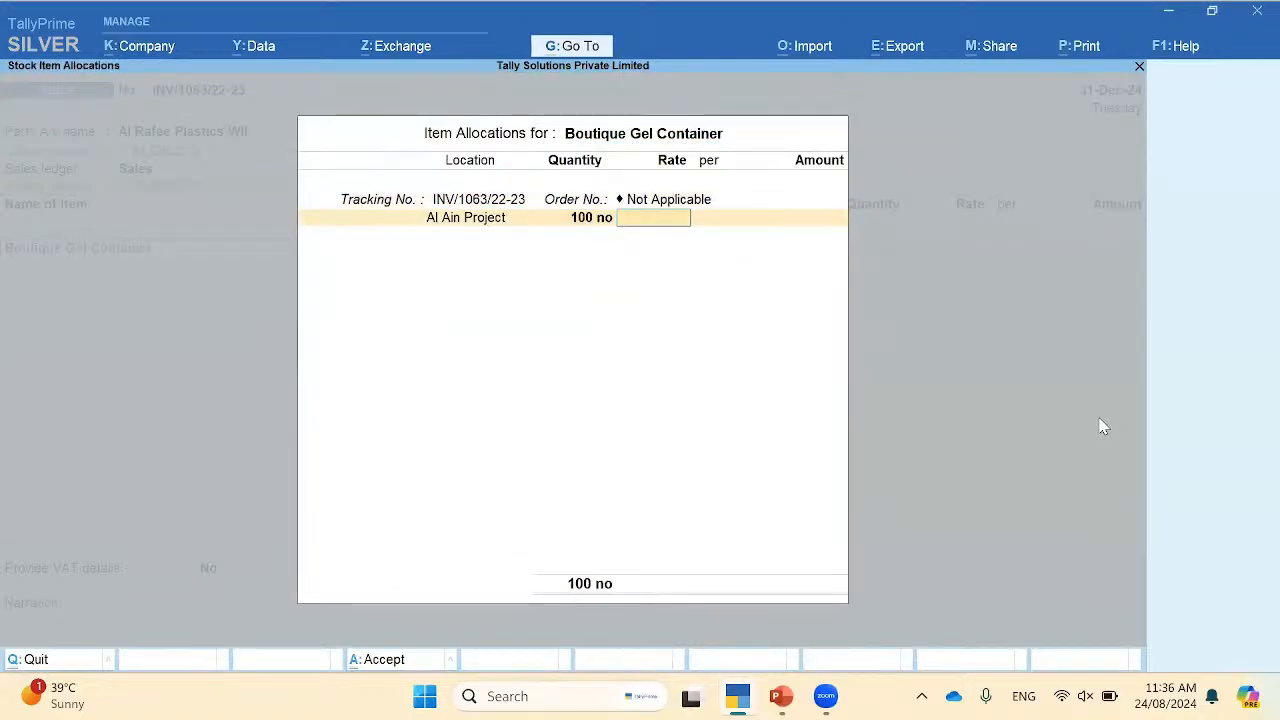
Step: Set the item's rate to 100 per no and accept its amount and default tax details
{"action": "type", "text": "10"}
{"action": "key", "text": "Return"}
{"action": "key", "text": "BackSpace"}
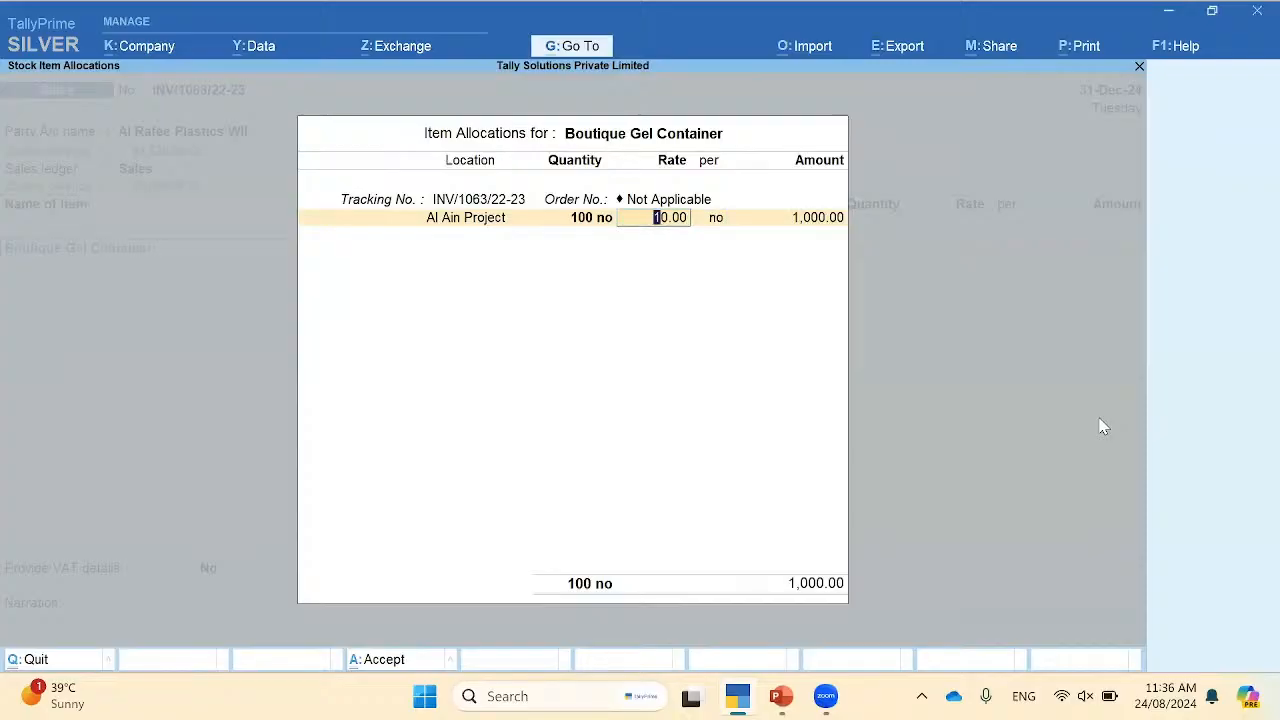
{"action": "type", "text": "100"}
{"action": "key", "text": "Return"}
{"action": "key", "text": "Return"}
{"action": "key", "text": "Return"}
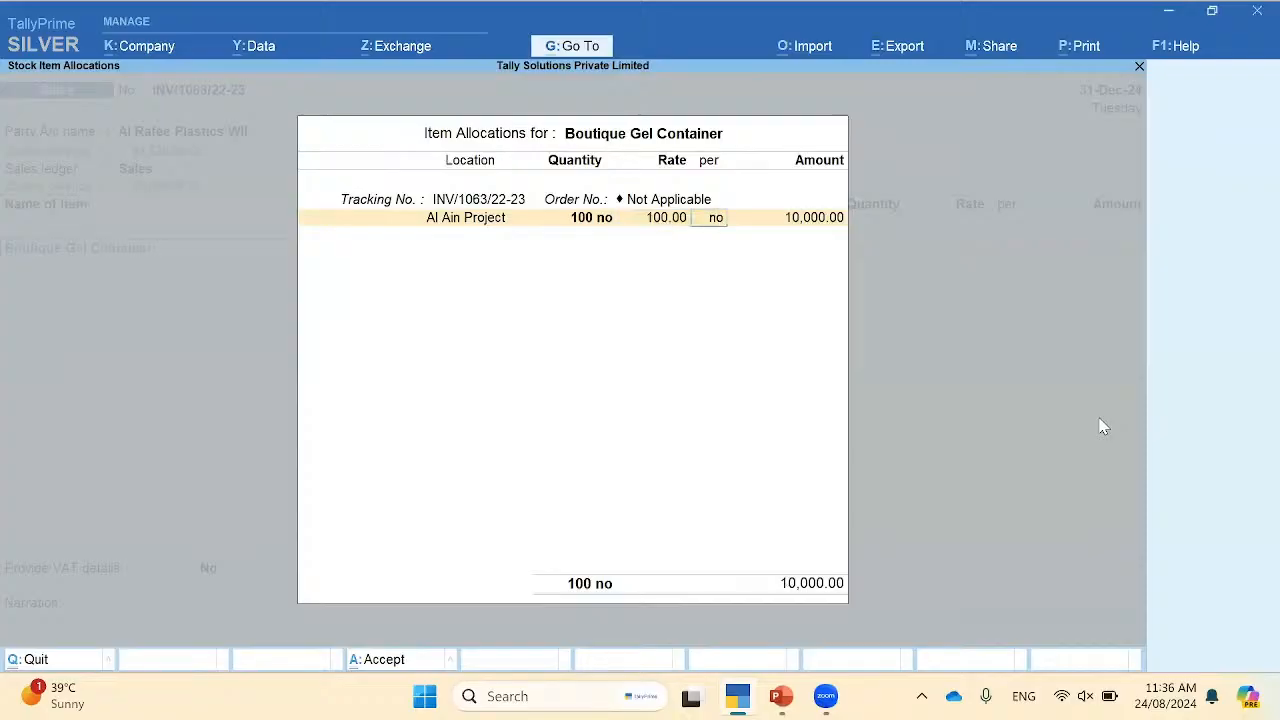
{"action": "key", "text": "Return"}
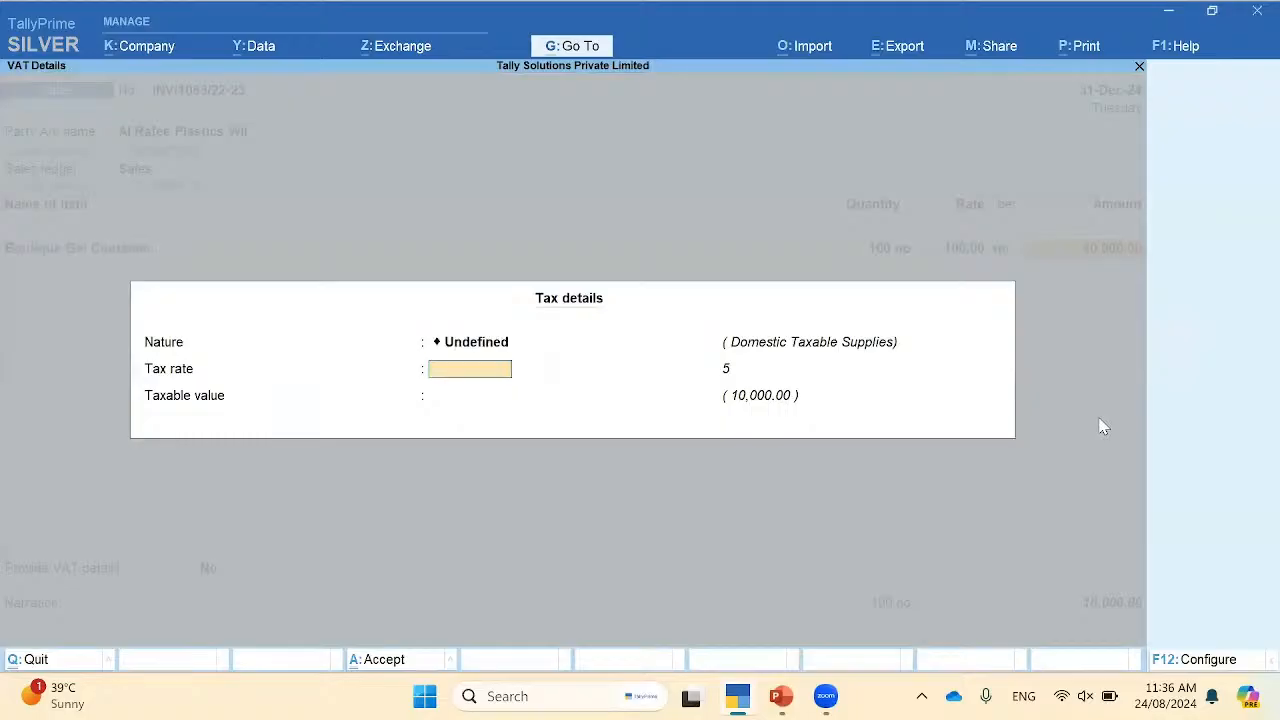
{"action": "key", "text": "Return"}
{"action": "key", "text": "Return"}
{"action": "key", "text": "Return"}
{"action": "key", "text": "Return"}
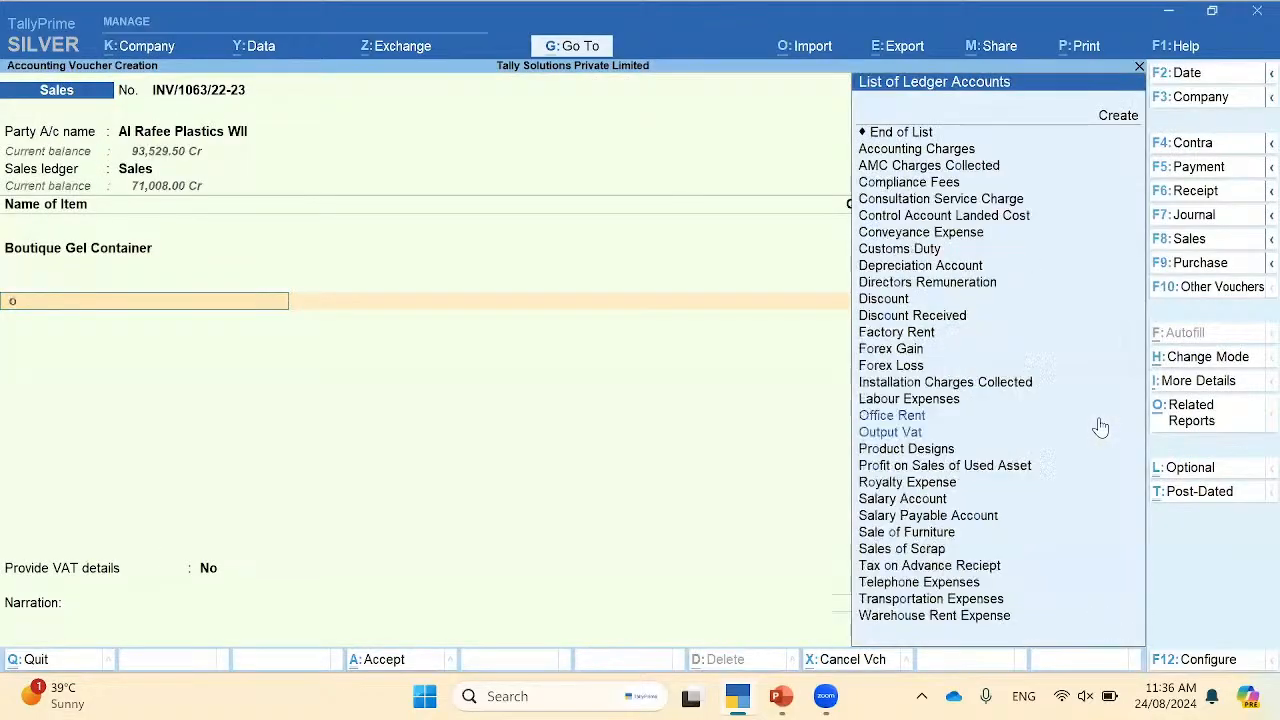
Step: Add the Output Vat ledger, keep the New Ref bill allocation, save the sales invoice and leave voucher creation
{"action": "type", "text": "ou"}
{"action": "key", "text": "Return"}
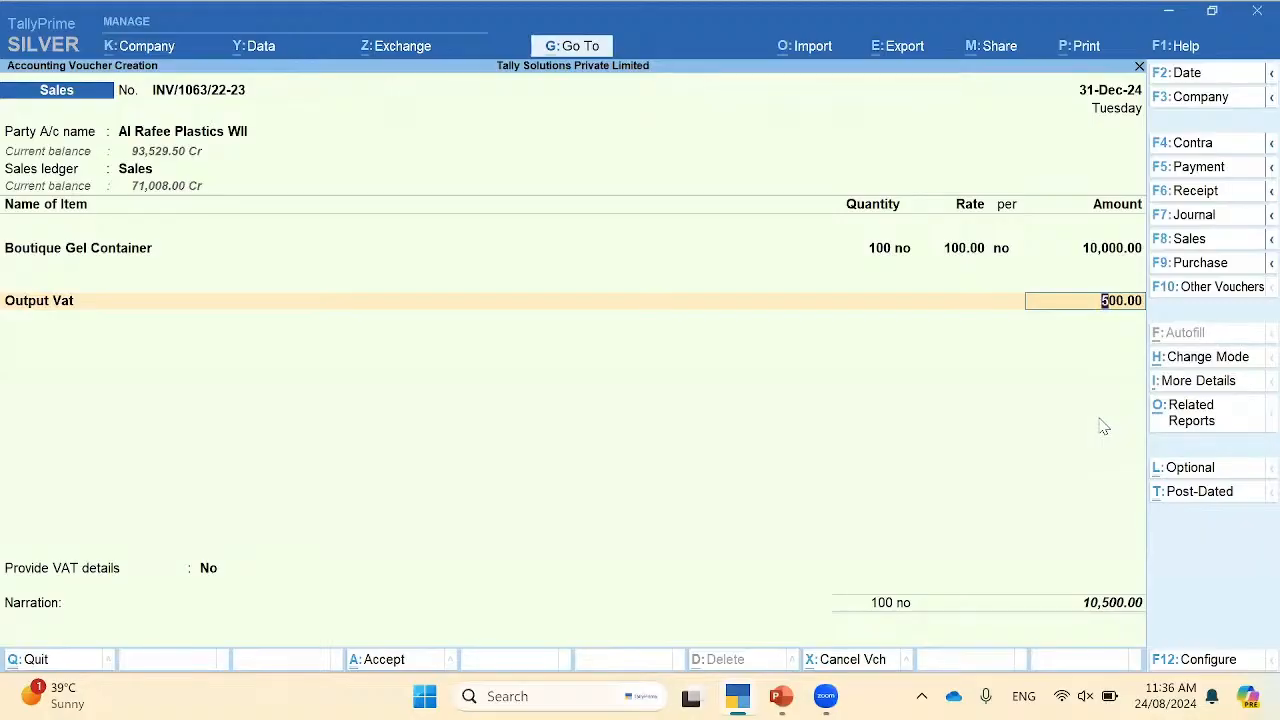
{"action": "key", "text": "Return"}
{"action": "key", "text": "Return"}
{"action": "key", "text": "Return"}
{"action": "key", "text": "Return"}
{"action": "key", "text": "Return"}
{"action": "key", "text": "Return"}
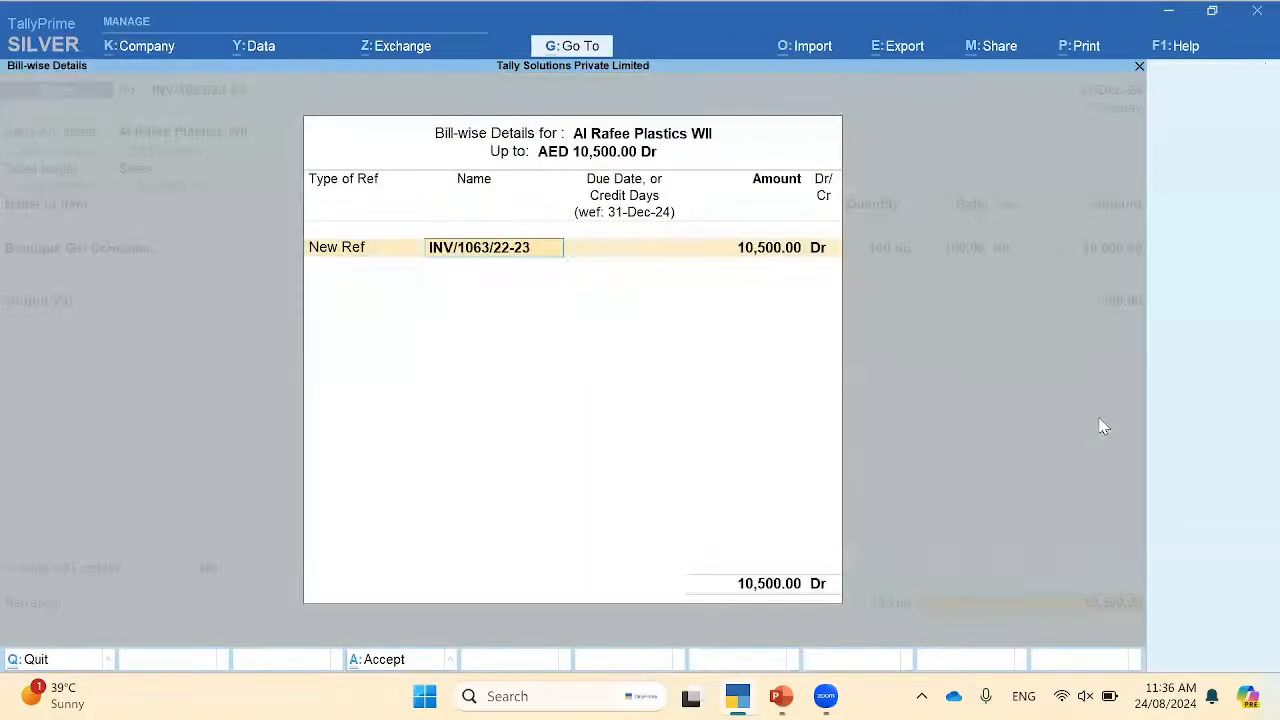
{"action": "key", "text": "Return"}
{"action": "key", "text": "Return"}
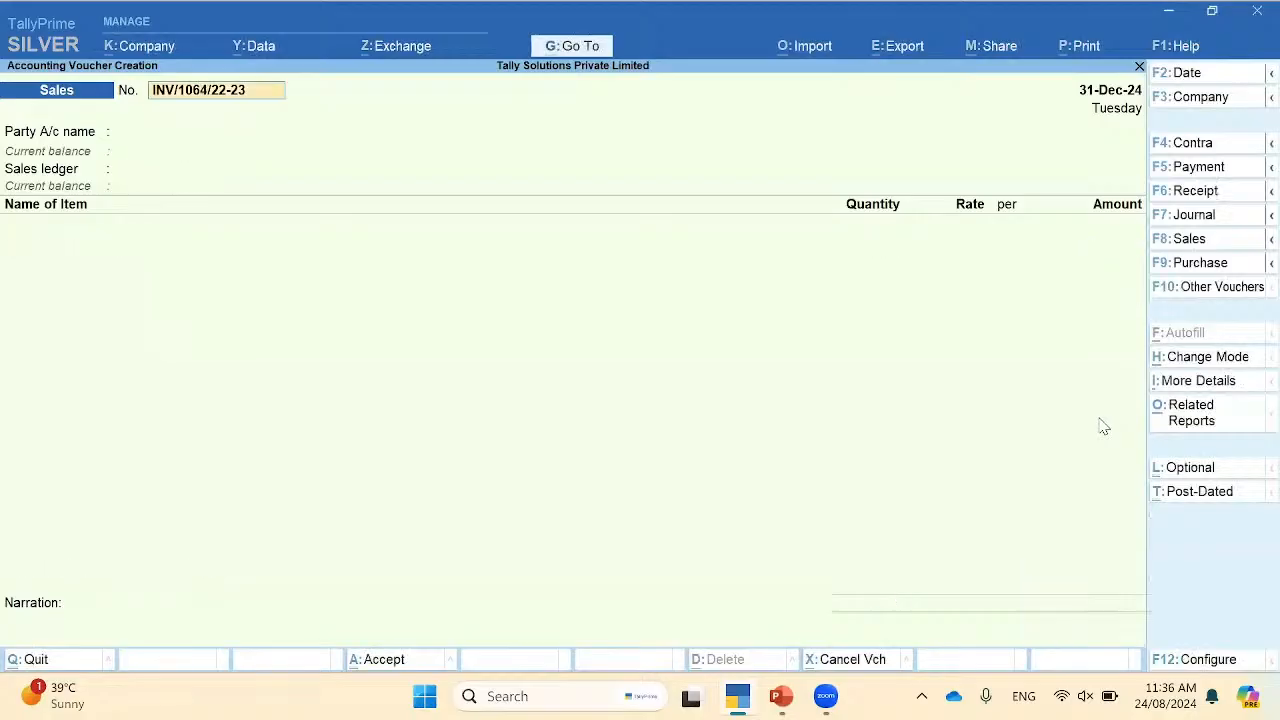
{"action": "key", "text": "BackSpace"}
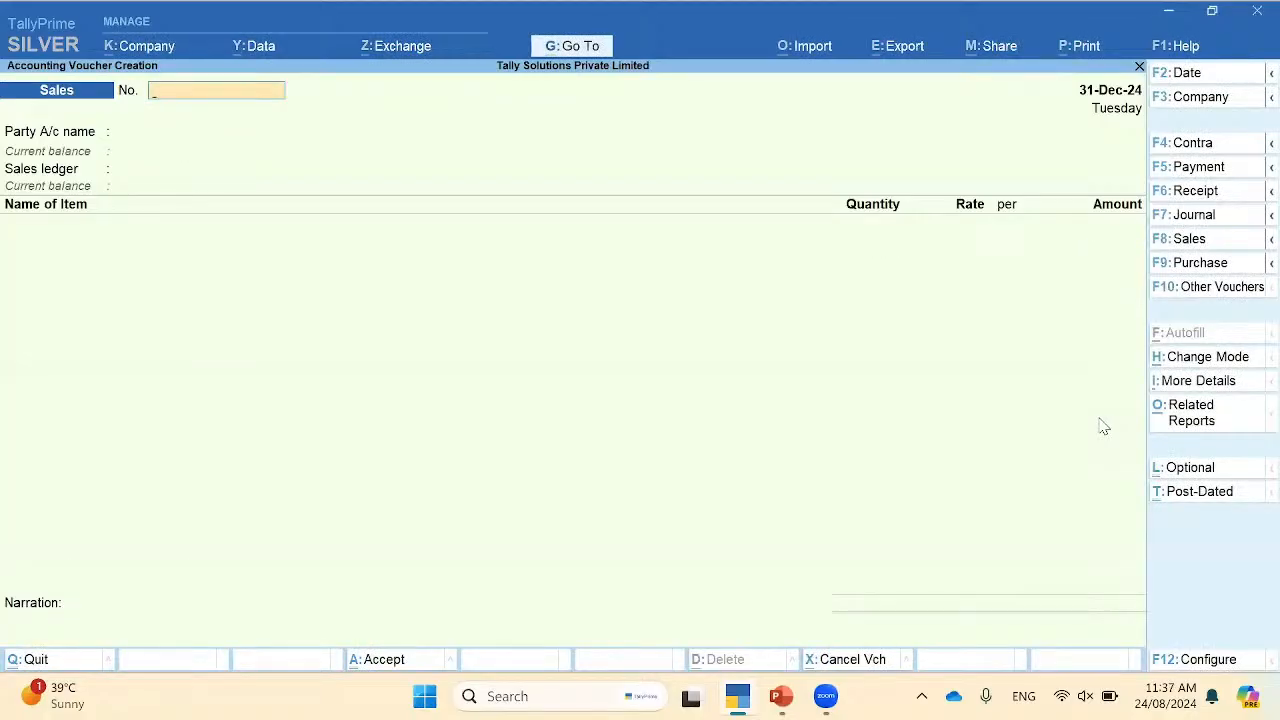
{"action": "key", "text": "Escape"}
{"action": "key", "text": "y"}
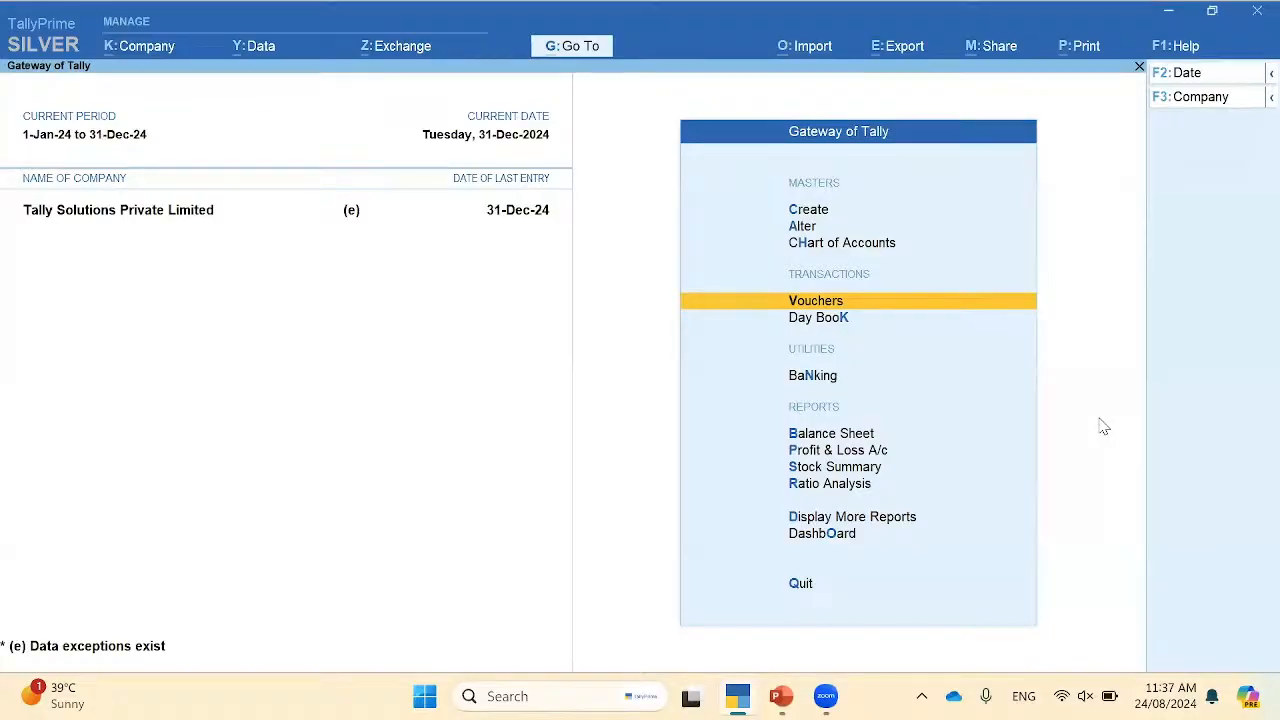
Step: Reopen the Advance Receipt Report from the VAT reports and examine its Liability Booked line
{"action": "key", "text": "Down"}
{"action": "key", "text": "Down"}
{"action": "key", "text": "Down"}
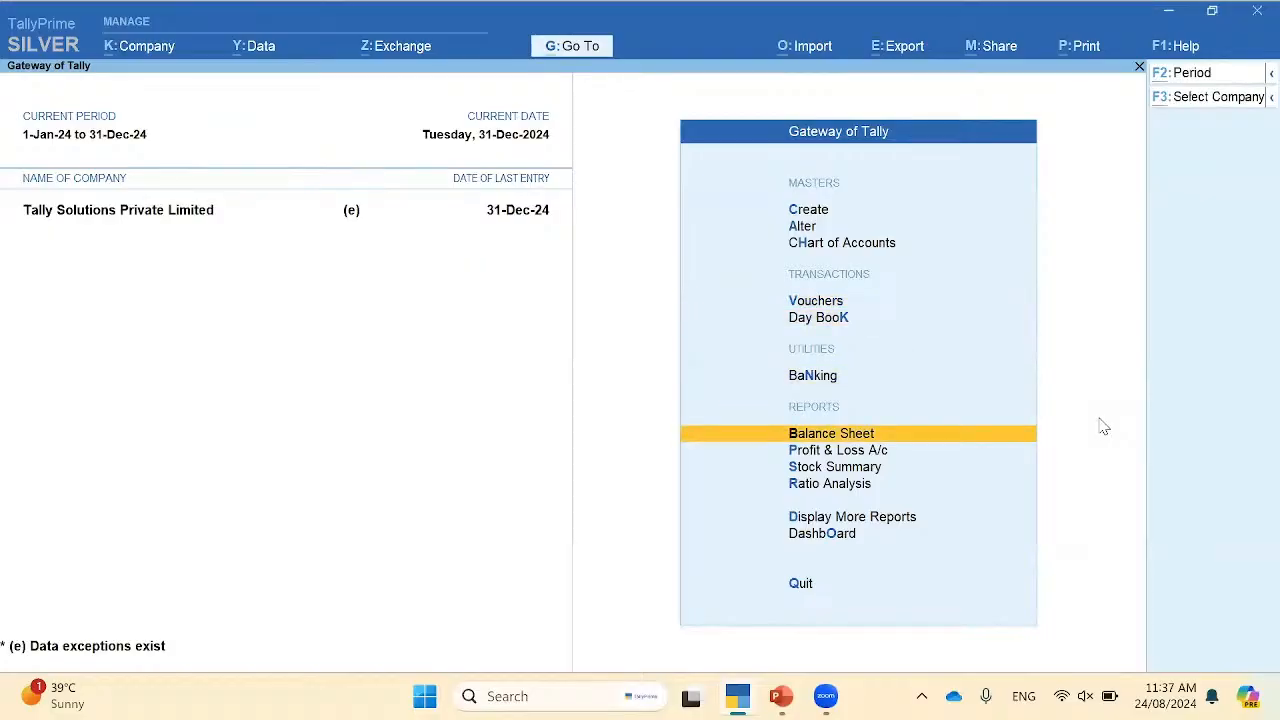
{"action": "key", "text": "d"}
{"action": "key", "text": "Down"}
{"action": "key", "text": "Down"}
{"action": "key", "text": "Down"}
{"action": "key", "text": "Down"}
{"action": "key", "text": "Down"}
{"action": "key", "text": "Down"}
{"action": "key", "text": "Down"}
{"action": "key", "text": "Down"}
{"action": "key", "text": "Down"}
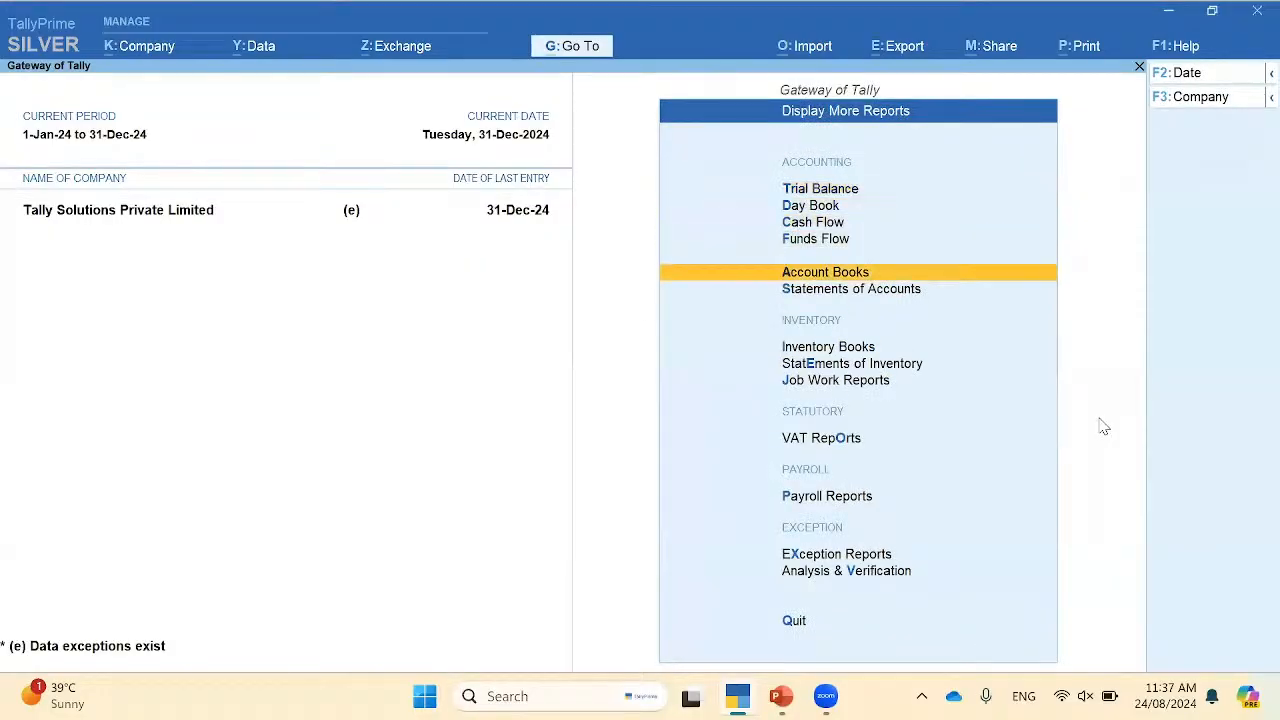
{"action": "key", "text": "Return"}
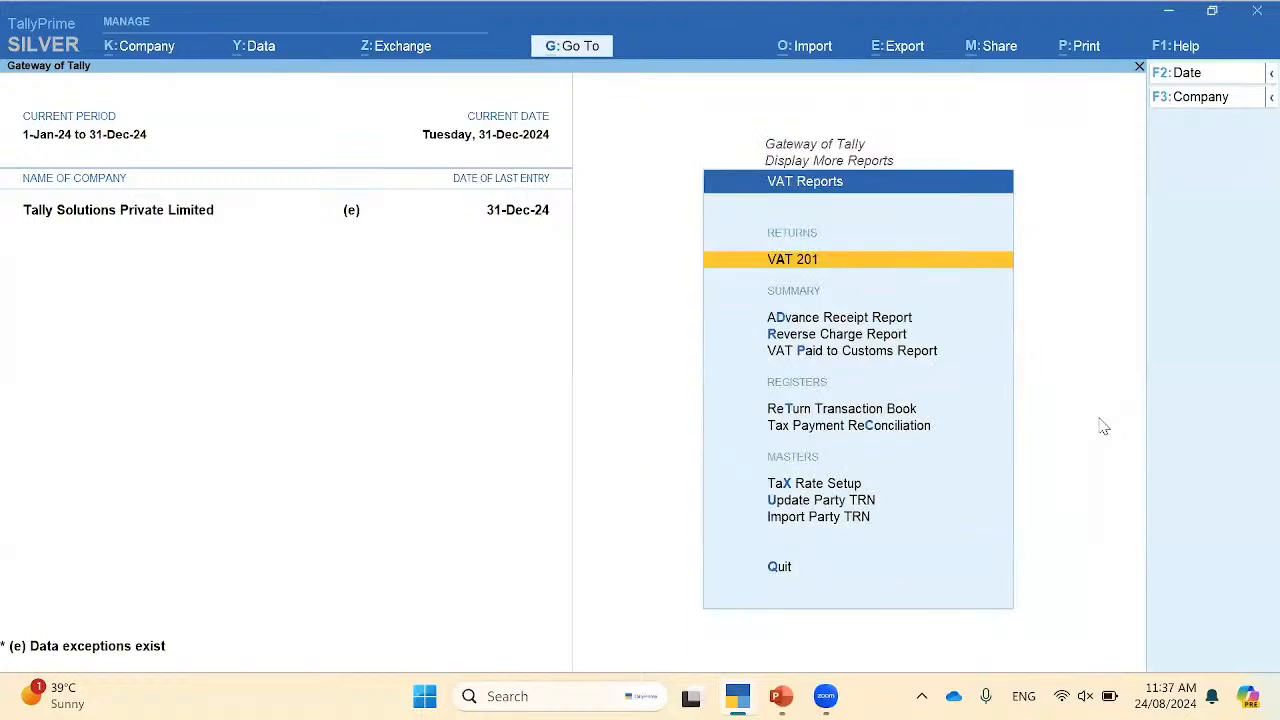
{"action": "key", "text": "Down"}
{"action": "key", "text": "Down"}
{"action": "key", "text": "Up"}
{"action": "key", "text": "Return"}
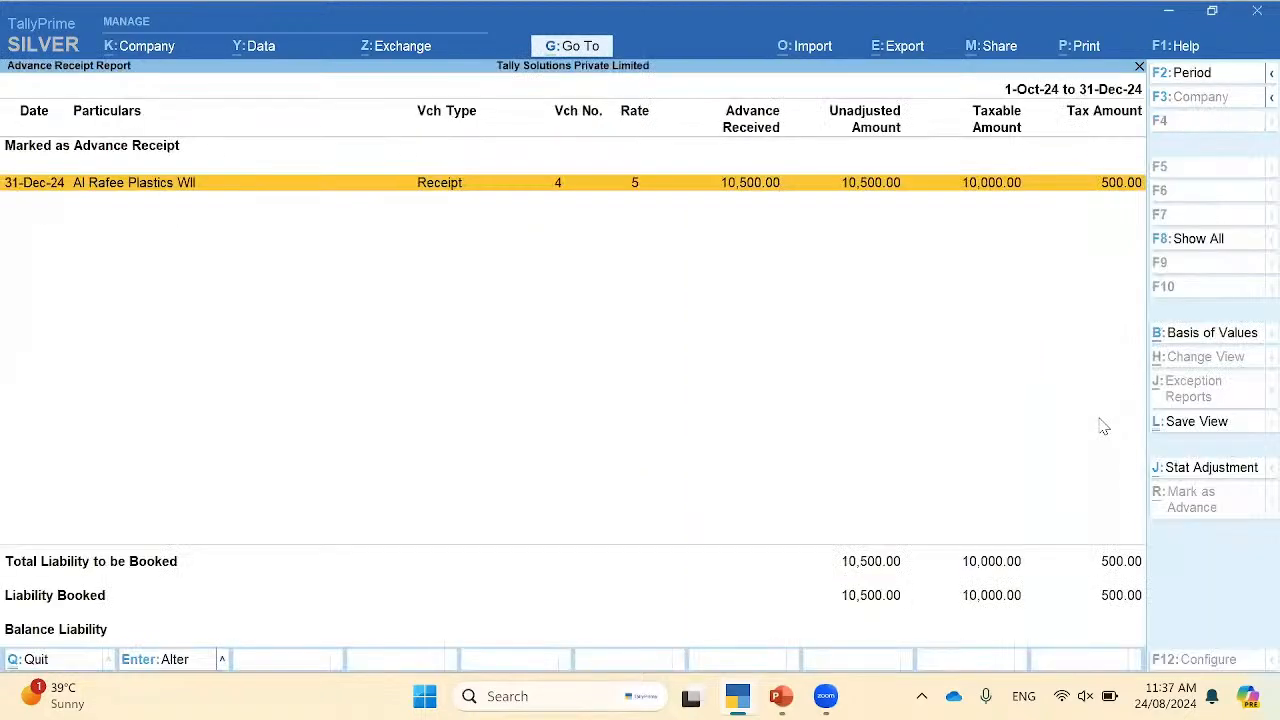
{"action": "left_click", "coordinate": [1000, 597]}
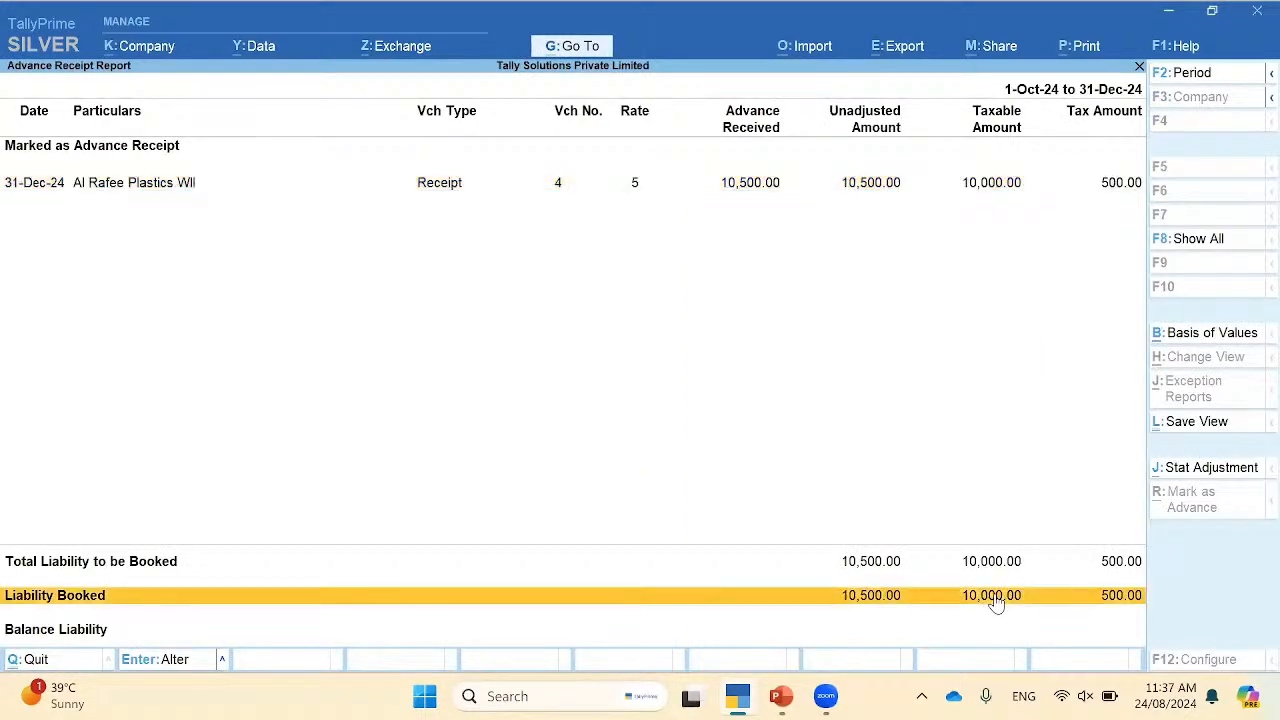
Step: Open the VAT 201 return and compare its Advance Receipt line with Domestic Taxable Supplies @ 5%
{"action": "key", "text": "Escape"}
{"action": "key", "text": "Up"}
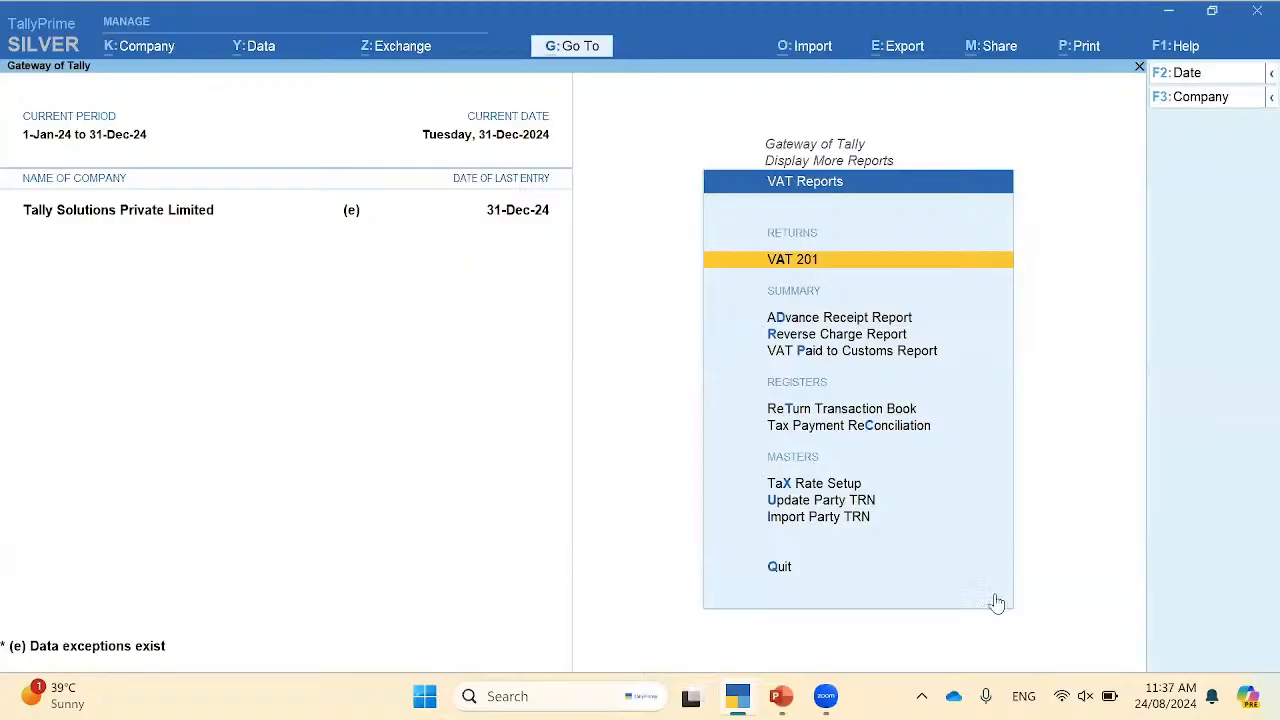
{"action": "key", "text": "Return"}
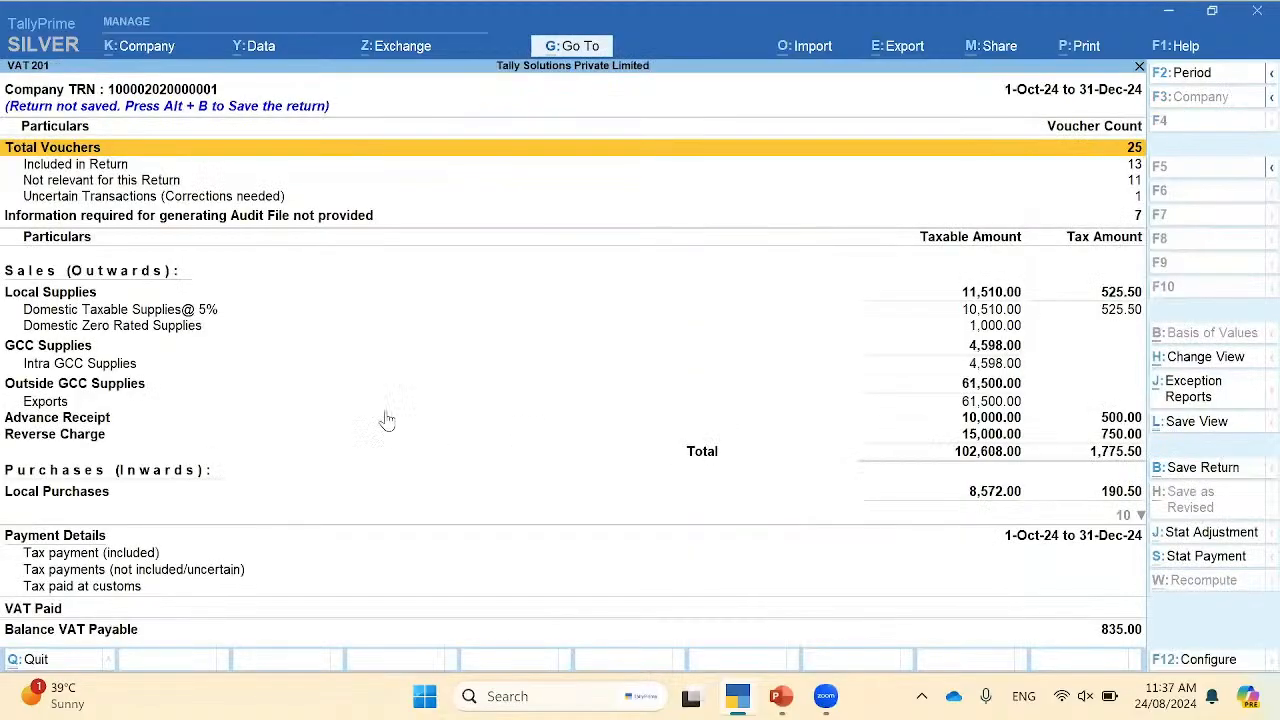
{"action": "left_click", "coordinate": [114, 420]}
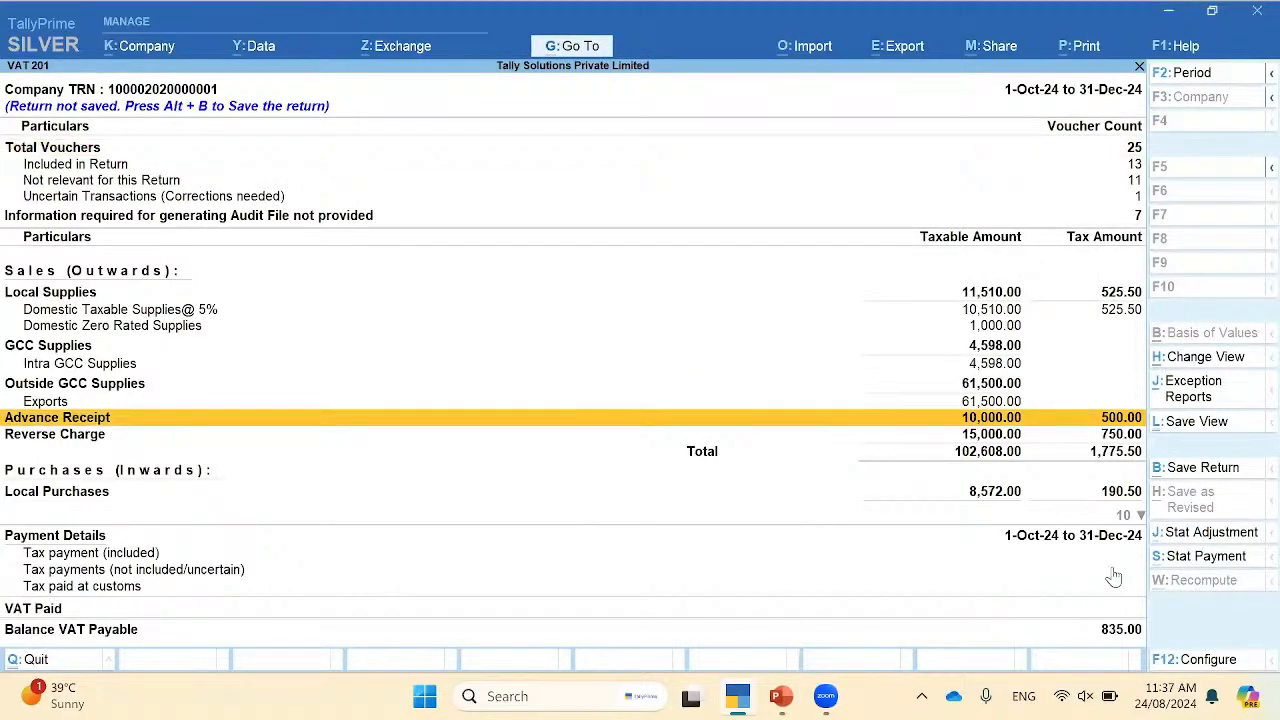
{"action": "left_click", "coordinate": [987, 314]}
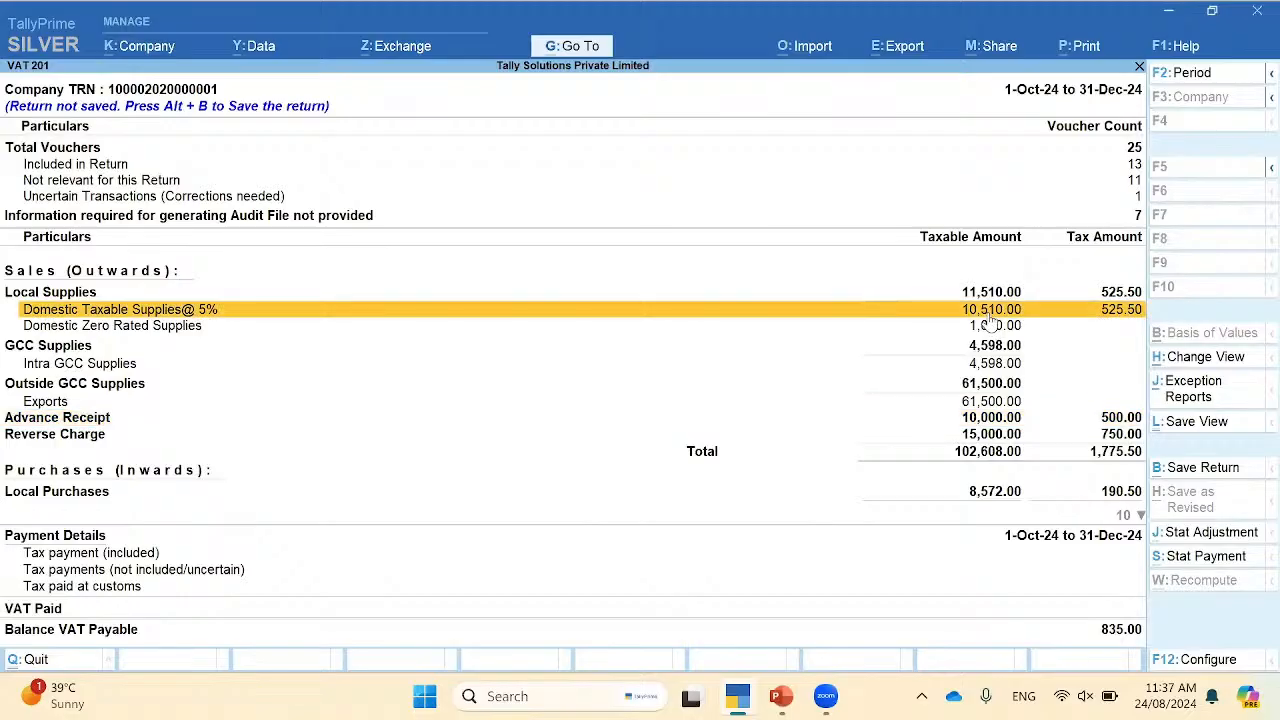
Step: Drill into Domestic Taxable Supplies @ 5% to check the Al Rafee Plastics Wll sales voucher, and return to the Advance Receipt line
{"action": "left_click", "coordinate": [1094, 312]}
{"action": "key", "text": "Return"}
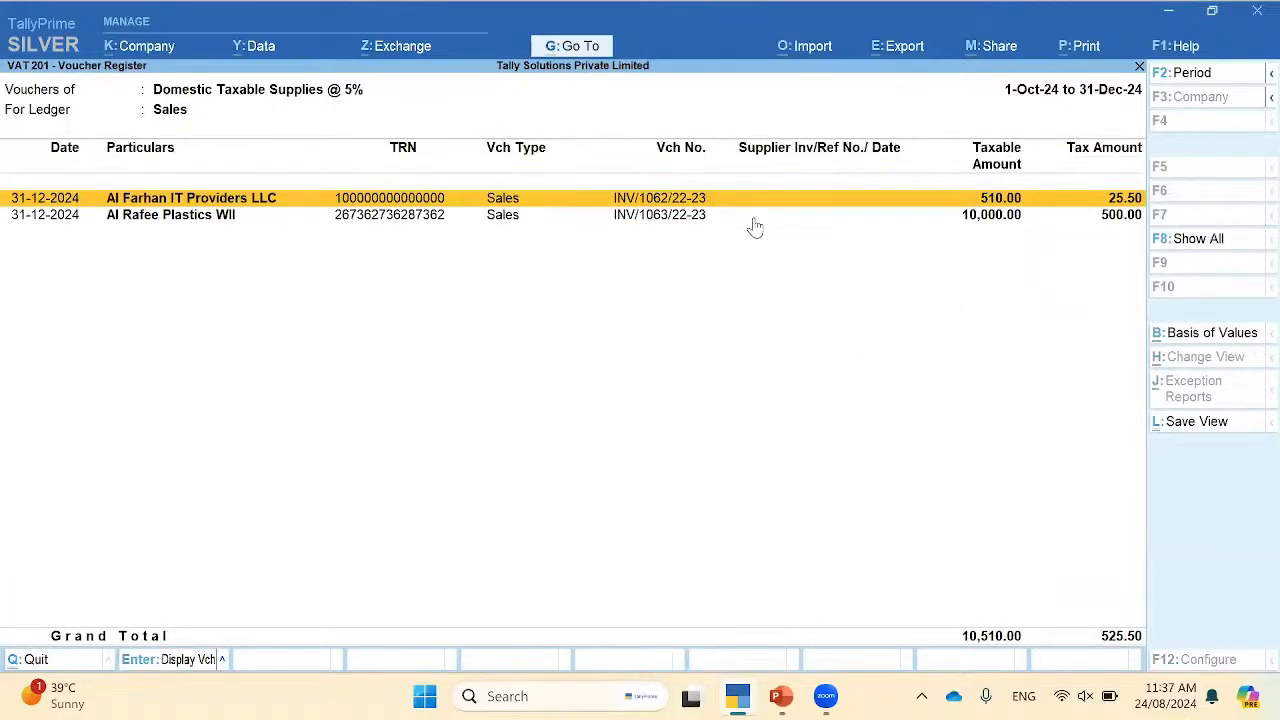
{"action": "left_click", "coordinate": [270, 221]}
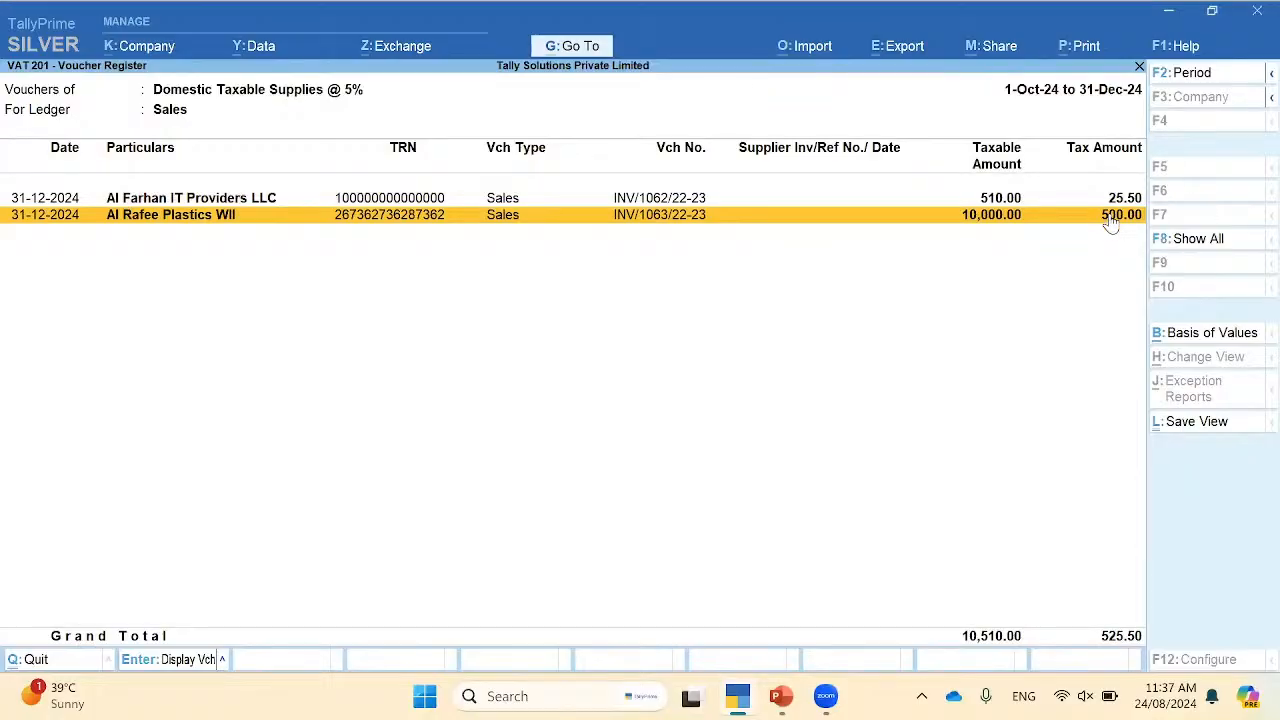
{"action": "key", "text": "Escape"}
{"action": "key", "text": "Escape"}
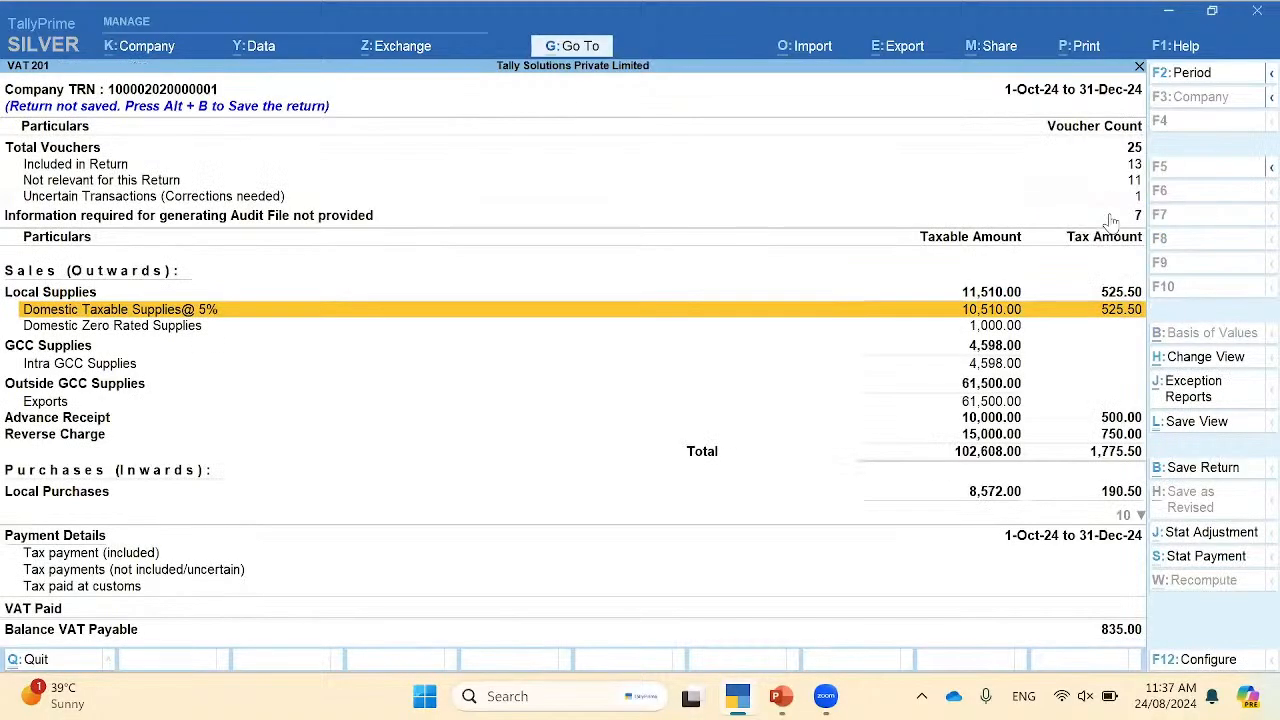
{"action": "key", "text": "Down"}
{"action": "key", "text": "Down"}
{"action": "key", "text": "Down"}
{"action": "key", "text": "Down"}
{"action": "key", "text": "Down"}
{"action": "key", "text": "Down"}
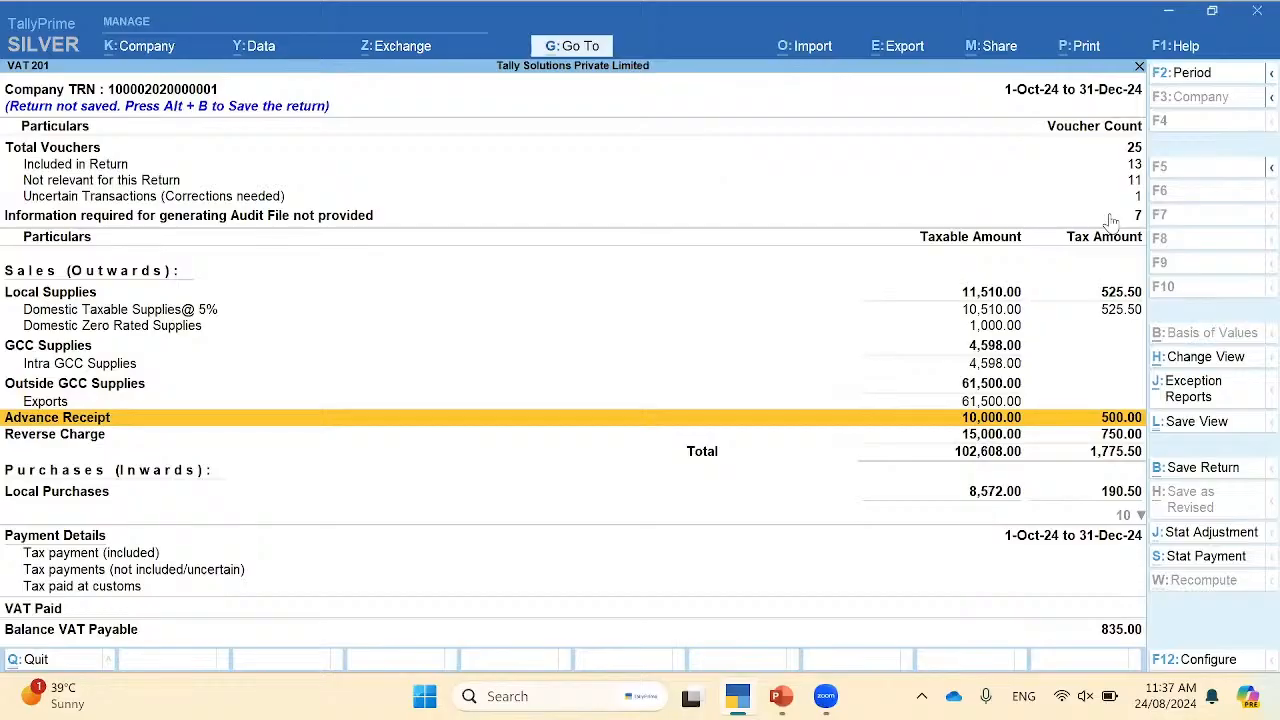
Step: Start a stat adjustment journal from VAT 201 with Decrease of Tax Liability as the nature of adjustment
{"action": "left_click", "coordinate": [1205, 532]}
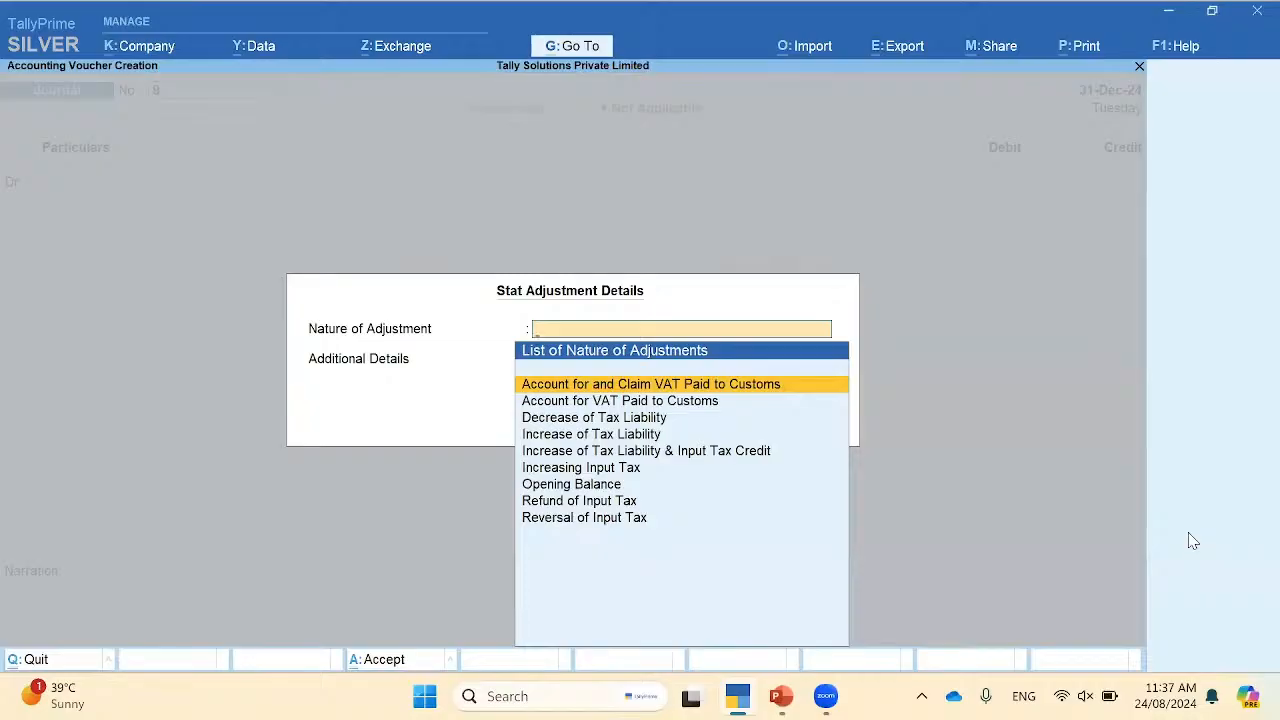
{"action": "key", "text": "Down"}
{"action": "key", "text": "Down"}
{"action": "key", "text": "Down"}
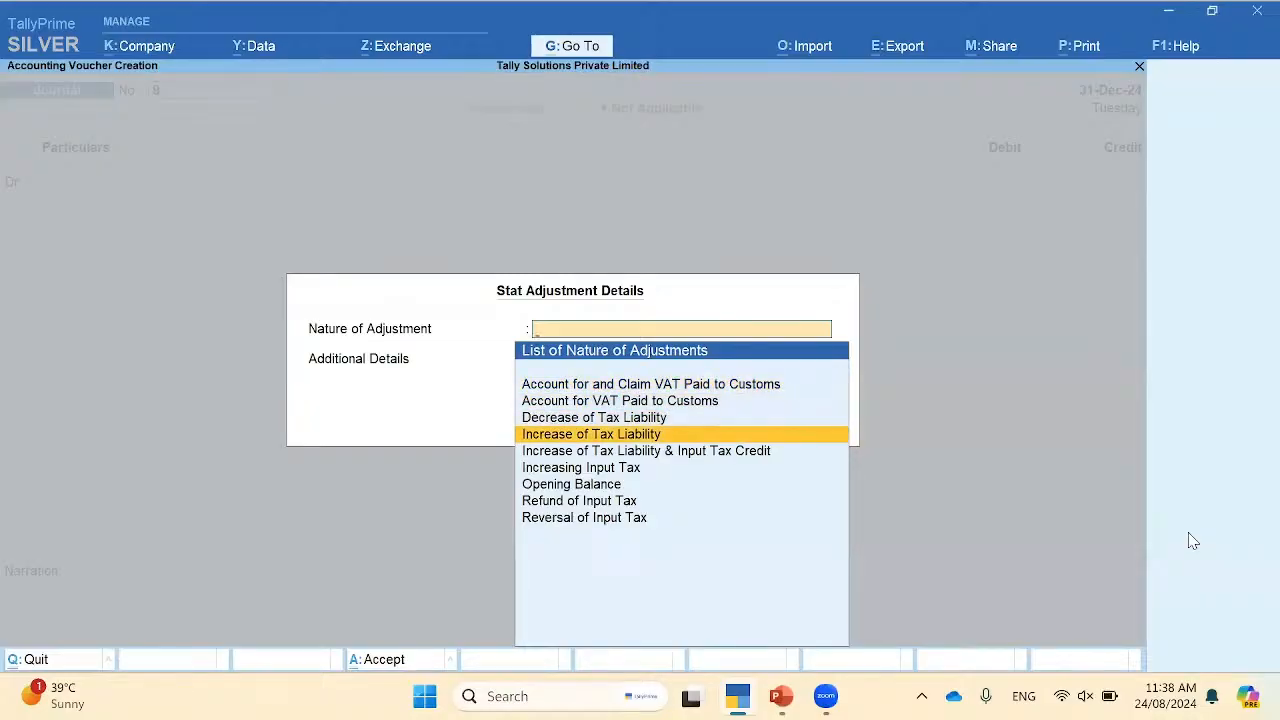
{"action": "key", "text": "Up"}
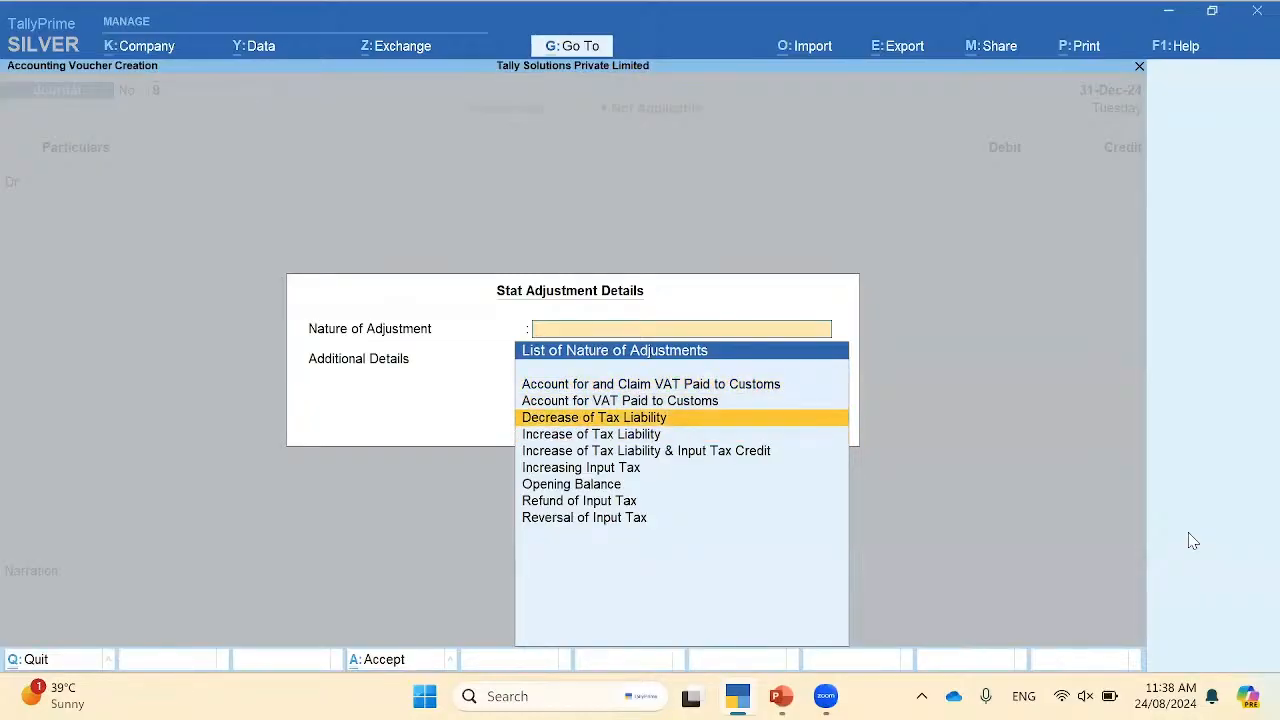
{"action": "key", "text": "Return"}
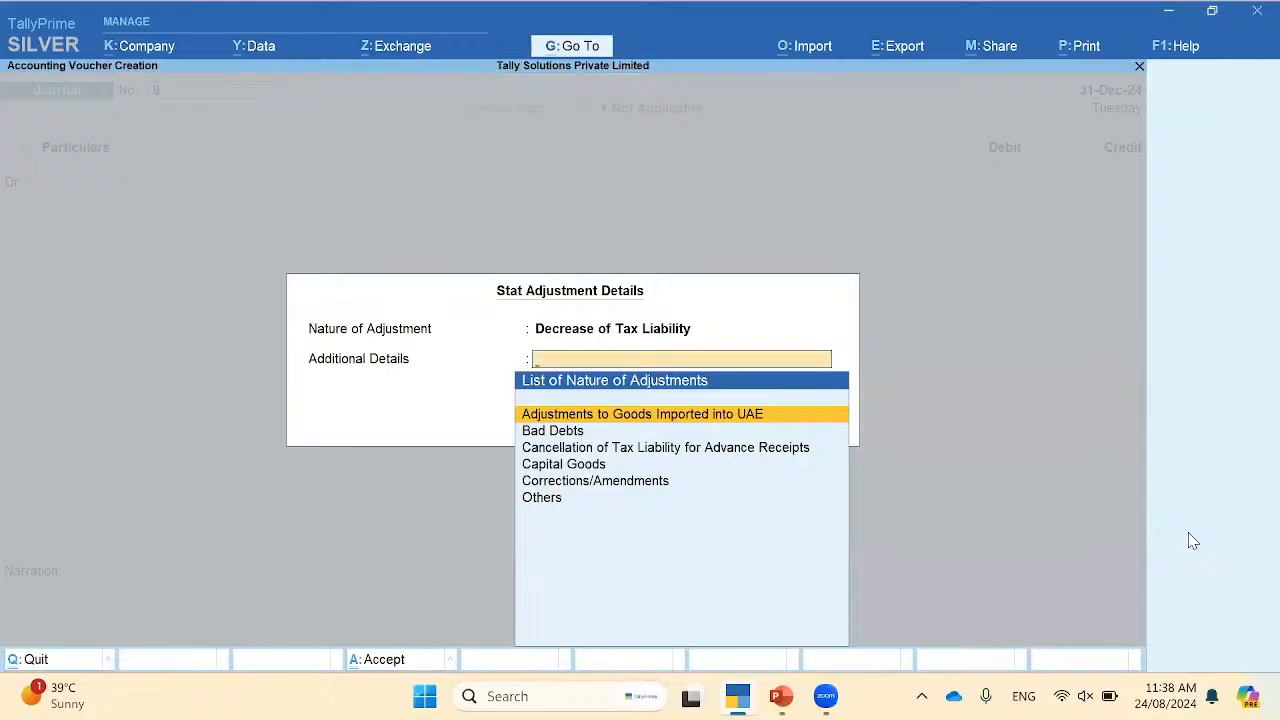
Step: Set the additional details to Cancellation of Tax Liability for Advance Receipts and the emirate to Dubai, and accept the adjustment details
{"action": "key", "text": "Down"}
{"action": "key", "text": "Down"}
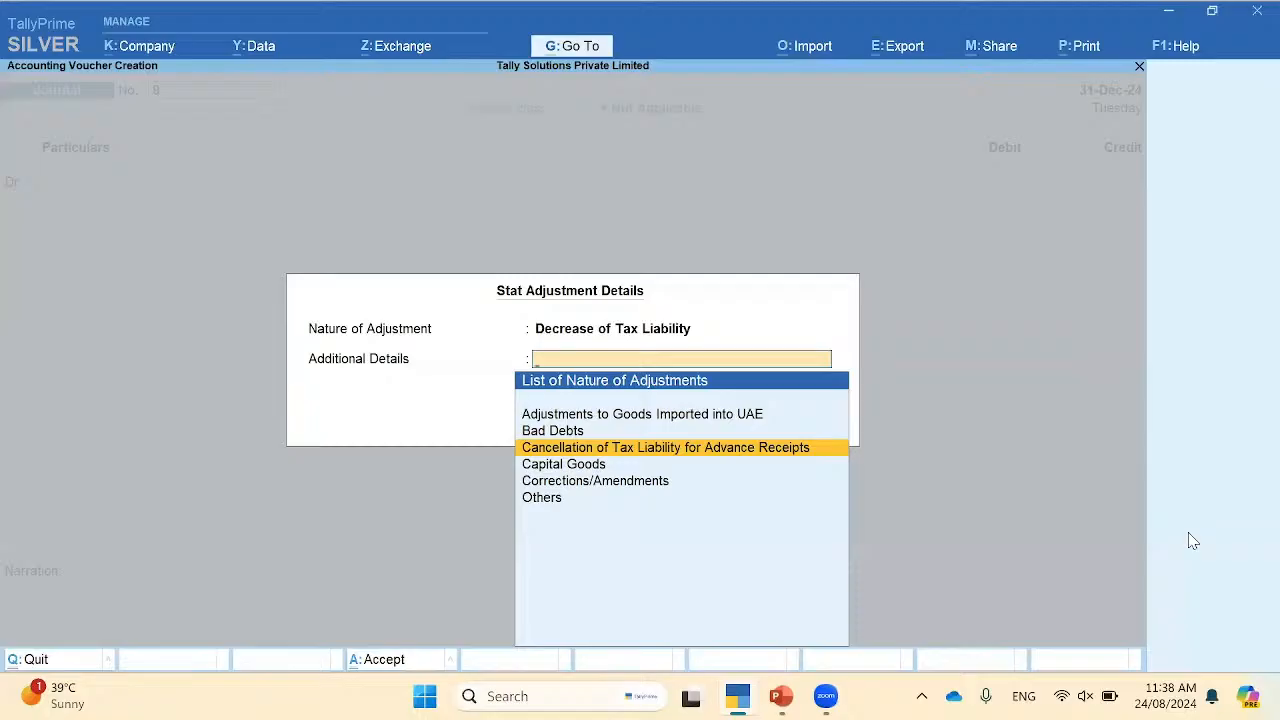
{"action": "key", "text": "Return"}
{"action": "key", "text": "Down"}
{"action": "key", "text": "Down"}
{"action": "key", "text": "Down"}
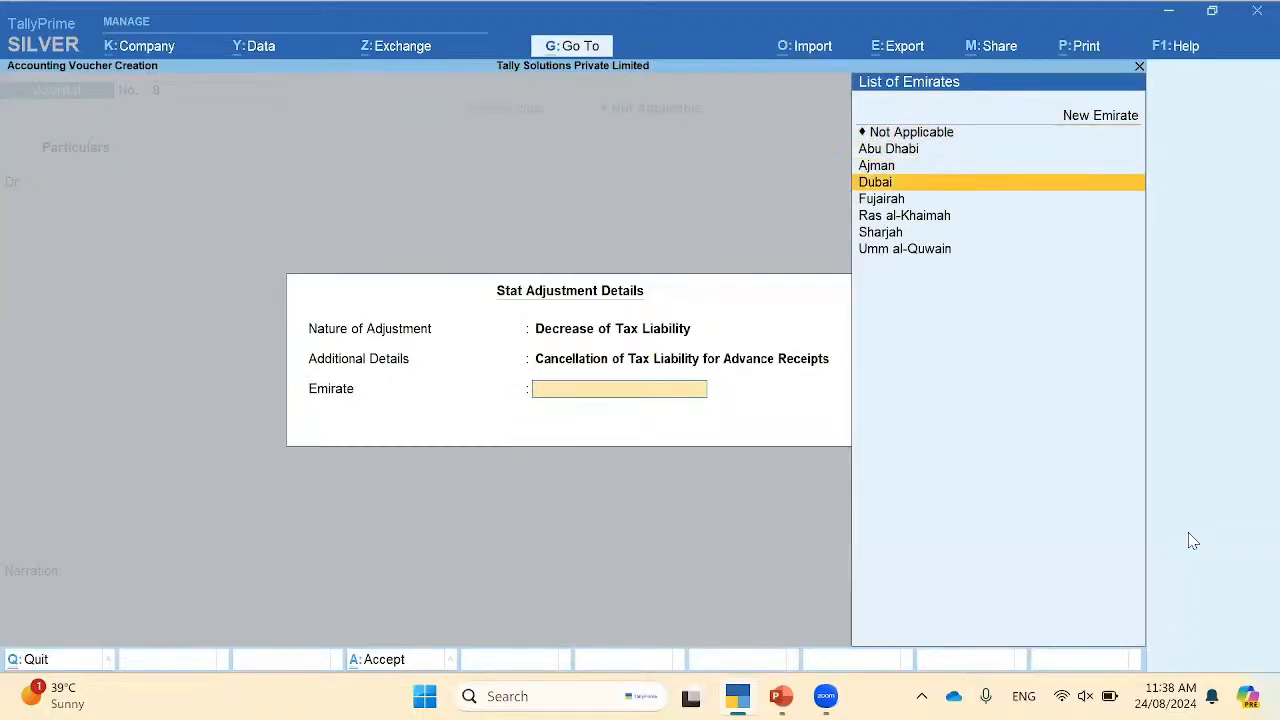
{"action": "key", "text": "Return"}
{"action": "key", "text": "Return"}
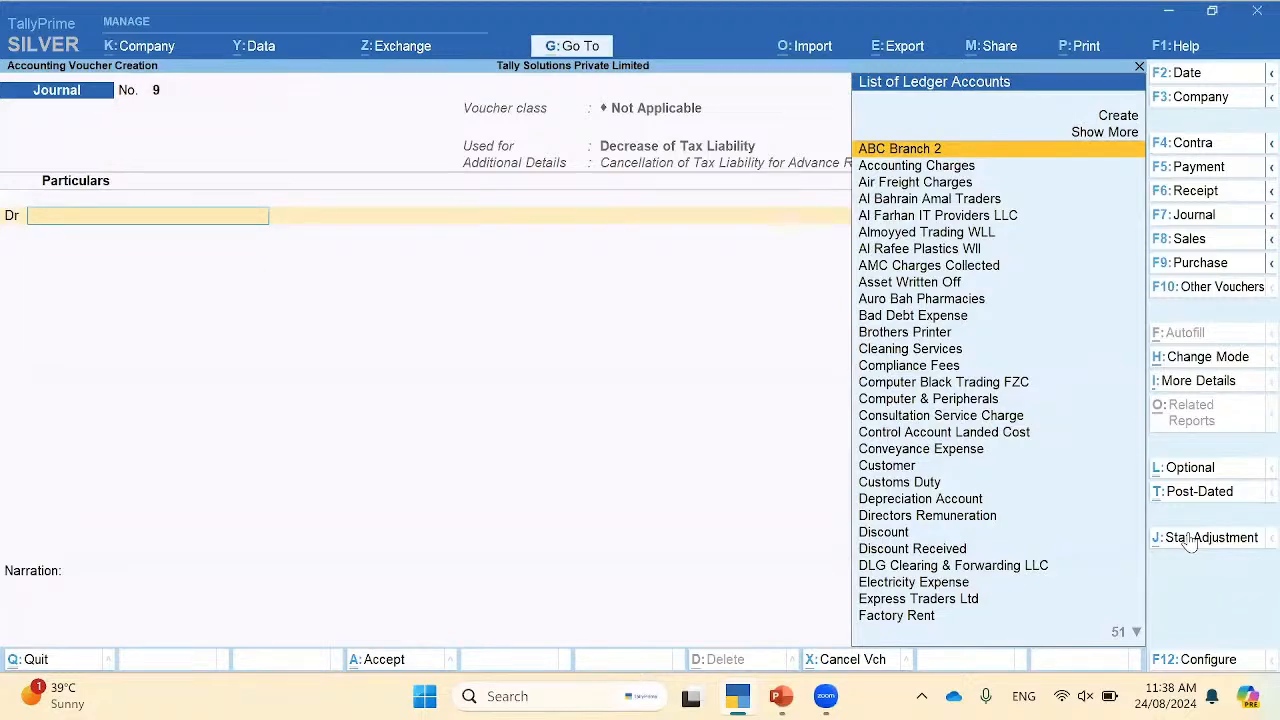
Step: Debit the Output Vat ledger with a taxable value of 10000 at 5% and an amount of 500
{"action": "type", "text": "Outp"}
{"action": "key", "text": "Return"}
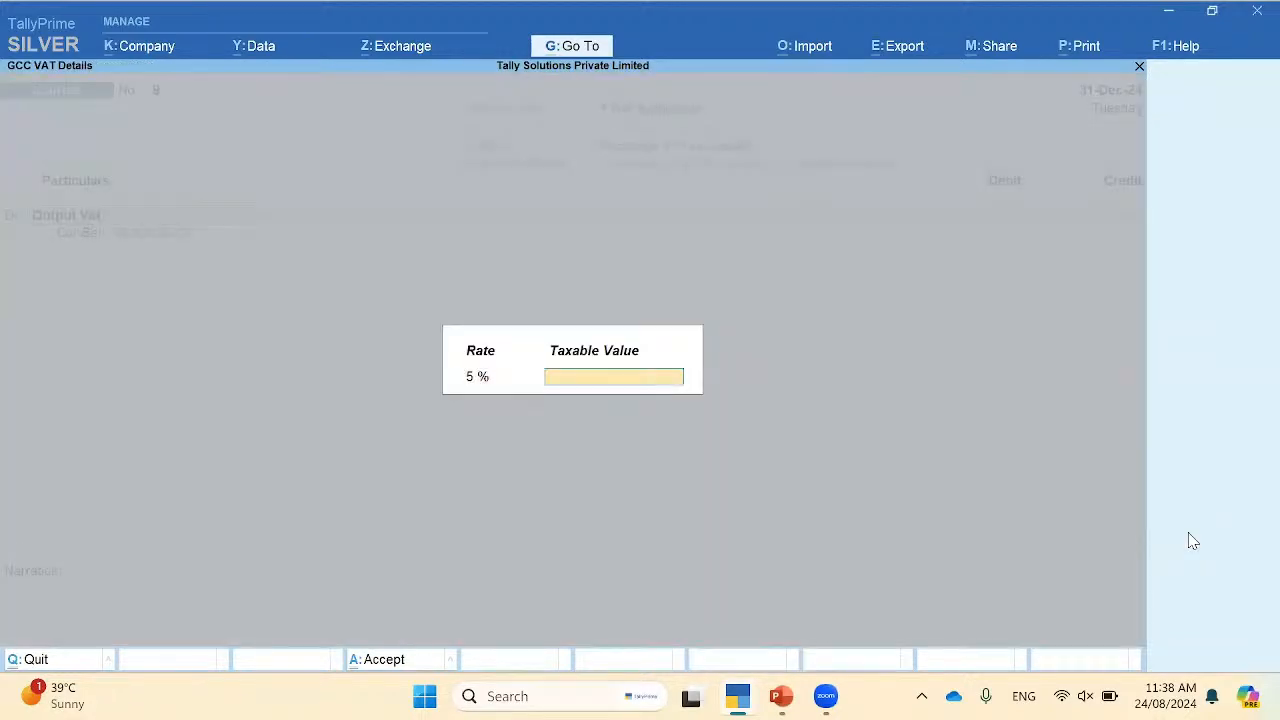
{"action": "type", "text": "10000"}
{"action": "key", "text": "Return"}
{"action": "type", "text": "500"}
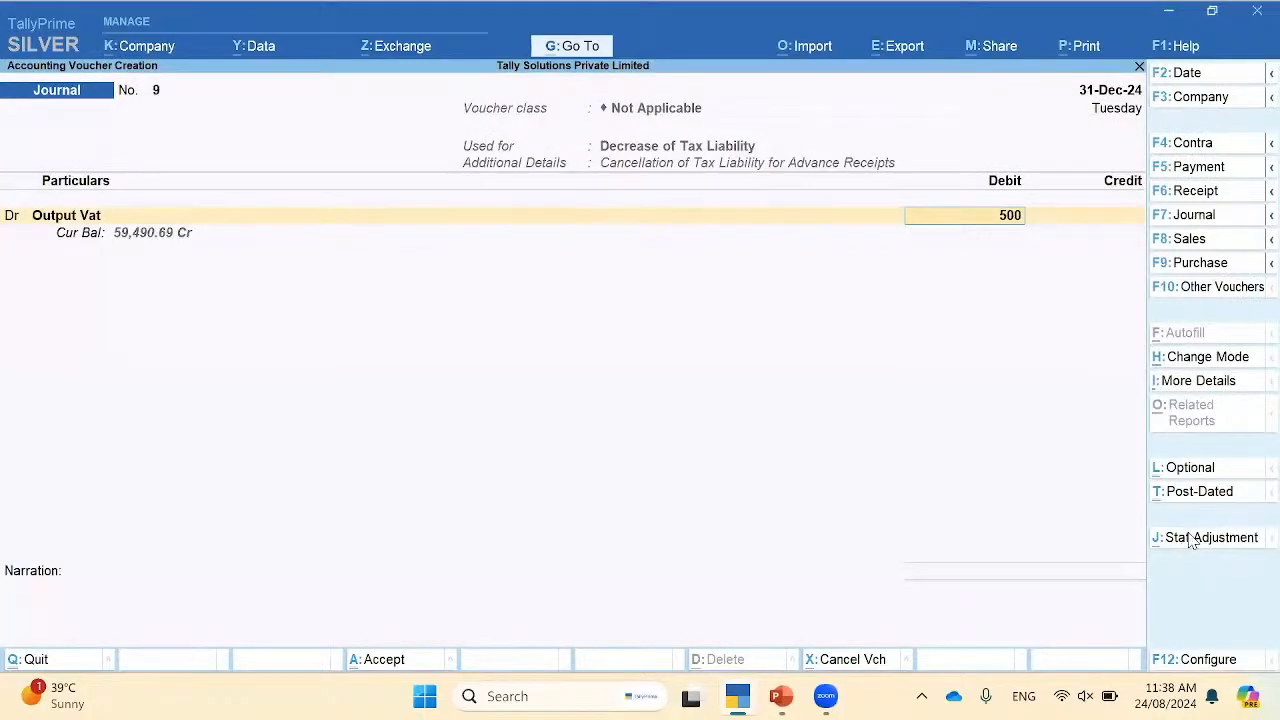
{"action": "key", "text": "Return"}
{"action": "key", "text": "Return"}
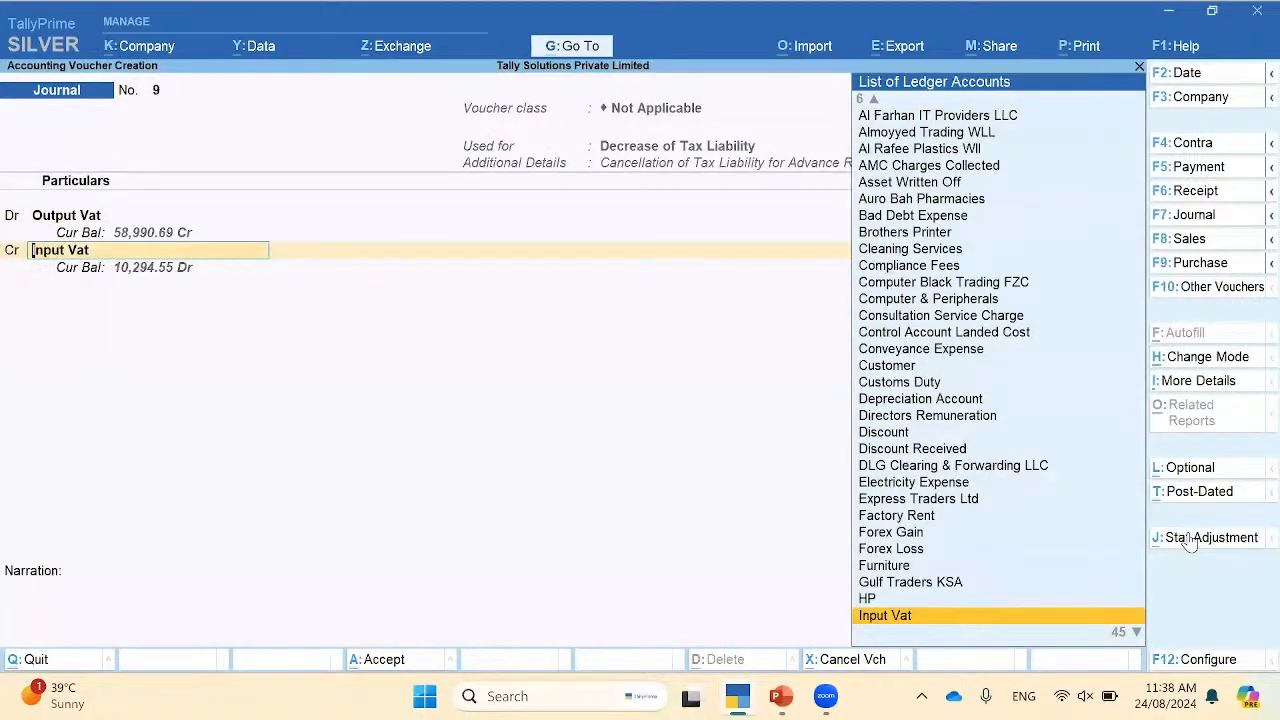
Step: Credit the Tax on Advance Reciept ledger with 500.00 and save the journal voucher
{"action": "type", "text": "Tax"}
{"action": "key", "text": "Return"}
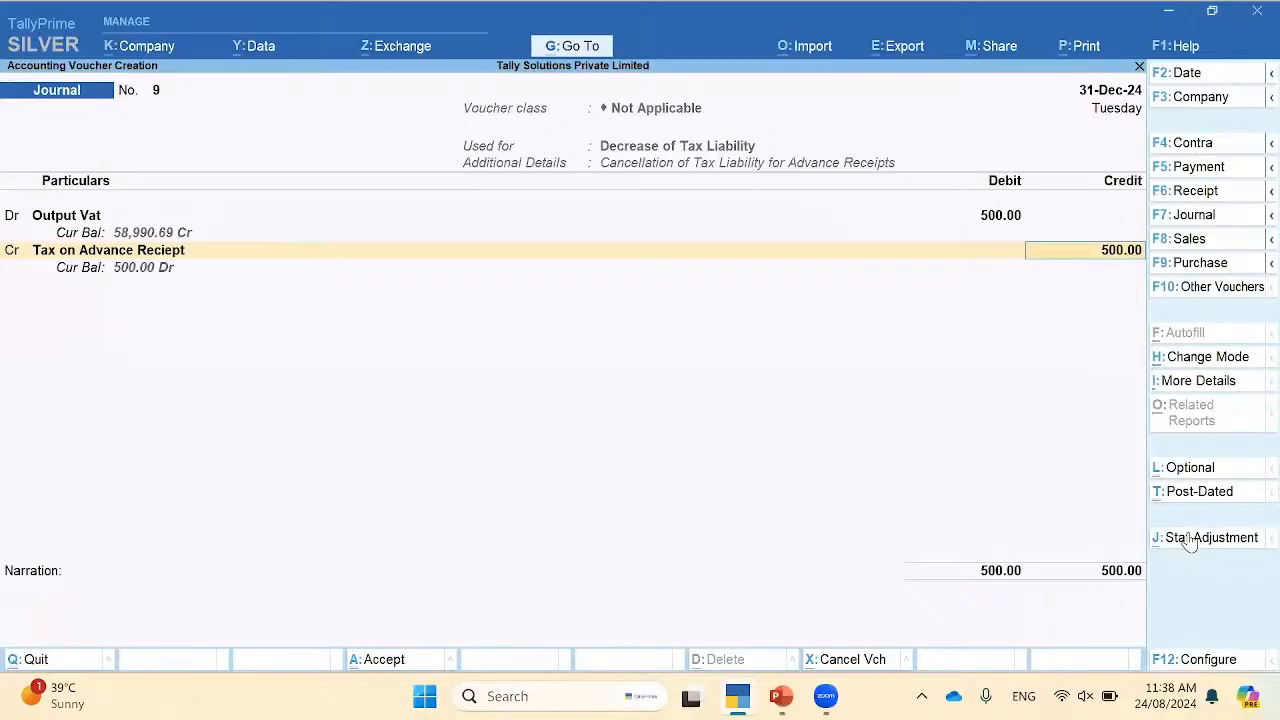
{"action": "key", "text": "Return"}
{"action": "key", "text": "Return"}
{"action": "key", "text": "Return"}
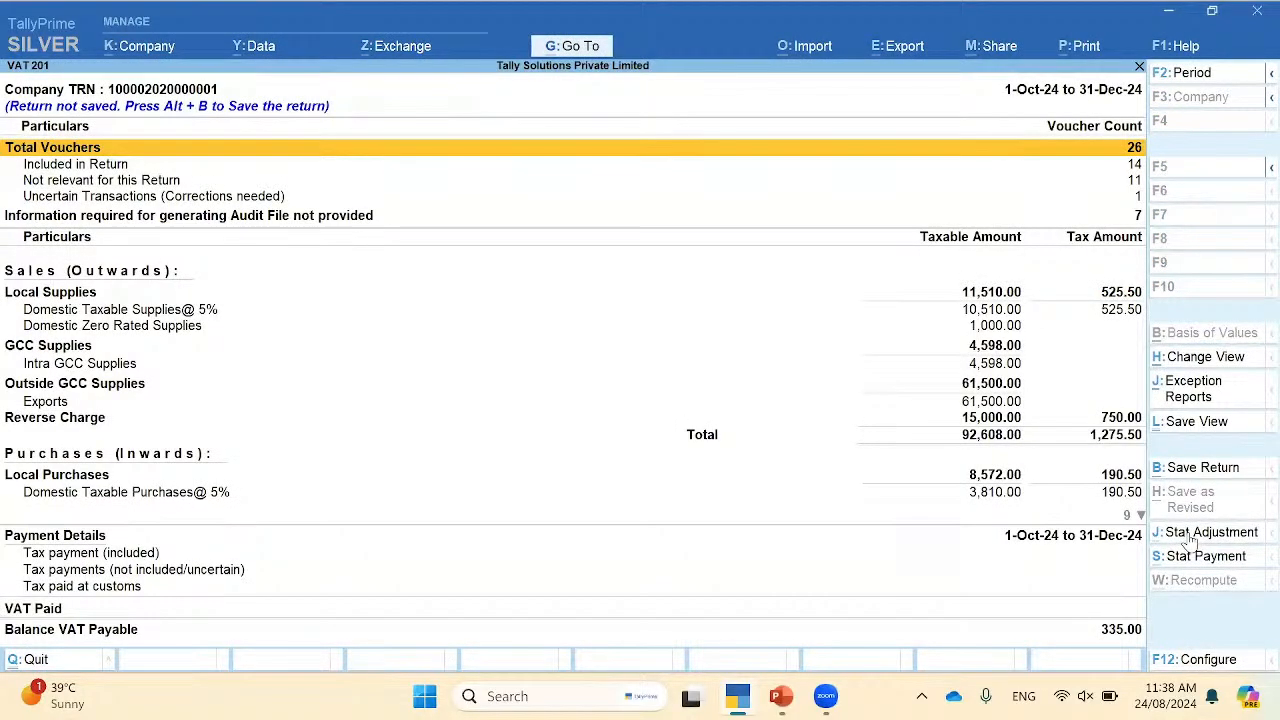
Step: Examine the outward supplies, purchases and payable lines of VAT 201 after the cancellation journal
{"action": "key", "text": "Down"}
{"action": "key", "text": "Down"}
{"action": "key", "text": "Down"}
{"action": "key", "text": "Down"}
{"action": "key", "text": "Down"}
{"action": "key", "text": "Down"}
{"action": "key", "text": "Down"}
{"action": "key", "text": "Down"}
{"action": "key", "text": "Down"}
{"action": "key", "text": "Down"}
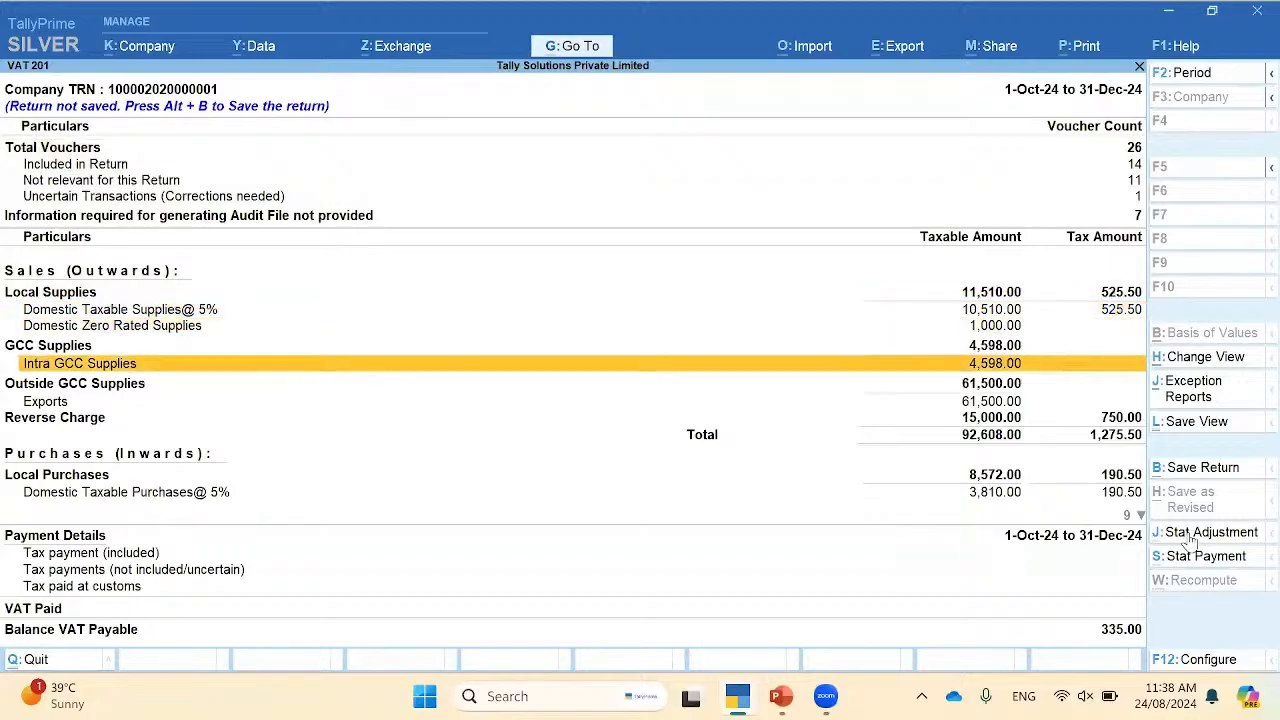
{"action": "key", "text": "Down"}
{"action": "key", "text": "Down"}
{"action": "key", "text": "Down"}
{"action": "key", "text": "Down"}
{"action": "key", "text": "Down"}
{"action": "key", "text": "Down"}
{"action": "key", "text": "Down"}
{"action": "key", "text": "Down"}
{"action": "key", "text": "Down"}
{"action": "key", "text": "Down"}
{"action": "key", "text": "Down"}
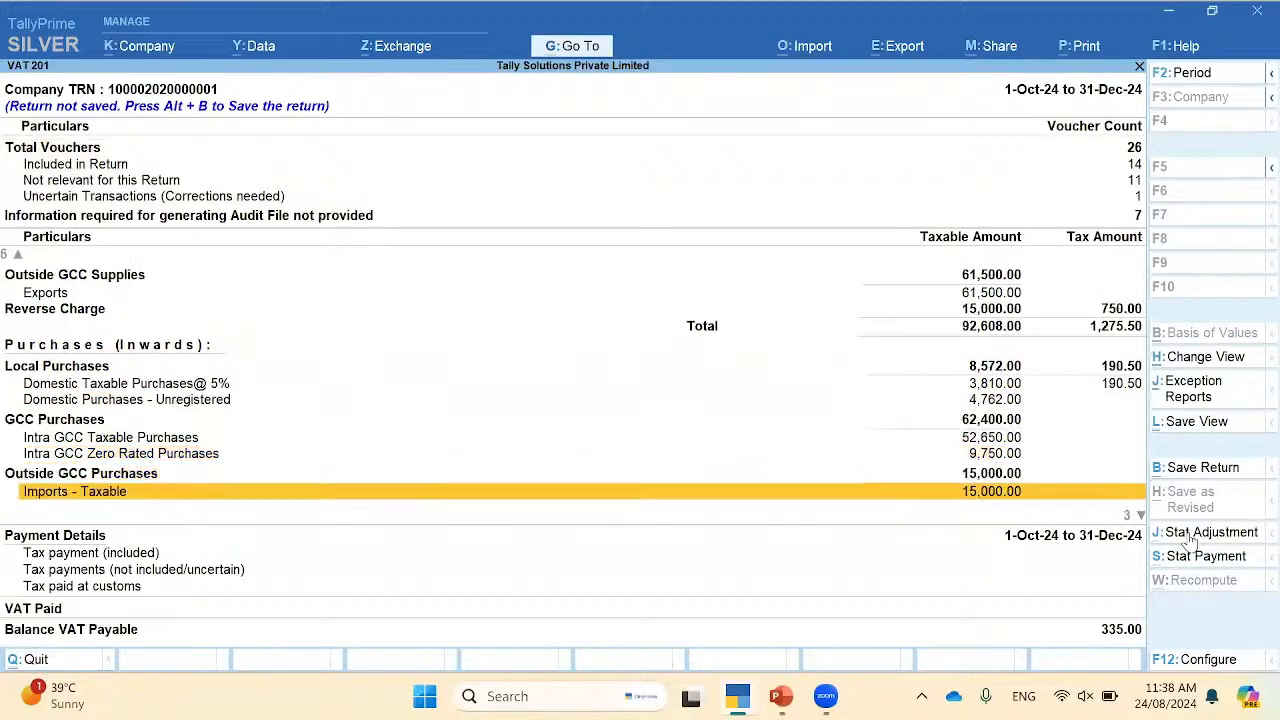
{"action": "key", "text": "Down"}
{"action": "key", "text": "Down"}
{"action": "key", "text": "Up"}
{"action": "key", "text": "Up"}
{"action": "key", "text": "Up"}
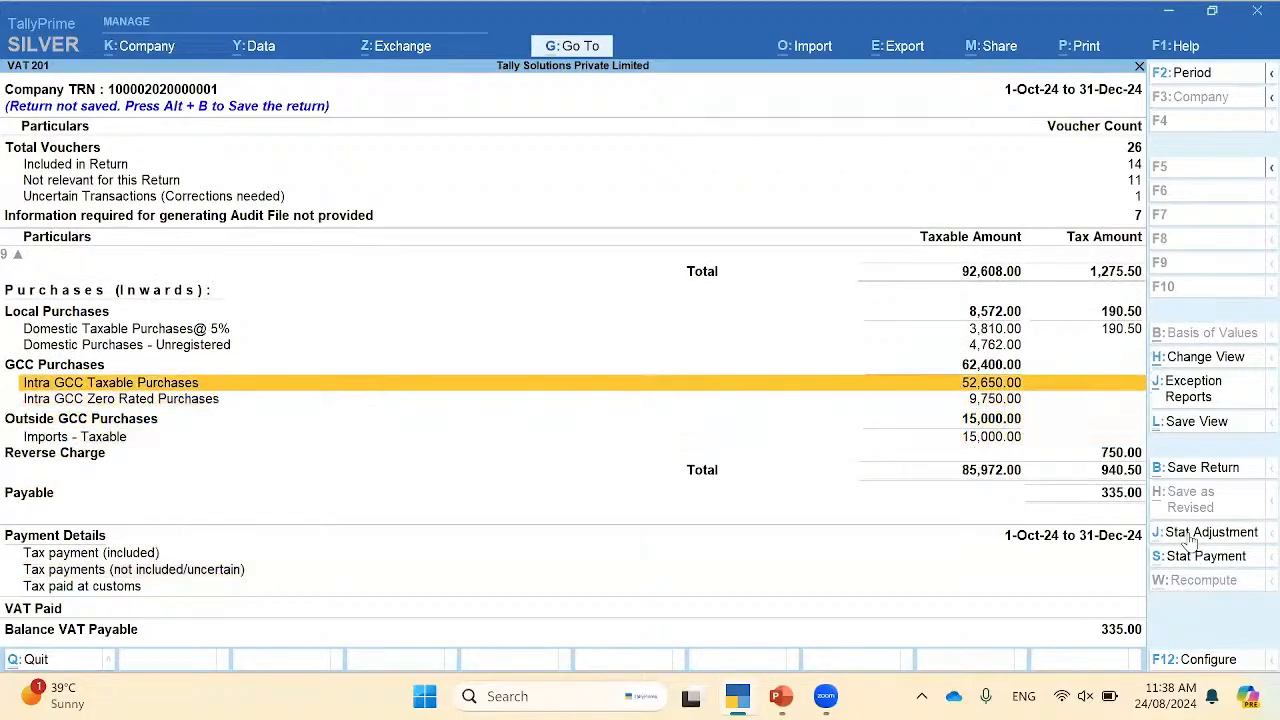
{"action": "key", "text": "Up"}
{"action": "key", "text": "Up"}
{"action": "key", "text": "Up"}
{"action": "key", "text": "Up"}
{"action": "key", "text": "Up"}
{"action": "key", "text": "Up"}
{"action": "key", "text": "Up"}
{"action": "key", "text": "Up"}
{"action": "key", "text": "Up"}
{"action": "key", "text": "Up"}
{"action": "key", "text": "Up"}
{"action": "key", "text": "Up"}
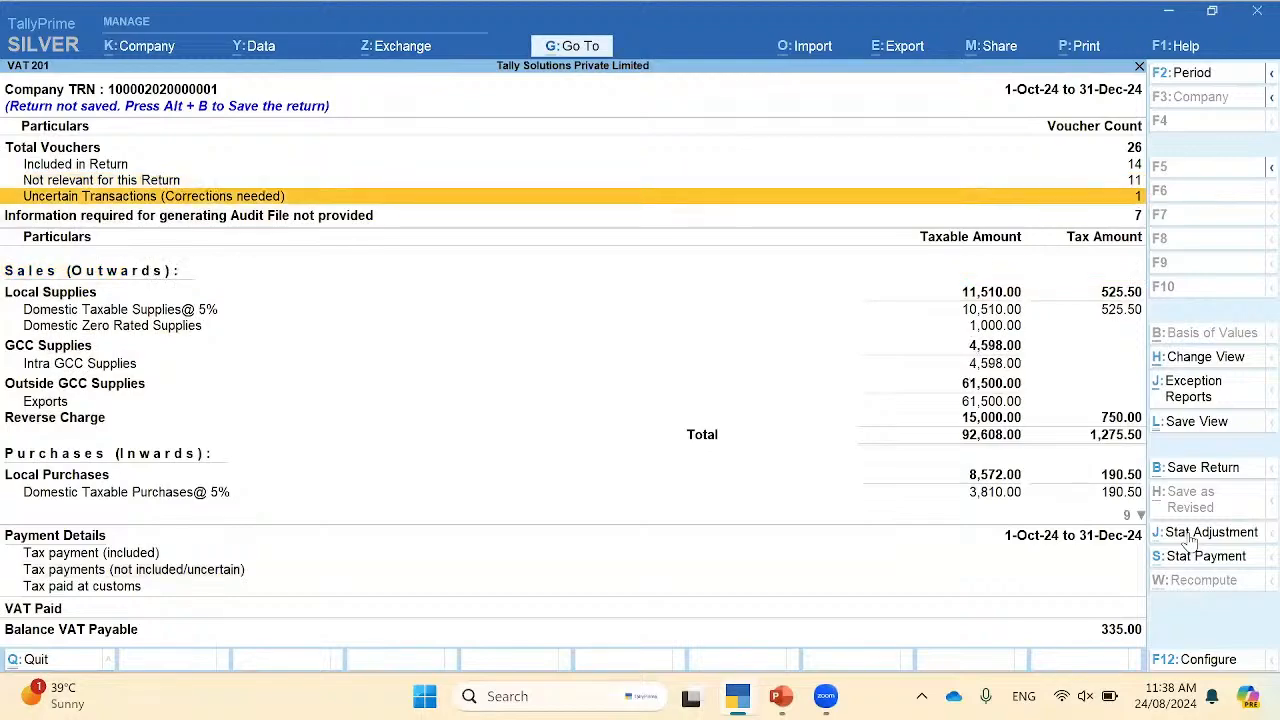
Step: Recheck the Al Rafee Plastics Wll invoice among the Domestic Taxable Supplies @ 5% vouchers, and return to the VAT reports
{"action": "key", "text": "Down"}
{"action": "key", "text": "Down"}
{"action": "key", "text": "Down"}
{"action": "key", "text": "Down"}
{"action": "key", "text": "Return"}
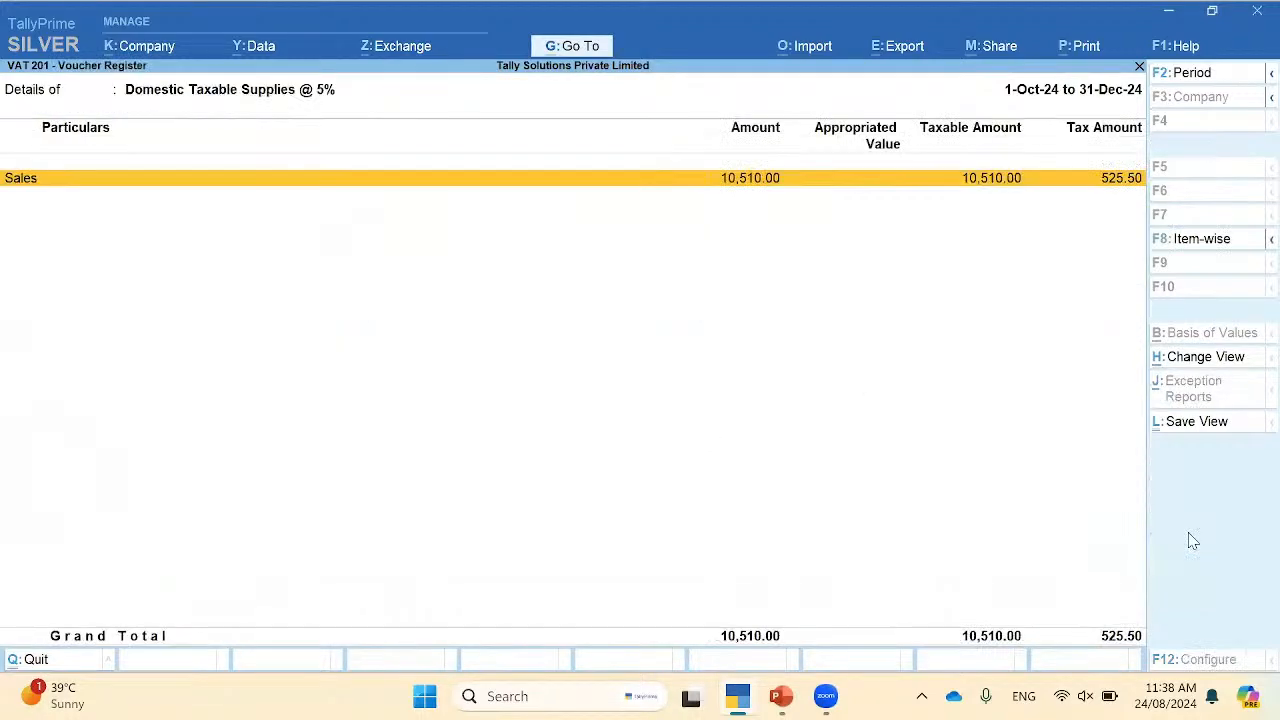
{"action": "key", "text": "Return"}
{"action": "key", "text": "Down"}
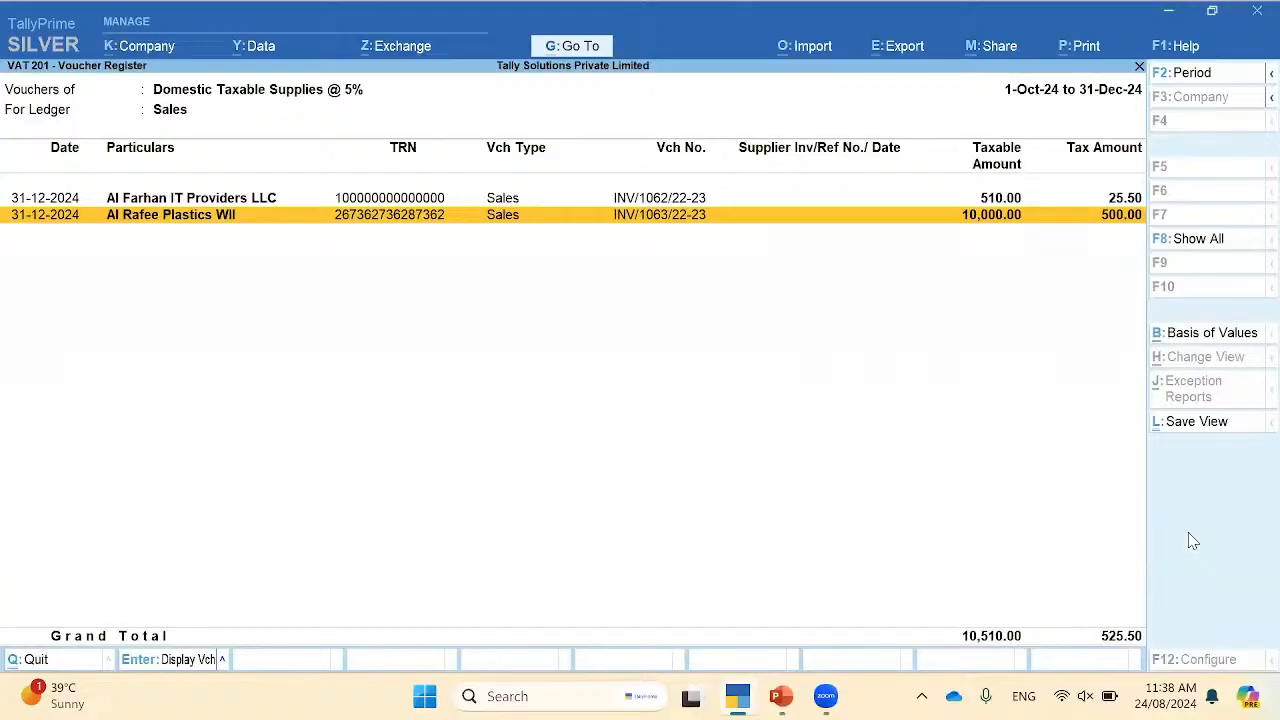
{"action": "key", "text": "Escape"}
{"action": "key", "text": "Escape"}
{"action": "key", "text": "Escape"}
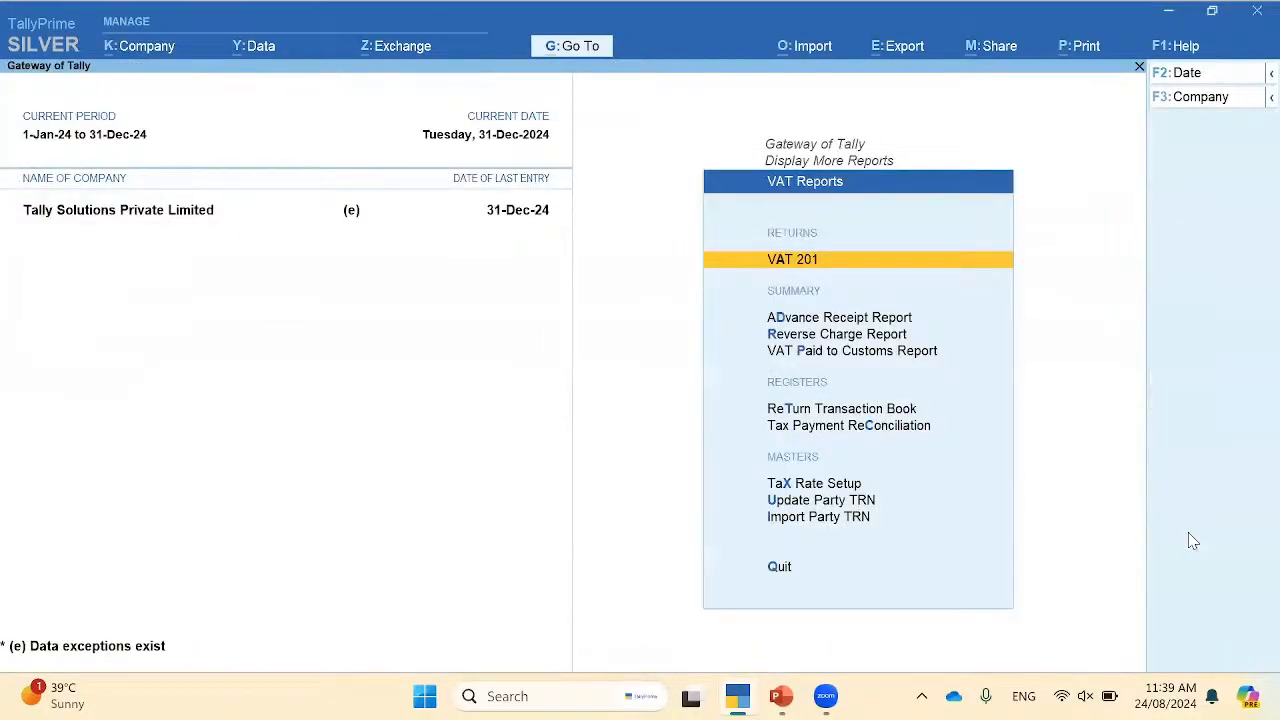
Step: Reopen VAT 201 and examine the included, not relevant and uncertain voucher count lines
{"action": "key", "text": "Return"}
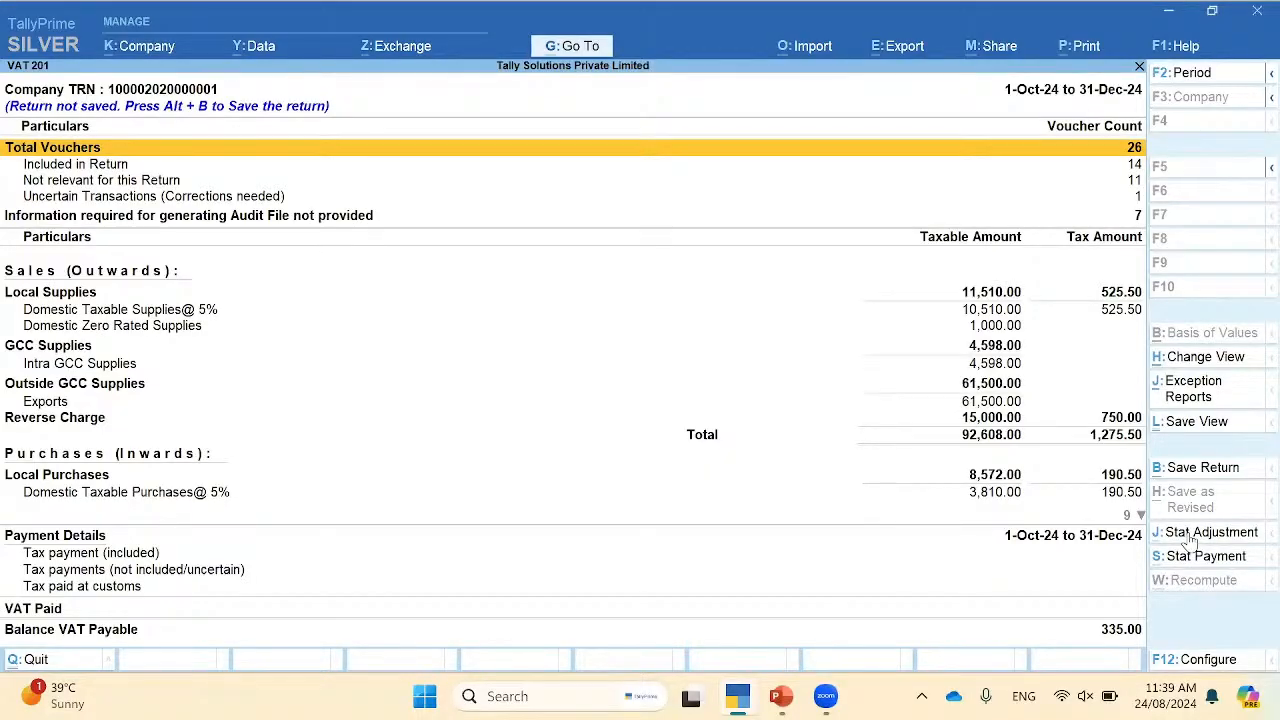
{"action": "key", "text": "Down"}
{"action": "key", "text": "Down"}
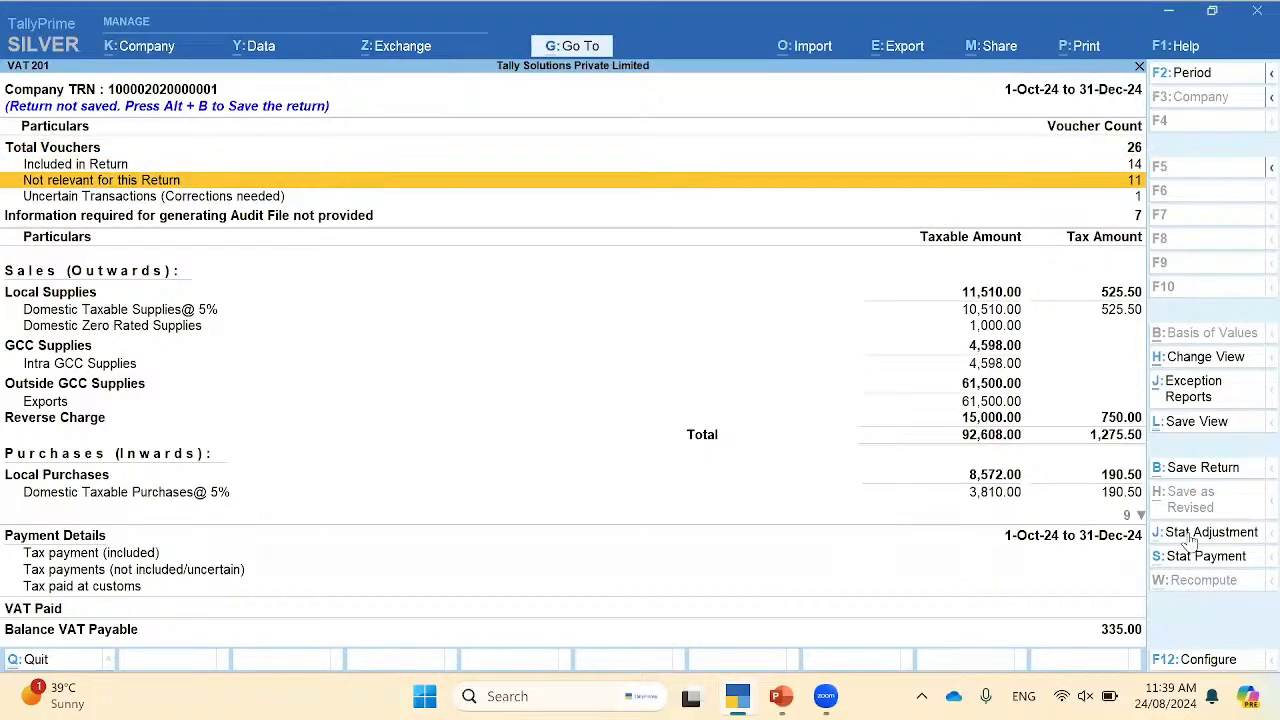
{"action": "key", "text": "Down"}
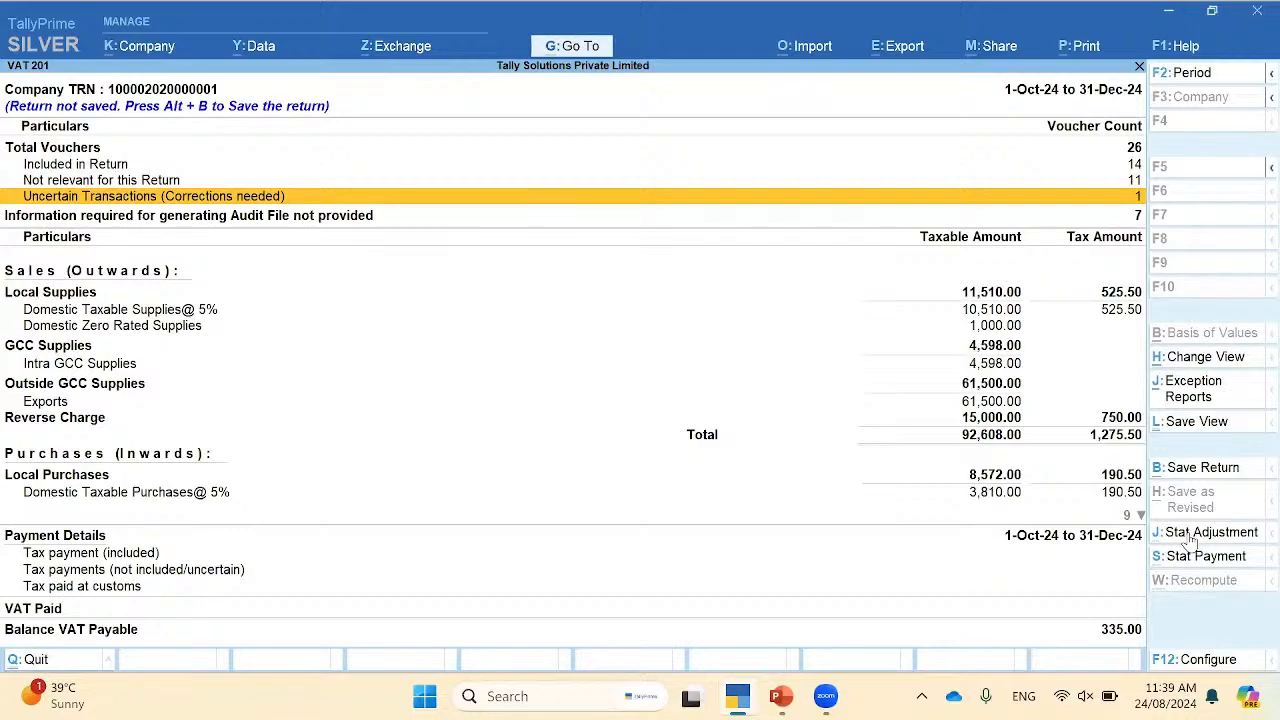
{"action": "key", "text": "Up"}
{"action": "key", "text": "Up"}
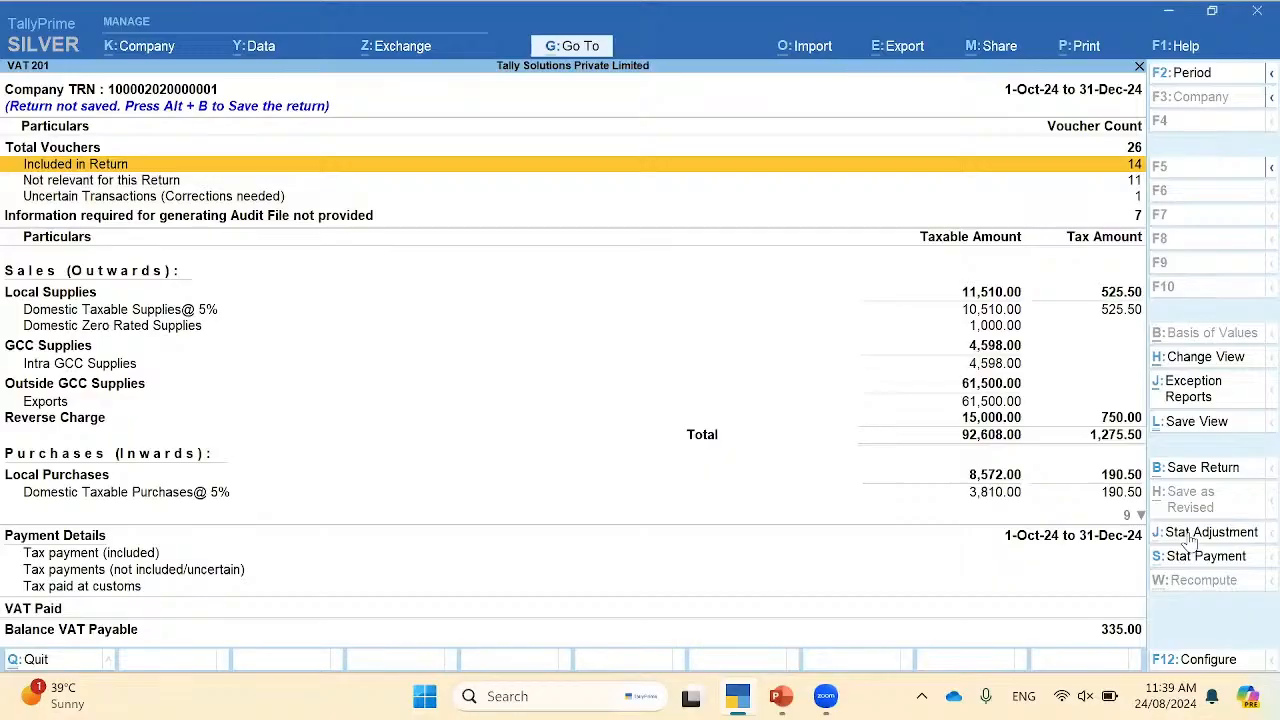
{"action": "key", "text": "Down"}
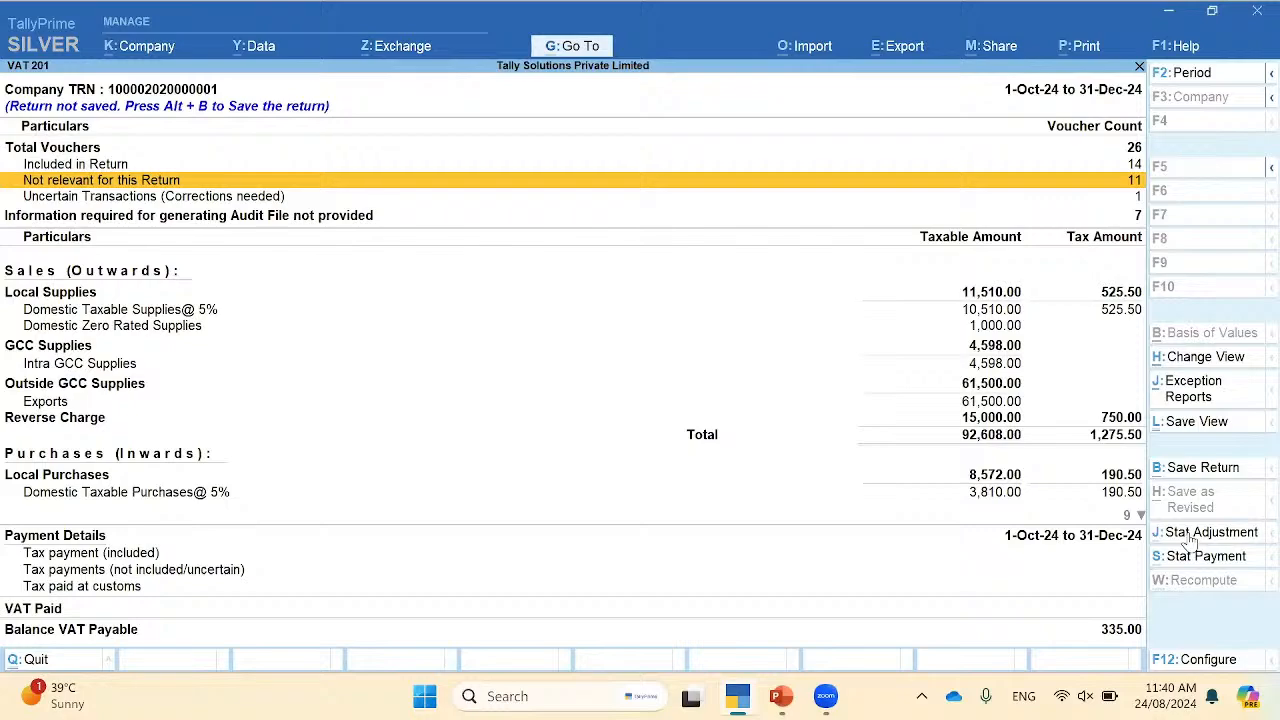
Step: Open the uncertain transactions list of VAT 201 and select the exception for a tax amount modified in a voucher
{"action": "key", "text": "Down"}
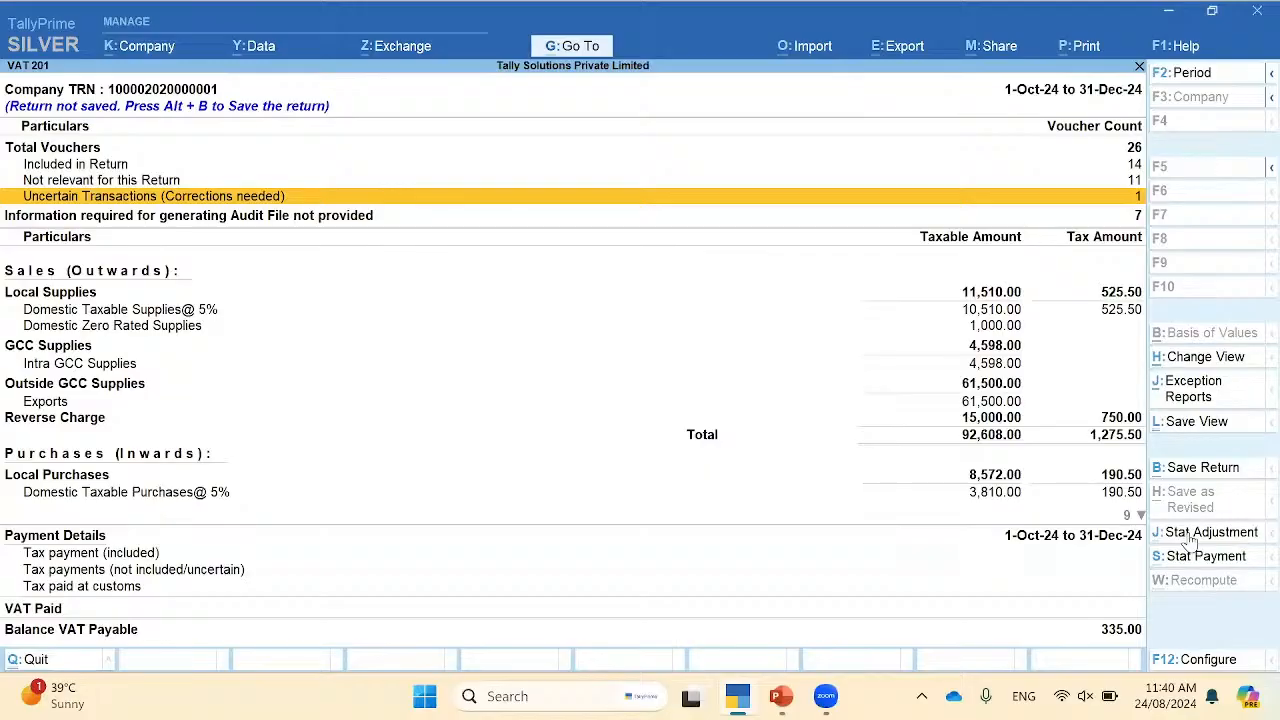
{"action": "key", "text": "Return"}
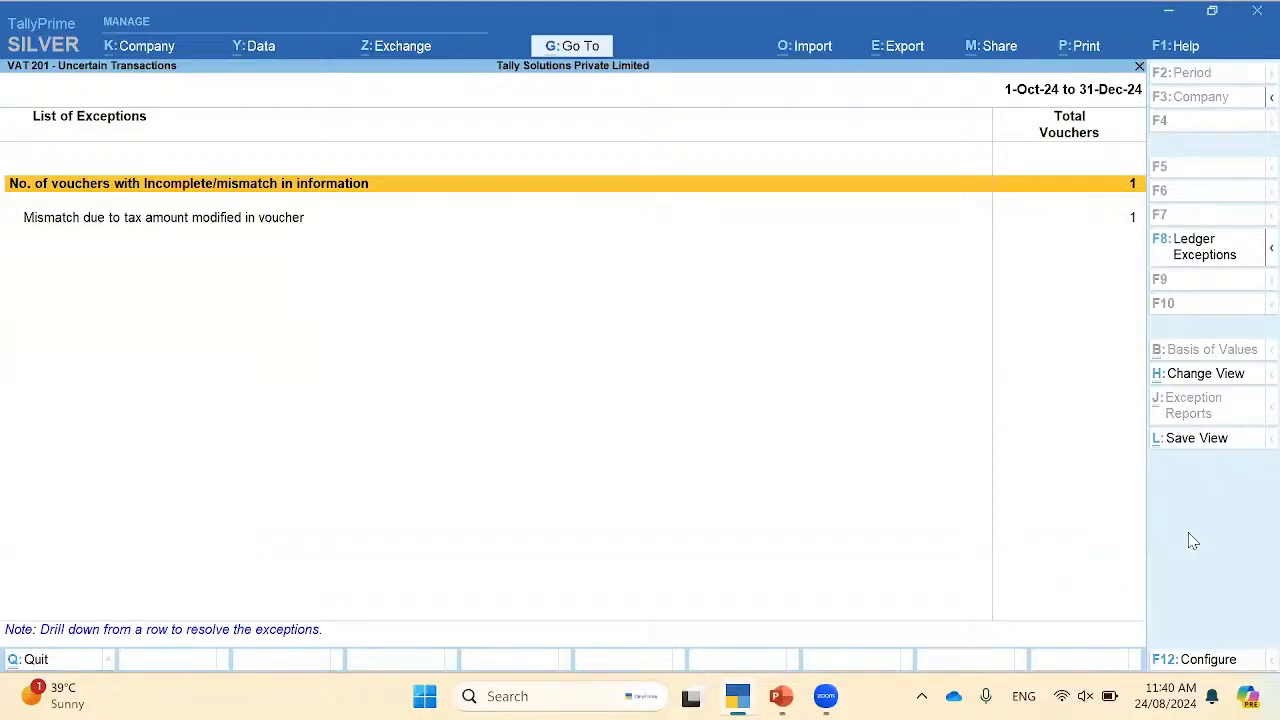
{"action": "key", "text": "Down"}
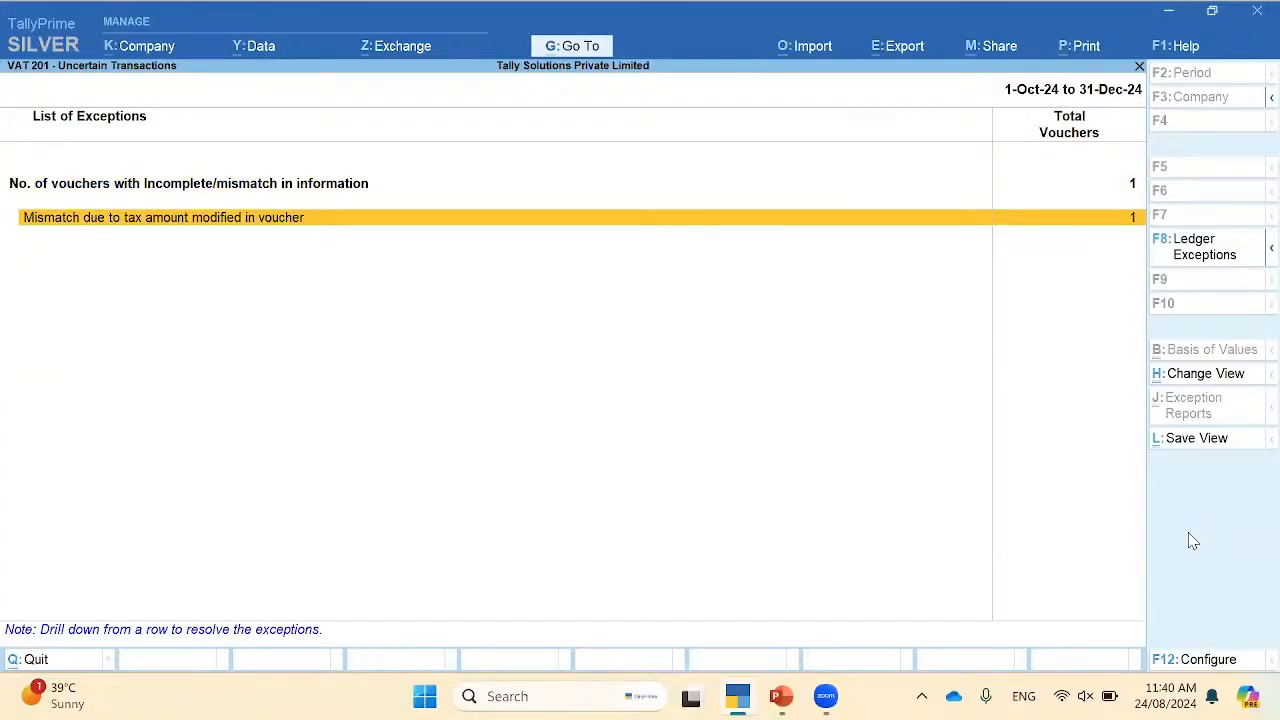
Step: Resolve the tax mismatch in the Al Farhan IT Providers LLC sales voucher by setting Output Vat to 170, and return to VAT 201
{"action": "key", "text": "Return"}
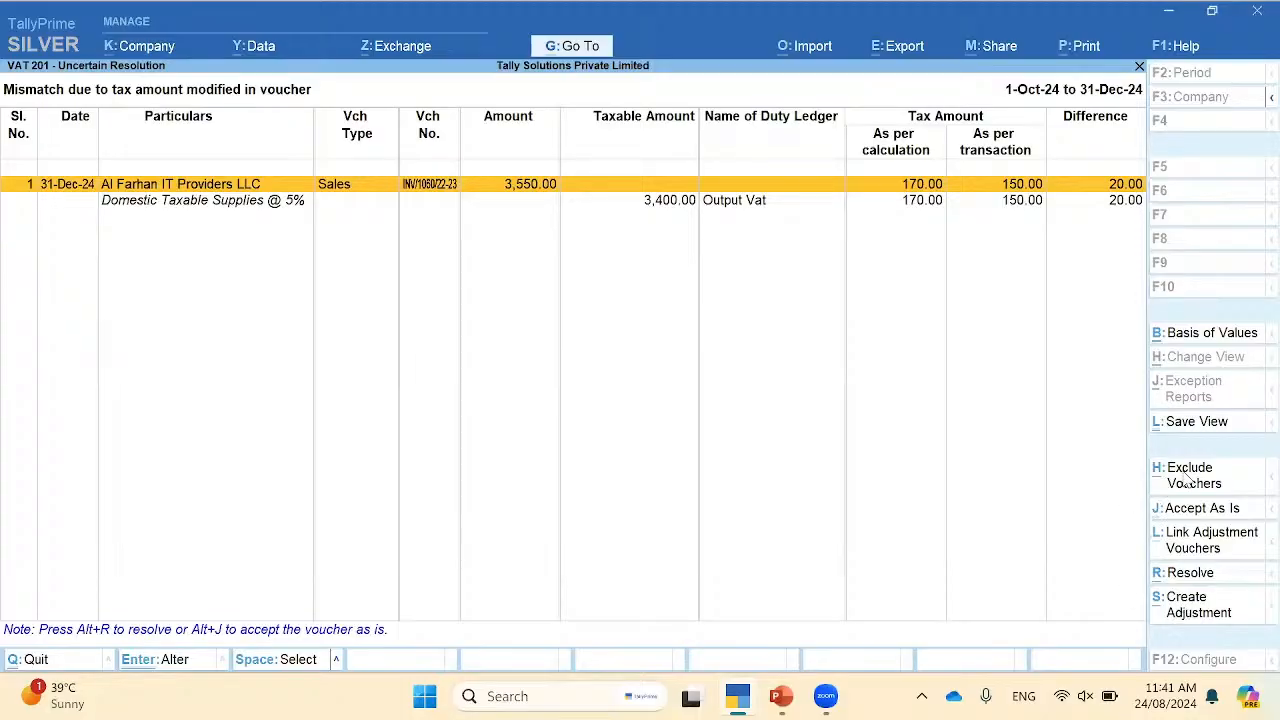
{"action": "key", "text": "alt+r"}
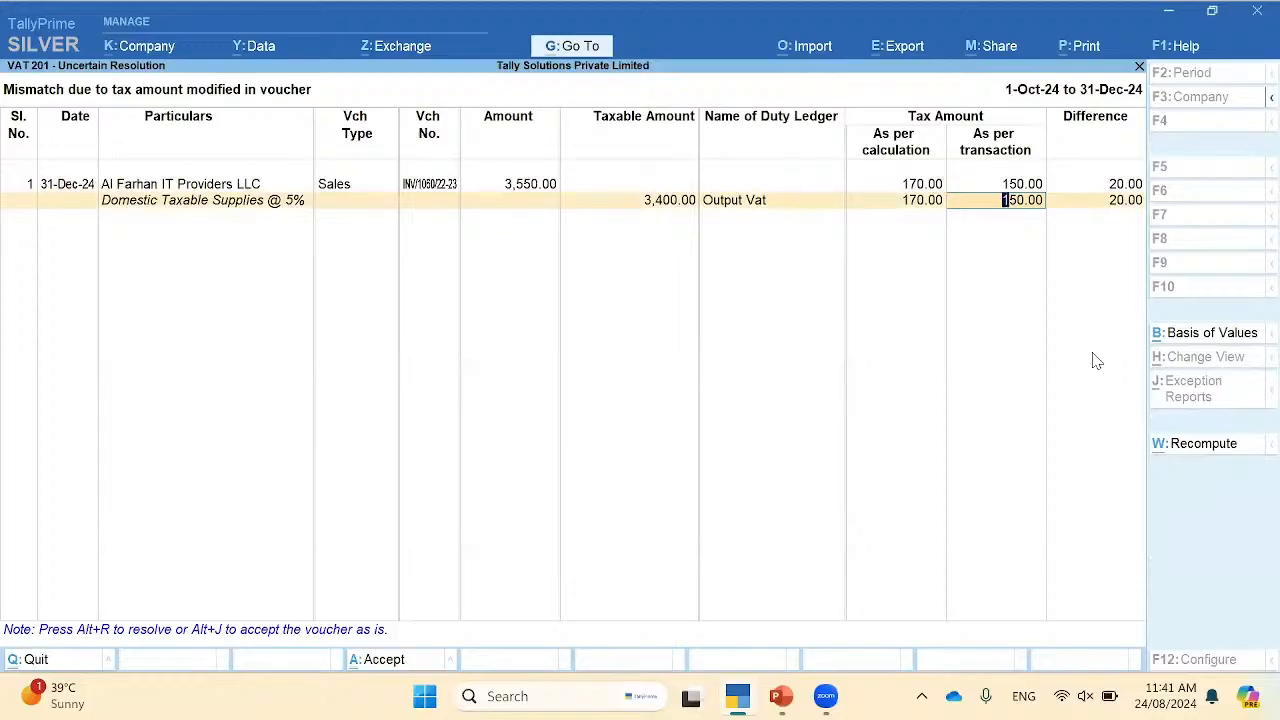
{"action": "type", "text": "170"}
{"action": "key", "text": "Return"}
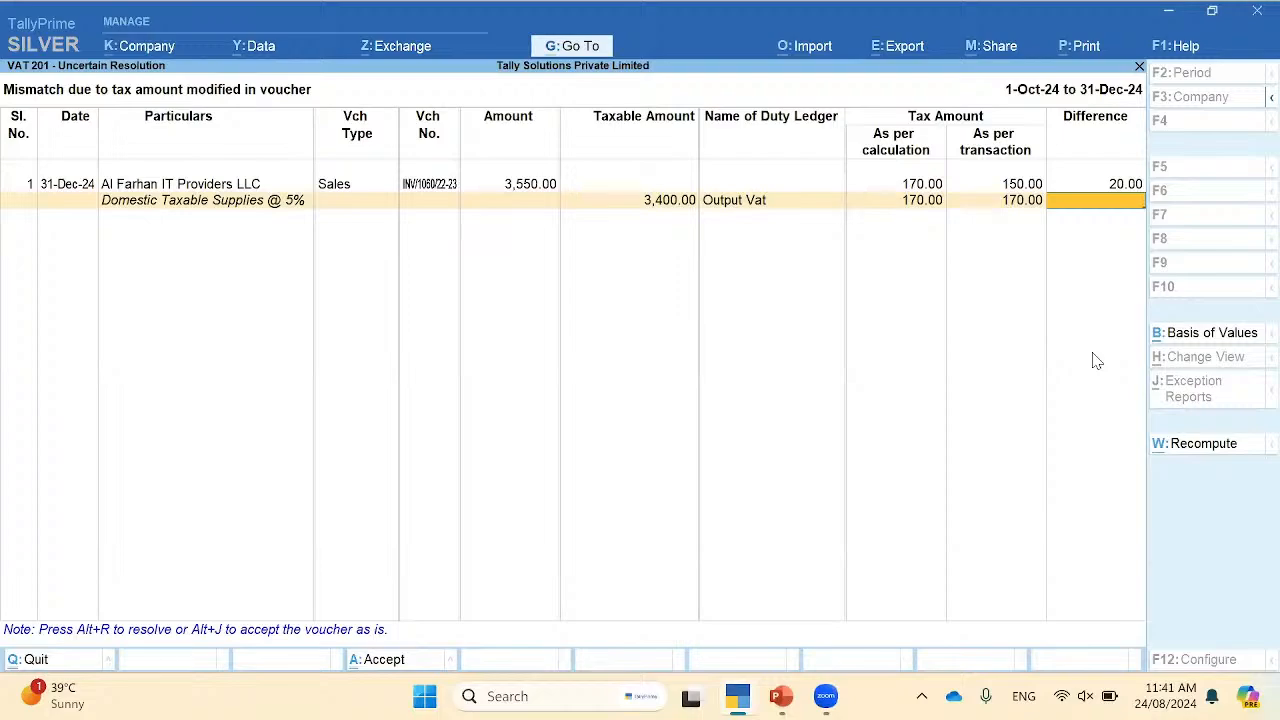
{"action": "key", "text": "Return"}
{"action": "key", "text": "y"}
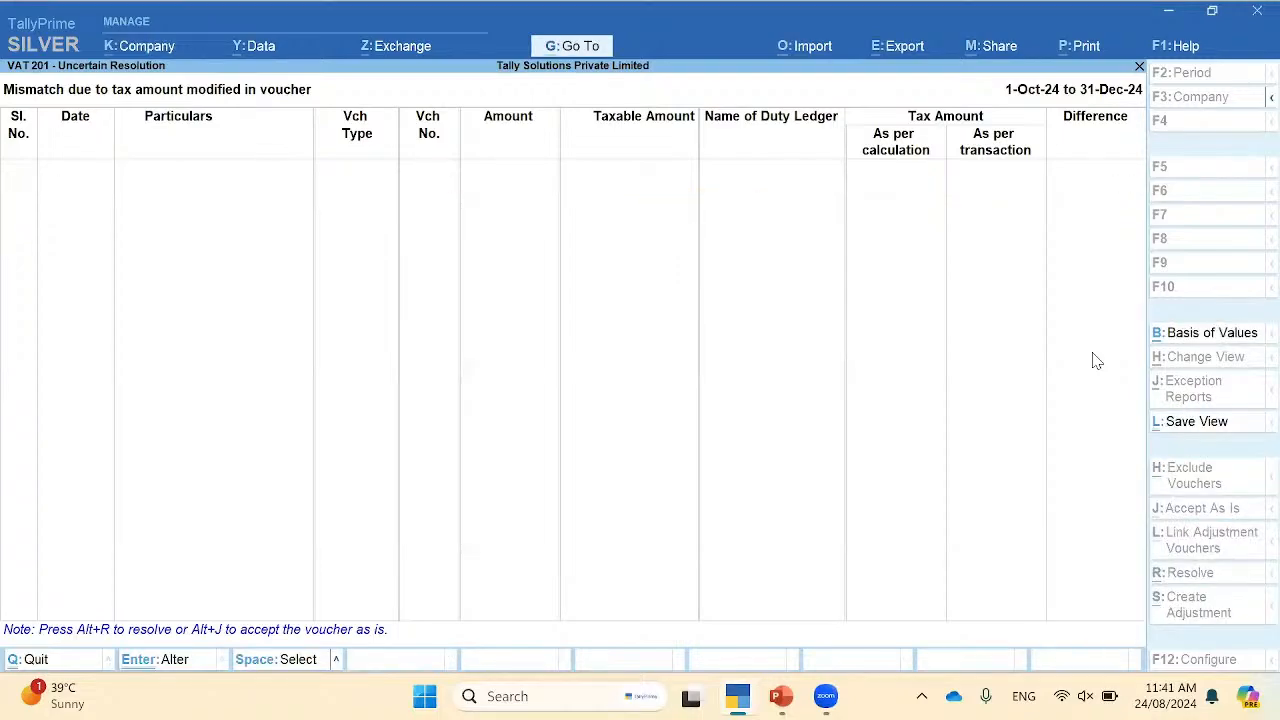
{"action": "key", "text": "Escape"}
{"action": "key", "text": "Escape"}
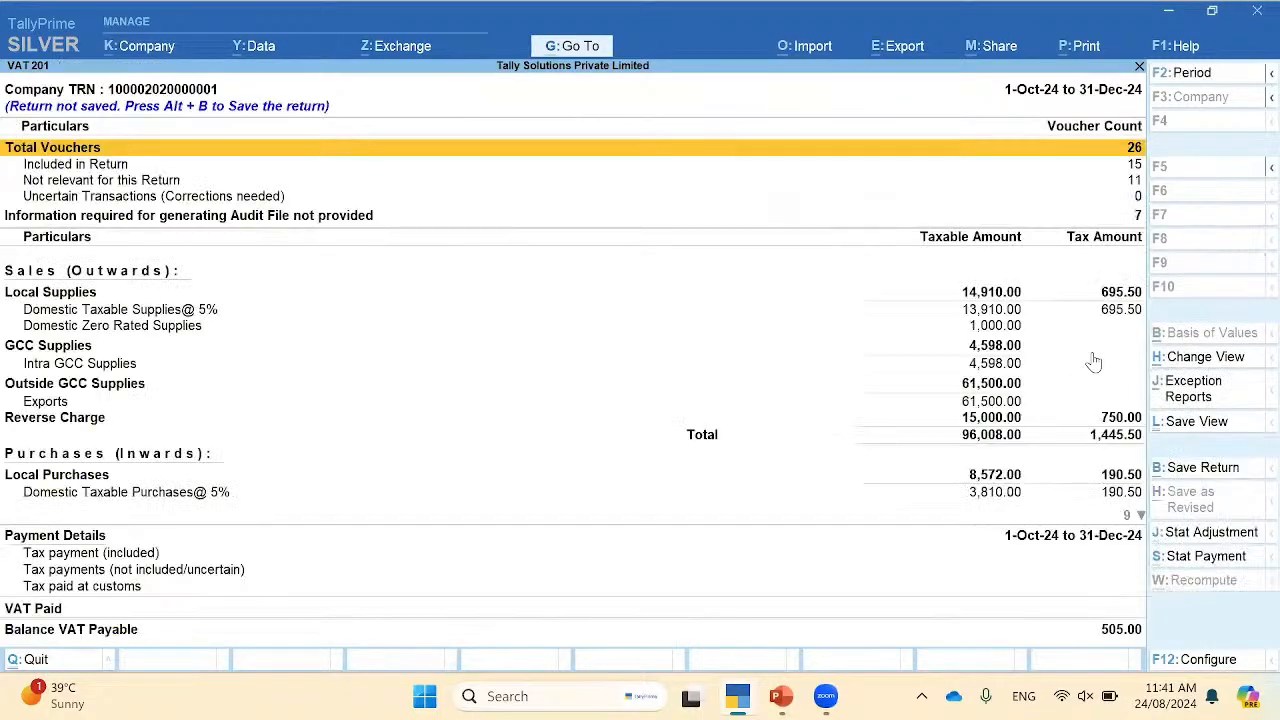
Step: Examine the outward supply lines of VAT 201, from Domestic Taxable Supplies @ 5% to Reverse Charge
{"action": "left_click", "coordinate": [1011, 314]}
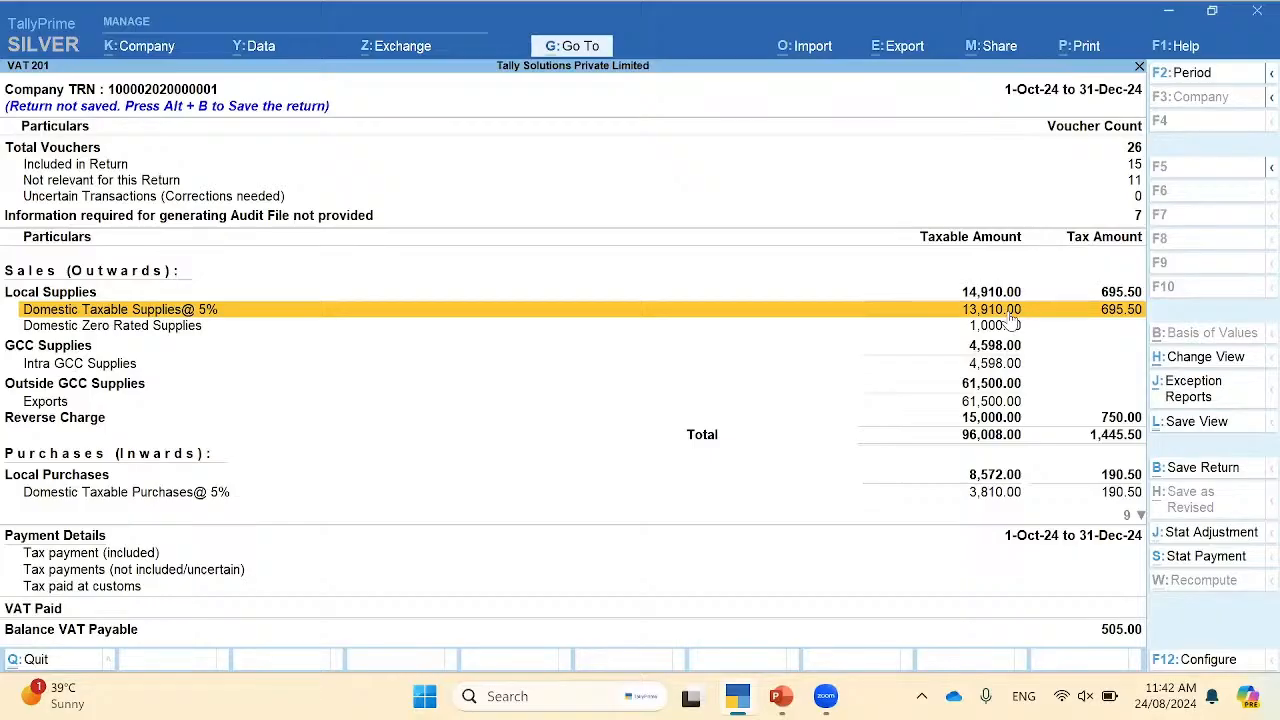
{"action": "left_click", "coordinate": [87, 328]}
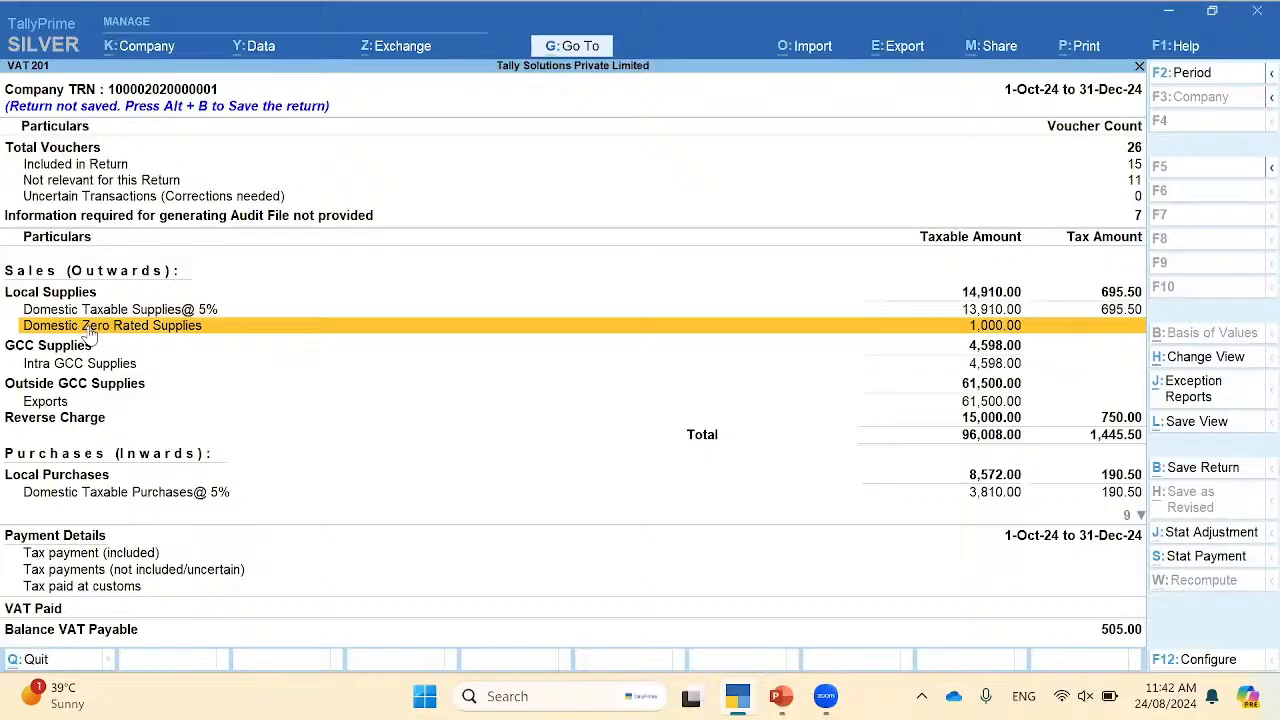
{"action": "key", "text": "Down"}
{"action": "key", "text": "Down"}
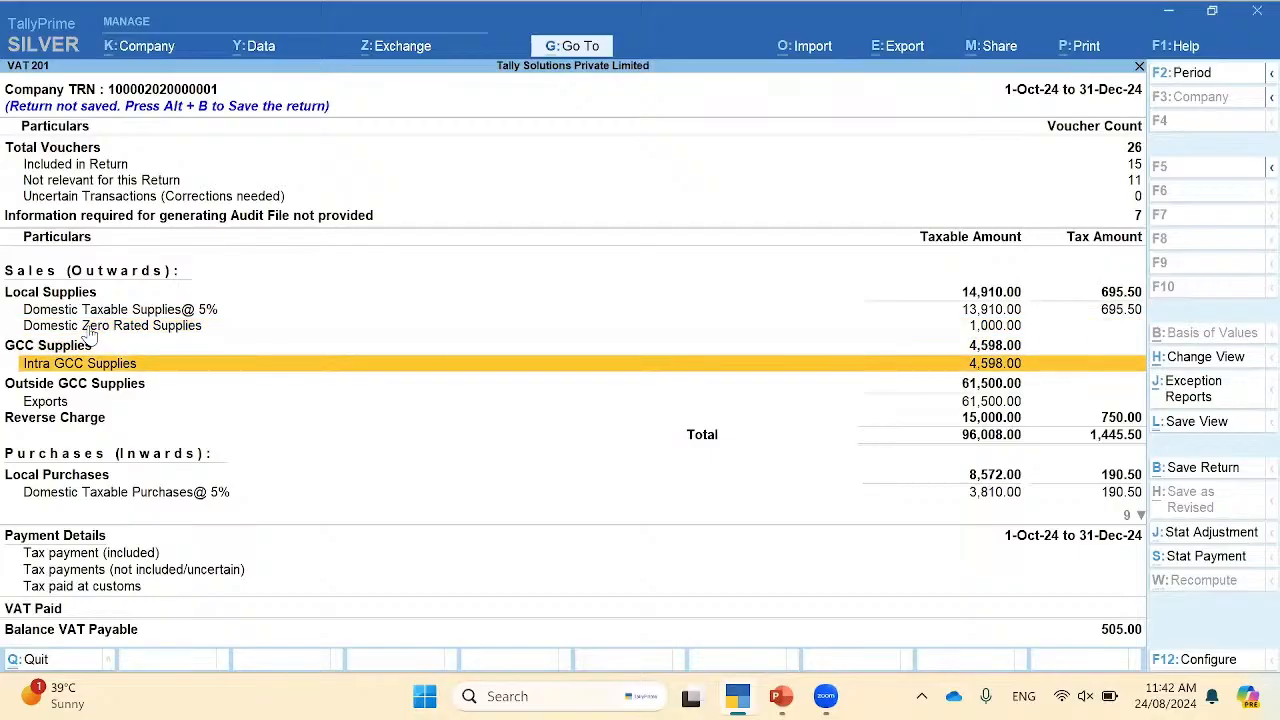
{"action": "key", "text": "Down"}
{"action": "key", "text": "Down"}
{"action": "key", "text": "Down"}
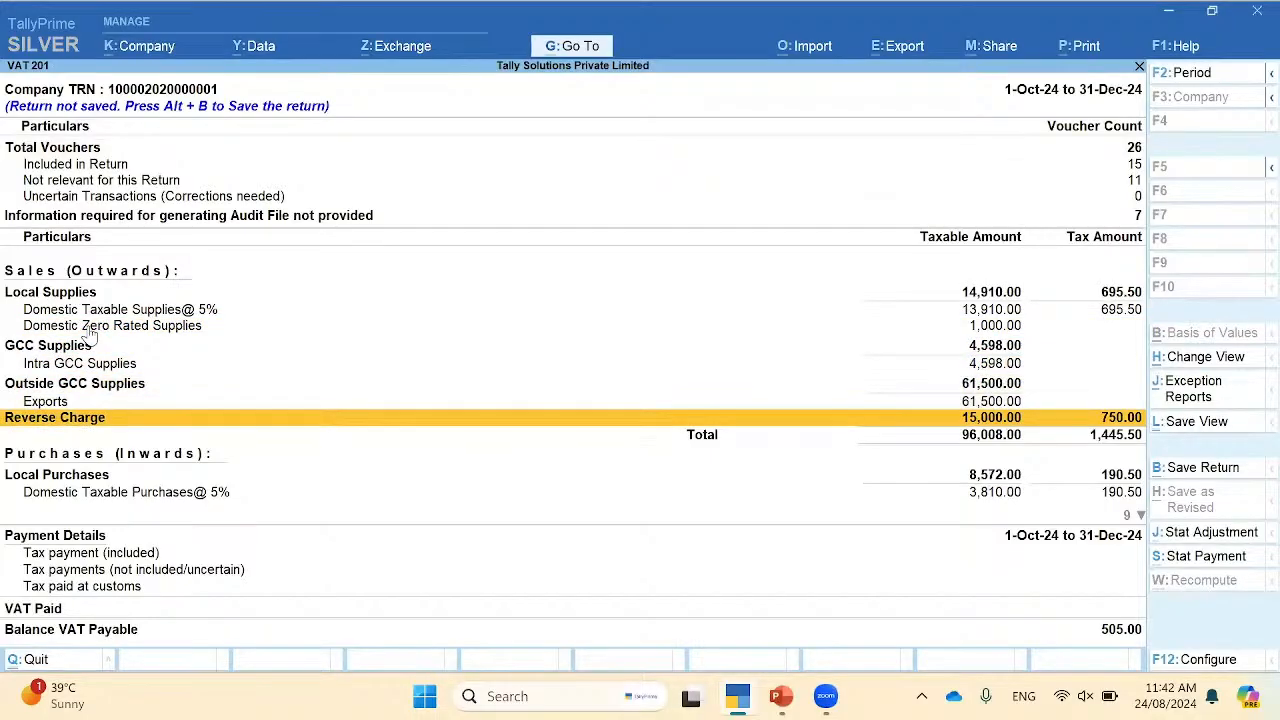
Step: Examine the purchase, payable and payment detail lines of VAT 201
{"action": "key", "text": "Down"}
{"action": "key", "text": "Down"}
{"action": "key", "text": "Down"}
{"action": "key", "text": "Down"}
{"action": "key", "text": "Down"}
{"action": "key", "text": "Down"}
{"action": "key", "text": "Down"}
{"action": "key", "text": "Down"}
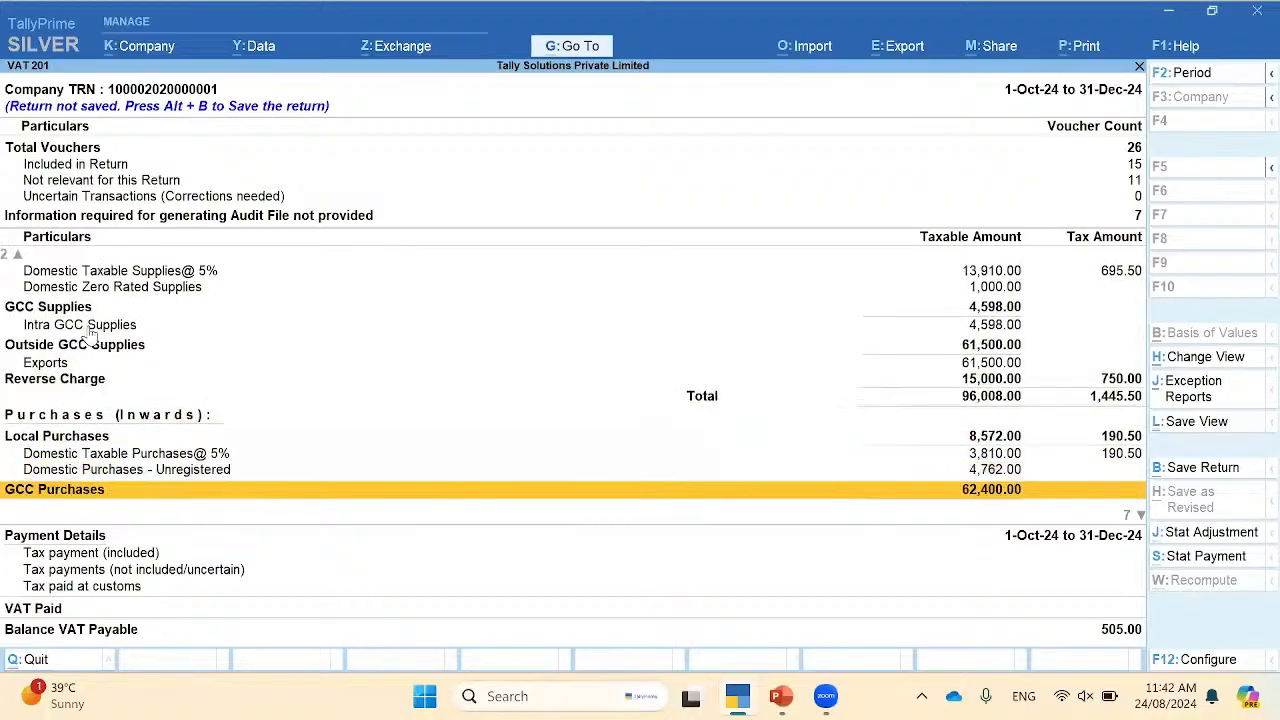
{"action": "key", "text": "Down"}
{"action": "key", "text": "Down"}
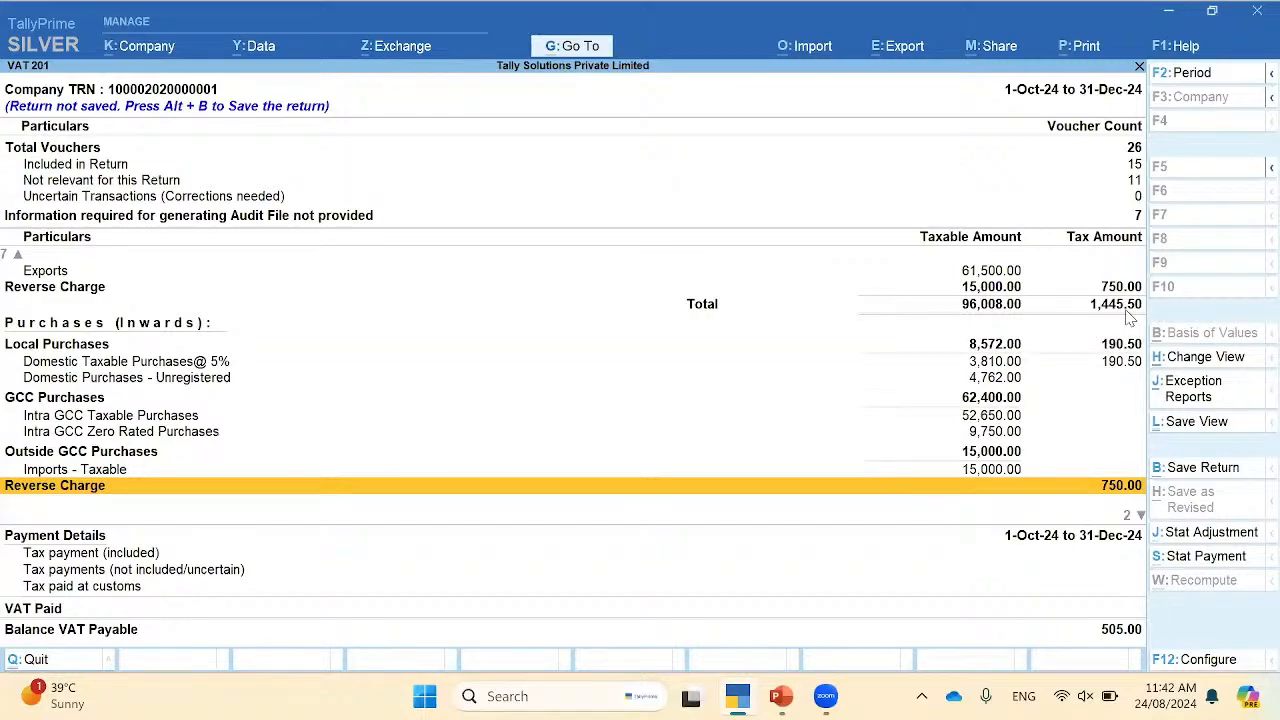
{"action": "key", "text": "Down"}
{"action": "key", "text": "Down"}
{"action": "key", "text": "Down"}
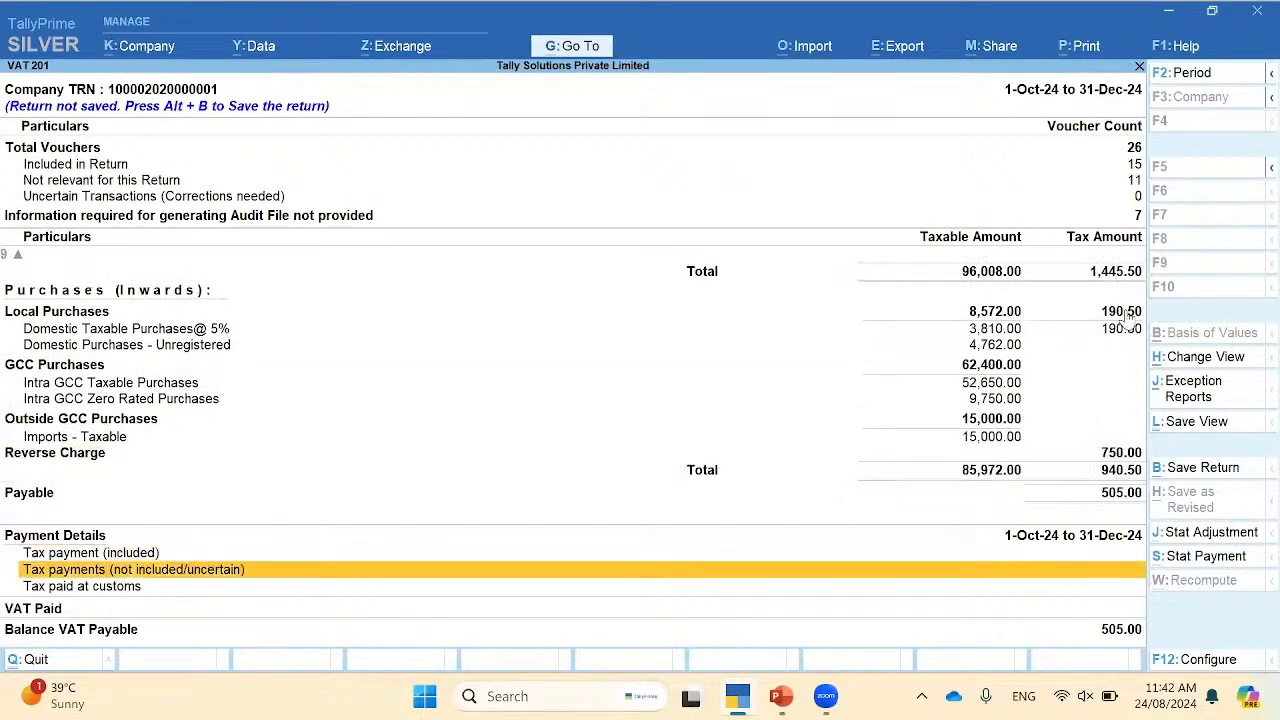
{"action": "key", "text": "Up"}
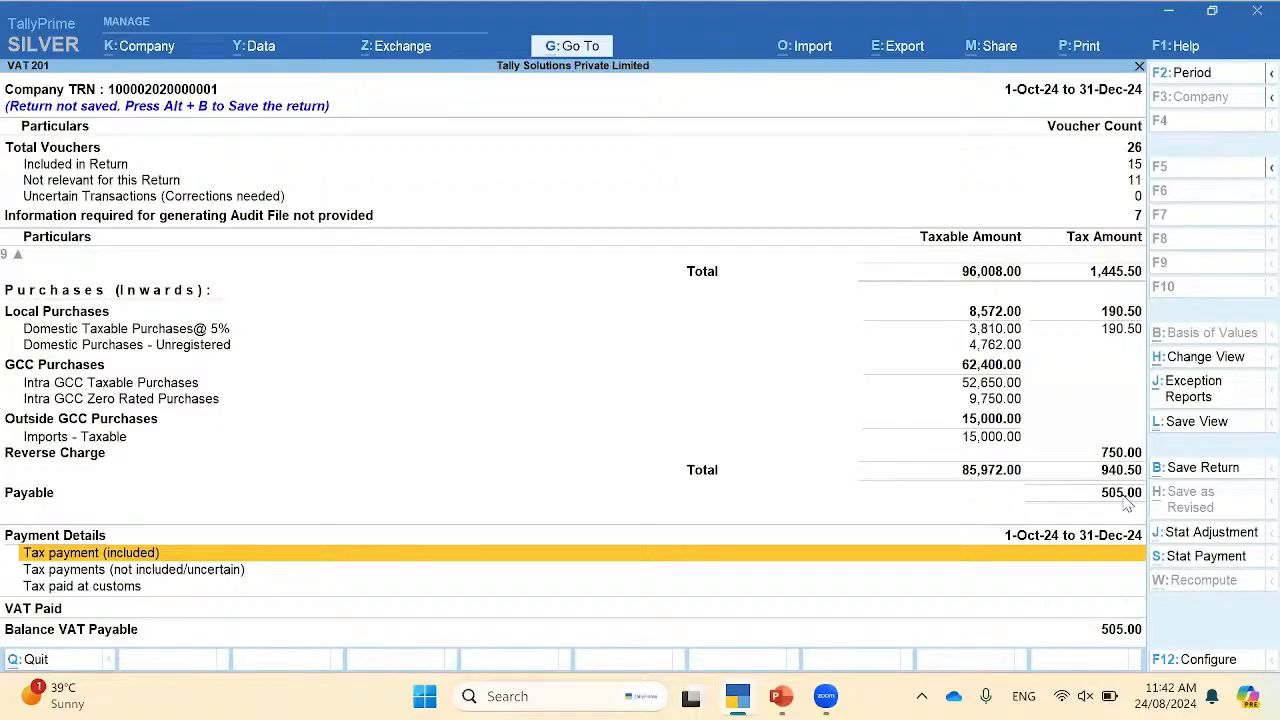
Step: Start a statutory payment from VAT 201 for 1-Oct-24 to 31-Dec-24 with payment type Regular VAT Payment
{"action": "left_click", "coordinate": [1195, 564]}
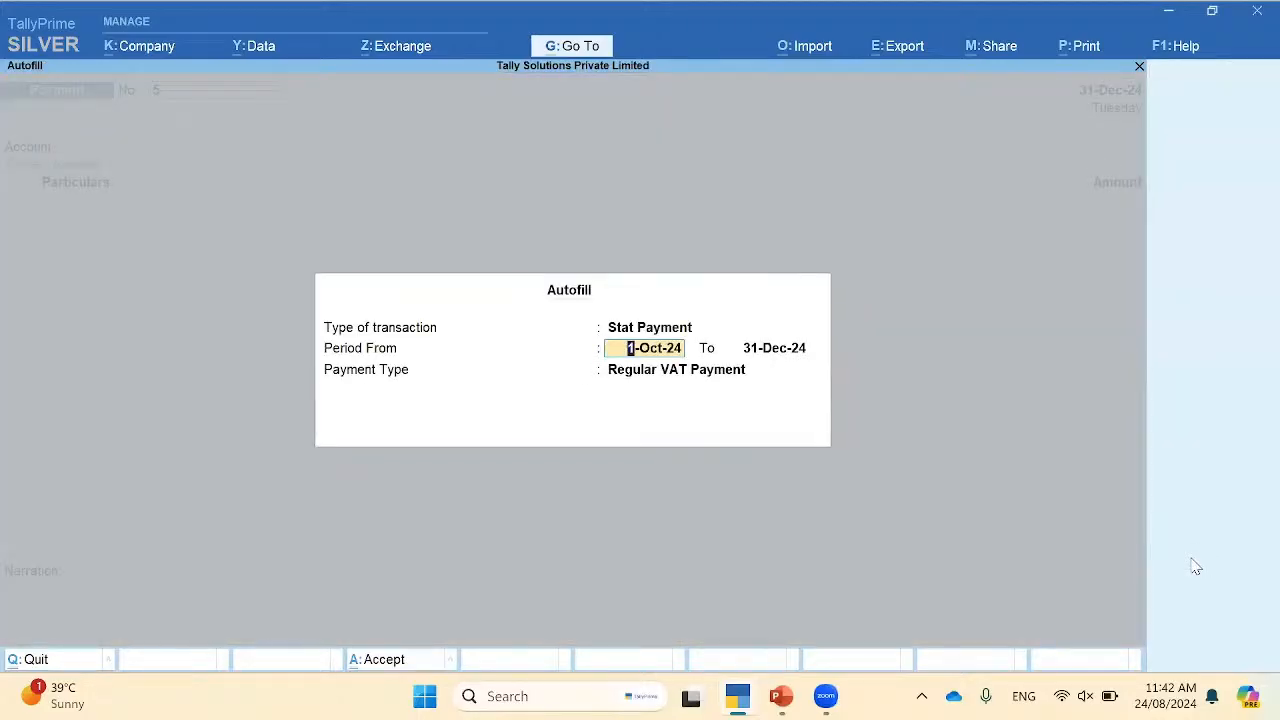
{"action": "key", "text": "Return"}
{"action": "key", "text": "Return"}
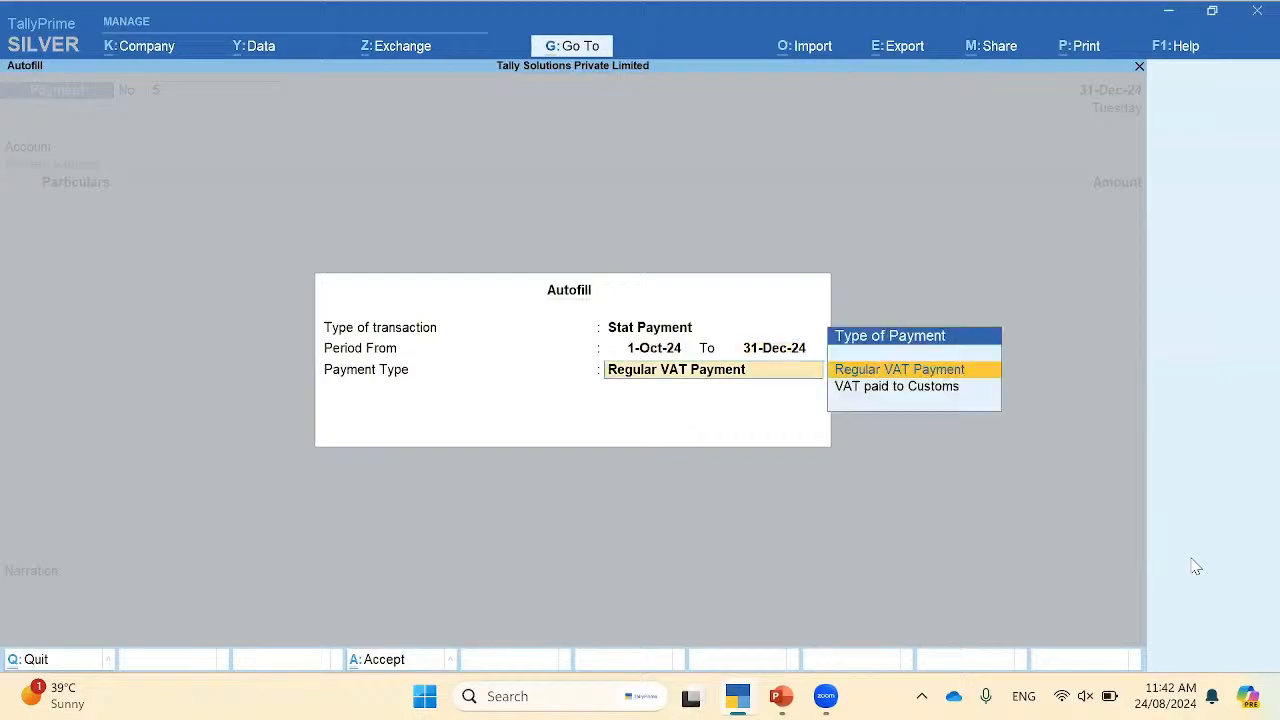
{"action": "key", "text": "Return"}
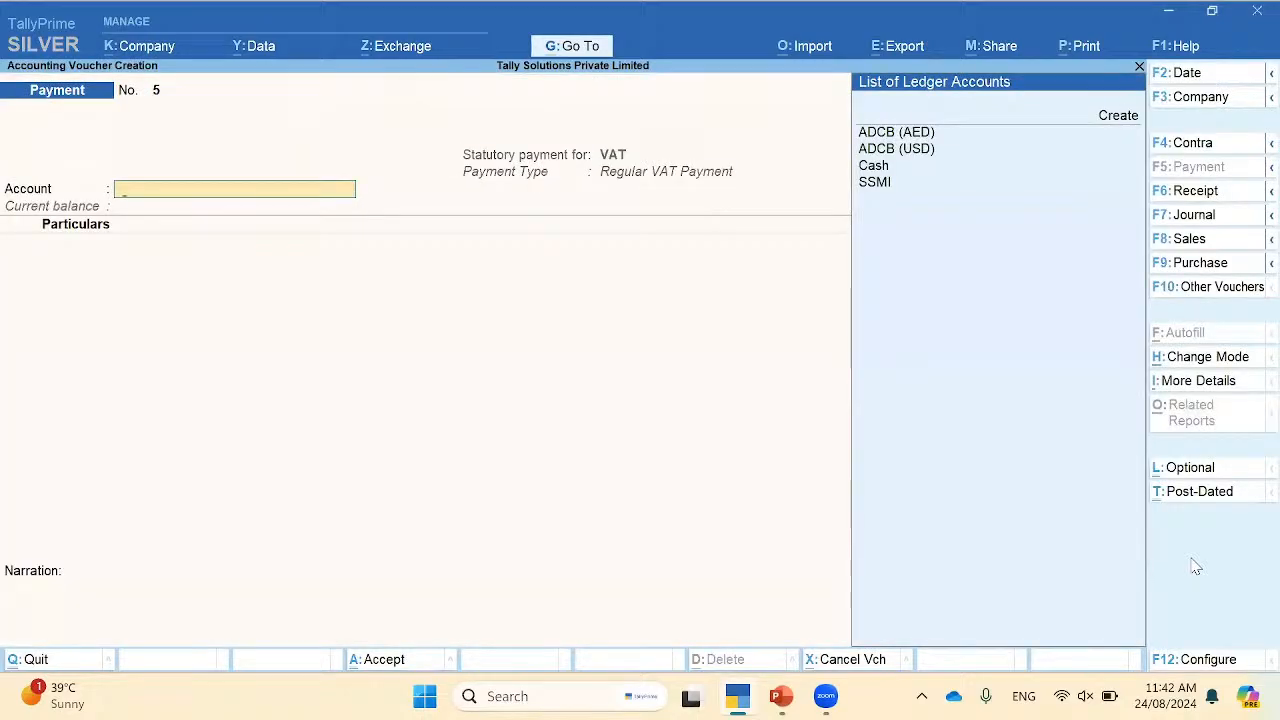
Step: Pay 505.00 of Output Vat from the ADCB (AED) account, save the payment voucher and skip the cheque printing
{"action": "key", "text": "Return"}
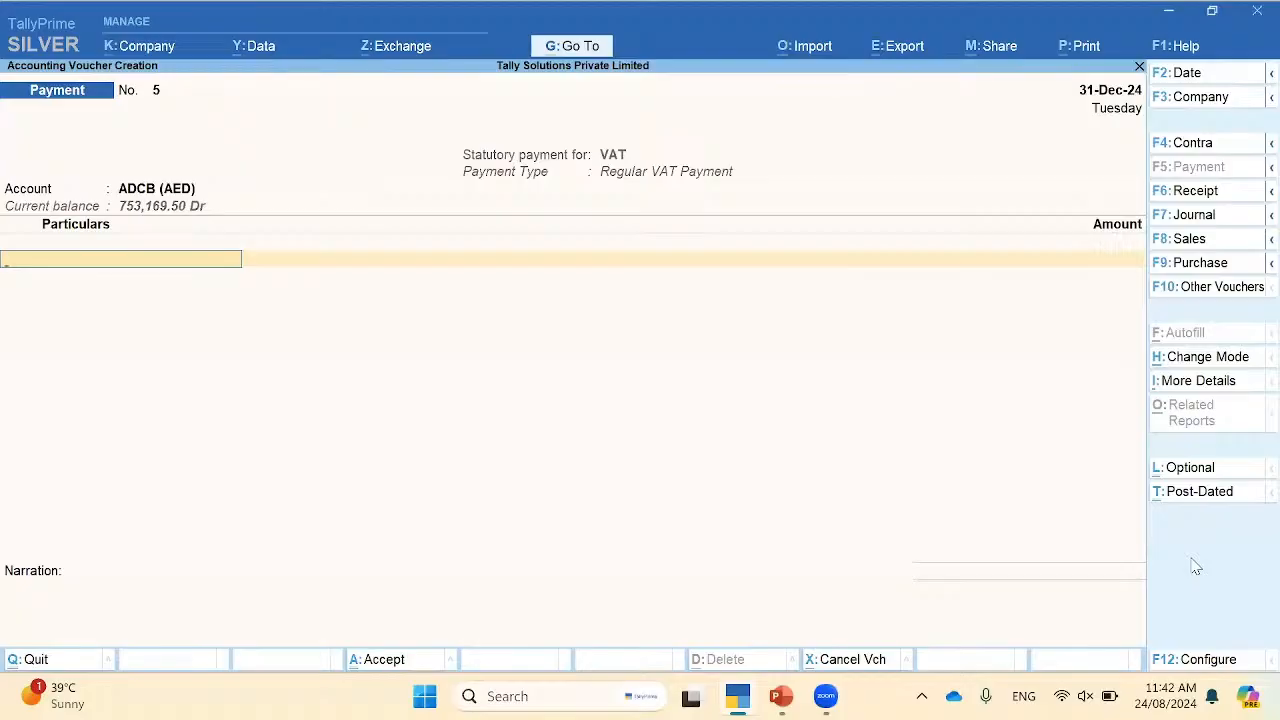
{"action": "type", "text": "ou"}
{"action": "key", "text": "Return"}
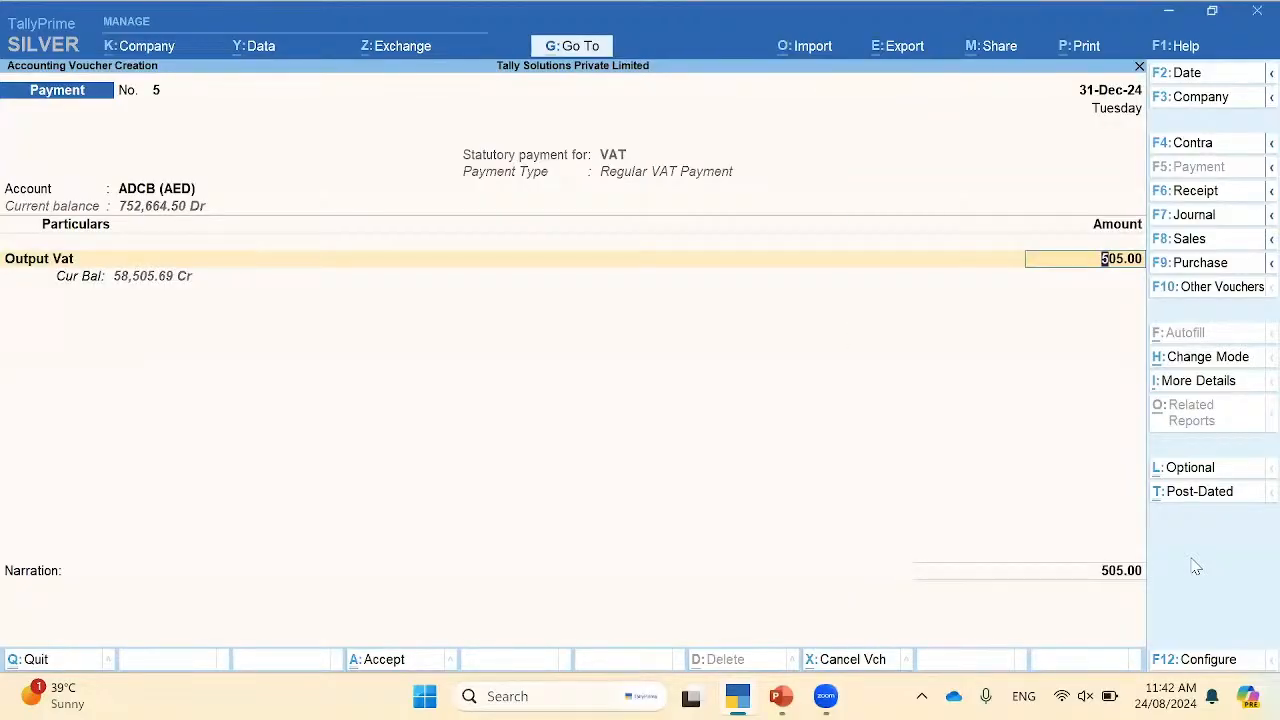
{"action": "key", "text": "ctrl"}
{"action": "key", "text": "ctrl+p"}
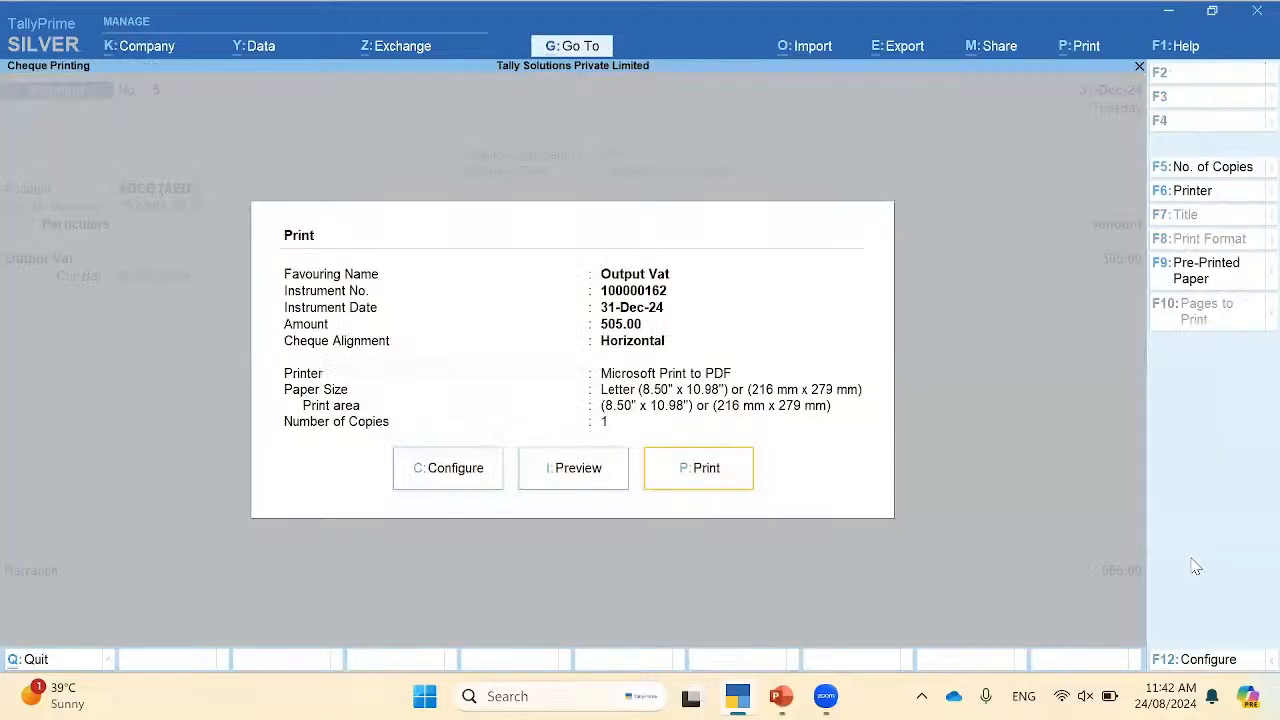
{"action": "key", "text": "Escape"}
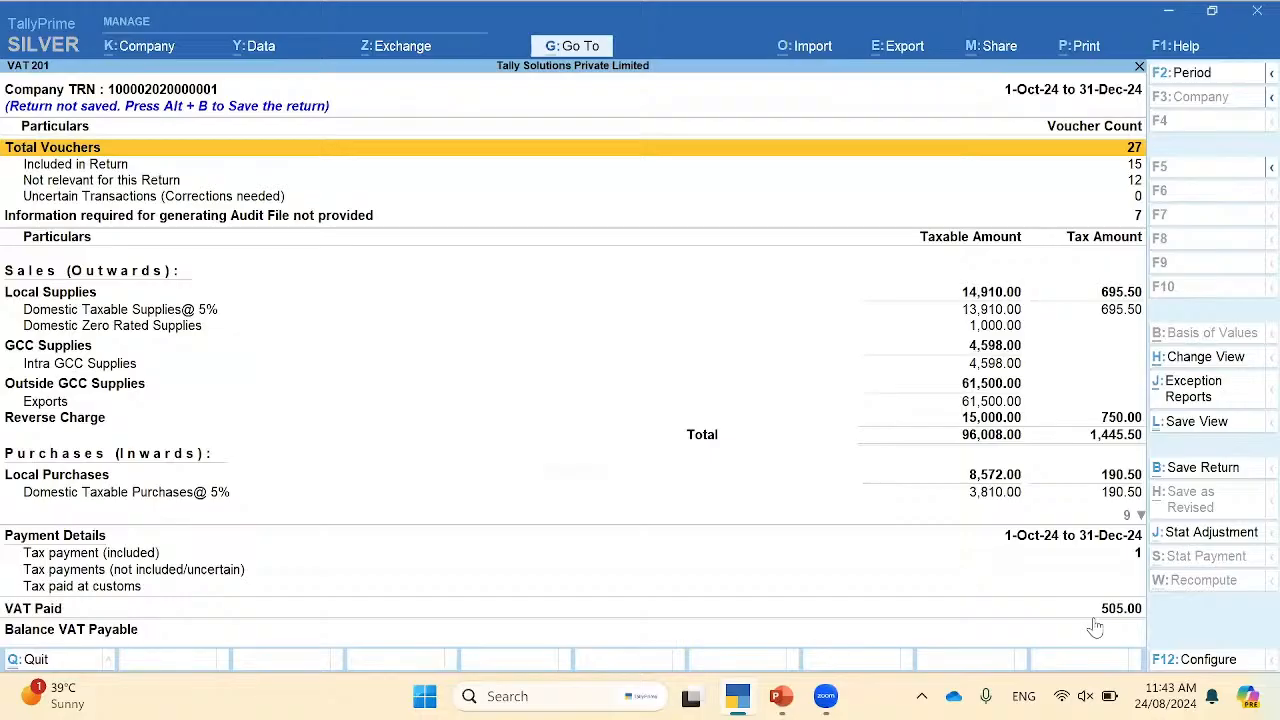
Step: Save the VAT 201 return for 1-Oct-24 to 31-Dec-24 and reopen it
{"action": "left_click", "coordinate": [1206, 468]}
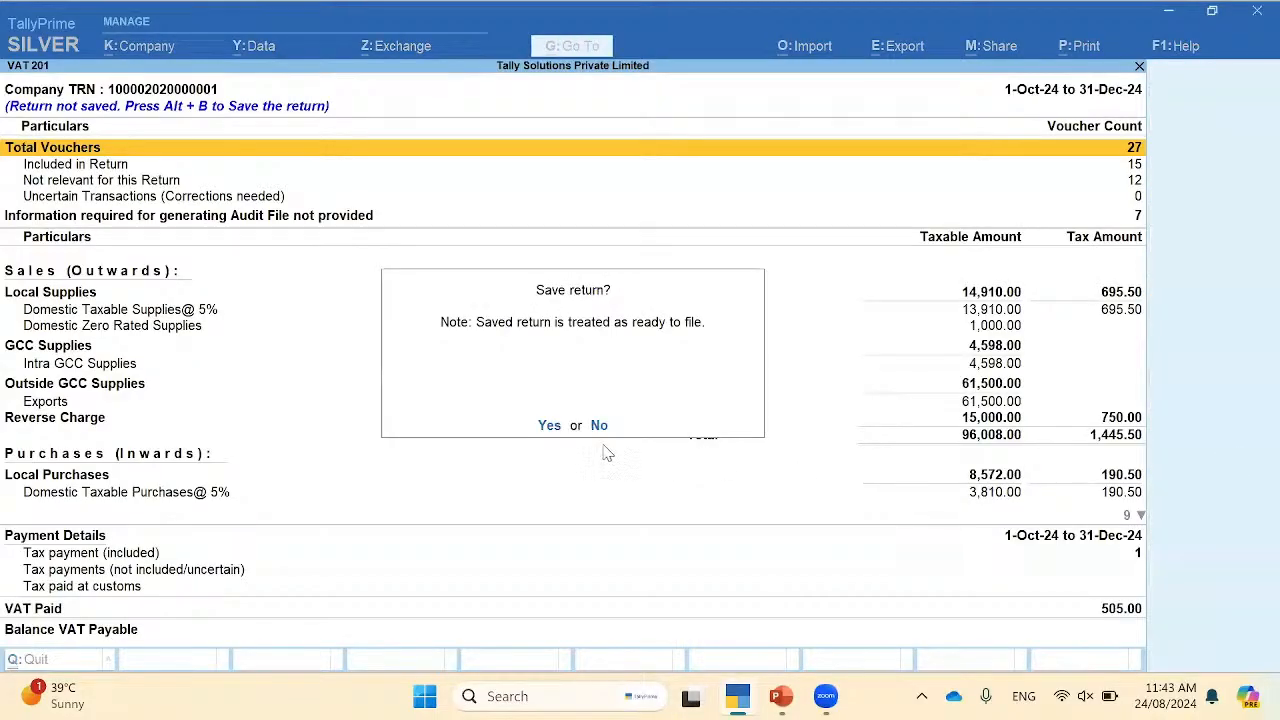
{"action": "left_click", "coordinate": [549, 425]}
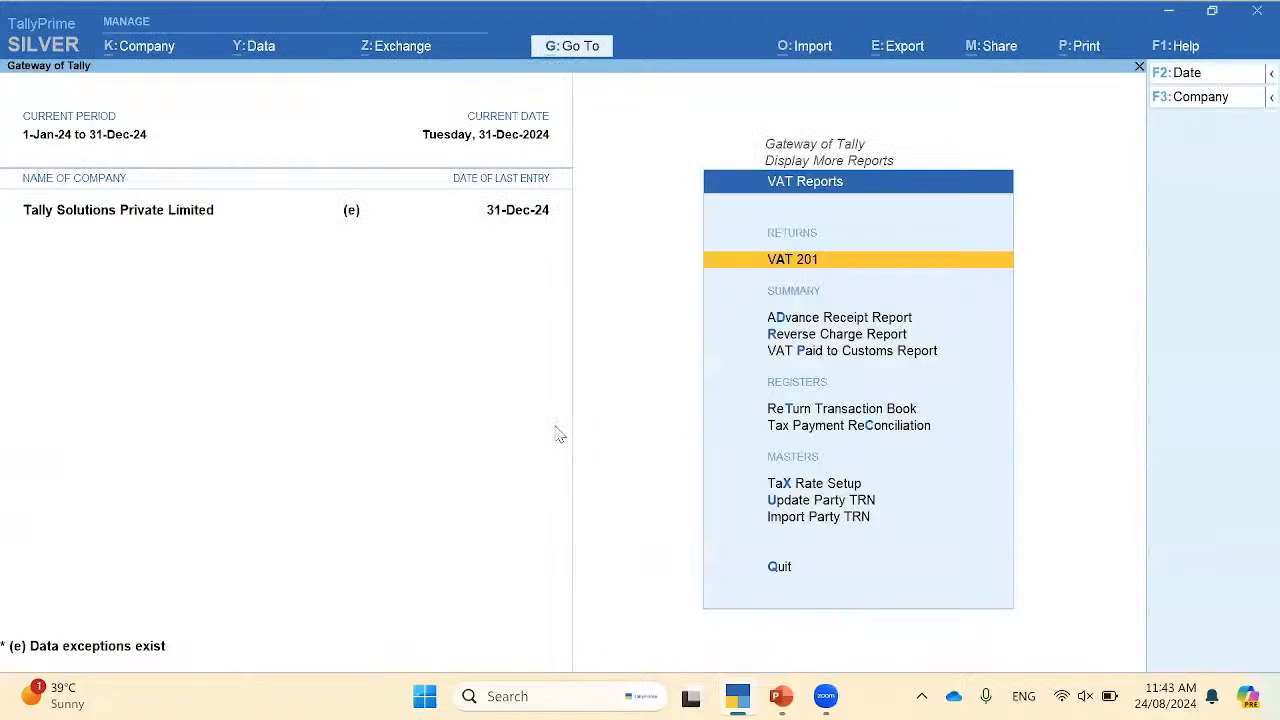
{"action": "key", "text": "Return"}
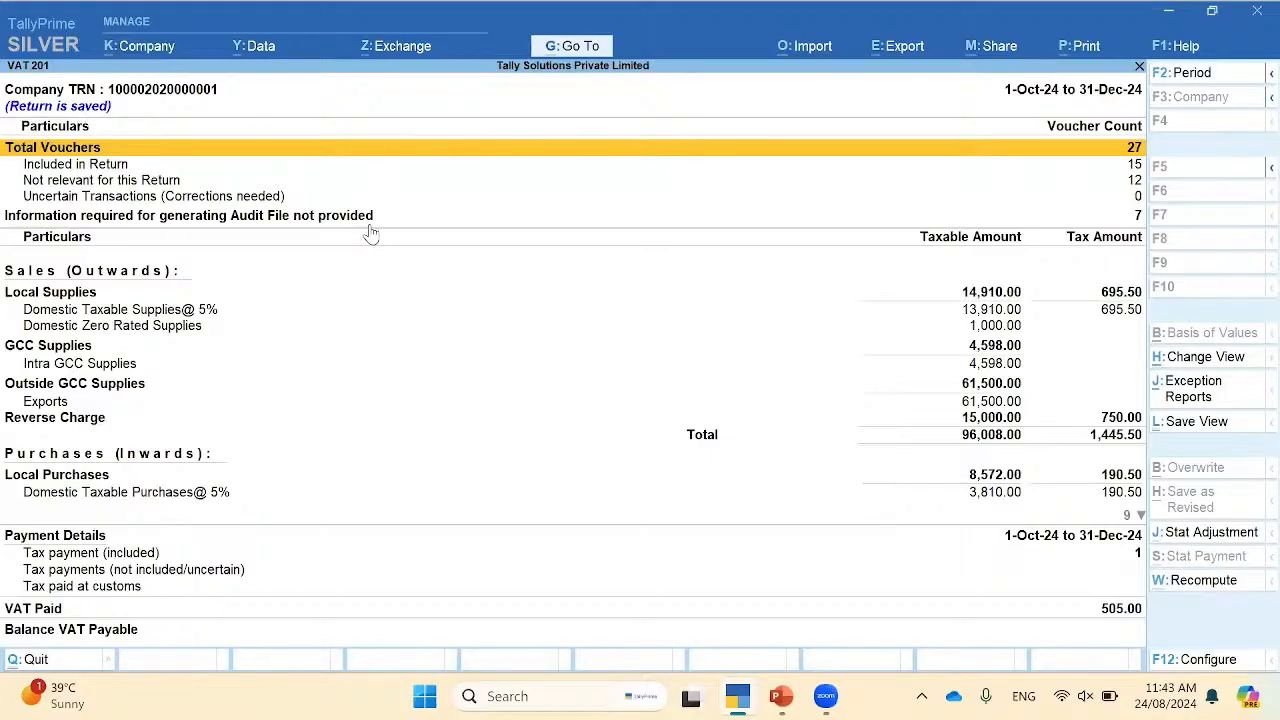
Step: Open the breakdown of vouchers included in the saved VAT 201 return and select the Sales group
{"action": "key", "text": "Down"}
{"action": "key", "text": "Down"}
{"action": "key", "text": "Down"}
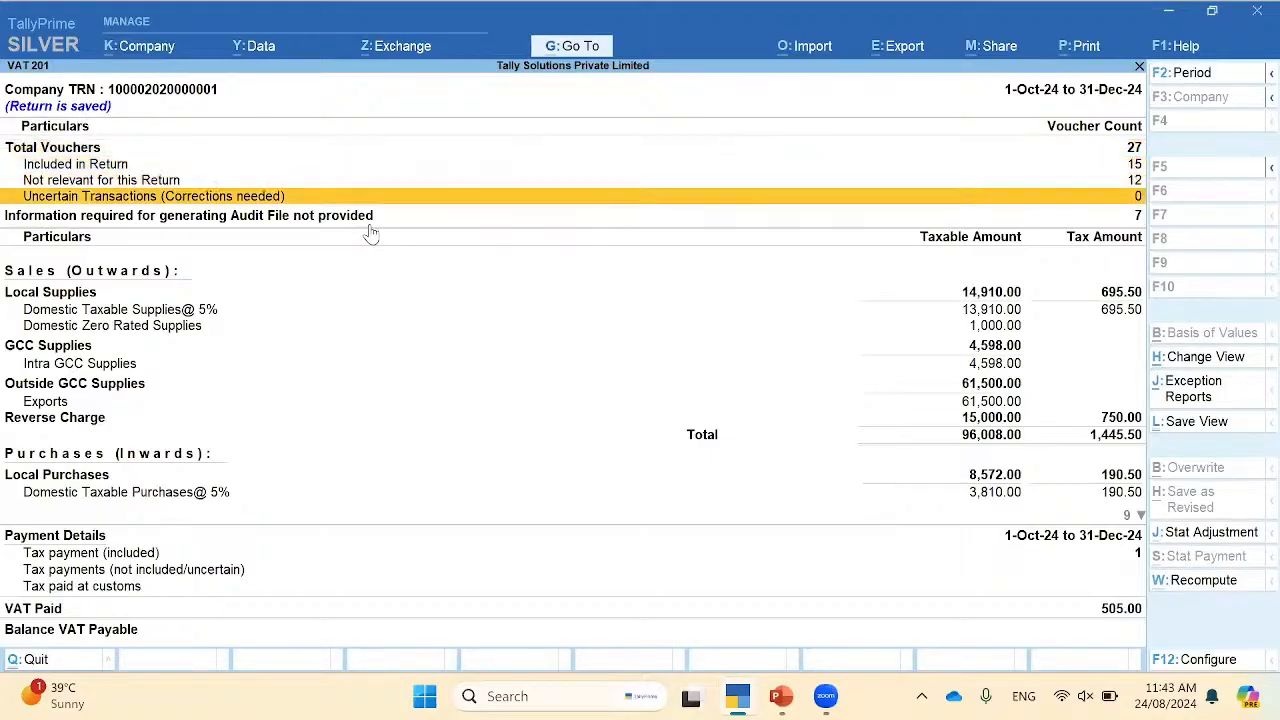
{"action": "key", "text": "Up"}
{"action": "key", "text": "Down"}
{"action": "key", "text": "Up"}
{"action": "key", "text": "Up"}
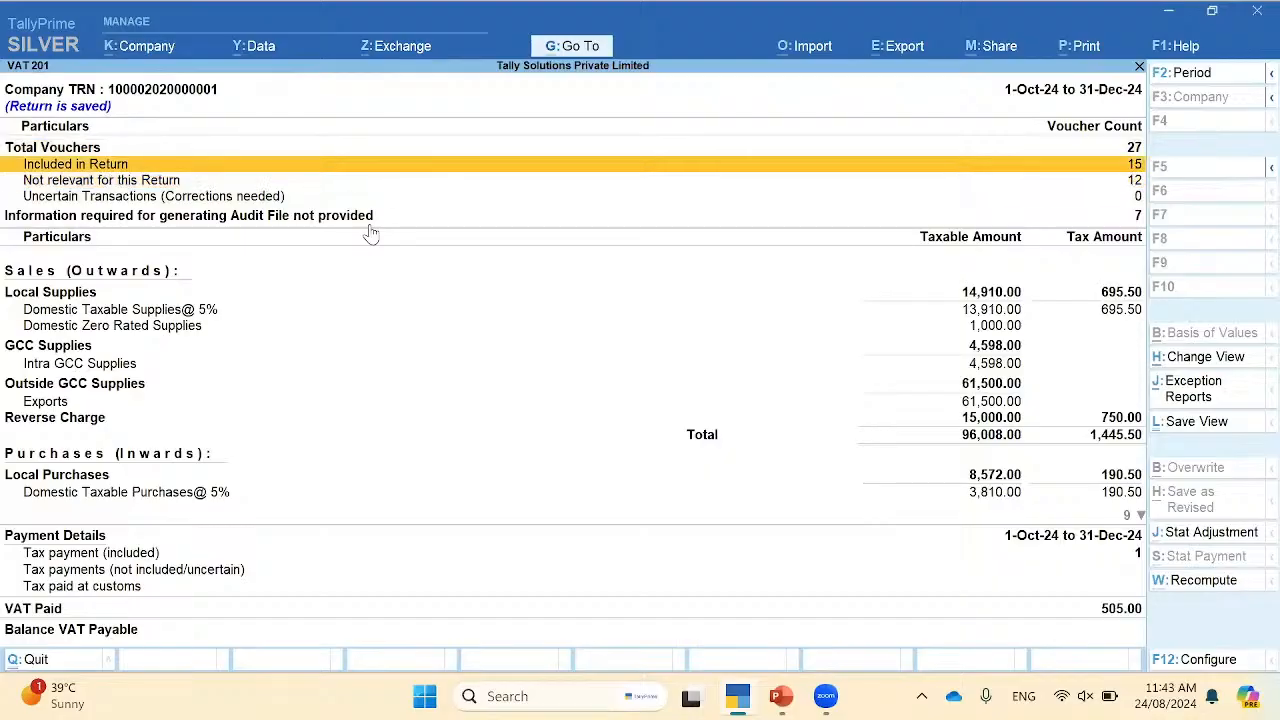
{"action": "key", "text": "Return"}
{"action": "key", "text": "Down"}
{"action": "key", "text": "Up"}
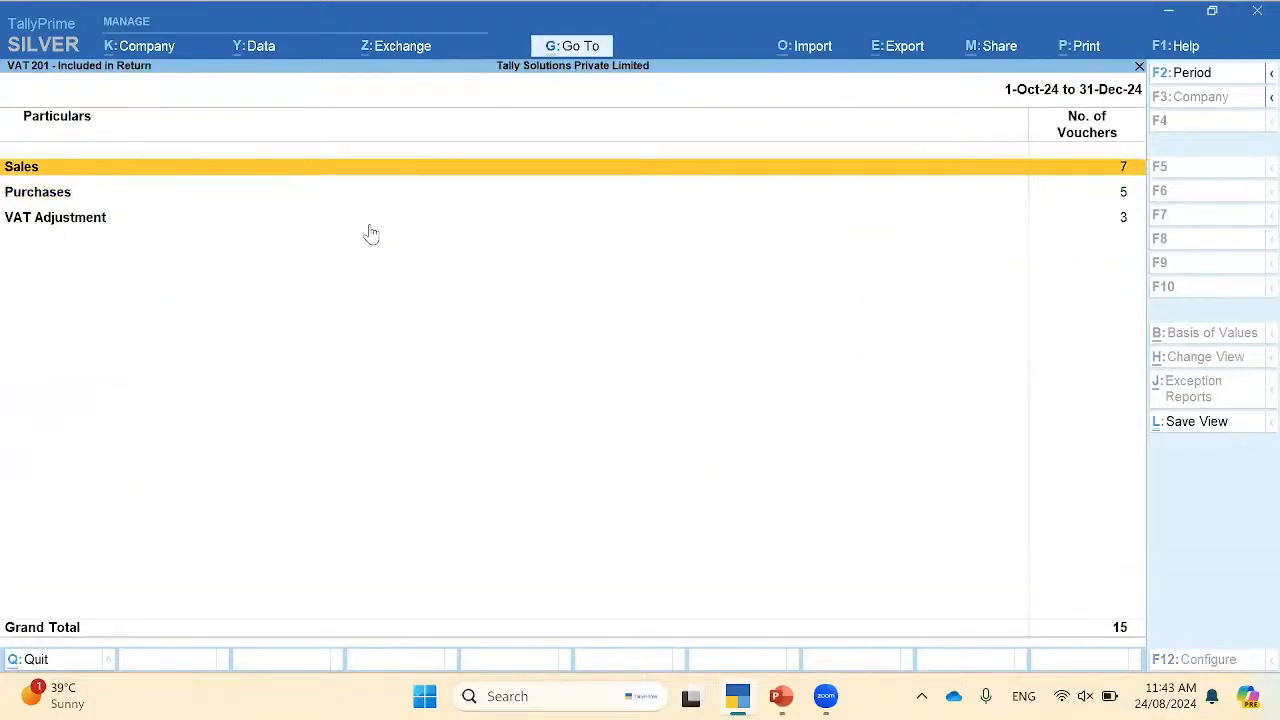
Step: Inspect the Almoyyed Trading WLL sales invoice and its Dell Desktop allocation, and leave it without saving changes
{"action": "key", "text": "Return"}
{"action": "key", "text": "Return"}
{"action": "key", "text": "Return"}
{"action": "key", "text": "Return"}
{"action": "key", "text": "Return"}
{"action": "key", "text": "Return"}
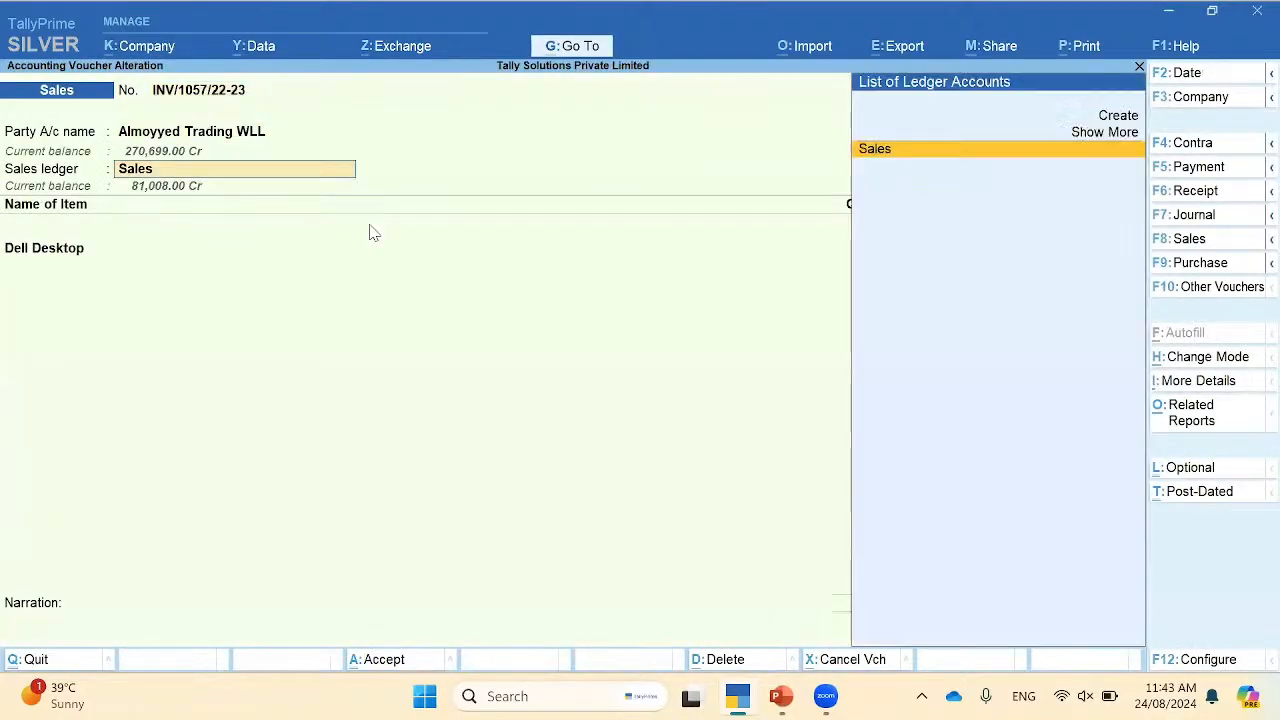
{"action": "key", "text": "Return"}
{"action": "key", "text": "Return"}
{"action": "key", "text": "Return"}
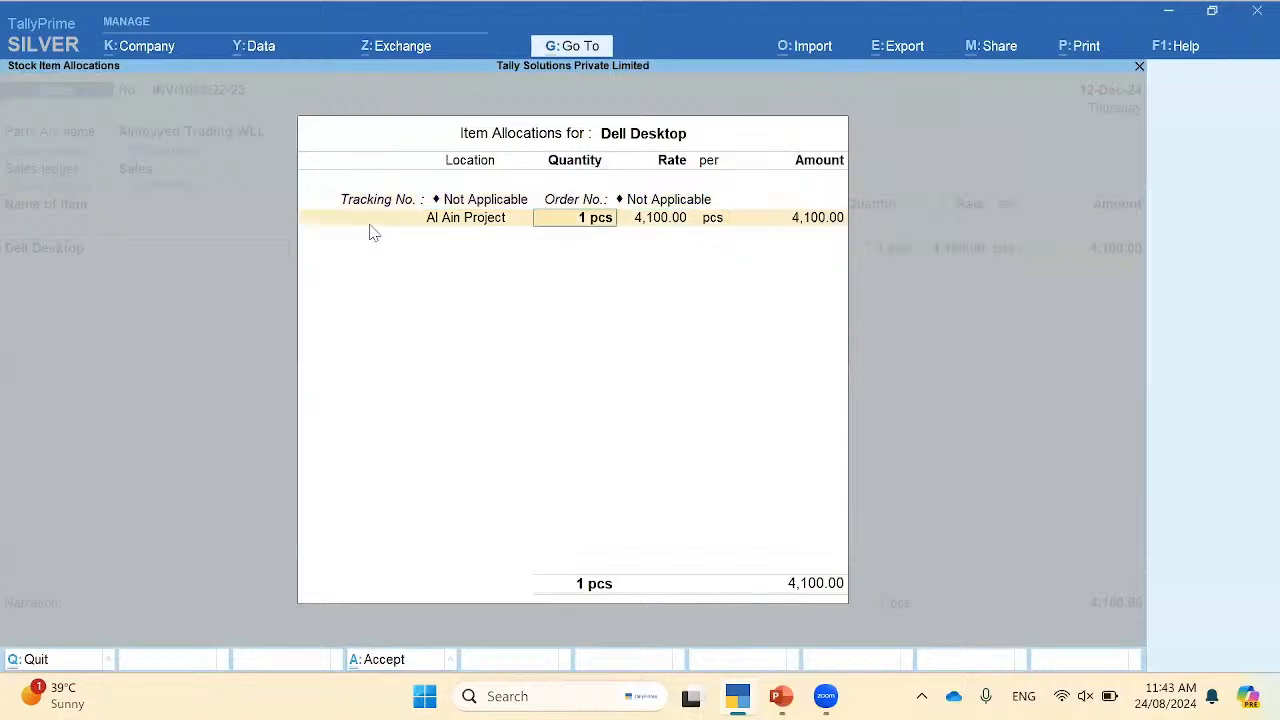
{"action": "key", "text": "Escape"}
{"action": "key", "text": "Escape"}
{"action": "key", "text": "Return"}
{"action": "key", "text": "Escape"}
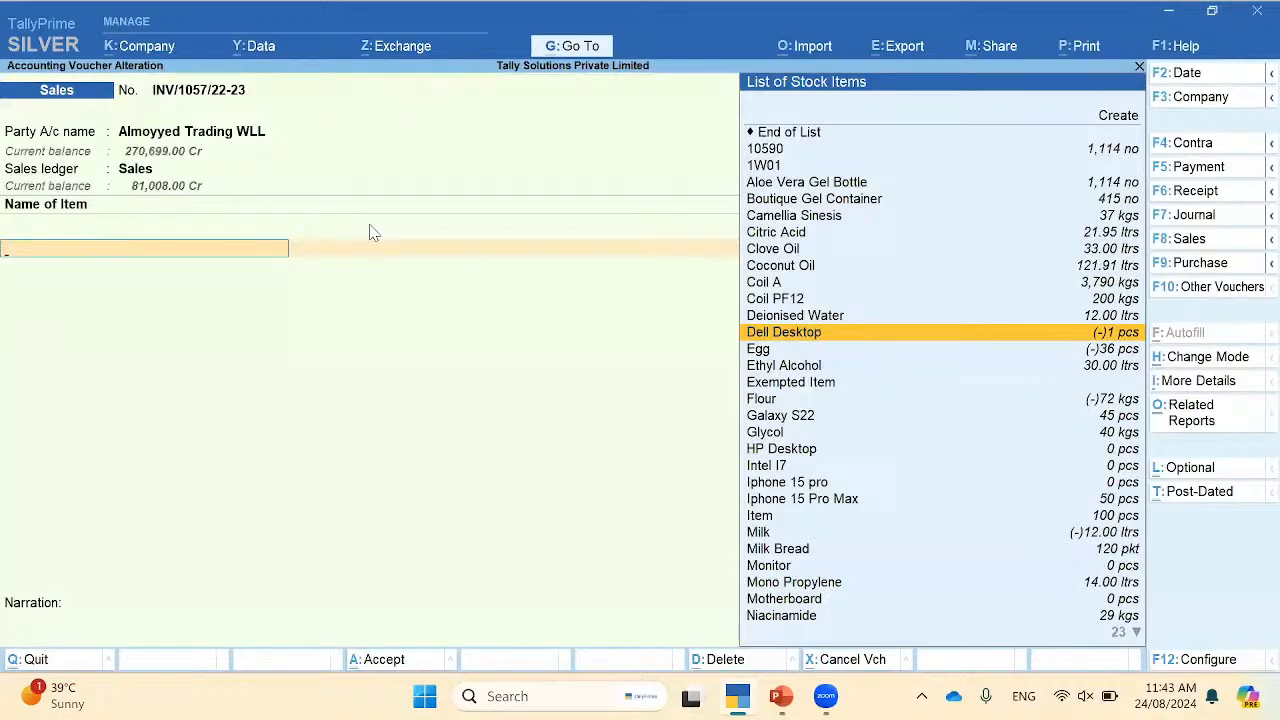
{"action": "key", "text": "Escape"}
{"action": "key", "text": "Return"}
Step: Open the ABC Branch 2 sales invoice dated 31-Dec-24 and delete its first Aloe Vera Gel Bottle line
{"action": "key", "text": "Down"}
{"action": "key", "text": "Down"}
{"action": "key", "text": "Return"}
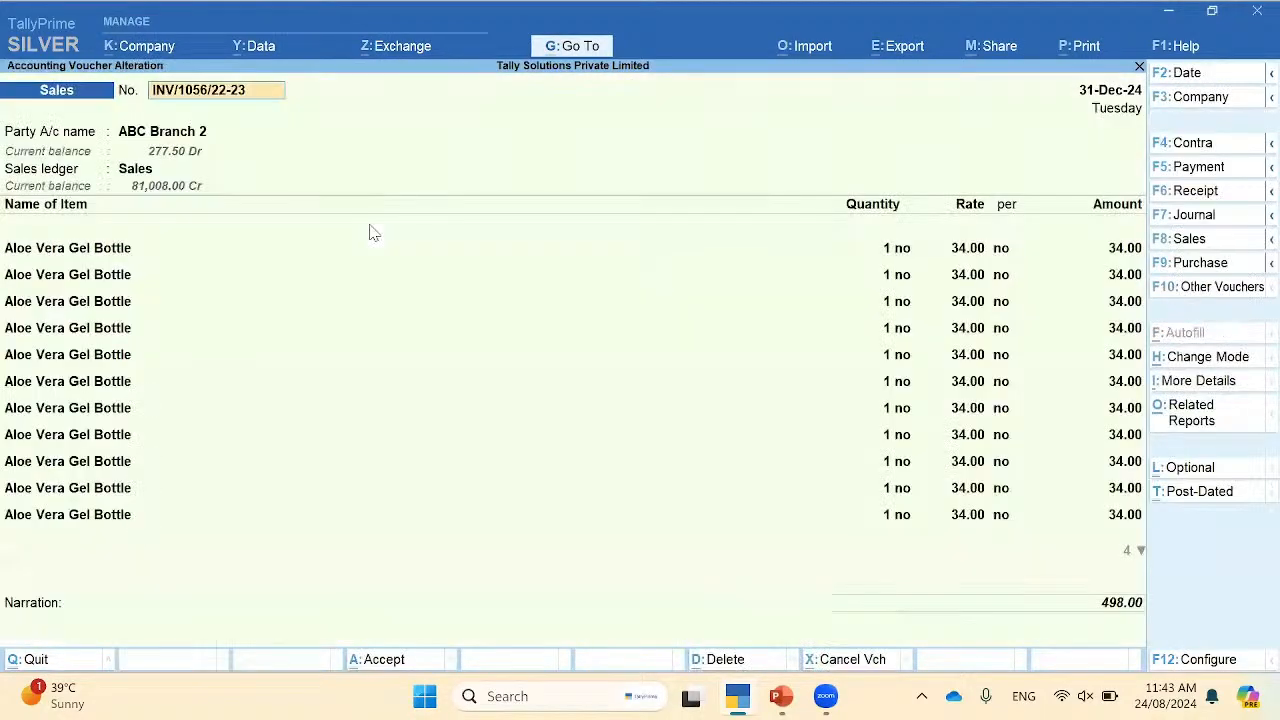
{"action": "key", "text": "F2"}
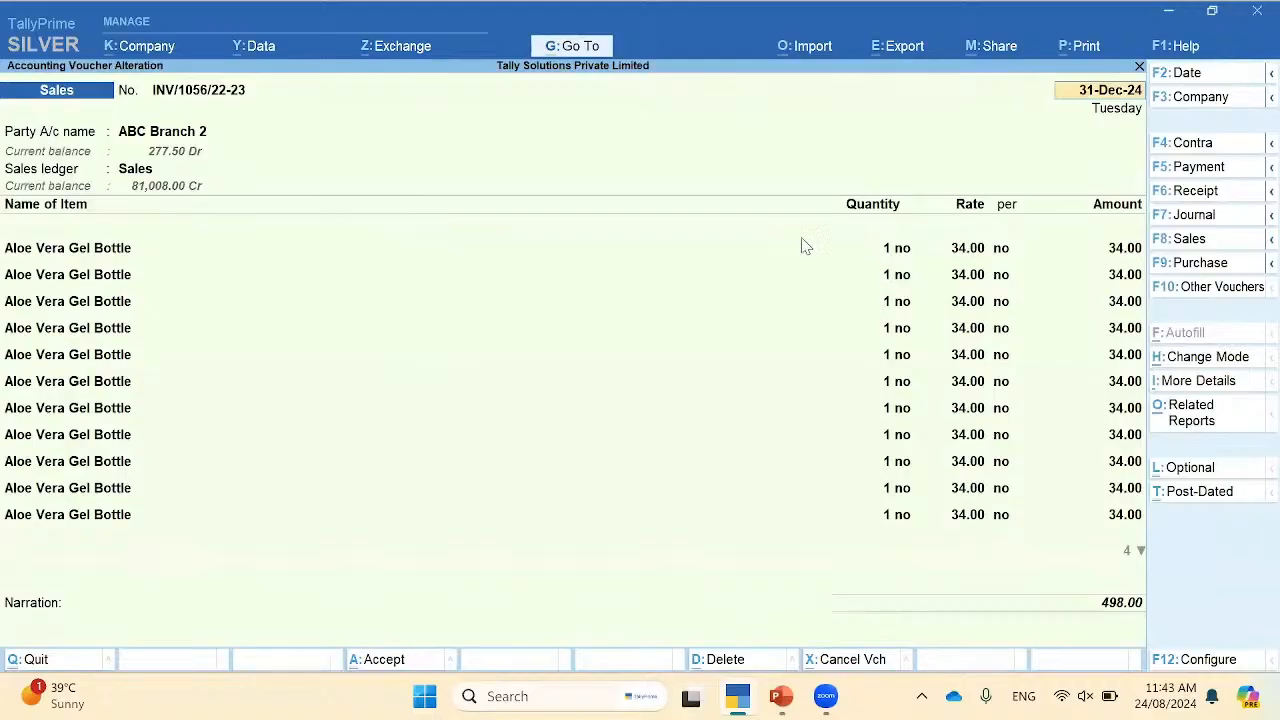
{"action": "left_click", "coordinate": [118, 258]}
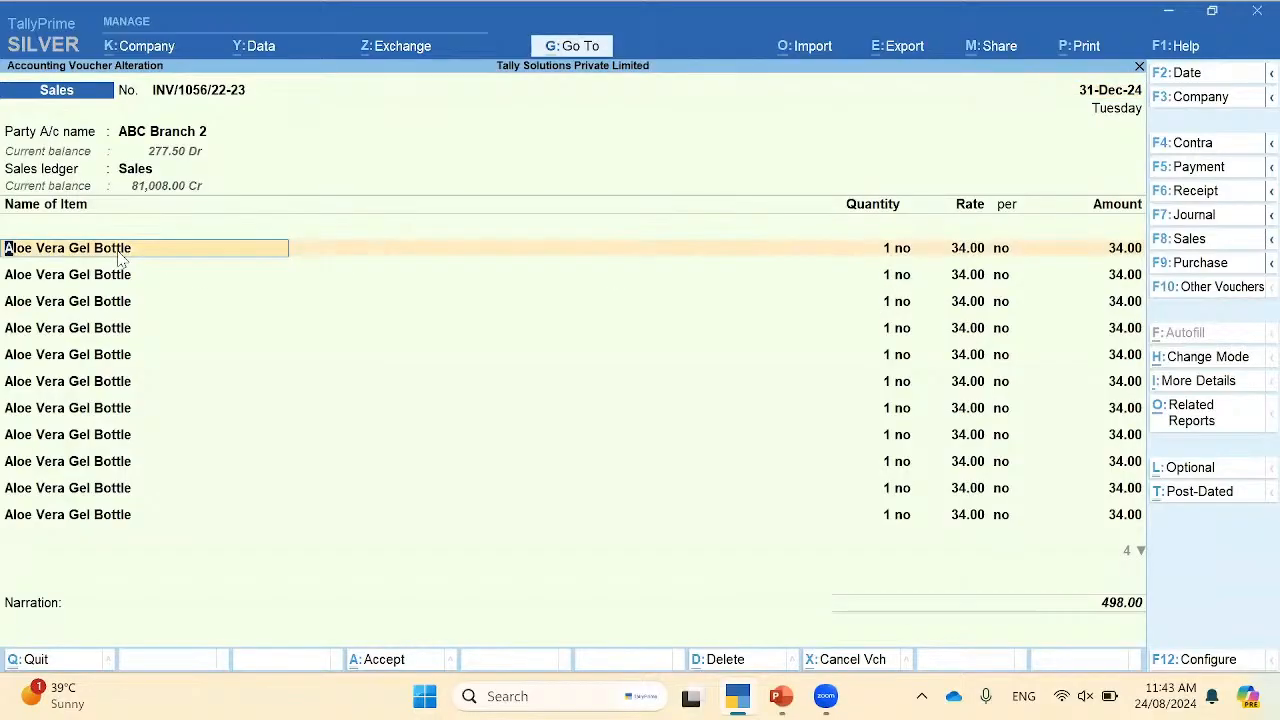
{"action": "key", "text": "Escape"}
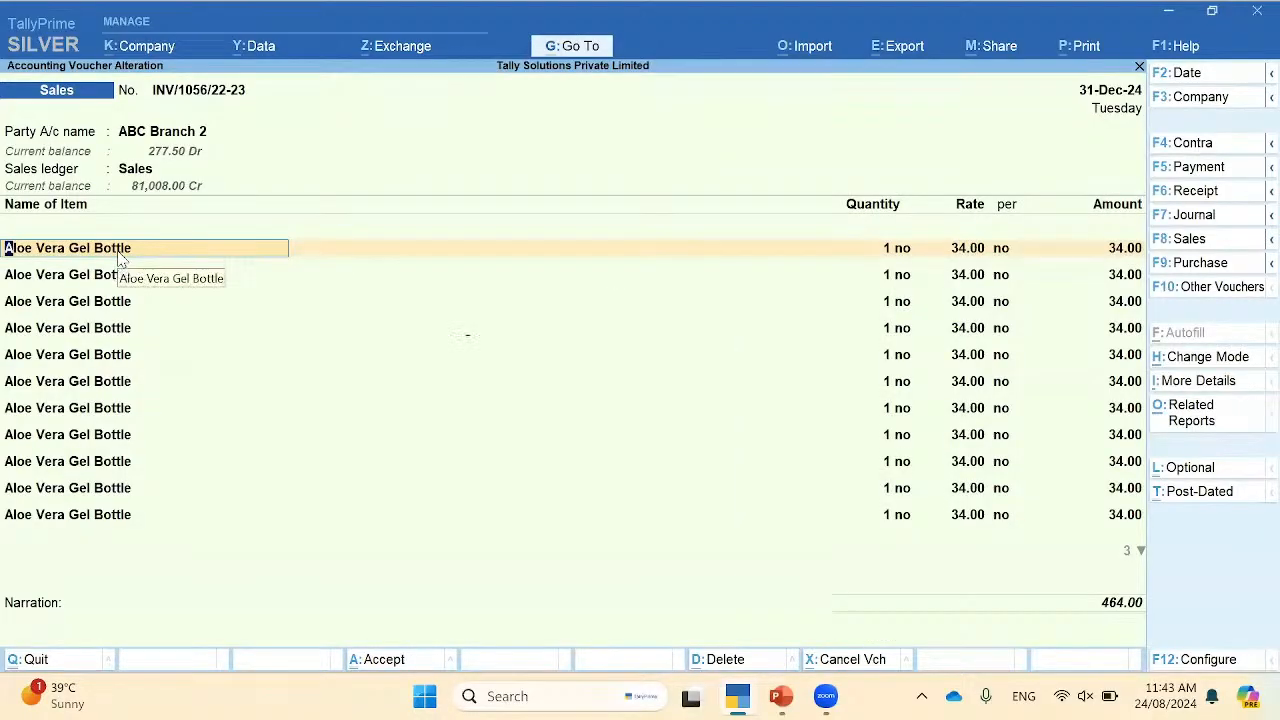
Step: Accept the Aloe Vera Gel Bottle allocation, save the altered ABC Branch 2 invoice and return to the VAT 201 report
{"action": "key", "text": "Return"}
{"action": "key", "text": "Return"}
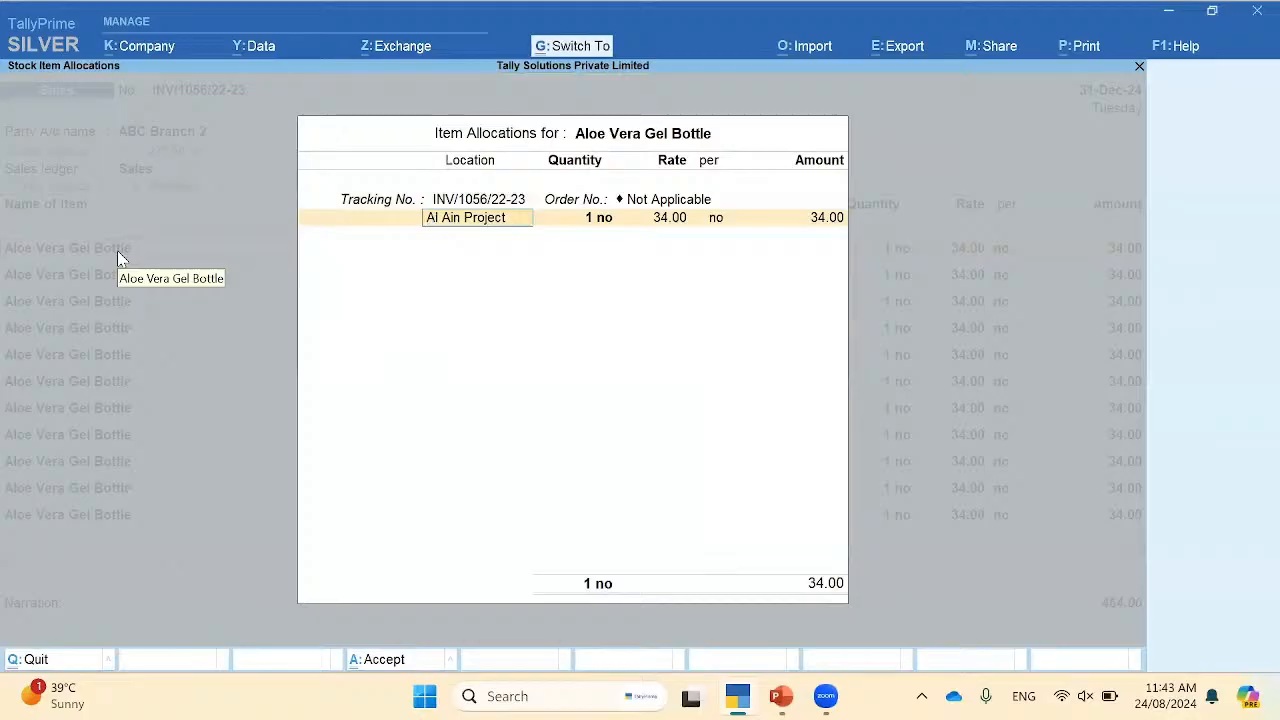
{"action": "key", "text": "ctrl+a"}
{"action": "key", "text": "ctrl+a"}
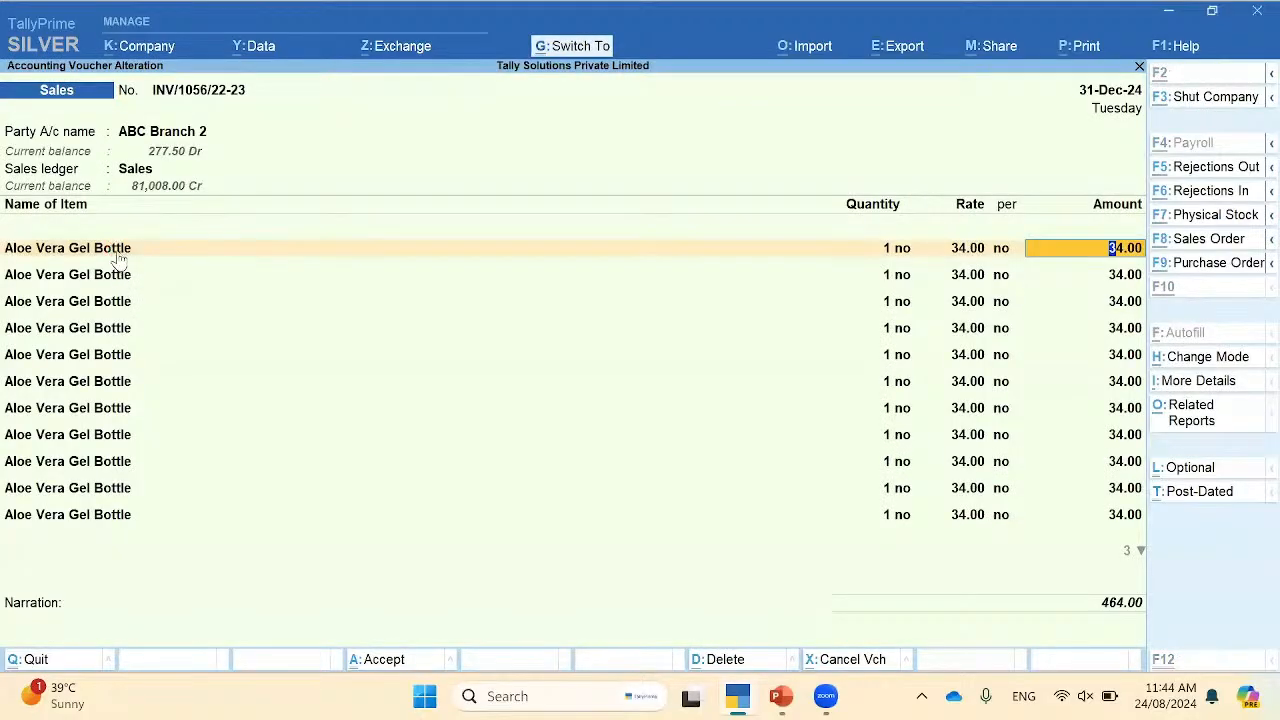
{"action": "key", "text": "Escape"}
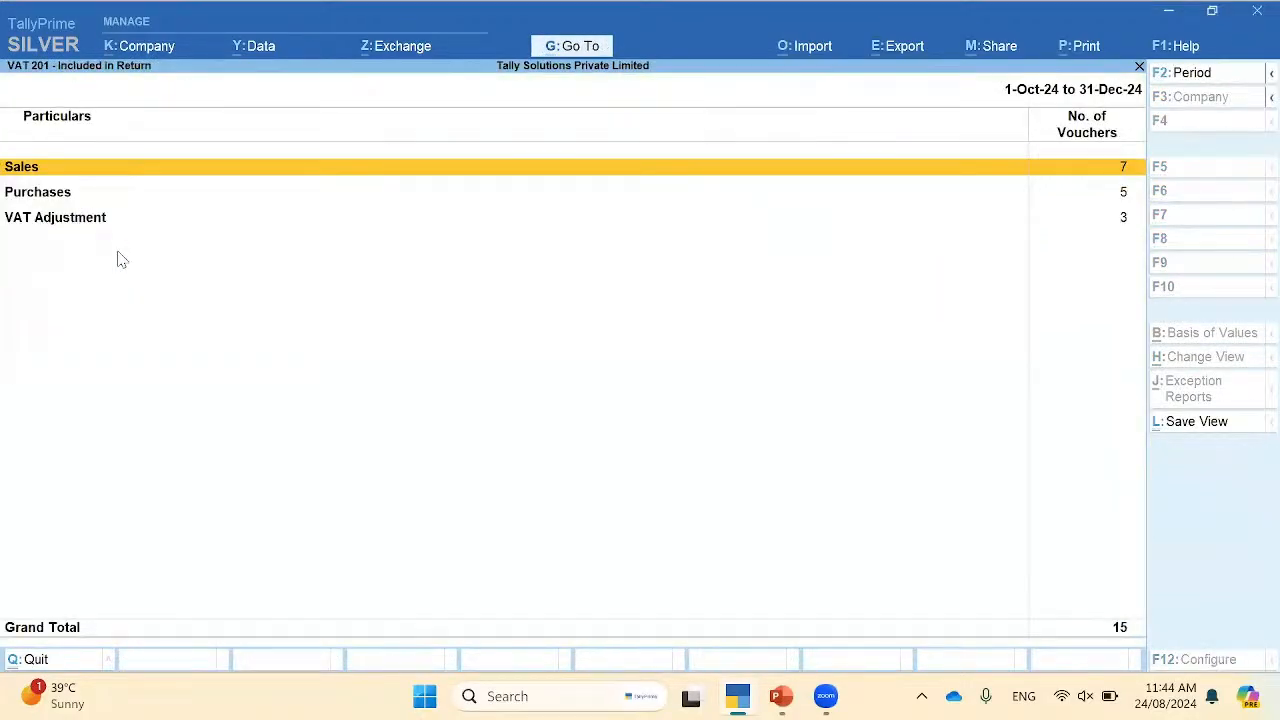
{"action": "key", "text": "Escape"}
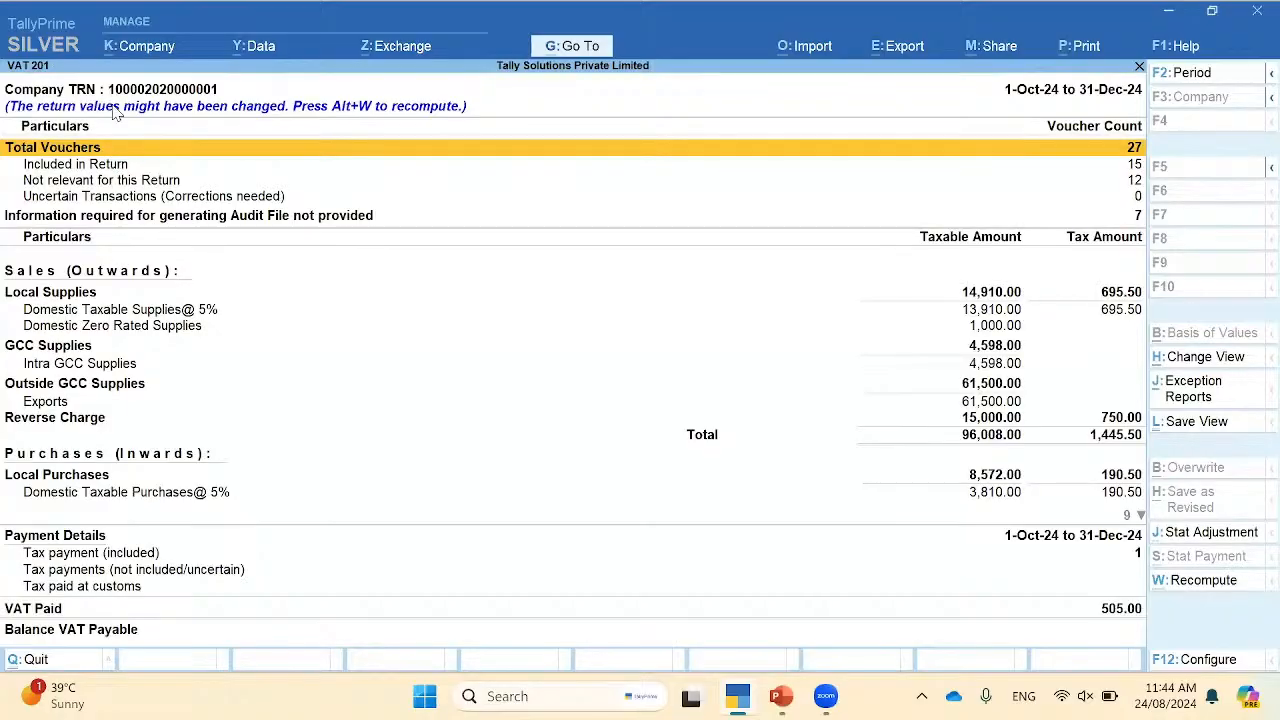
Step: Reopen the VAT 201 return and inspect the vouchers missing the information required for generating the audit file
{"action": "key", "text": "Escape"}
{"action": "key", "text": "Return"}
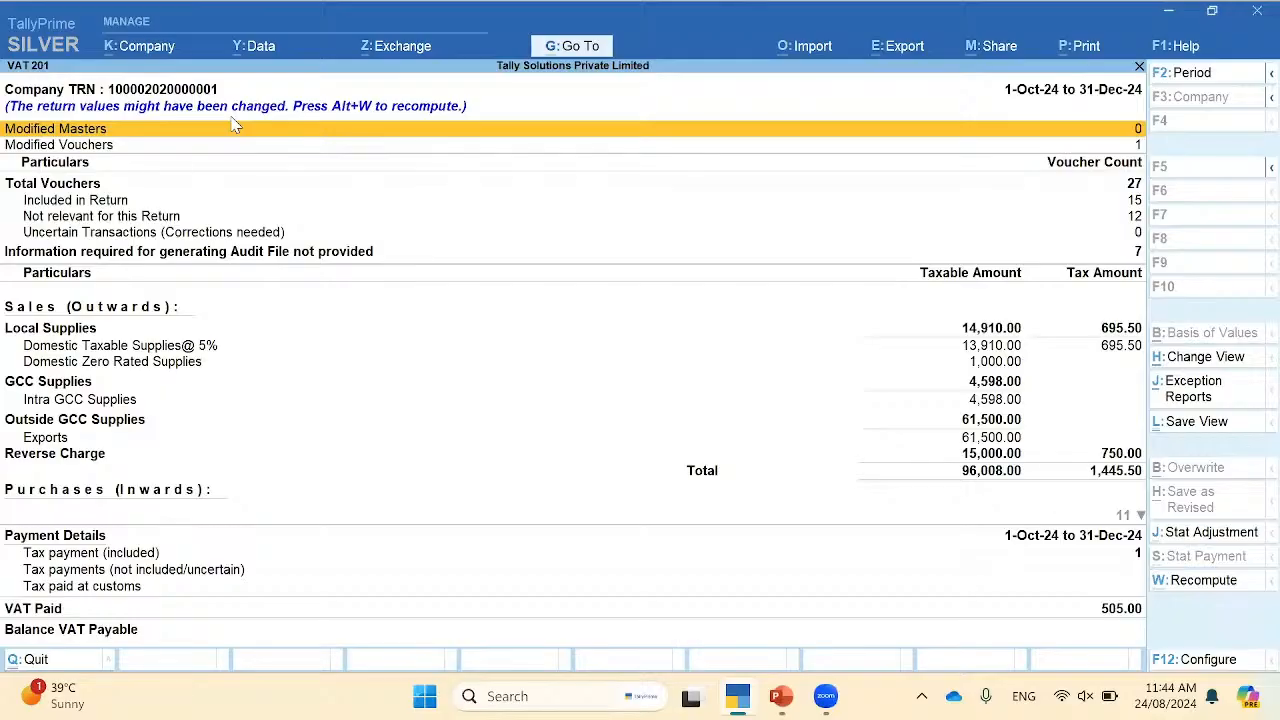
{"action": "key", "text": "Down"}
{"action": "key", "text": "Down"}
{"action": "key", "text": "Down"}
{"action": "key", "text": "Down"}
{"action": "key", "text": "Down"}
{"action": "key", "text": "Down"}
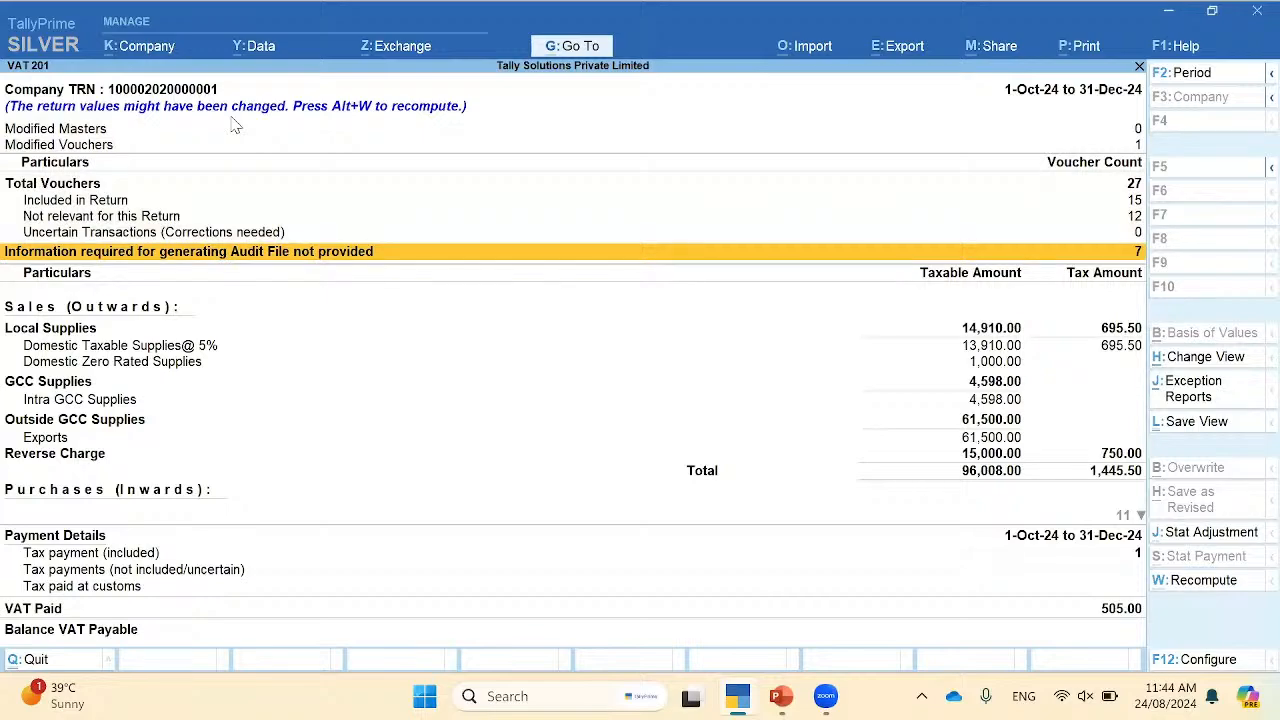
{"action": "key", "text": "Return"}
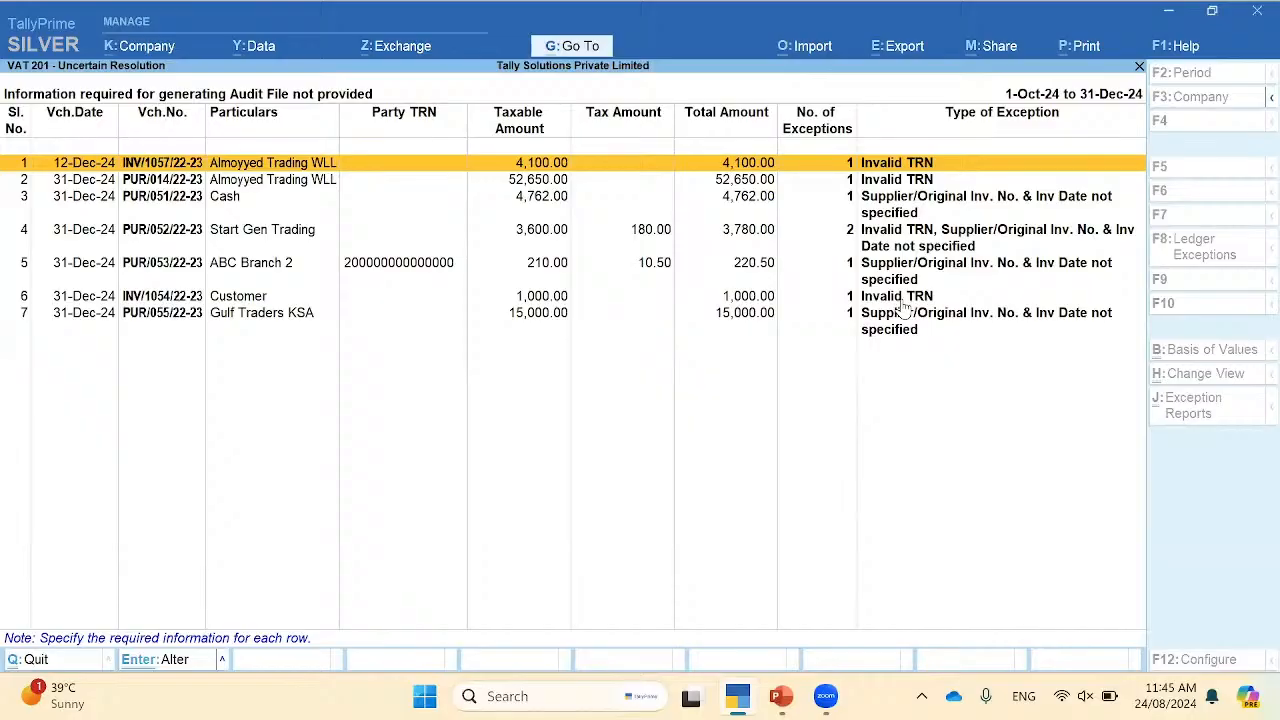
{"action": "key", "text": "Escape"}
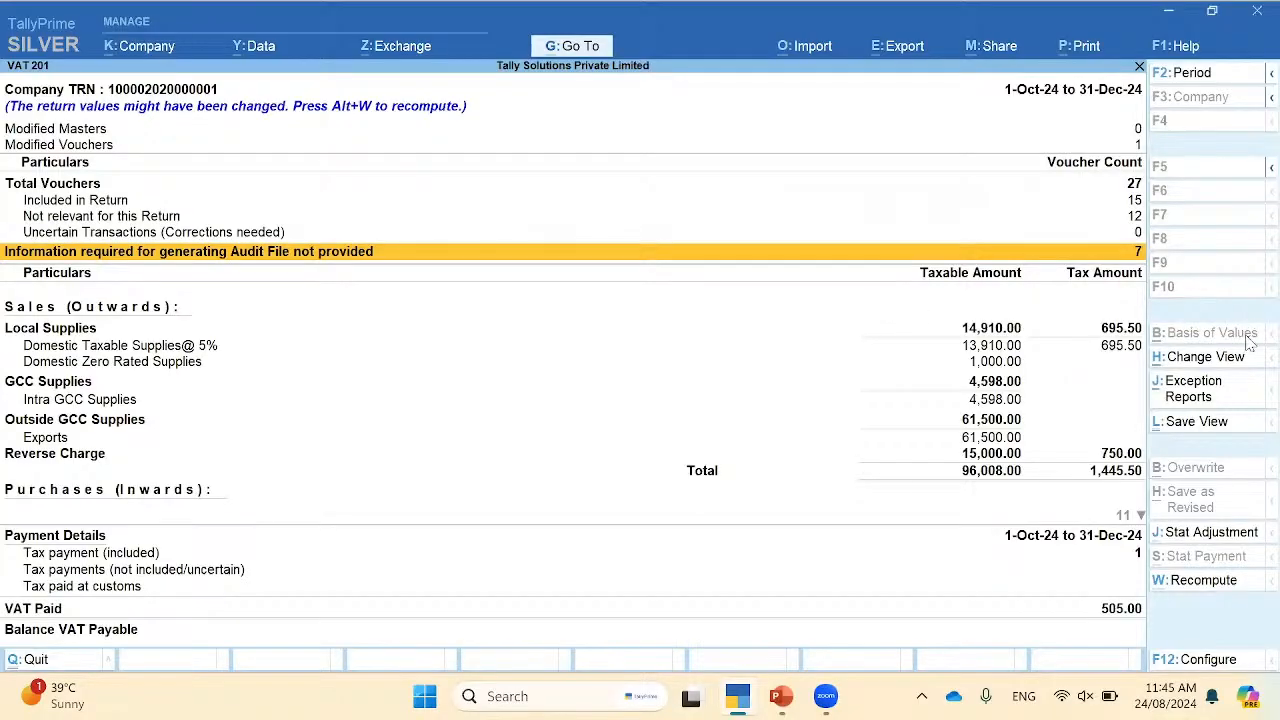
{"action": "left_click", "coordinate": [1188, 392]}
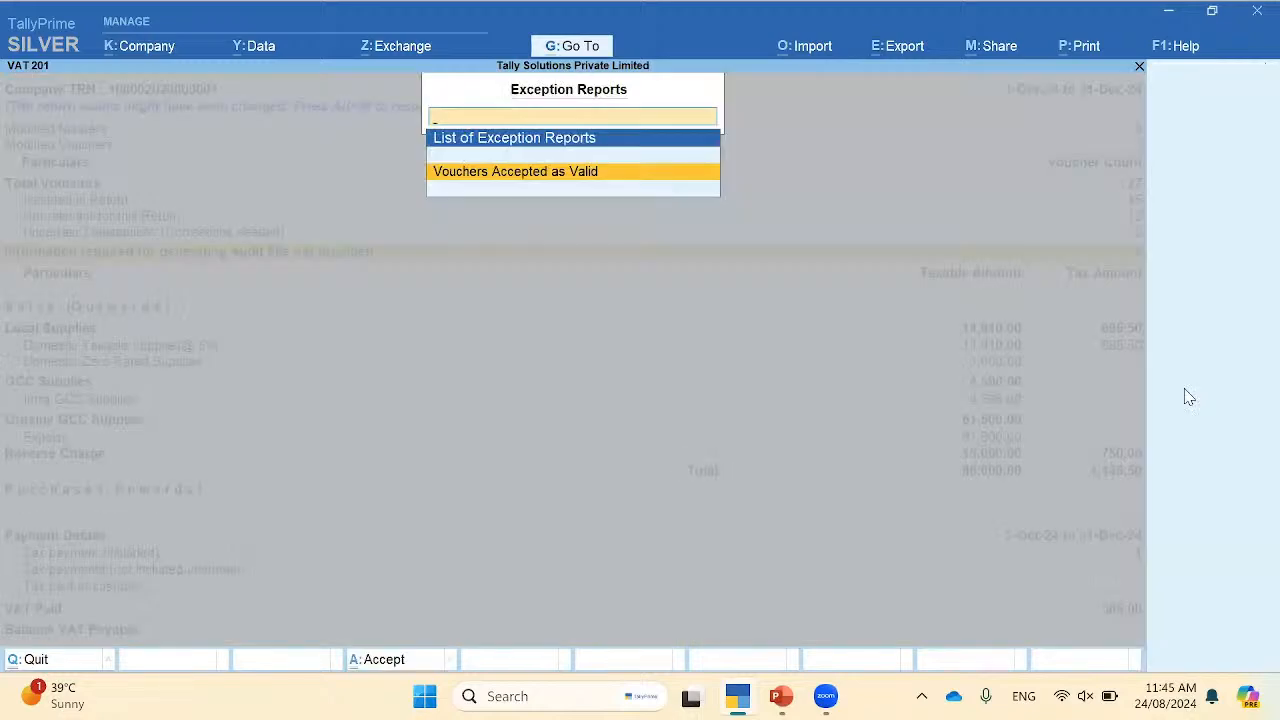
{"action": "key", "text": "Escape"}
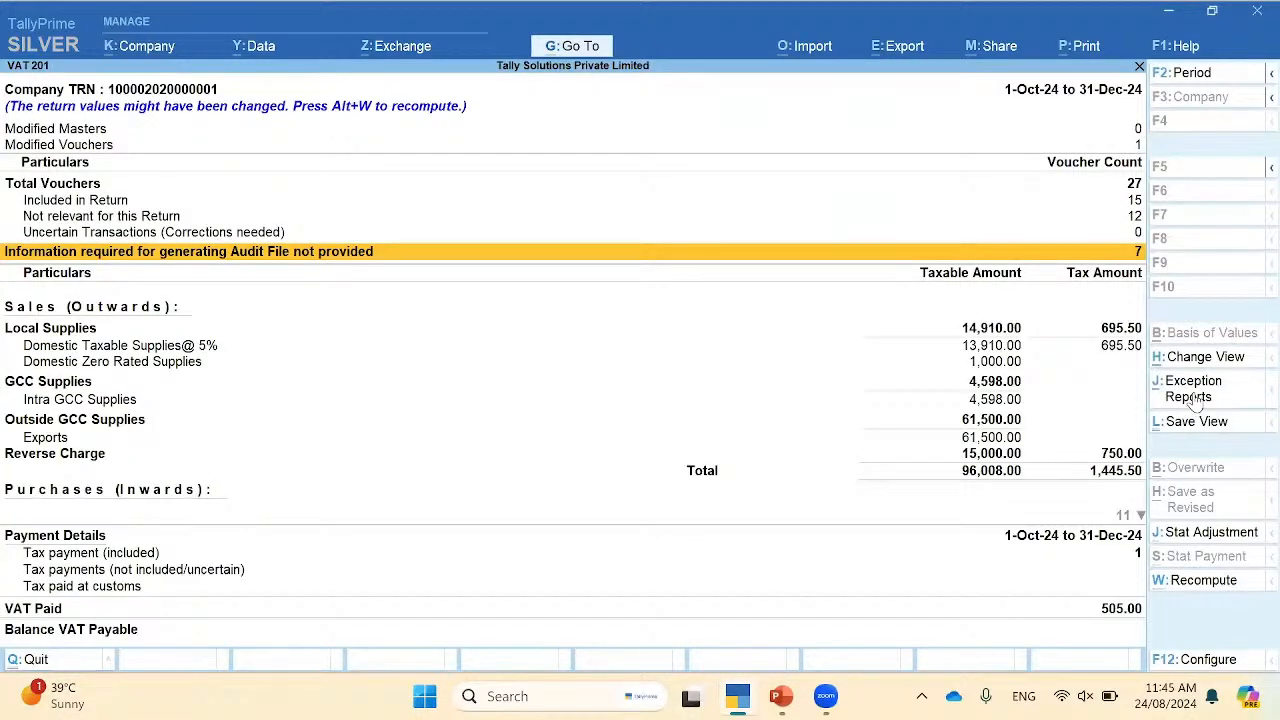
{"action": "left_click", "coordinate": [1188, 392]}
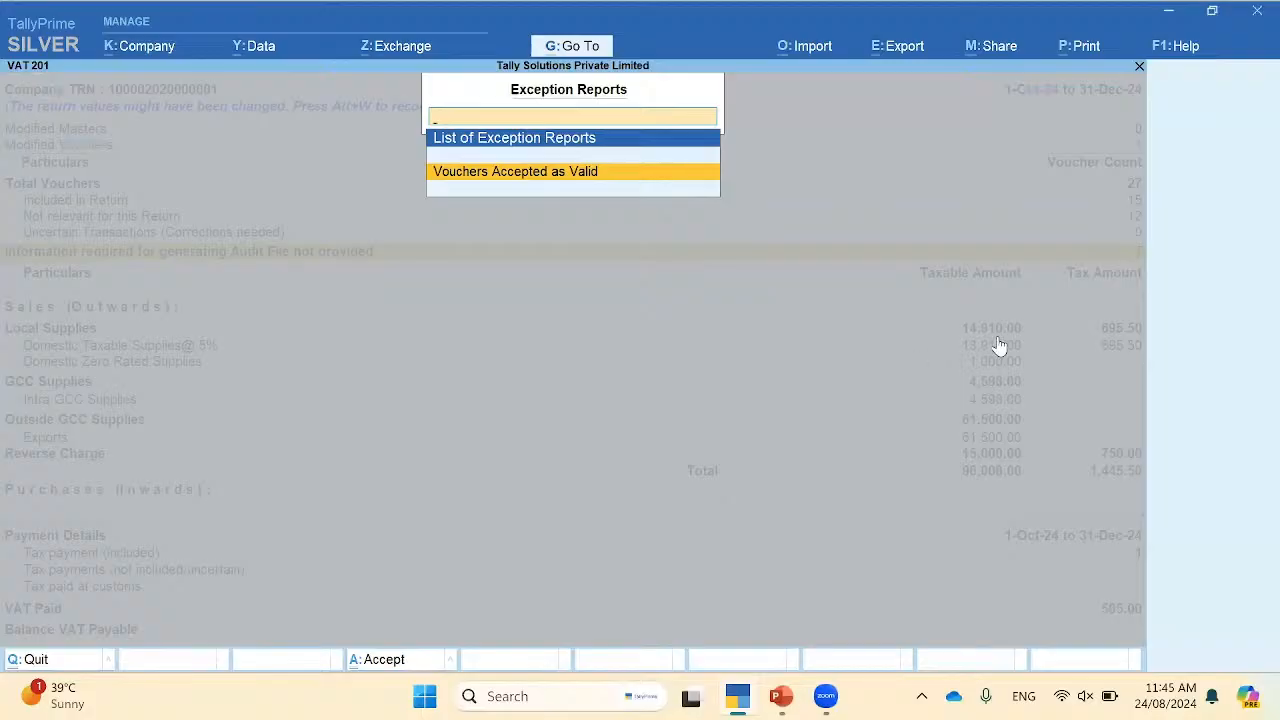
{"action": "key", "text": "Escape"}
Step: Switch the VAT 201 return to its related Audit File report
{"action": "left_click", "coordinate": [1207, 358]}
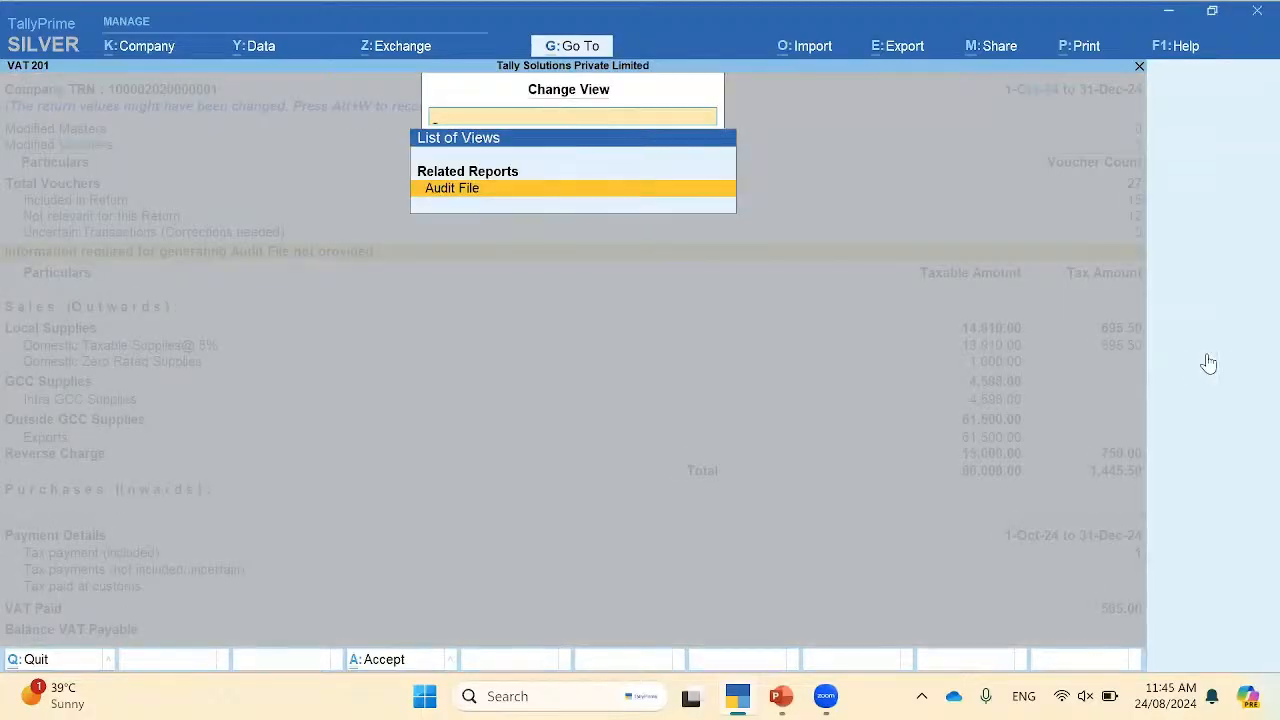
{"action": "key", "text": "Escape"}
{"action": "left_click", "coordinate": [1208, 360]}
{"action": "left_click", "coordinate": [454, 199]}
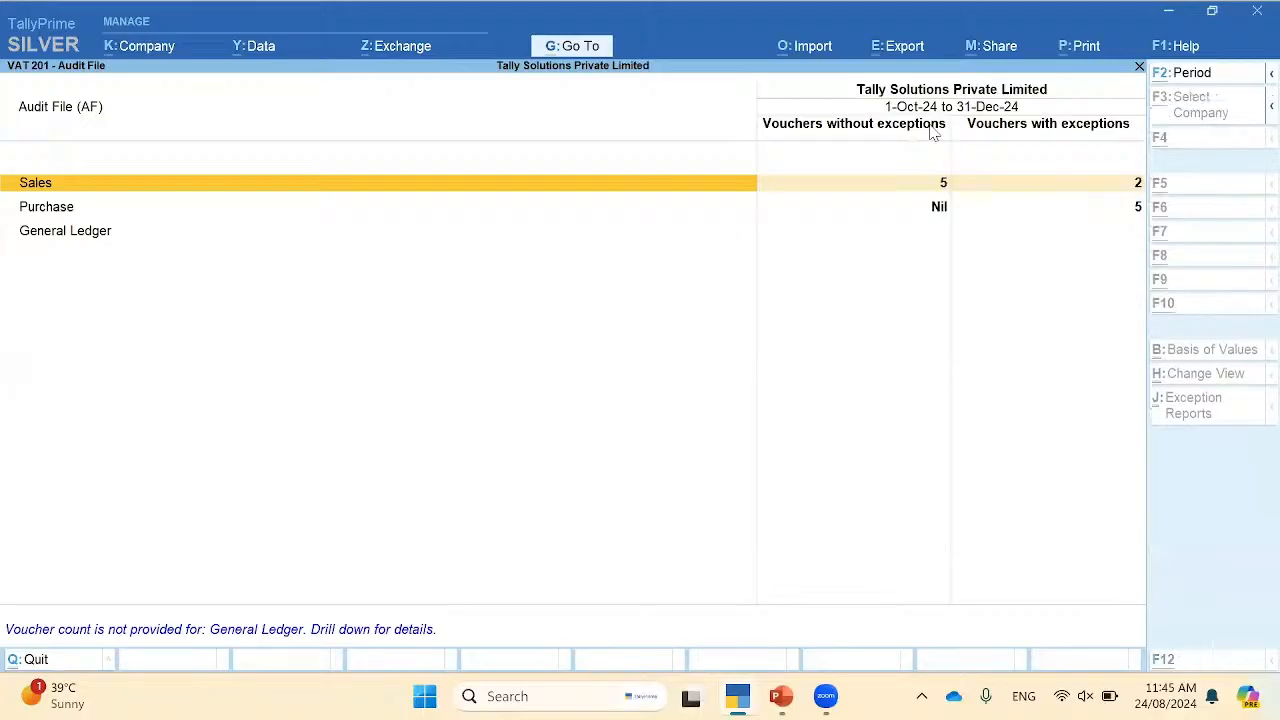
Step: Export the audit file for 1-10-2024 to 31-12-2024 as comma-delimited Audit File_01102024_31122024.txt and select it in the ExcelFiles folder
{"action": "key", "text": "alt+e"}
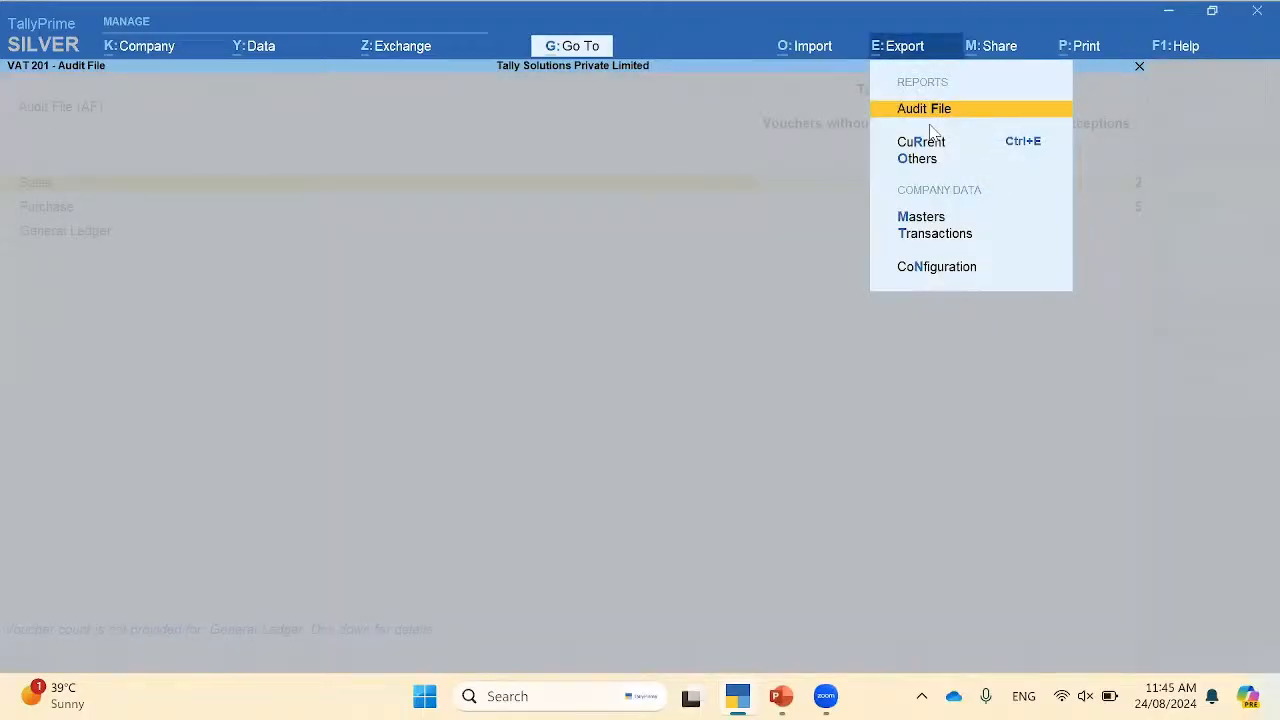
{"action": "key", "text": "Return"}
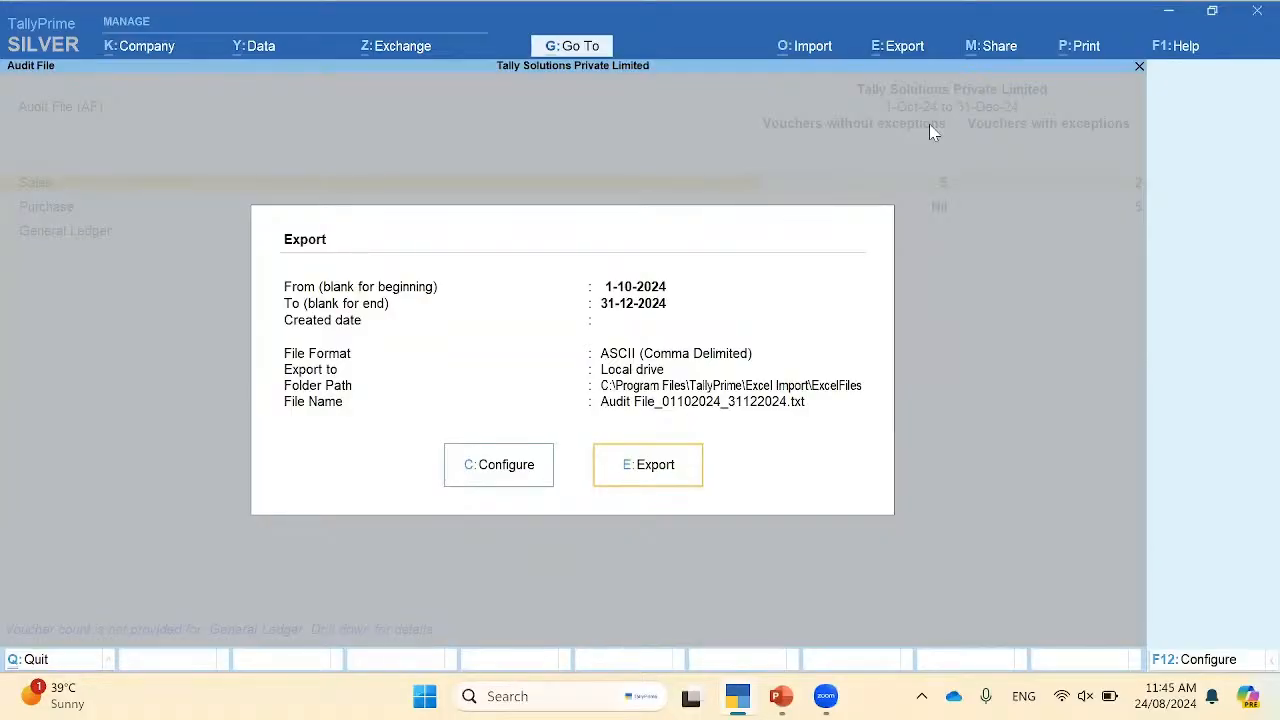
{"action": "key", "text": "e"}
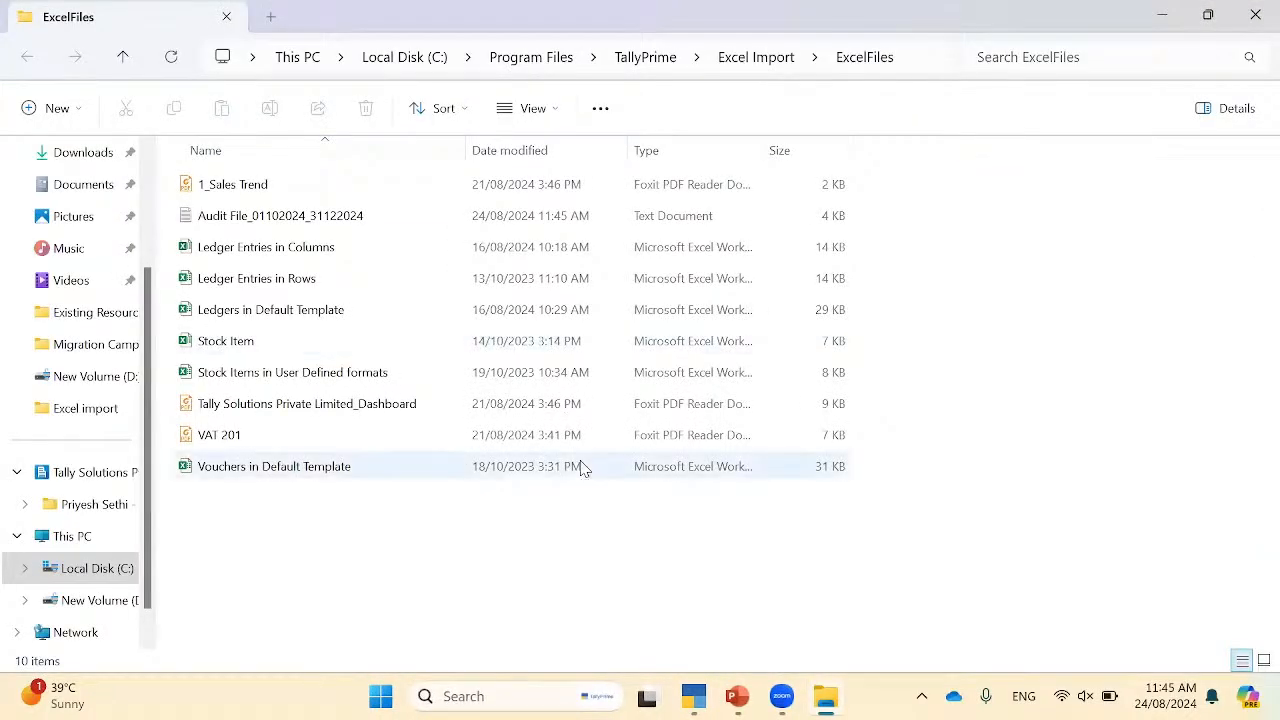
{"action": "left_click", "coordinate": [366, 228]}
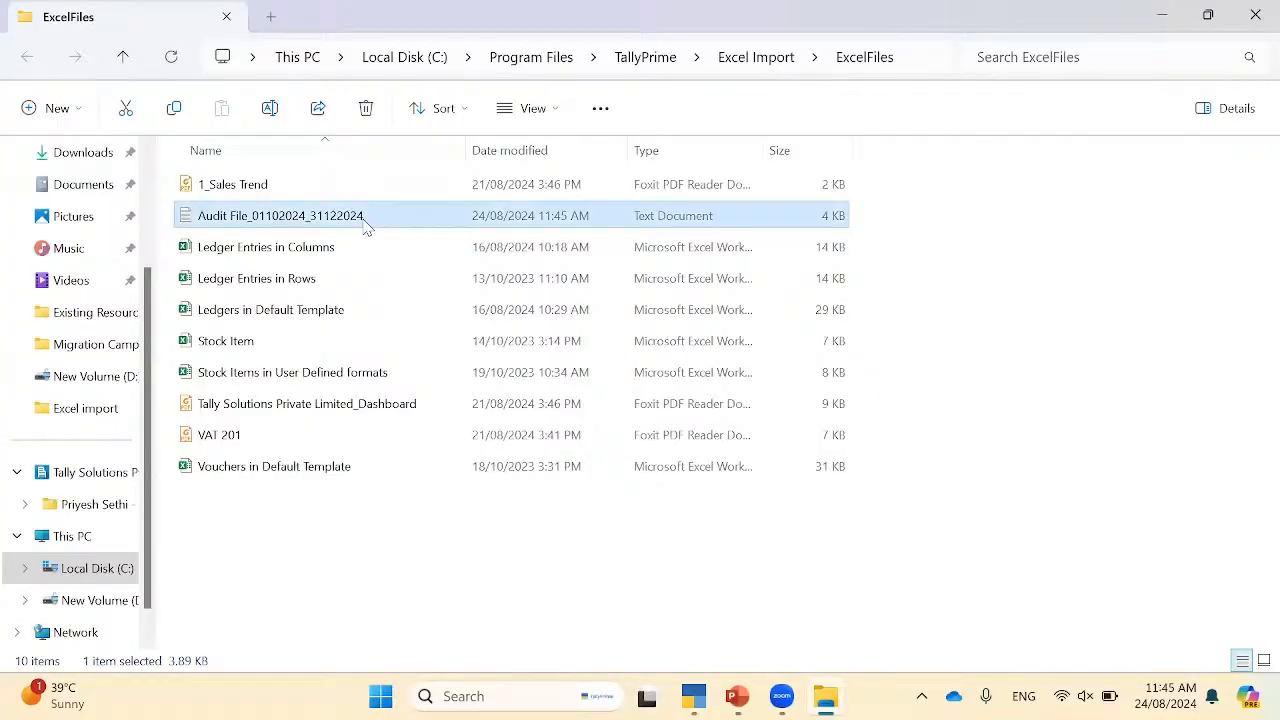
Step: Switch back to TallyPrime, leave the Audit File report and export the VAT 201 return form as VAT 201.pdf, replacing the existing file
{"action": "key", "text": "alt+Tab"}
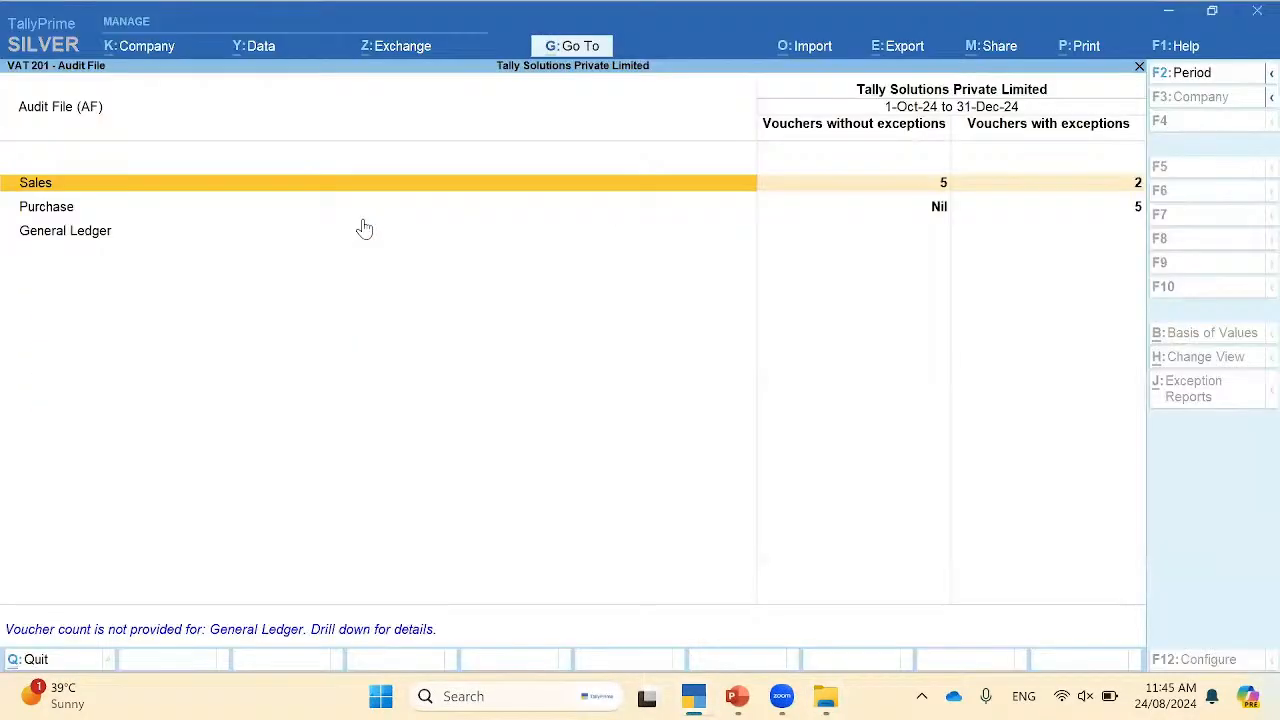
{"action": "key", "text": "Escape"}
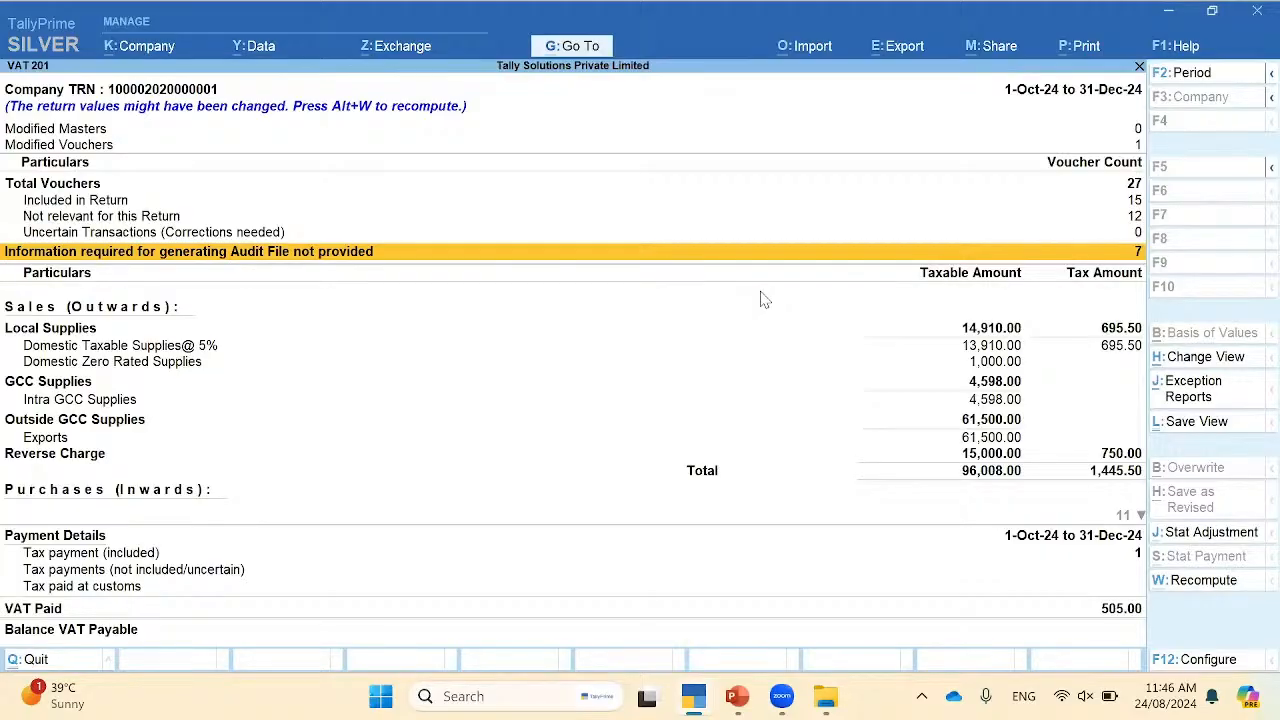
{"action": "key", "text": "alt+e"}
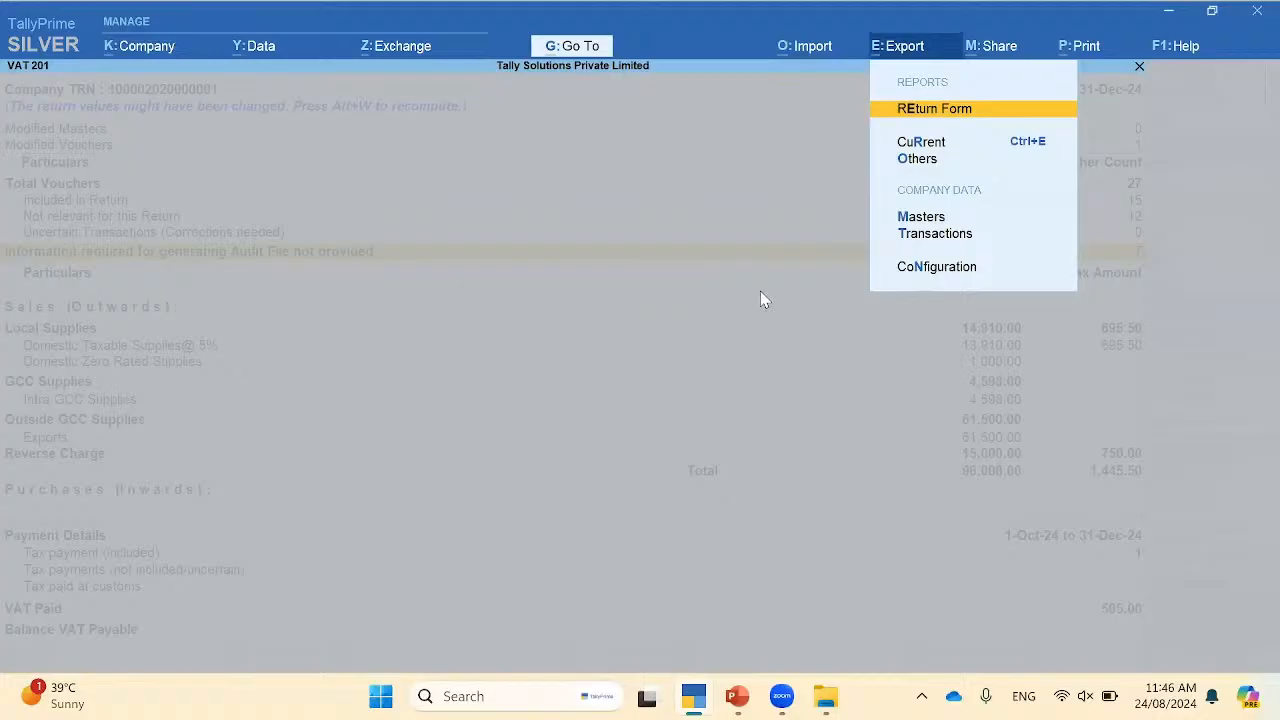
{"action": "key", "text": "Return"}
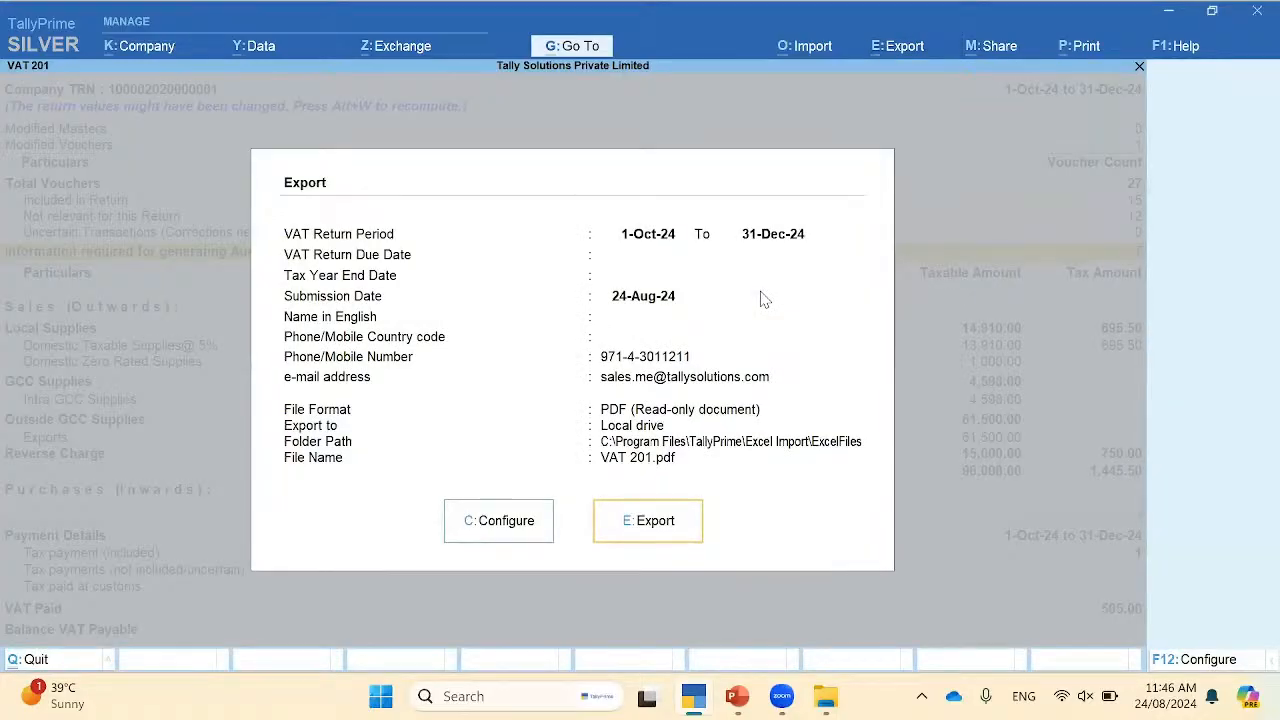
{"action": "key", "text": "e"}
{"action": "key", "text": "y"}
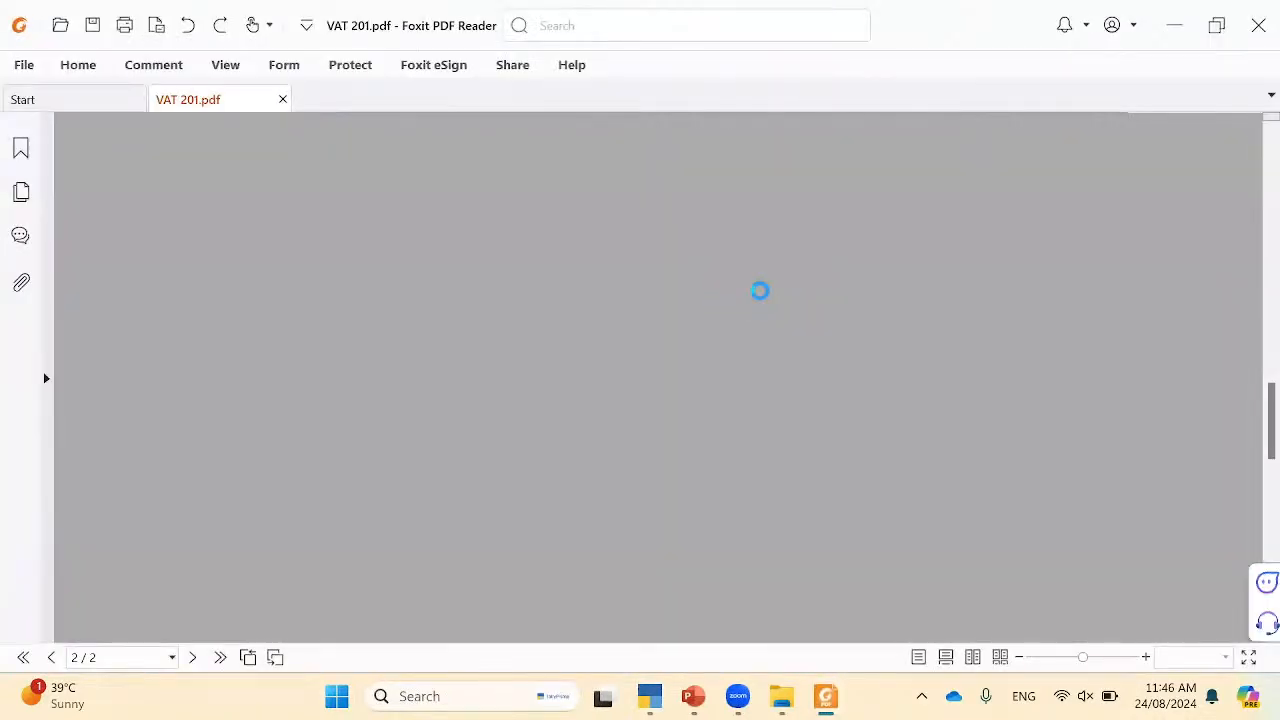
Step: Review the exported VAT 201 PDF from the taxable person details through the sales, expenses and net VAT due sections
{"action": "scroll", "coordinate": [760, 298], "scroll_direction": "up", "scroll_amount": 15}
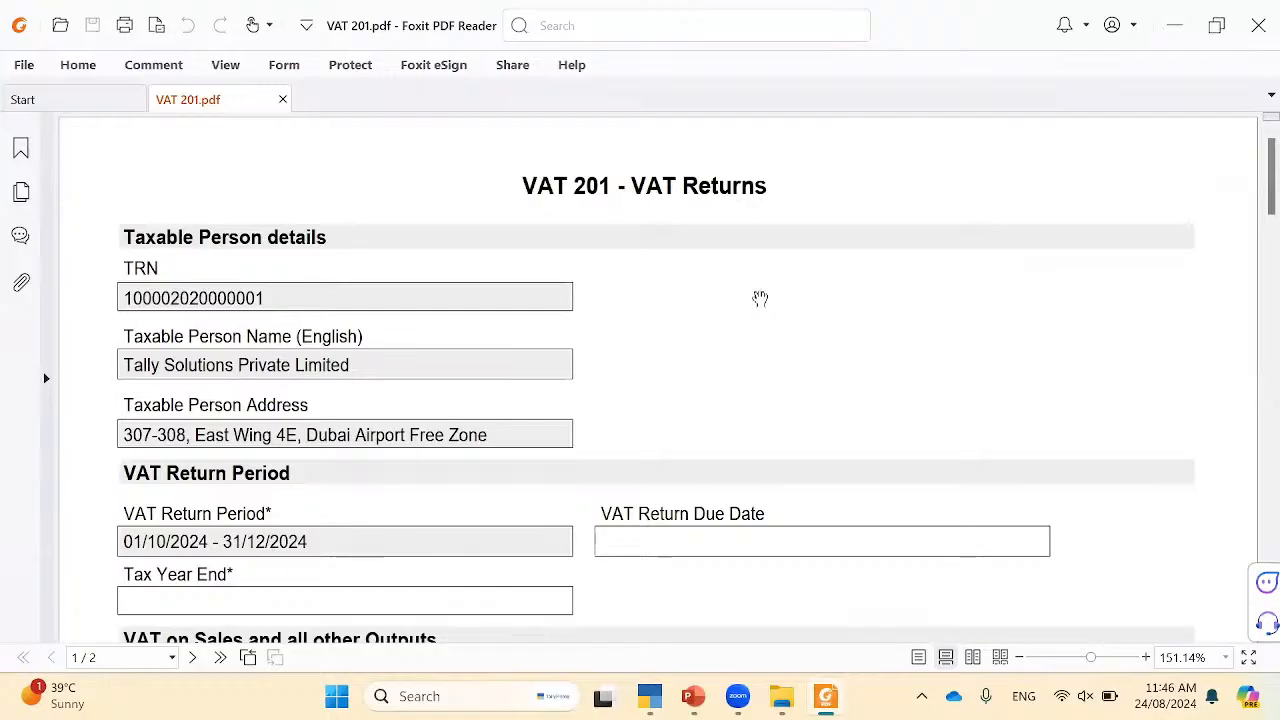
{"action": "scroll", "coordinate": [760, 298], "scroll_direction": "down", "scroll_amount": 1}
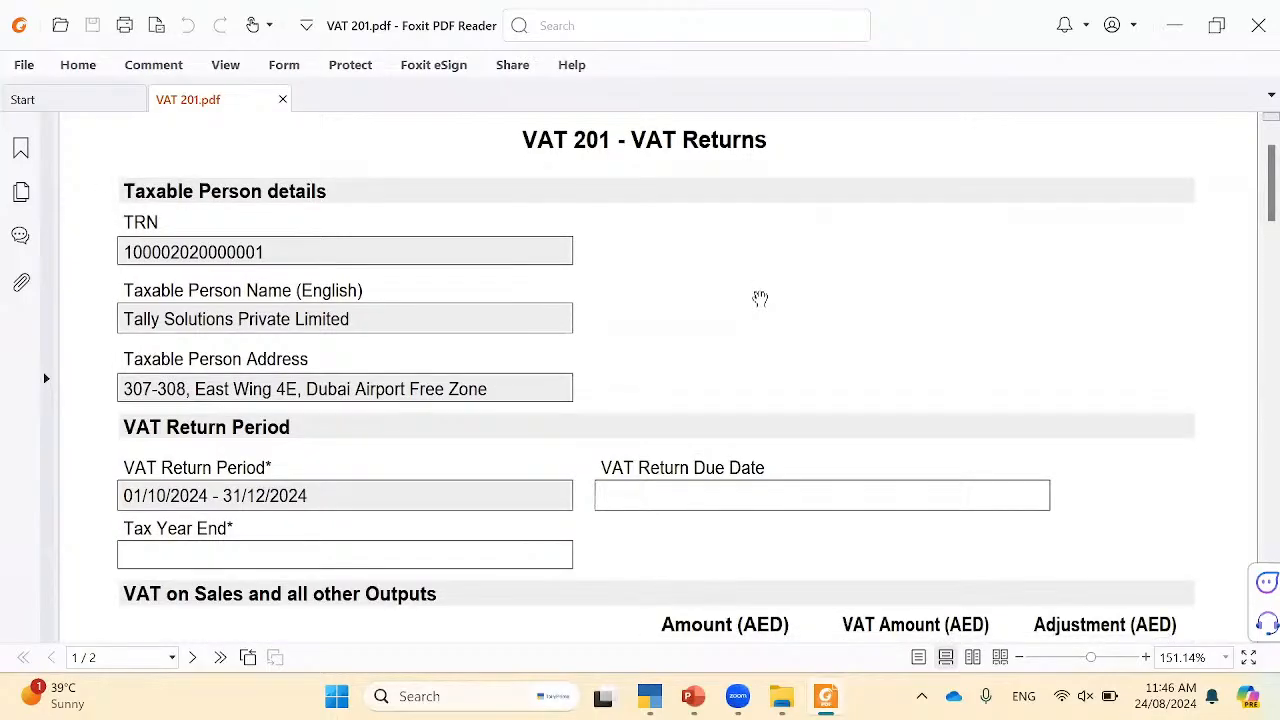
{"action": "scroll", "coordinate": [760, 298], "scroll_direction": "down", "scroll_amount": 3}
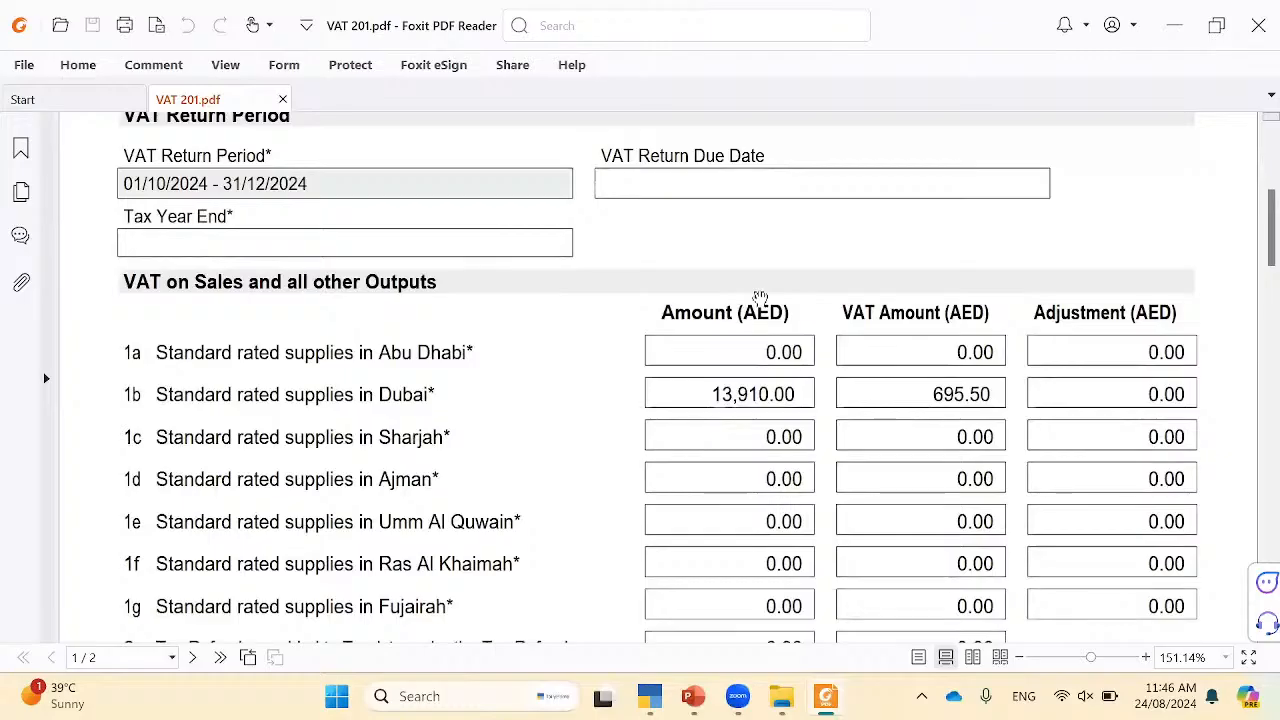
{"action": "scroll", "coordinate": [760, 298], "scroll_direction": "down", "scroll_amount": 5}
{"action": "scroll", "coordinate": [760, 298], "scroll_direction": "down", "scroll_amount": 2}
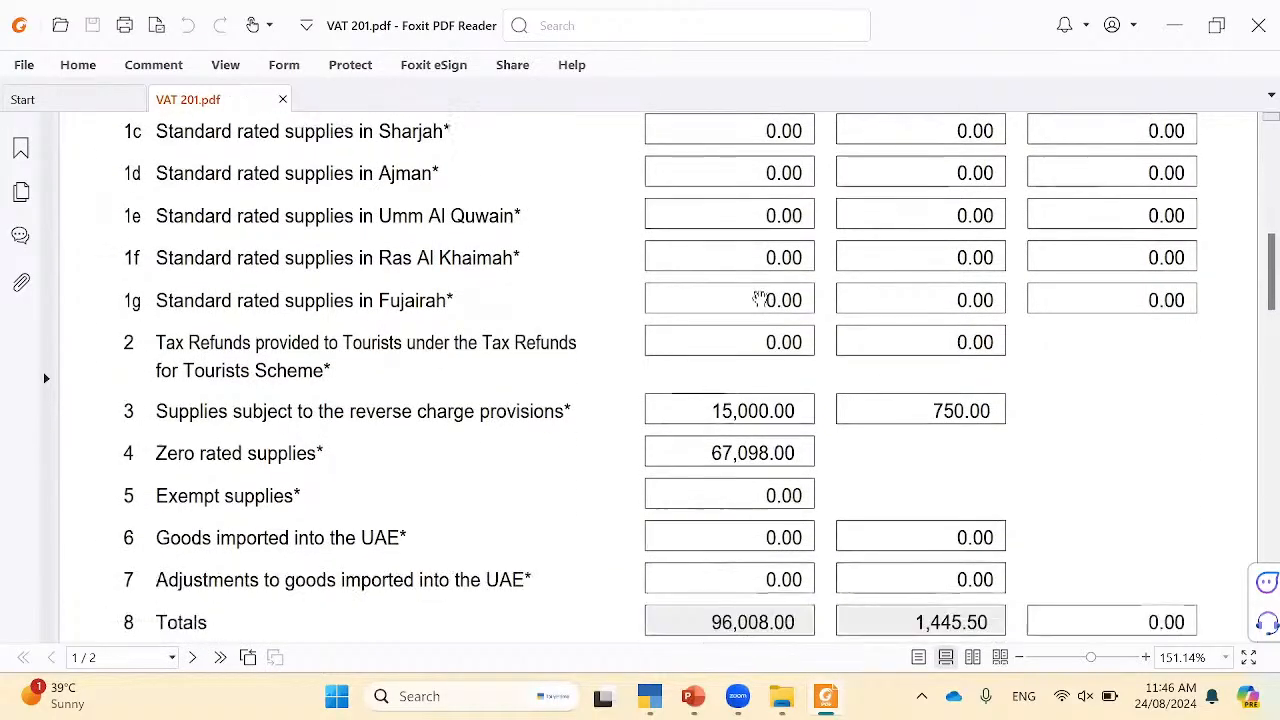
{"action": "scroll", "coordinate": [760, 298], "scroll_direction": "down", "scroll_amount": 2}
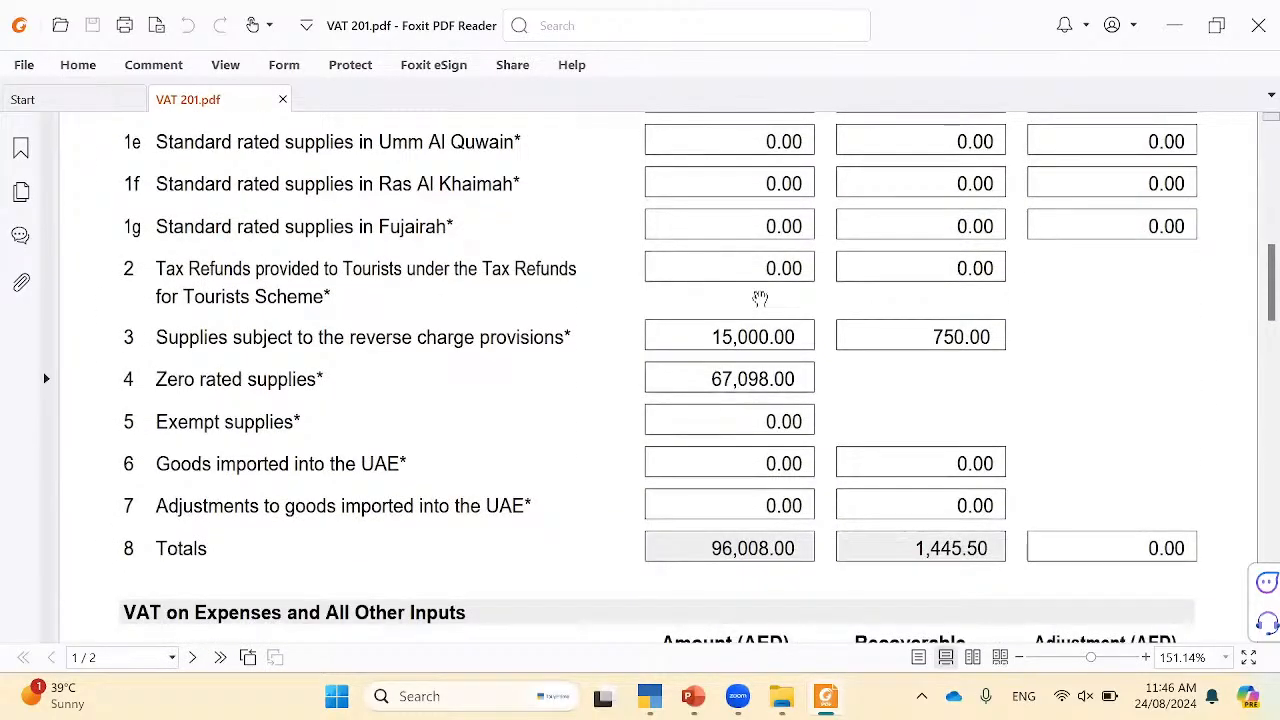
{"action": "scroll", "coordinate": [760, 298], "scroll_direction": "down", "scroll_amount": 4}
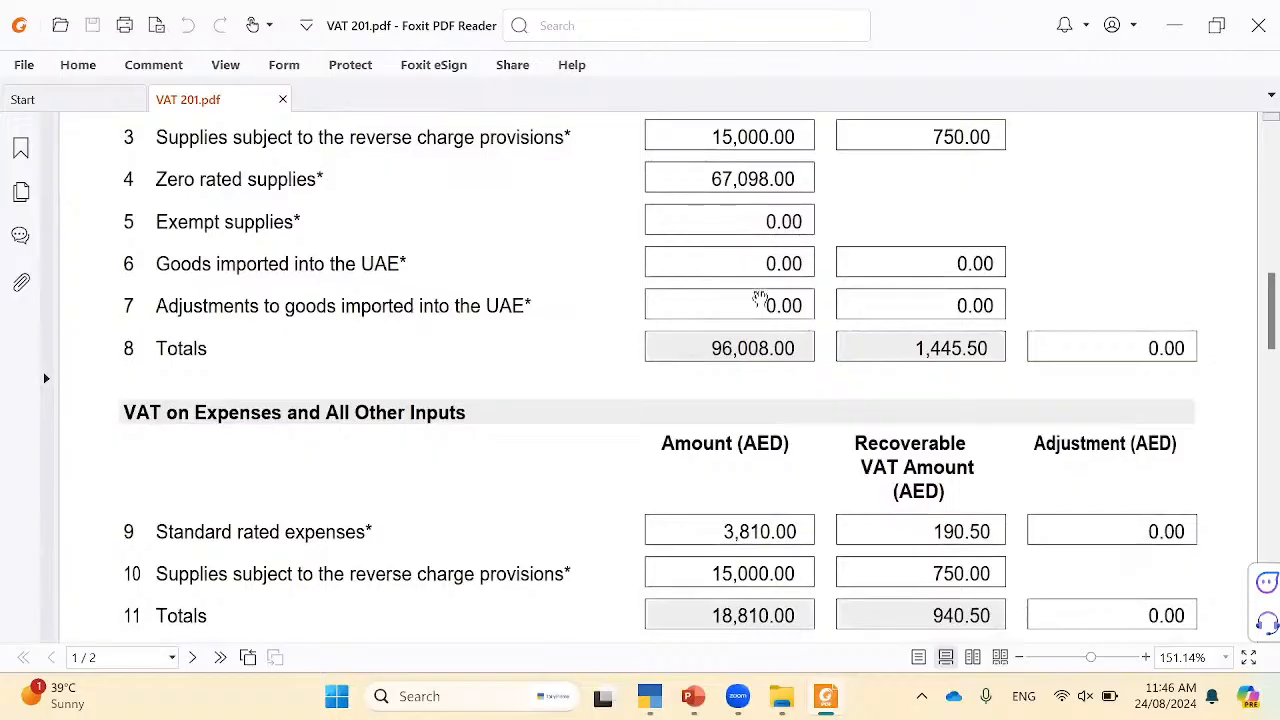
{"action": "scroll", "coordinate": [760, 298], "scroll_direction": "down", "scroll_amount": 3}
{"action": "scroll", "coordinate": [760, 298], "scroll_direction": "down", "scroll_amount": 2}
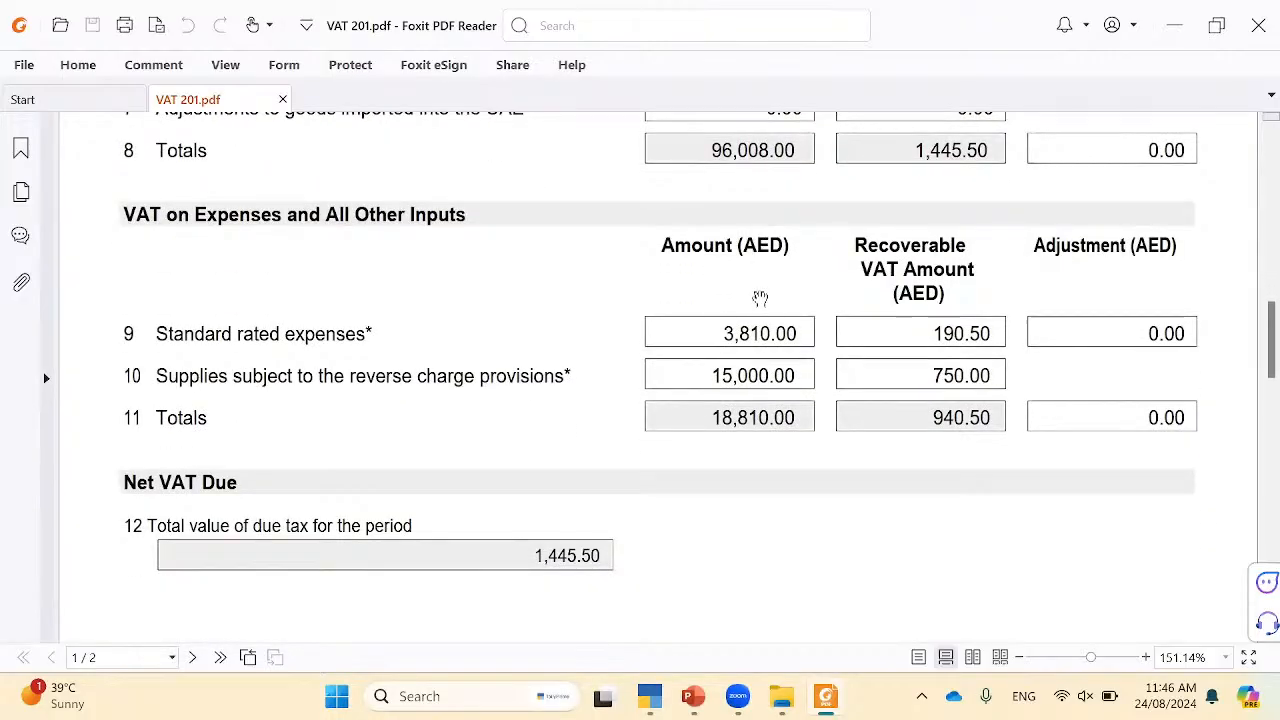
{"action": "scroll", "coordinate": [760, 298], "scroll_direction": "down", "scroll_amount": 1}
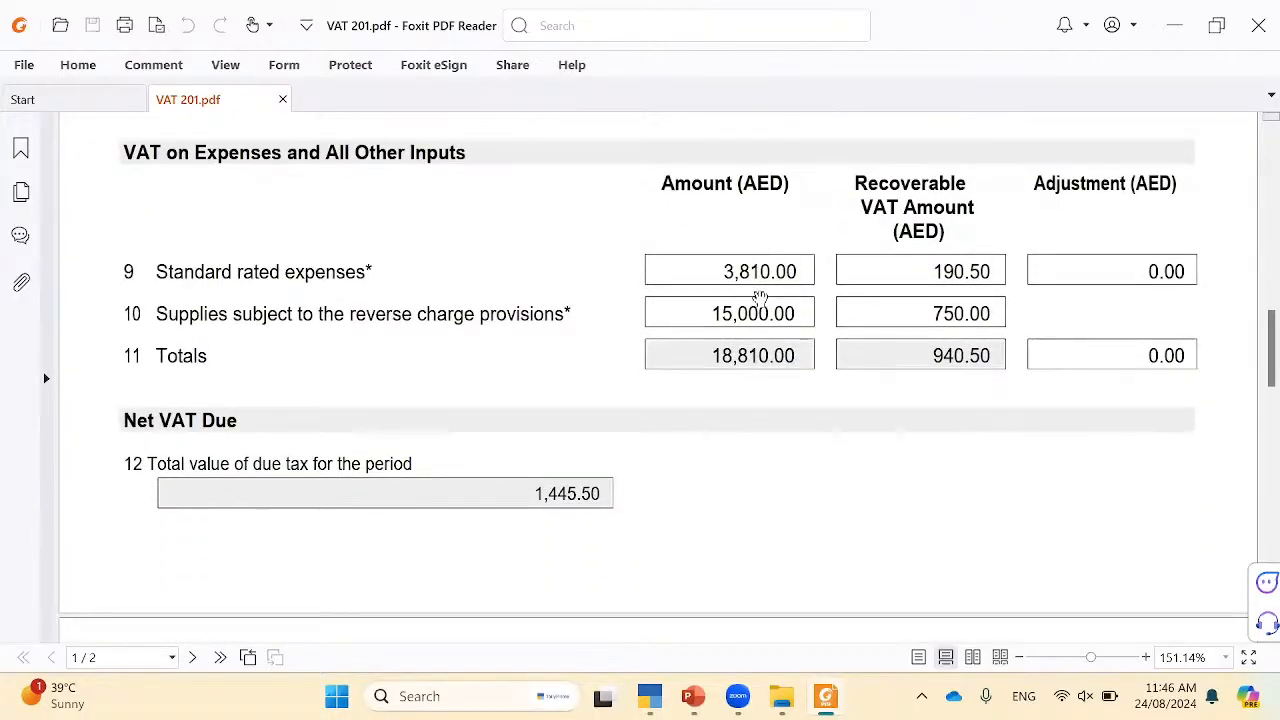
{"action": "scroll", "coordinate": [760, 298], "scroll_direction": "down", "scroll_amount": 8}
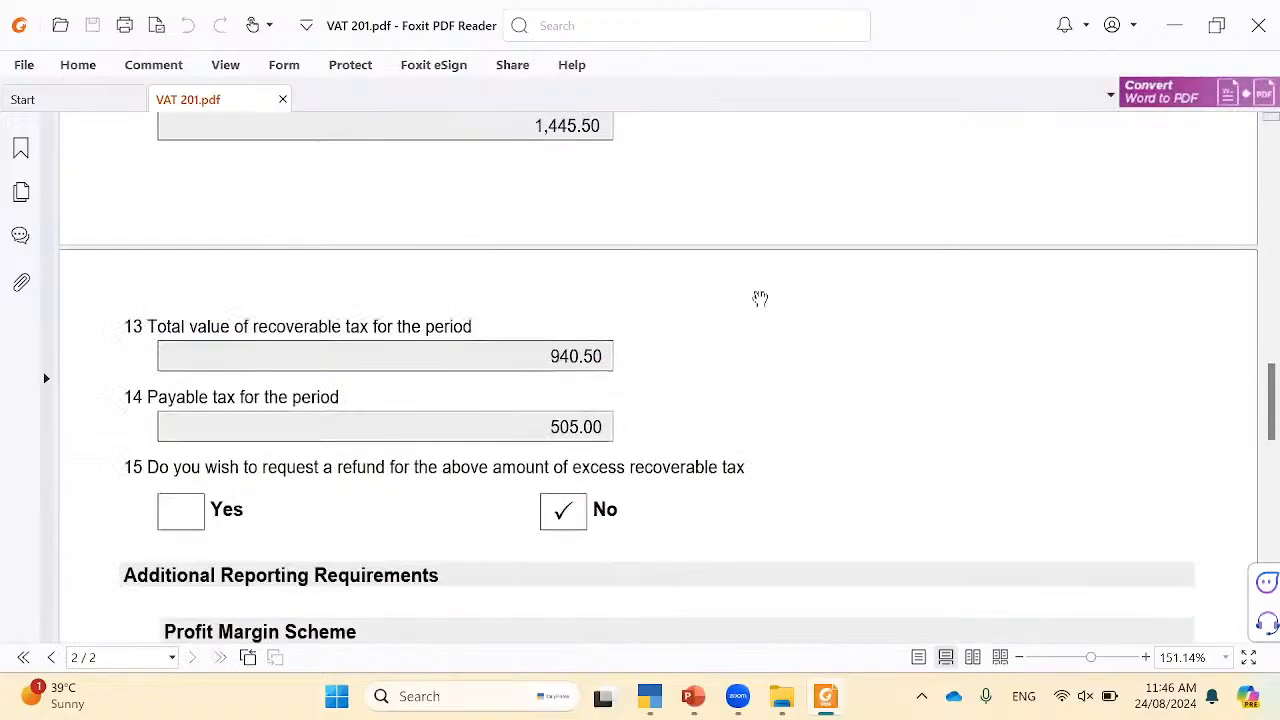
Step: Review the refund, profit margin scheme and declaration sections of the VAT 201 PDF, and switch back to the VAT 201 report in TallyPrime
{"action": "scroll", "coordinate": [760, 298], "scroll_direction": "down", "scroll_amount": 2}
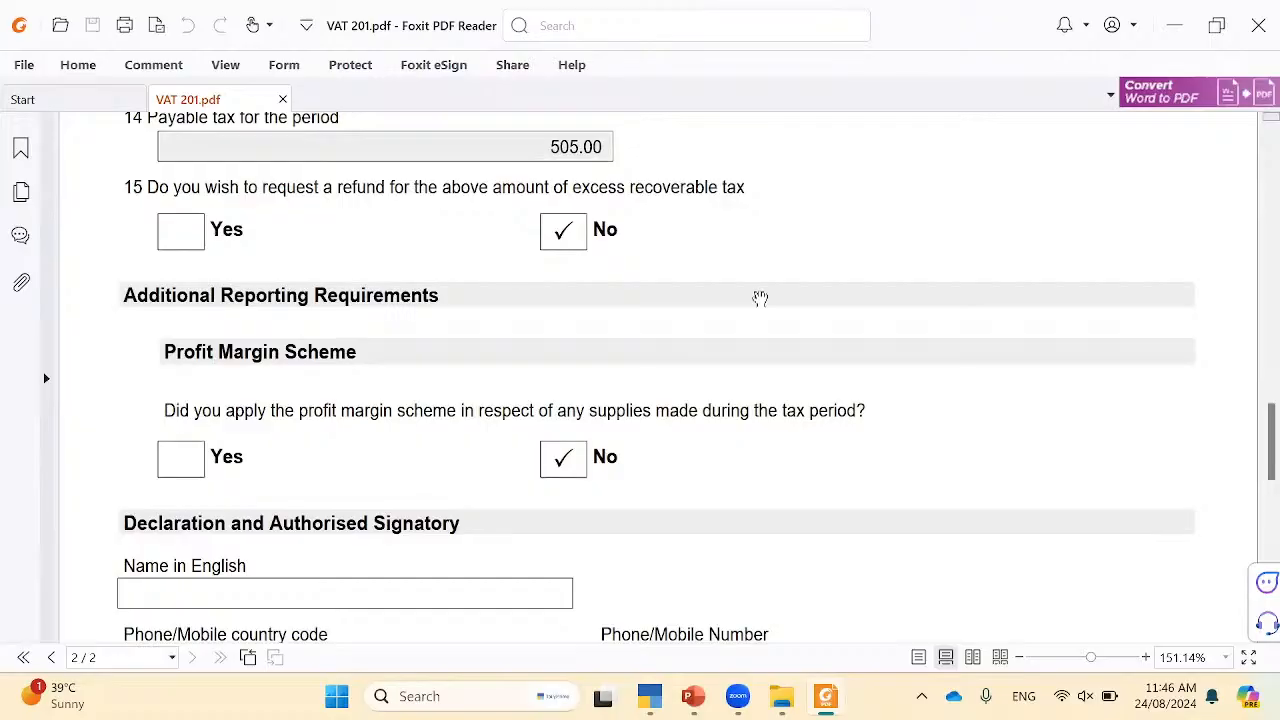
{"action": "key", "text": "alt+Tab"}
{"action": "key", "text": "alt+Tab"}
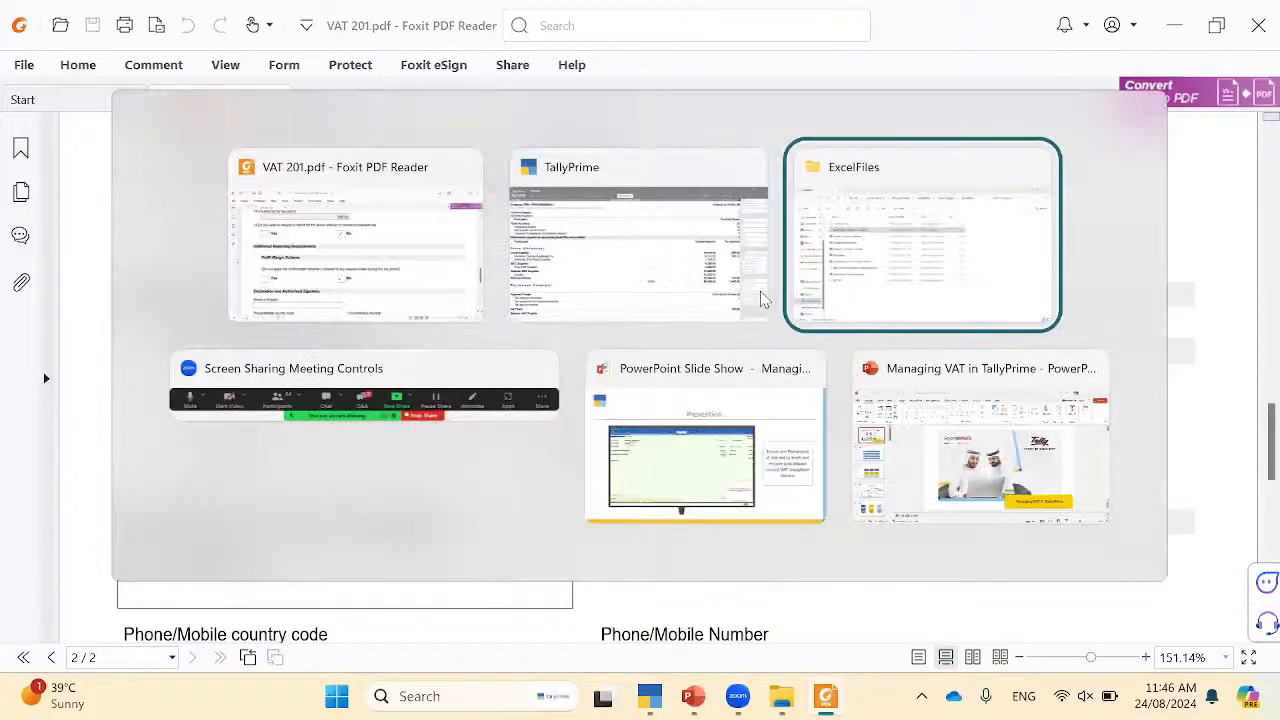
{"action": "key", "text": "alt+Tab"}
{"action": "key", "text": "alt+Tab"}
{"action": "key", "text": "alt+Tab"}
{"action": "key", "text": "alt+Tab"}
{"action": "key", "text": "alt+Tab"}
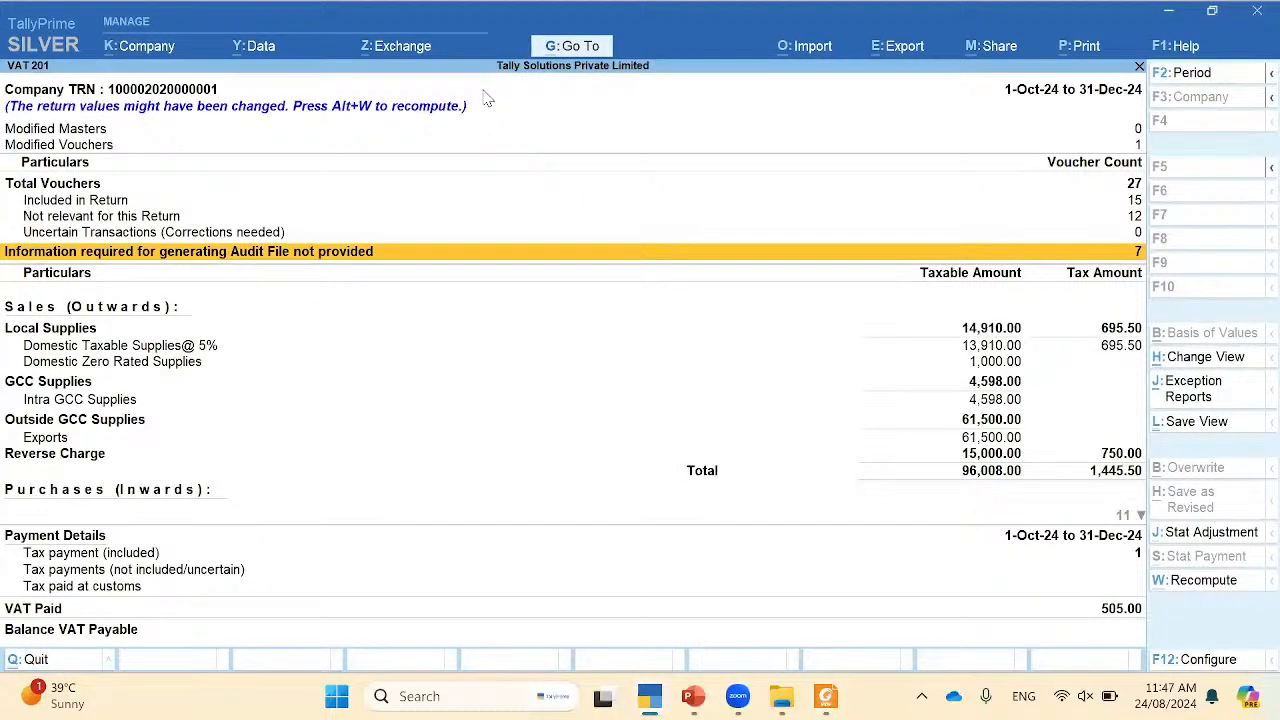
{"action": "left_click", "coordinate": [484, 92]}
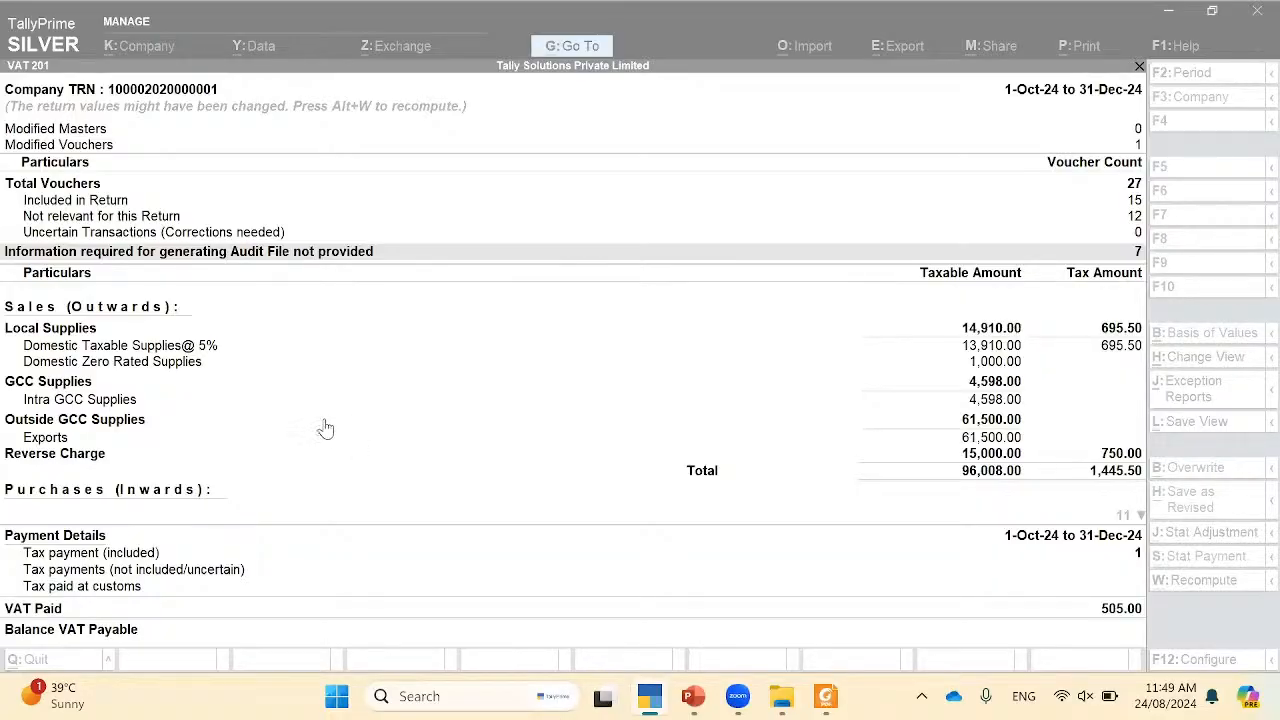
Step: Switch from TallyPrime to the running PowerPoint slide show on managing VAT
{"action": "left_click", "coordinate": [624, 233]}
{"action": "key", "text": "alt+Tab"}
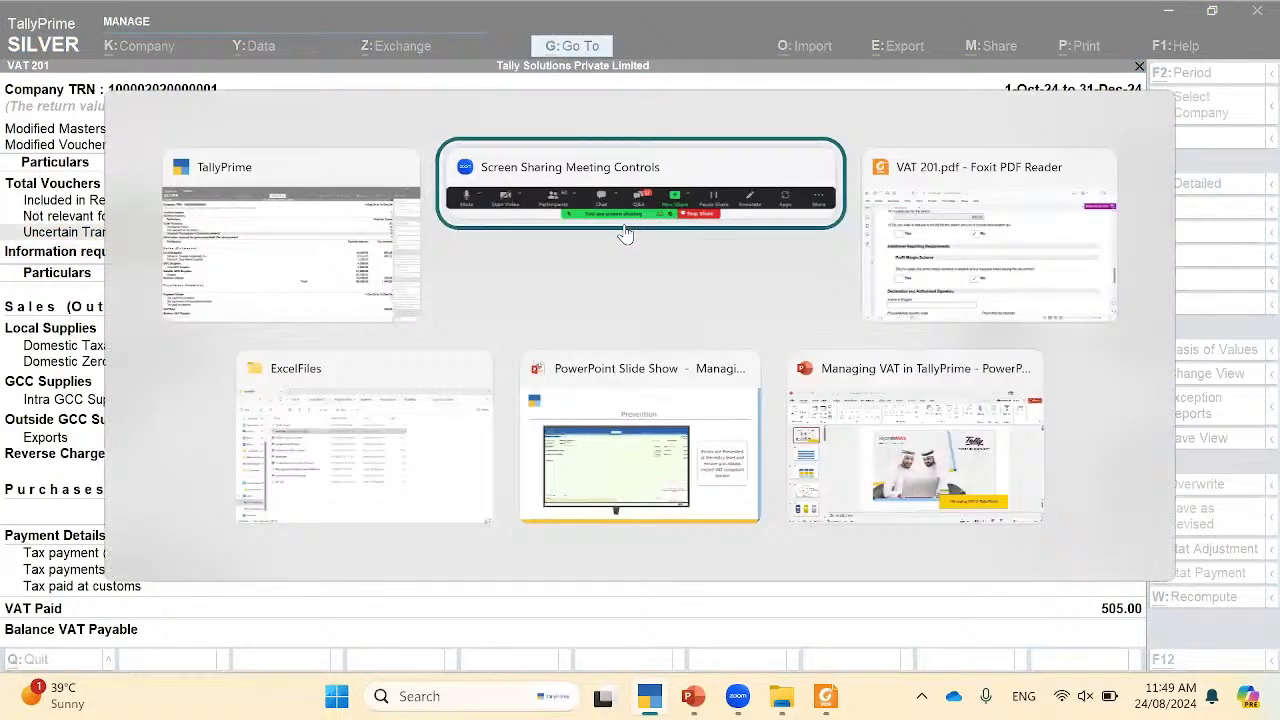
{"action": "key", "text": "alt+Tab"}
{"action": "key", "text": "alt+Tab"}
{"action": "key", "text": "alt+Tab"}
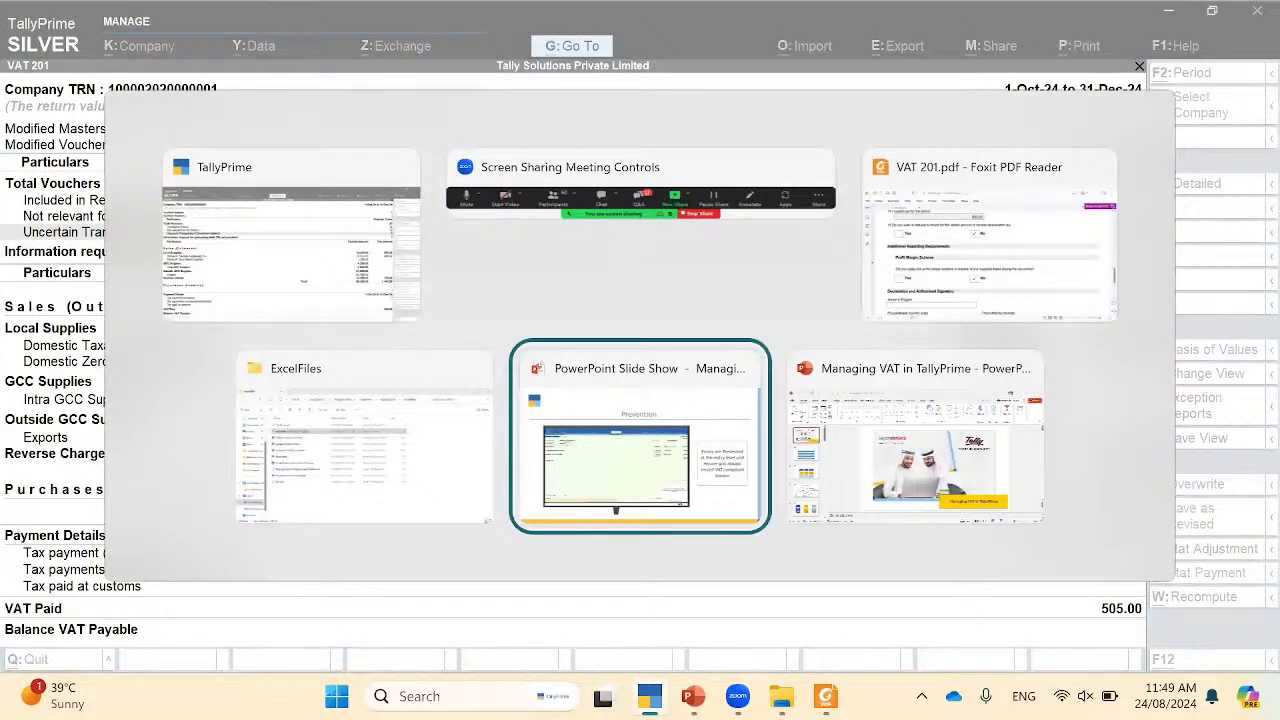